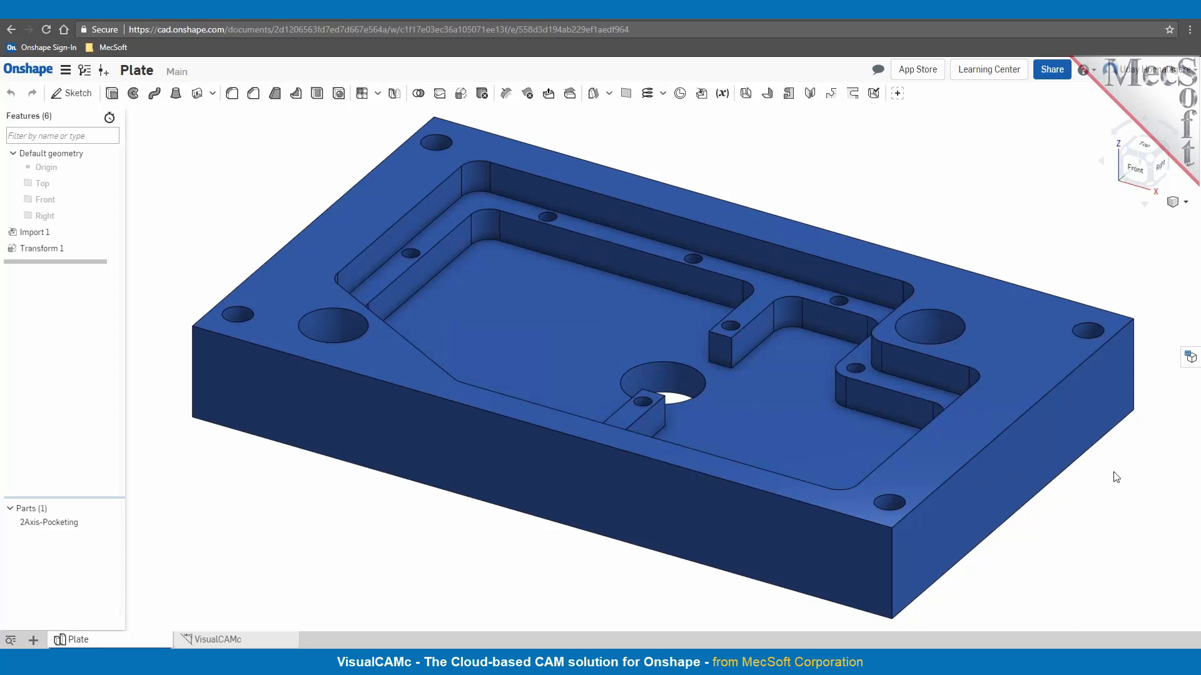
{"action": "scroll", "coordinate": [1114, 494], "scroll_direction": "down", "scroll_amount": 2}
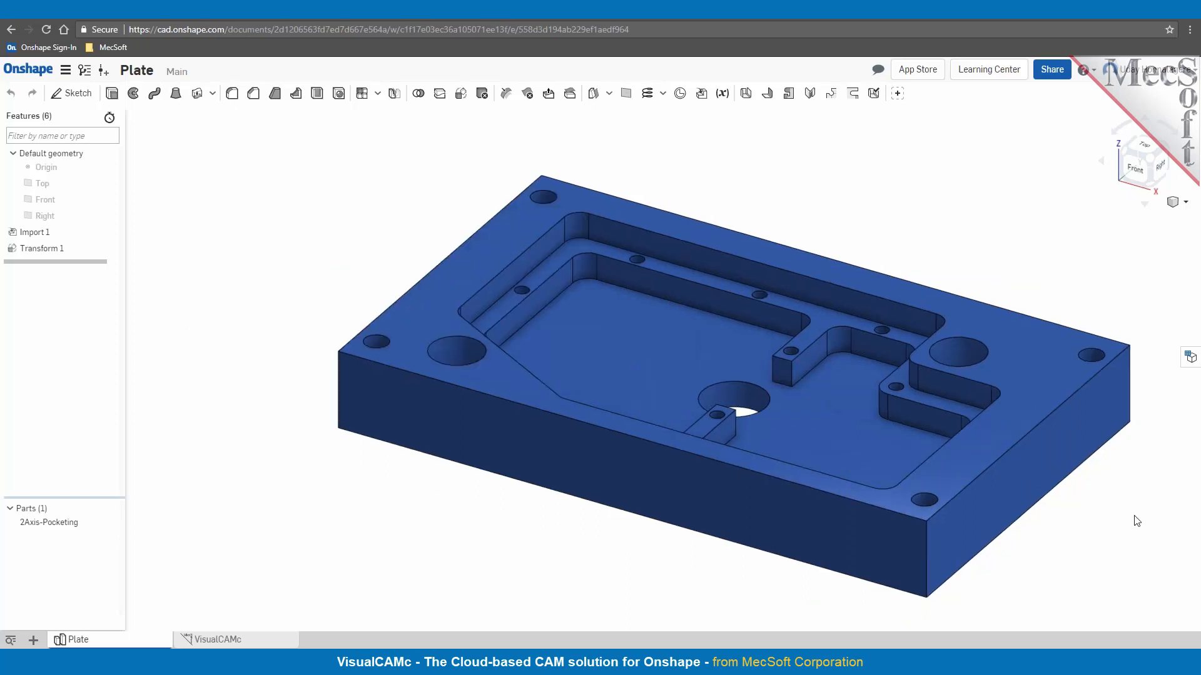
{"action": "scroll", "coordinate": [1136, 520], "scroll_direction": "up", "scroll_amount": 2}
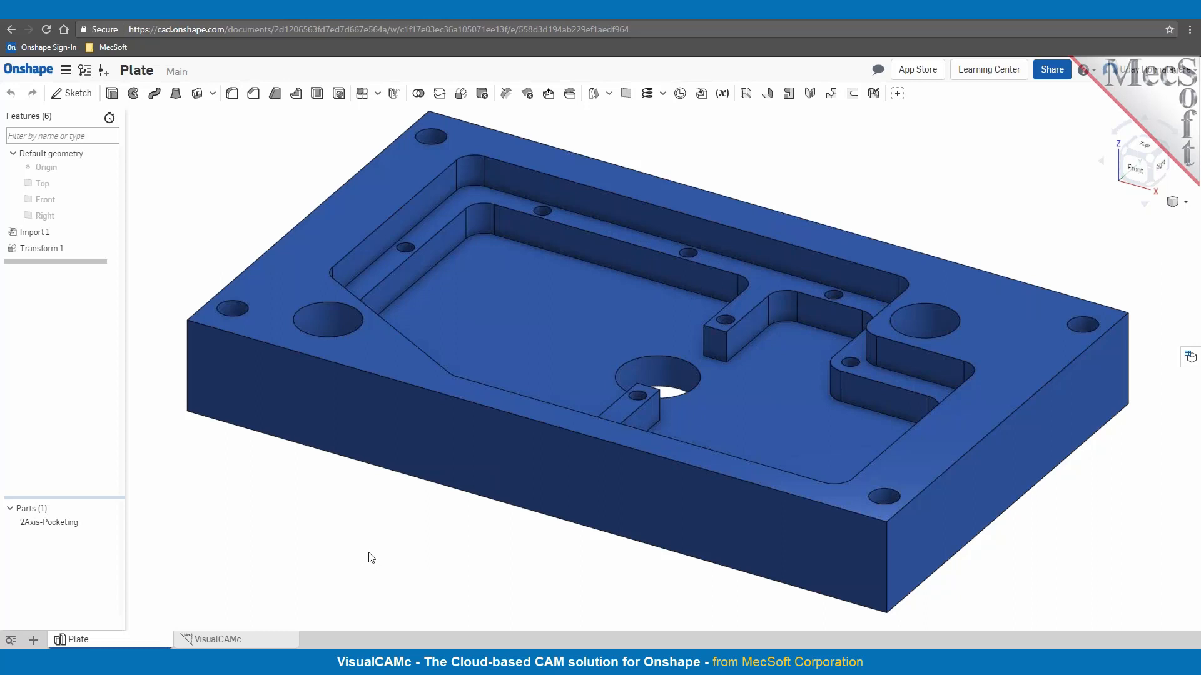
{"action": "left_click", "coordinate": [34, 640]}
{"action": "mouse_move", "coordinate": [82, 489]}
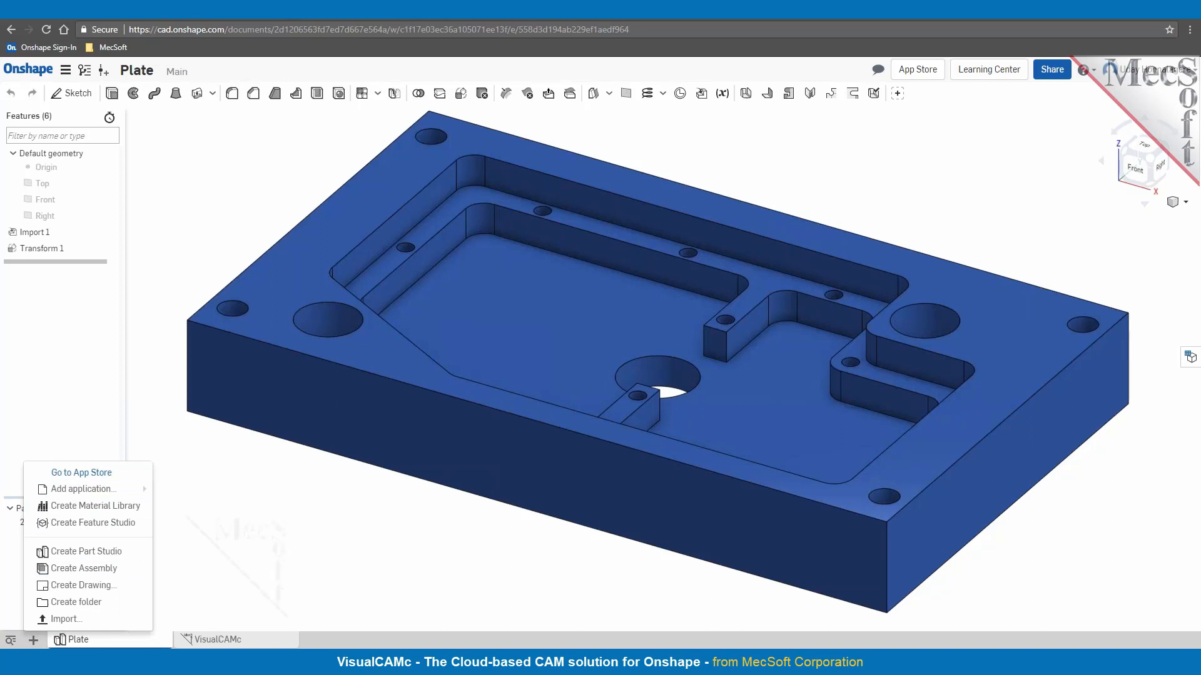
Switch to VisualCAMc for the Plate document and bring the loaded part into view.
{"action": "left_click", "coordinate": [216, 639]}
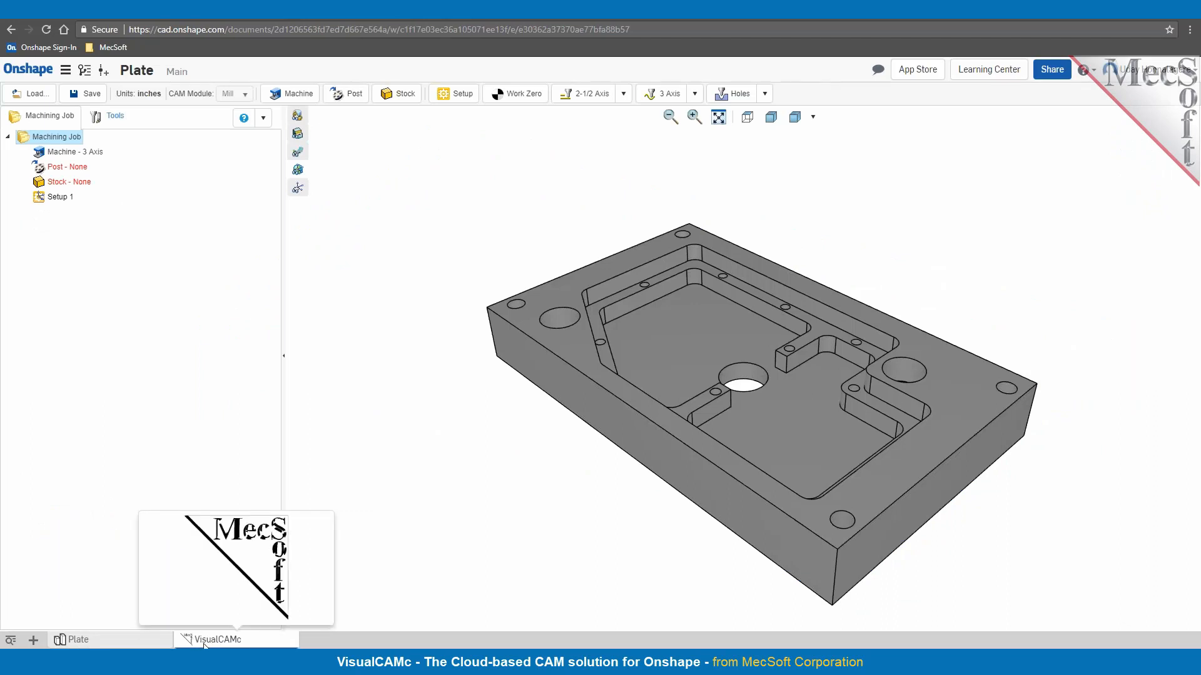
{"action": "right_click_drag", "start_coordinate": [530, 530], "coordinate": [557, 529]}
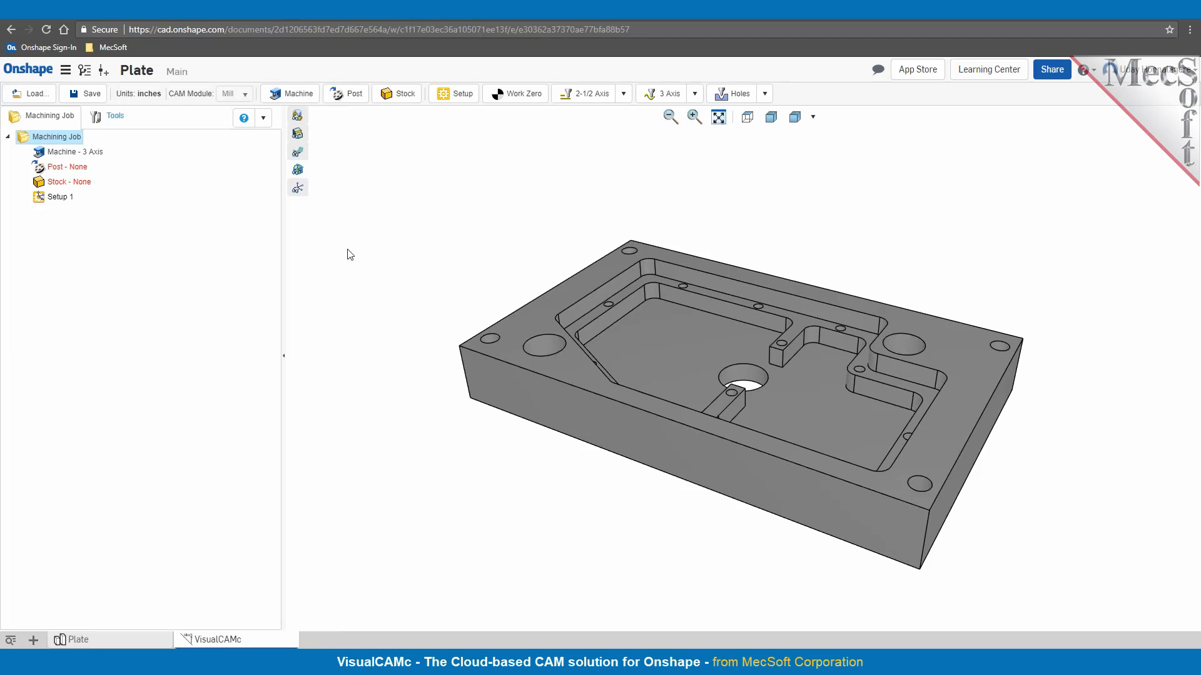
{"action": "scroll", "coordinate": [923, 339], "scroll_direction": "down", "scroll_amount": 3}
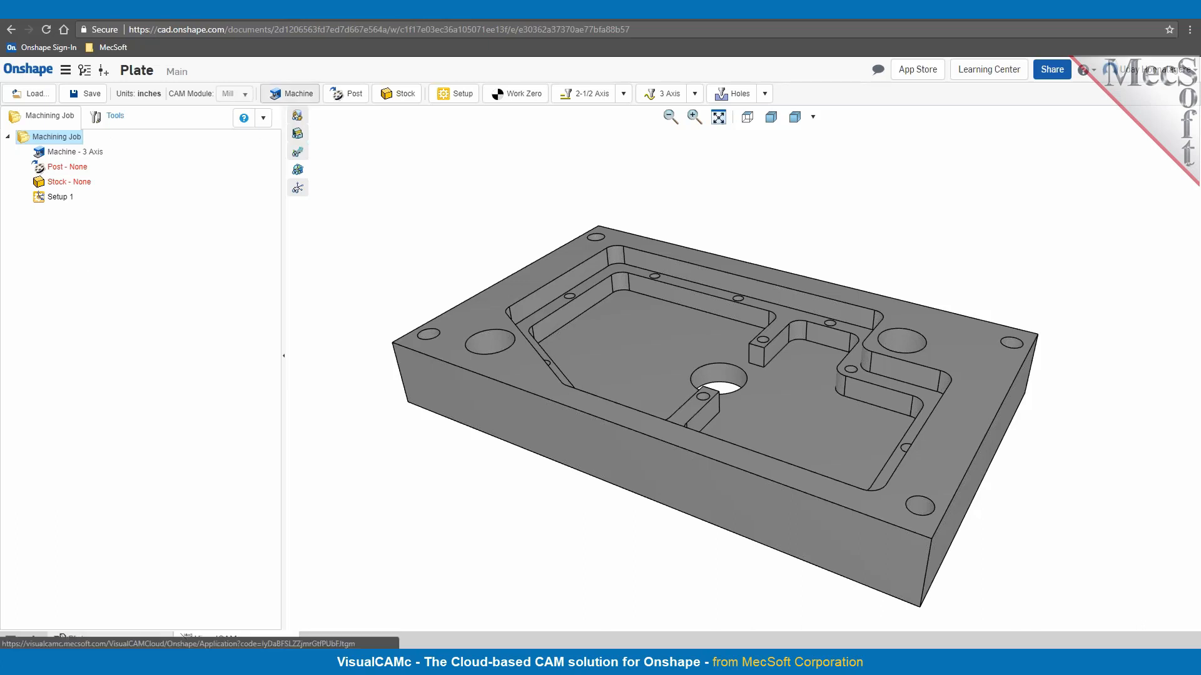
Set the machine's cutting direction to World Z and save it, accepting the loss of generated data.
{"action": "left_click", "coordinate": [297, 95]}
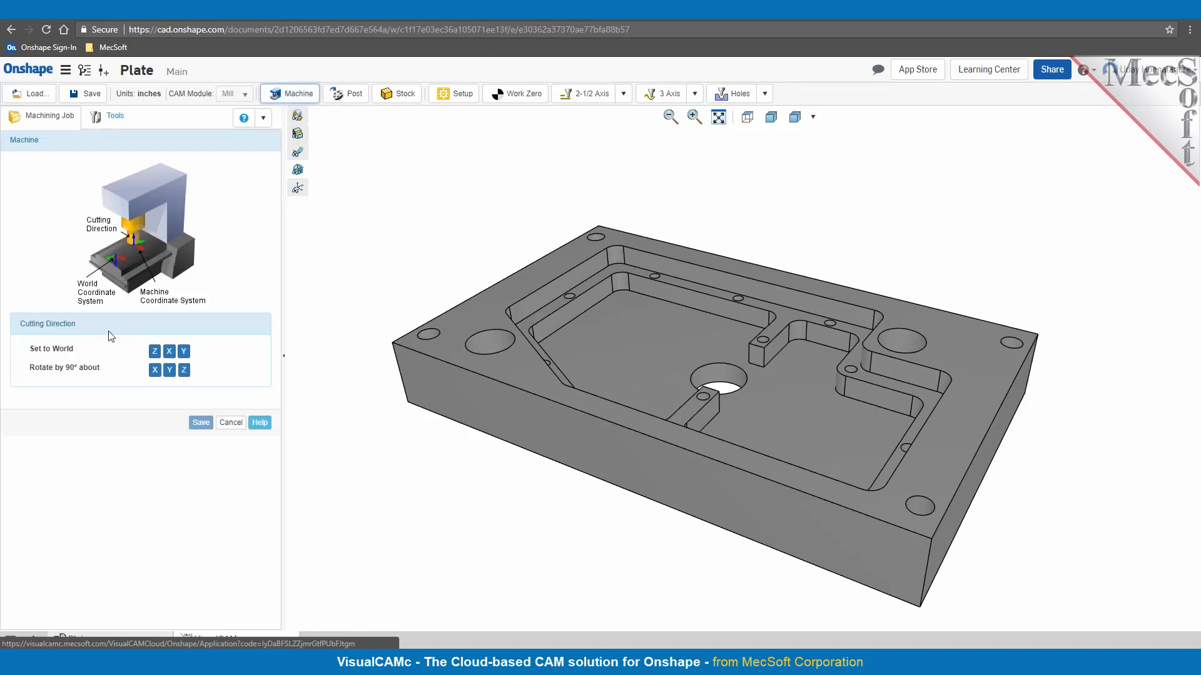
{"action": "right_click_drag", "start_coordinate": [580, 530], "coordinate": [495, 541]}
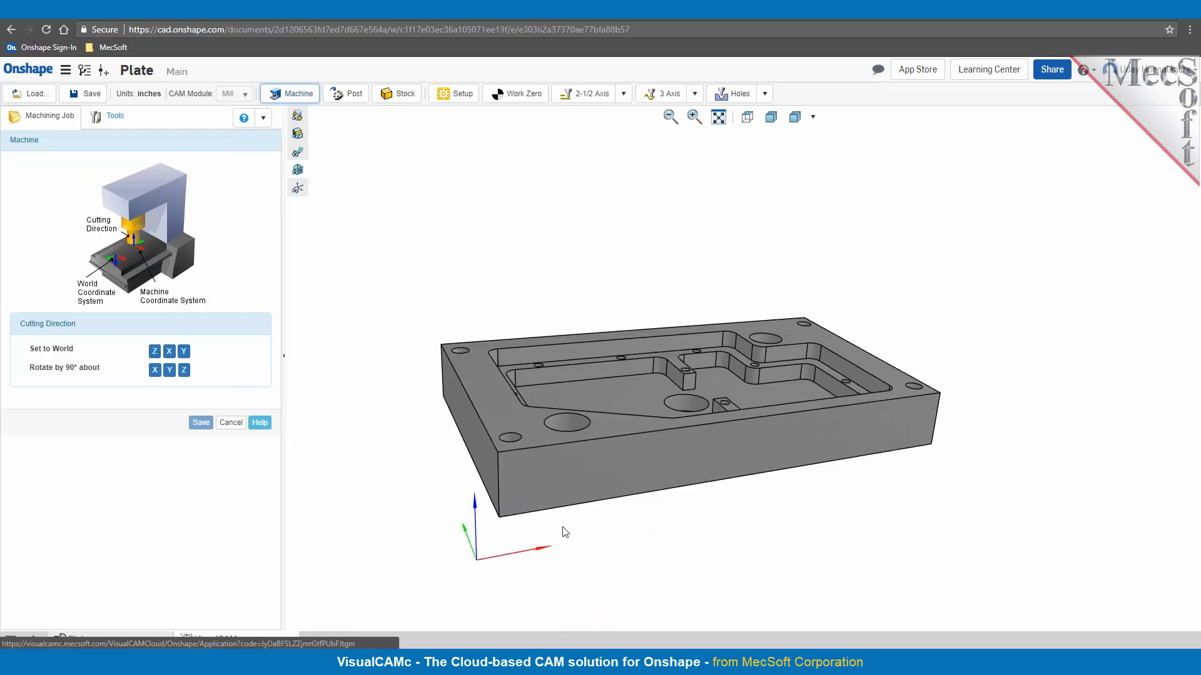
{"action": "left_click", "coordinate": [155, 354]}
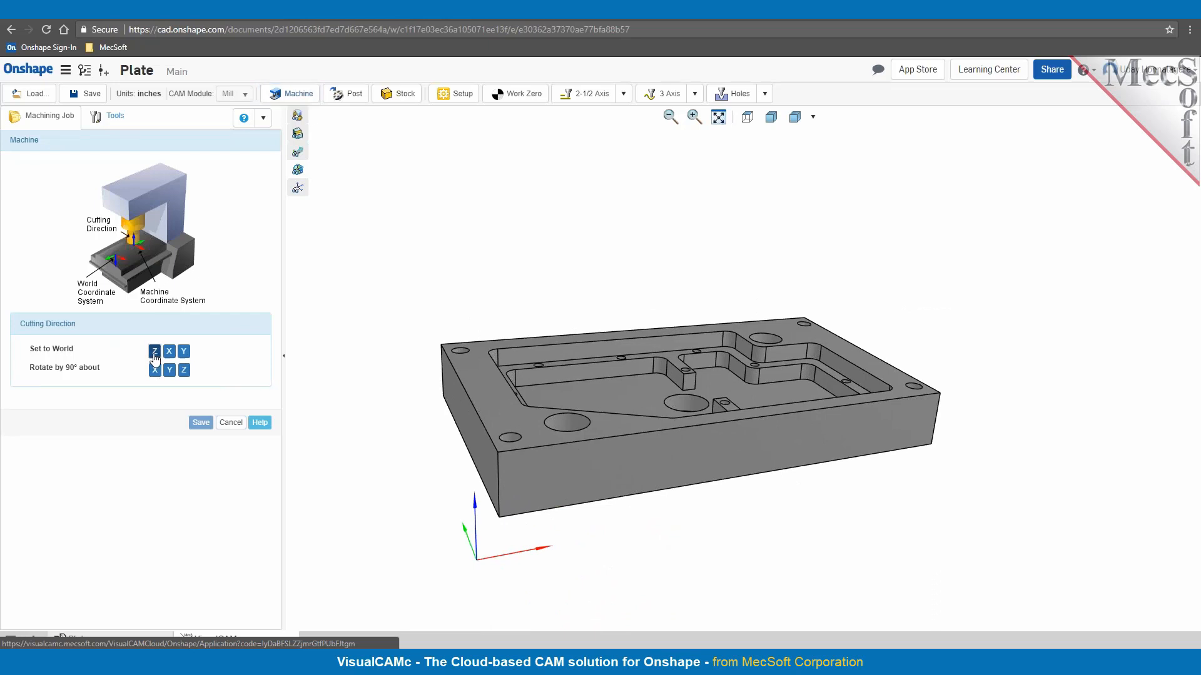
{"action": "left_click", "coordinate": [198, 428]}
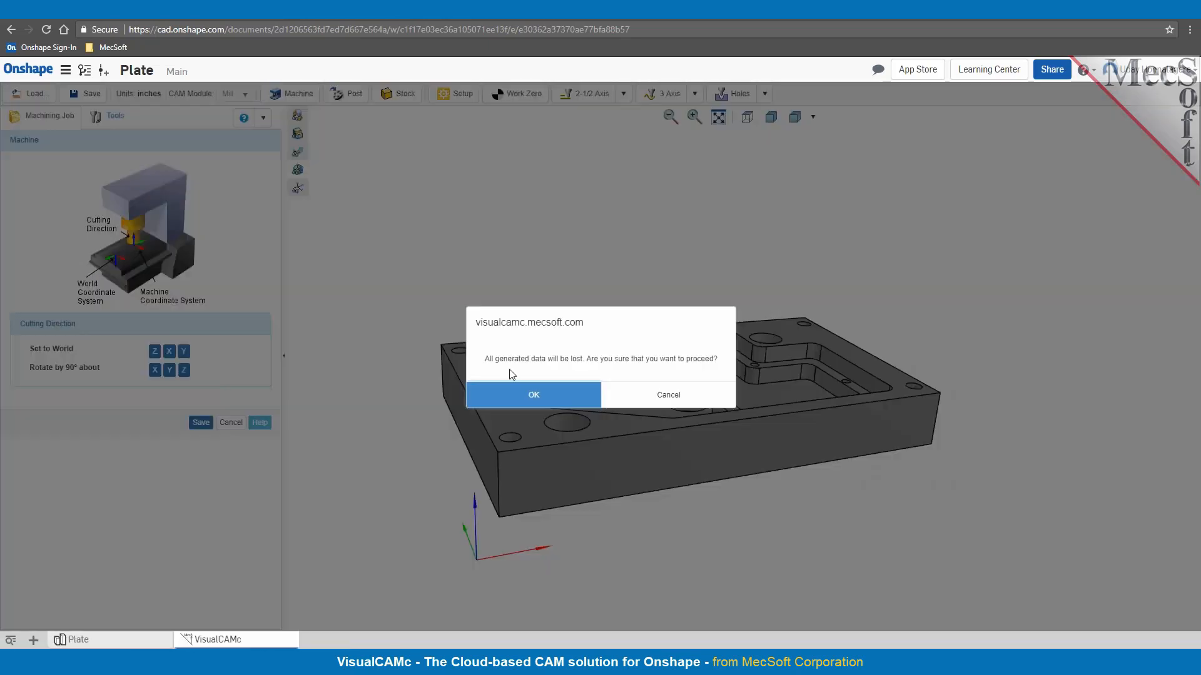
{"action": "left_click", "coordinate": [516, 394]}
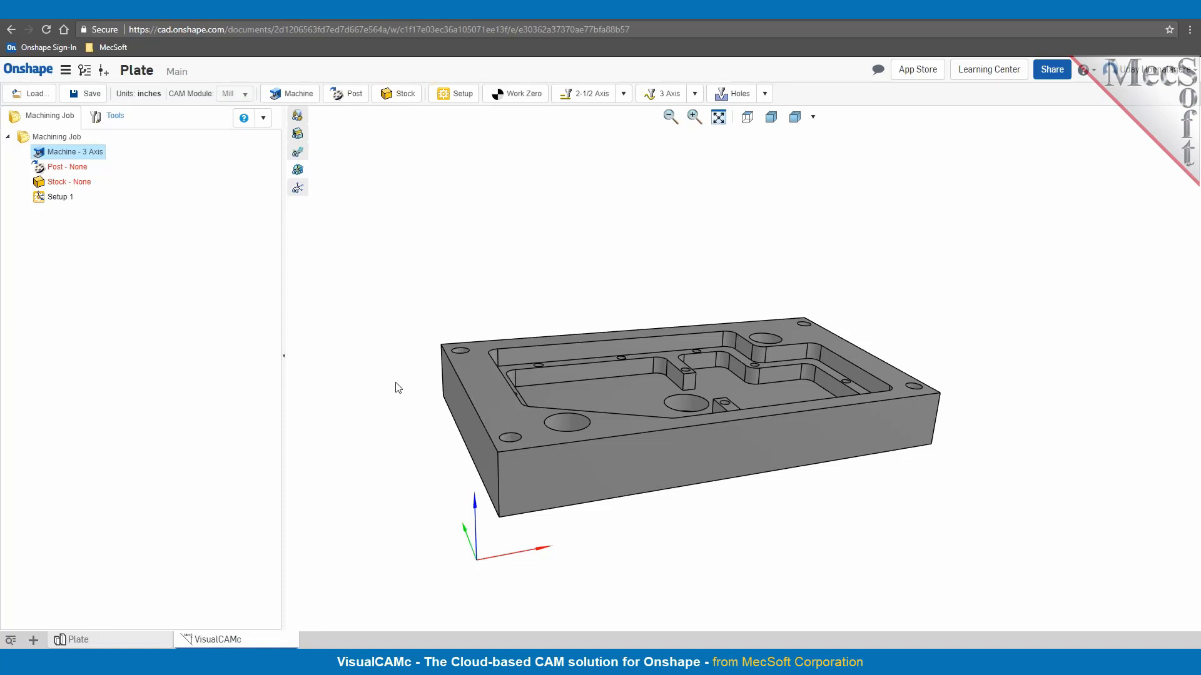
Open the post-processor selection and view the list of default post-processors without adding any.
{"action": "left_click", "coordinate": [350, 95]}
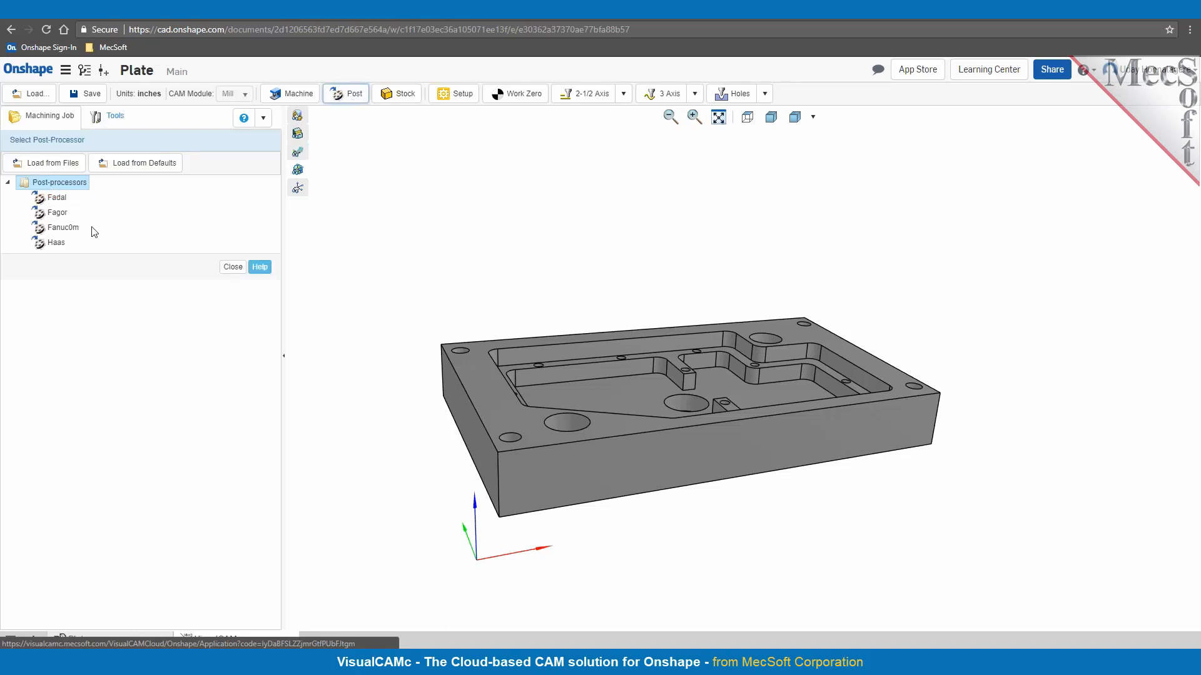
{"action": "left_click", "coordinate": [117, 164]}
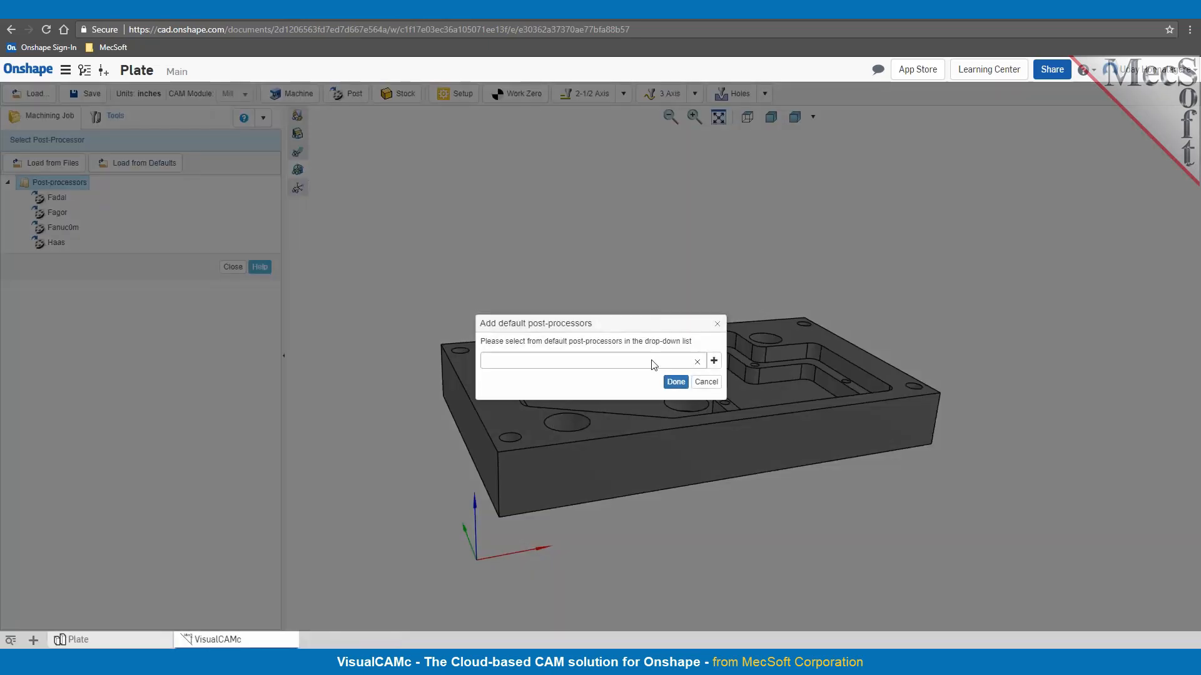
{"action": "left_click", "coordinate": [680, 362]}
{"action": "mouse_move", "coordinate": [697, 385]}
{"action": "left_mouse_down"}
{"action": "mouse_move", "coordinate": [703, 418]}
{"action": "mouse_move", "coordinate": [698, 384]}
{"action": "left_mouse_up"}
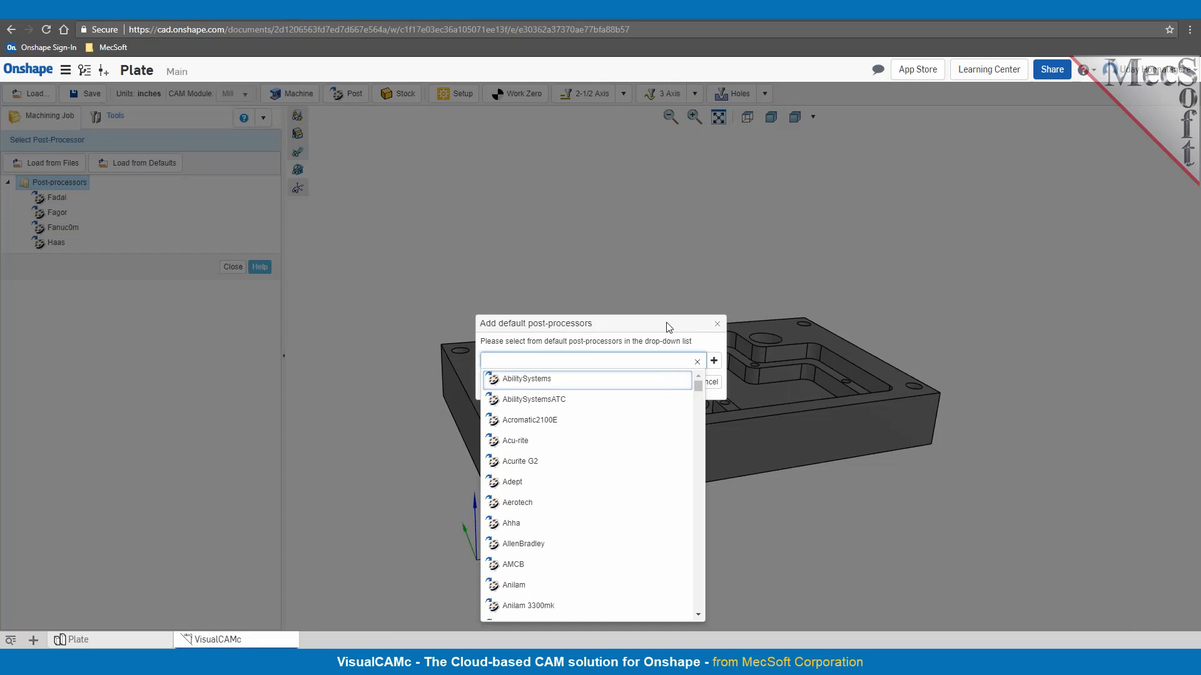
{"action": "left_click", "coordinate": [668, 327]}
{"action": "left_click", "coordinate": [715, 388]}
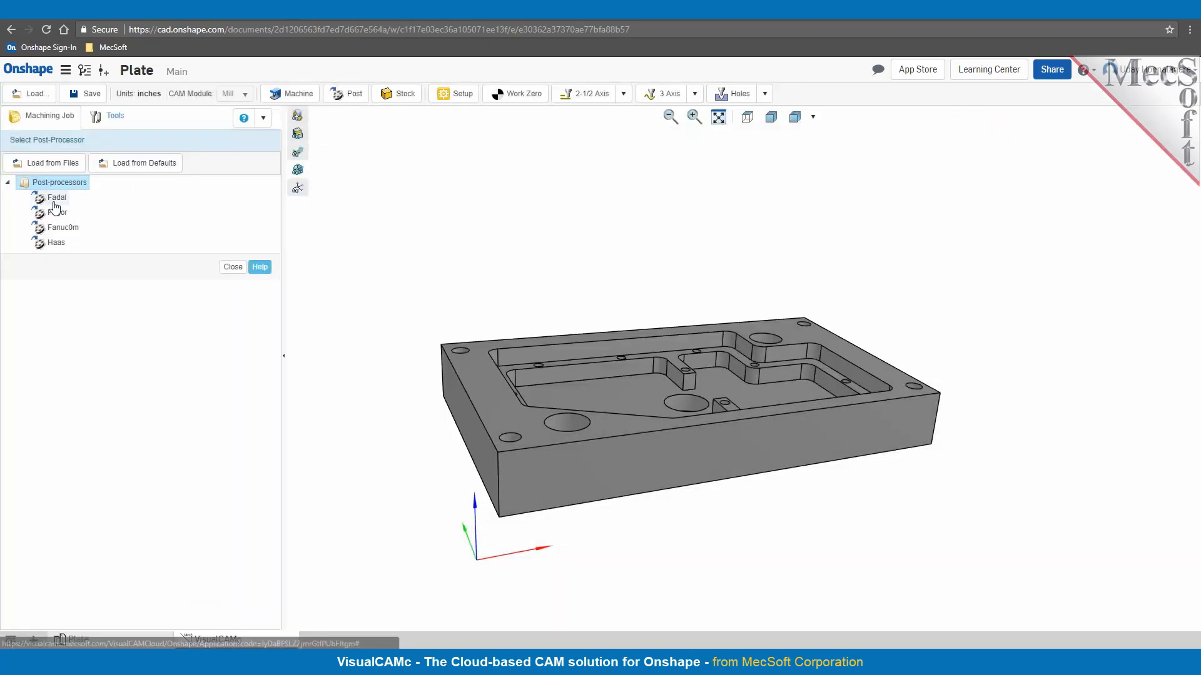
Choose Fadal as the post-processor for the machining job.
{"action": "left_click", "coordinate": [56, 199]}
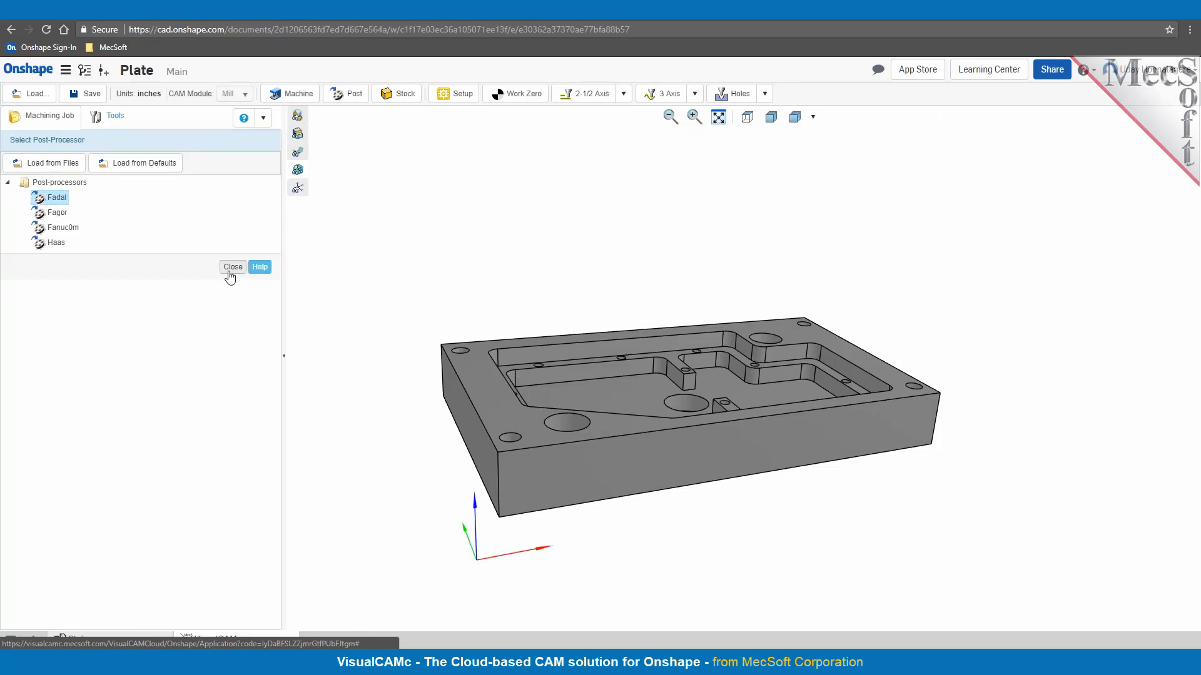
{"action": "left_click", "coordinate": [231, 275]}
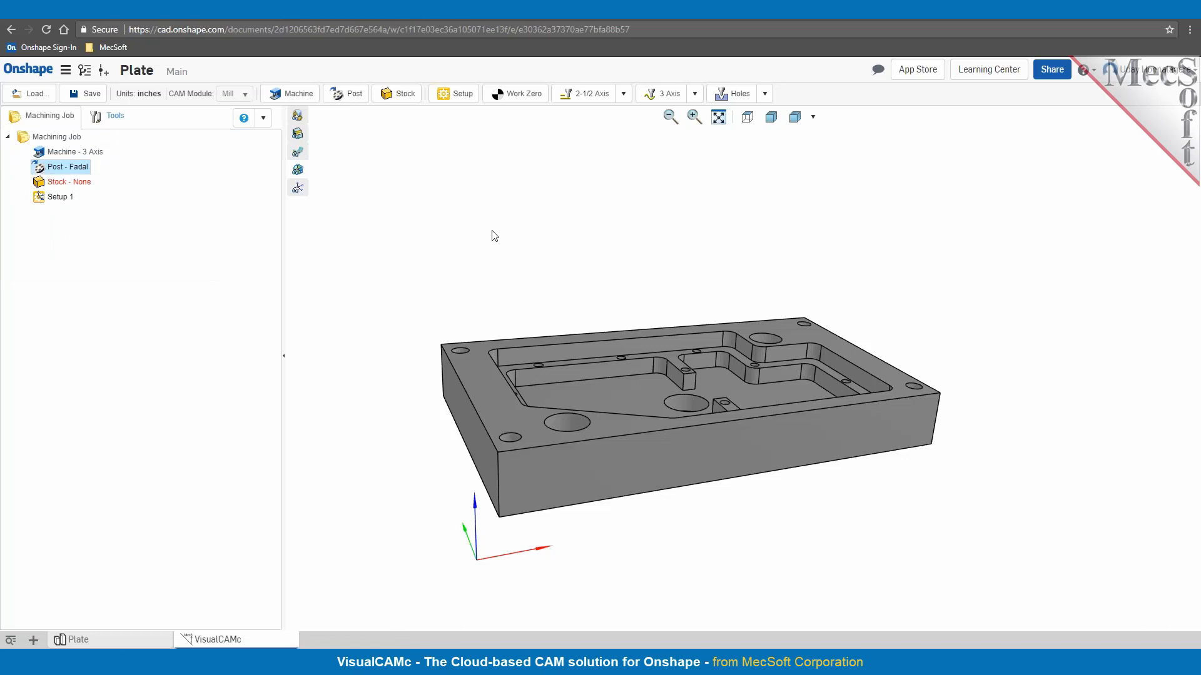
Define a part box stock calculated from the geometry with a Z offset of 0.05 inches, and save it.
{"action": "left_click", "coordinate": [402, 99]}
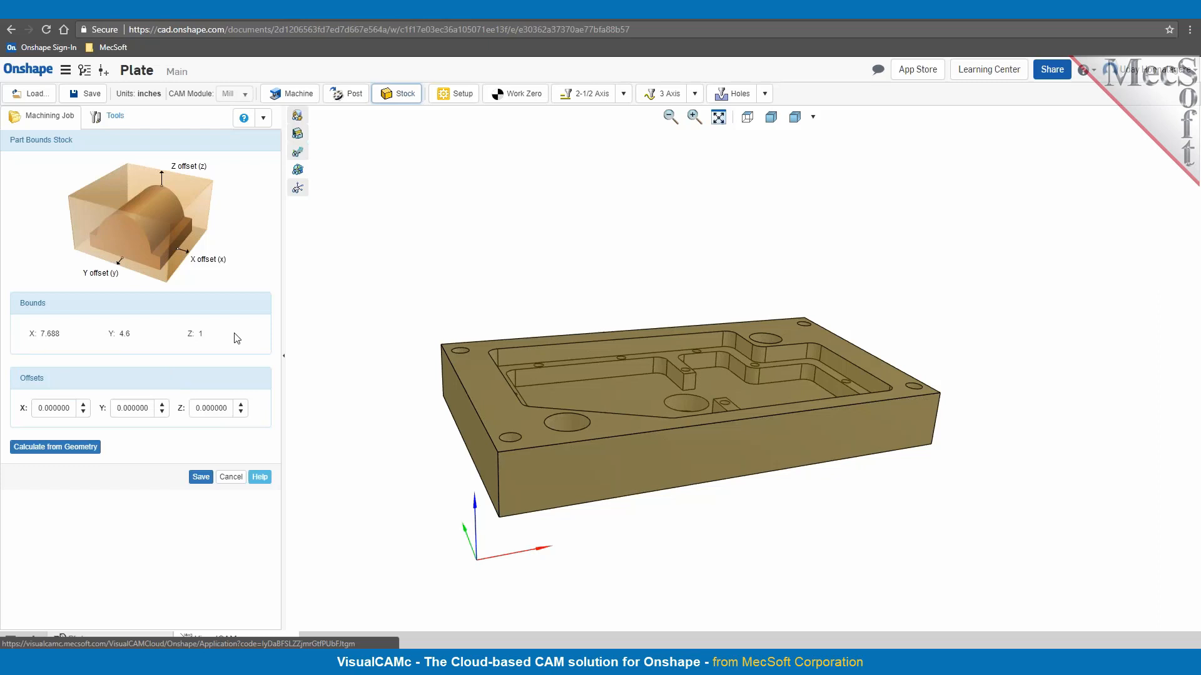
{"action": "left_click", "coordinate": [48, 451]}
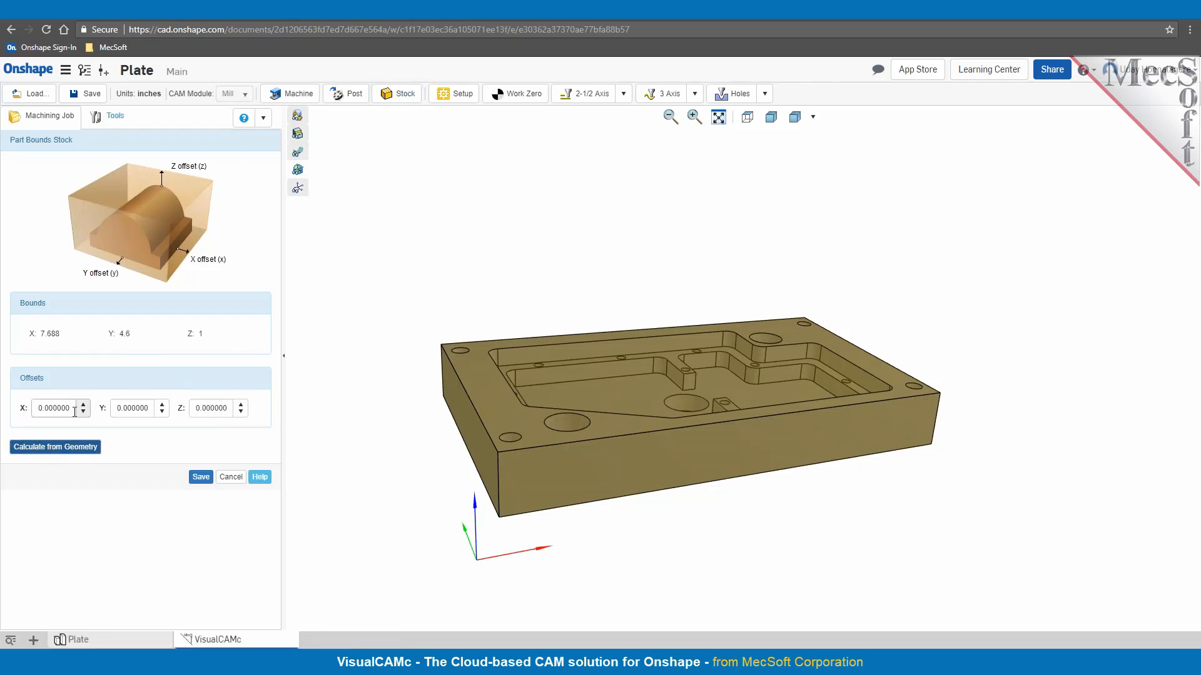
{"action": "left_click", "coordinate": [240, 404]}
{"action": "left_click", "coordinate": [240, 404]}
{"action": "left_click", "coordinate": [240, 404]}
{"action": "left_click", "coordinate": [240, 404]}
{"action": "left_click", "coordinate": [240, 404]}
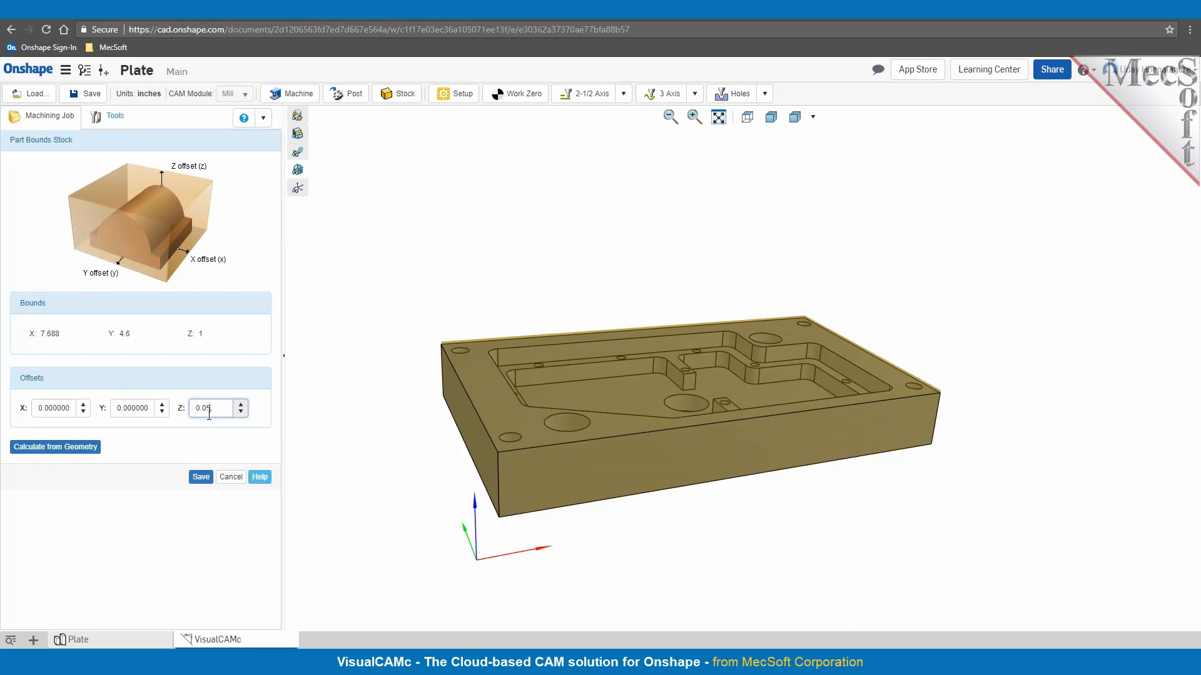
{"action": "left_click", "coordinate": [200, 478]}
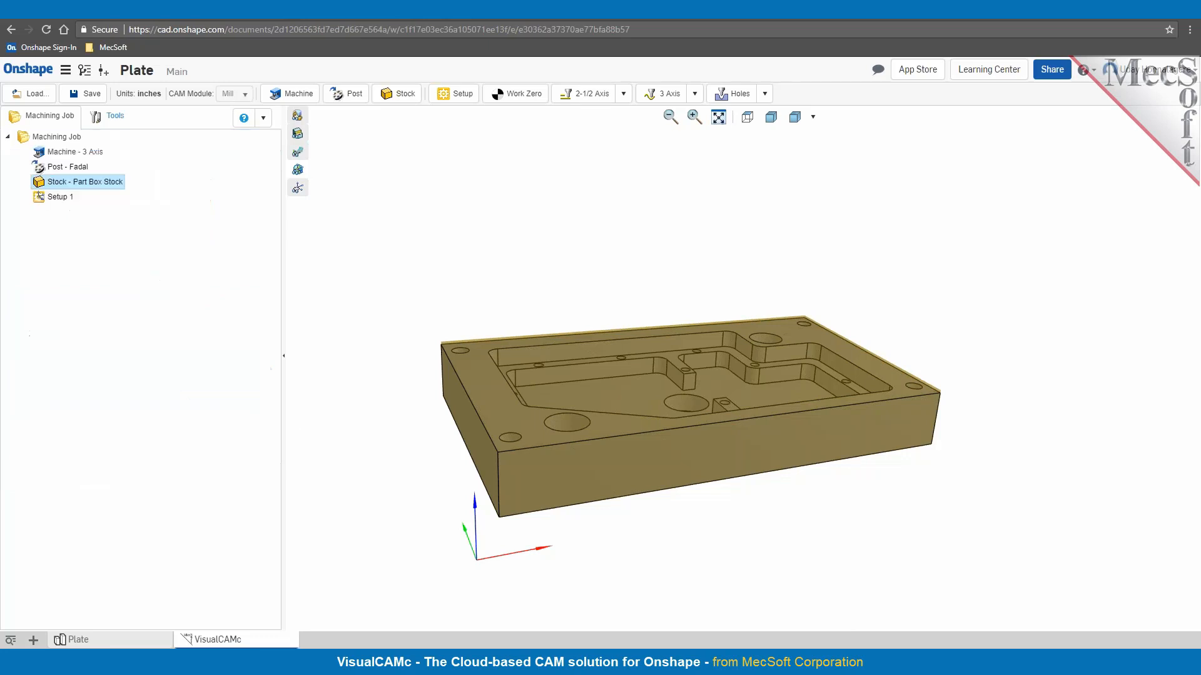
Inspect the extra stock material above the part's top face from close up at a front corner.
{"action": "right_click_drag", "start_coordinate": [546, 547], "coordinate": [699, 539]}
{"action": "right_click_drag", "start_coordinate": [864, 519], "coordinate": [870, 494]}
{"action": "scroll", "coordinate": [339, 302], "scroll_direction": "up", "scroll_amount": 6}
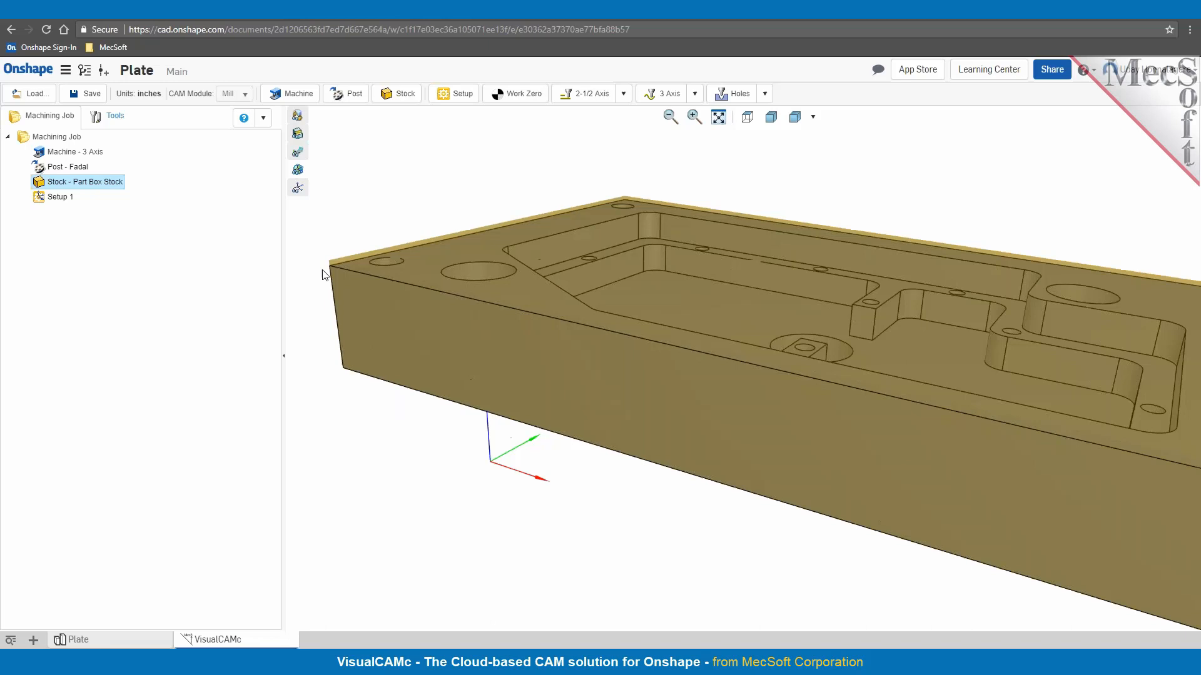
{"action": "scroll", "coordinate": [344, 263], "scroll_direction": "up", "scroll_amount": 2}
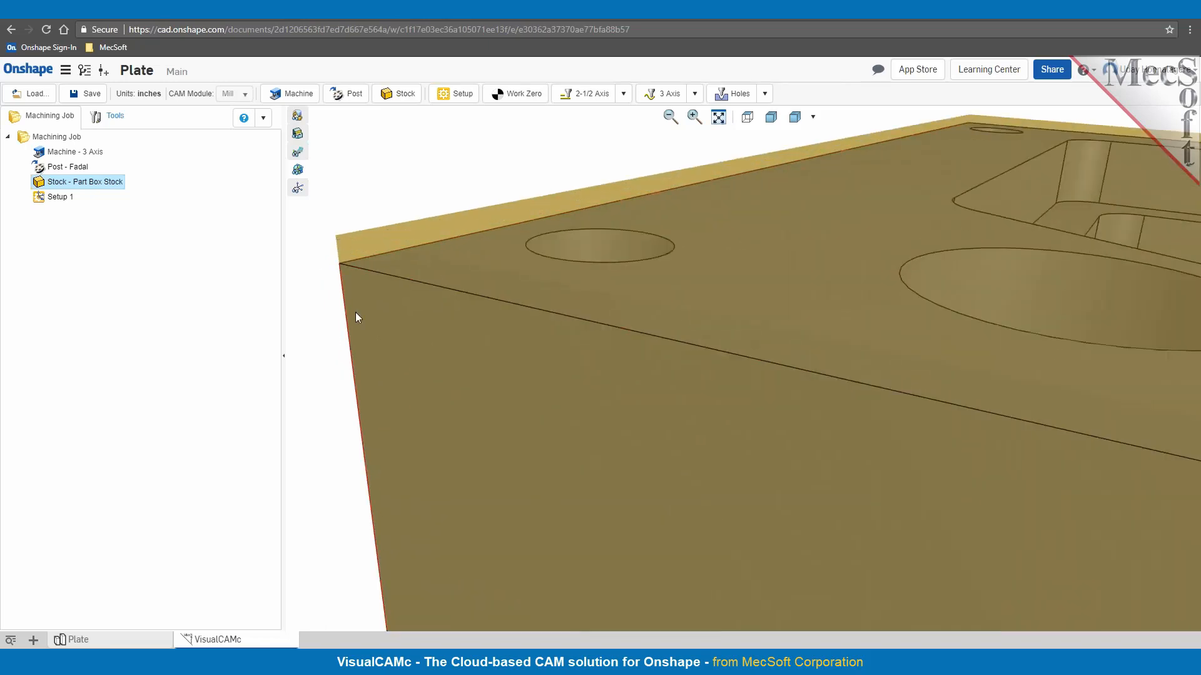
{"action": "scroll", "coordinate": [355, 313], "scroll_direction": "down", "scroll_amount": 5}
{"action": "scroll", "coordinate": [420, 340], "scroll_direction": "down", "scroll_amount": 5}
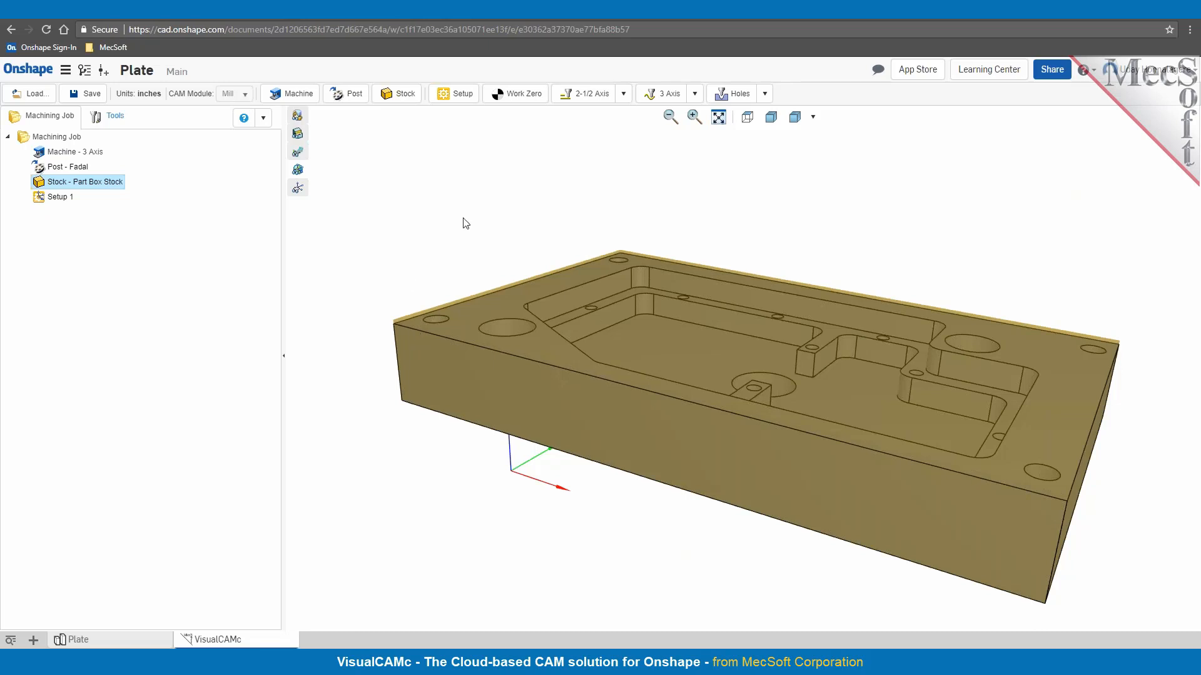
Create a work zero set to the stock box at Highest Z and the South West position.
{"action": "left_click", "coordinate": [524, 97]}
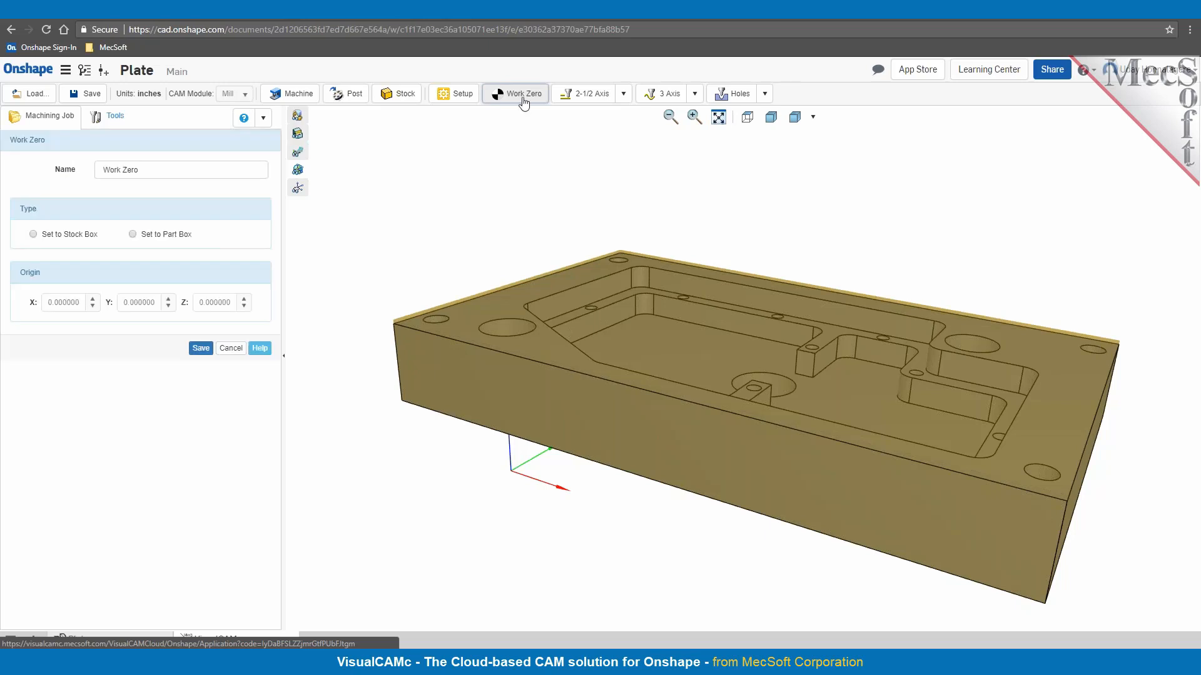
{"action": "left_click", "coordinate": [33, 235]}
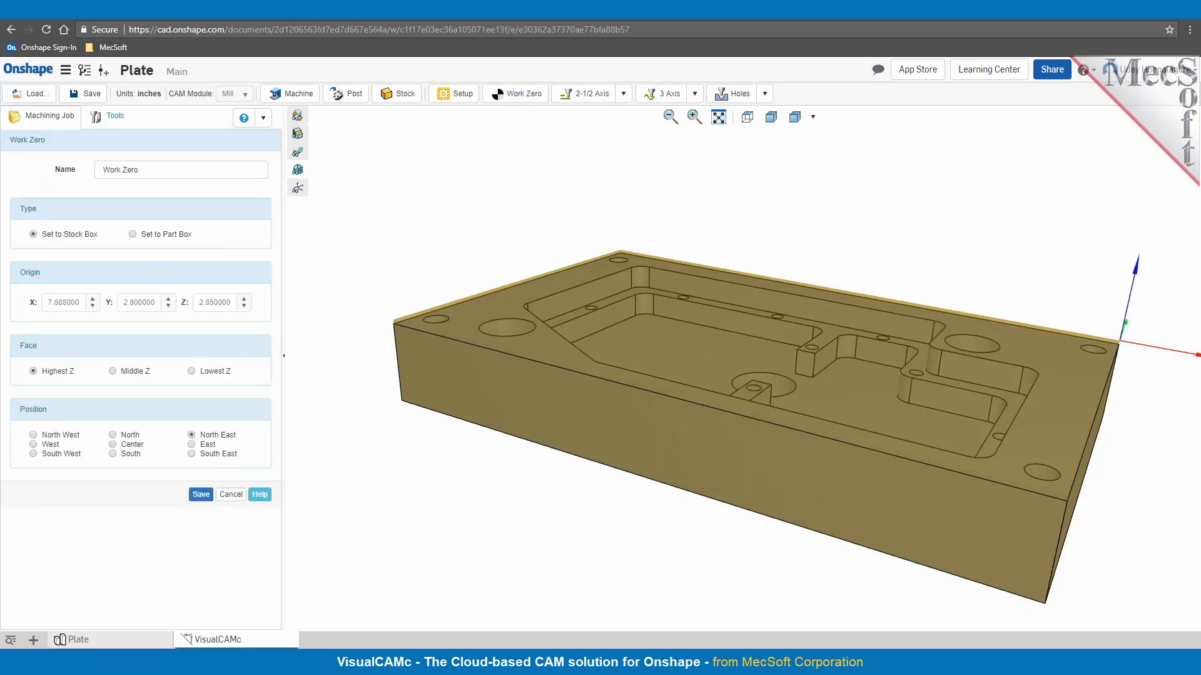
{"action": "left_click", "coordinate": [134, 235]}
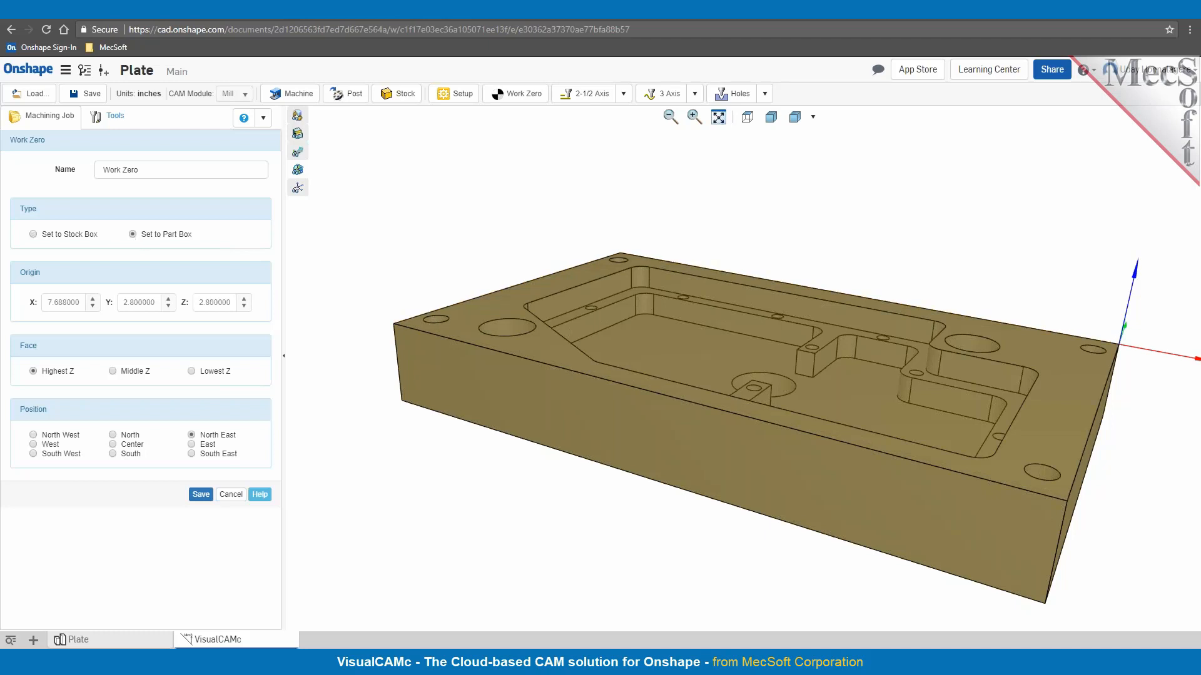
{"action": "left_click", "coordinate": [58, 236]}
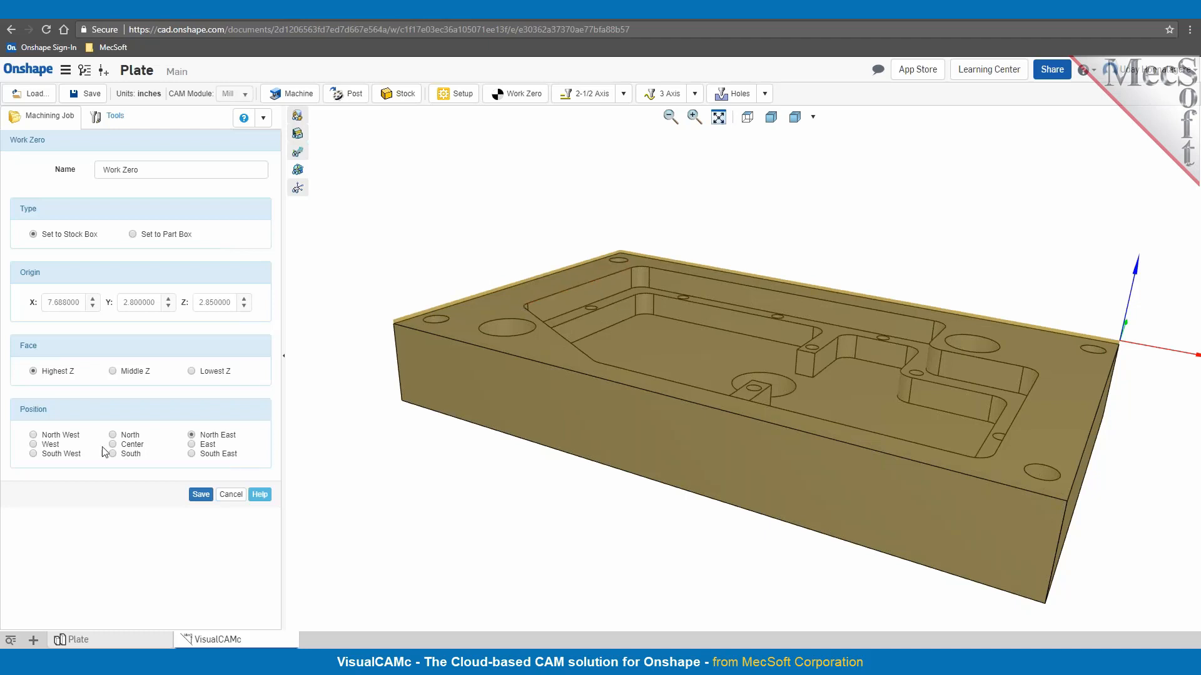
{"action": "left_click", "coordinate": [34, 454]}
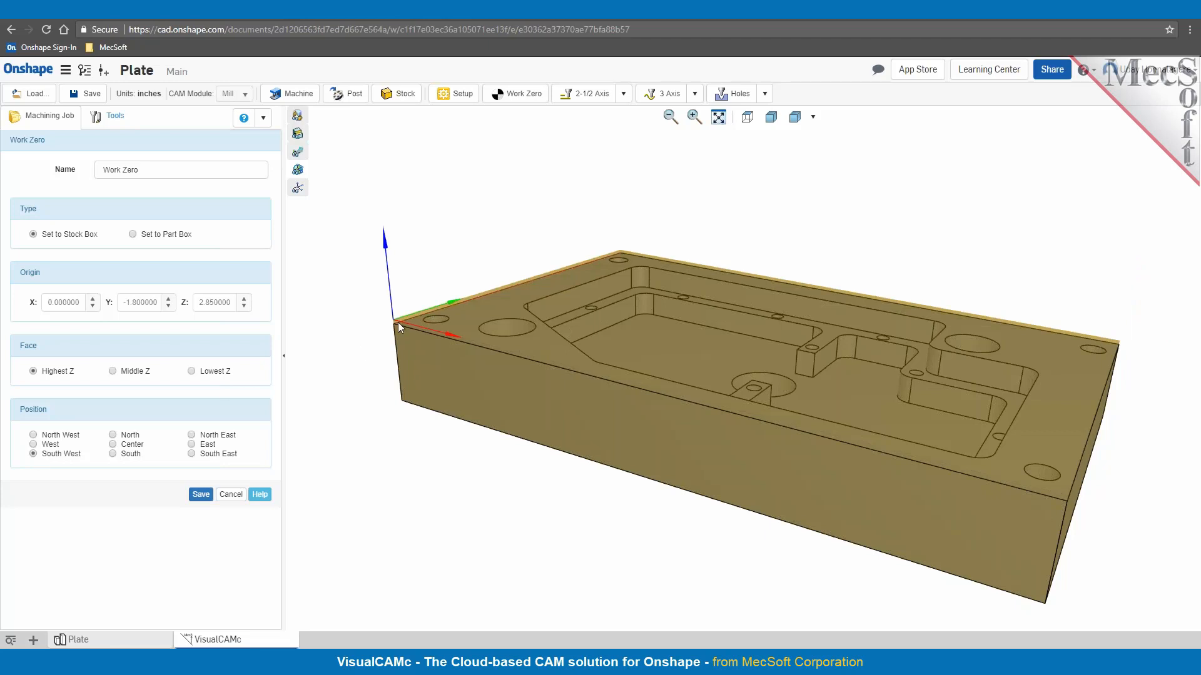
{"action": "scroll", "coordinate": [400, 332], "scroll_direction": "up", "scroll_amount": 3}
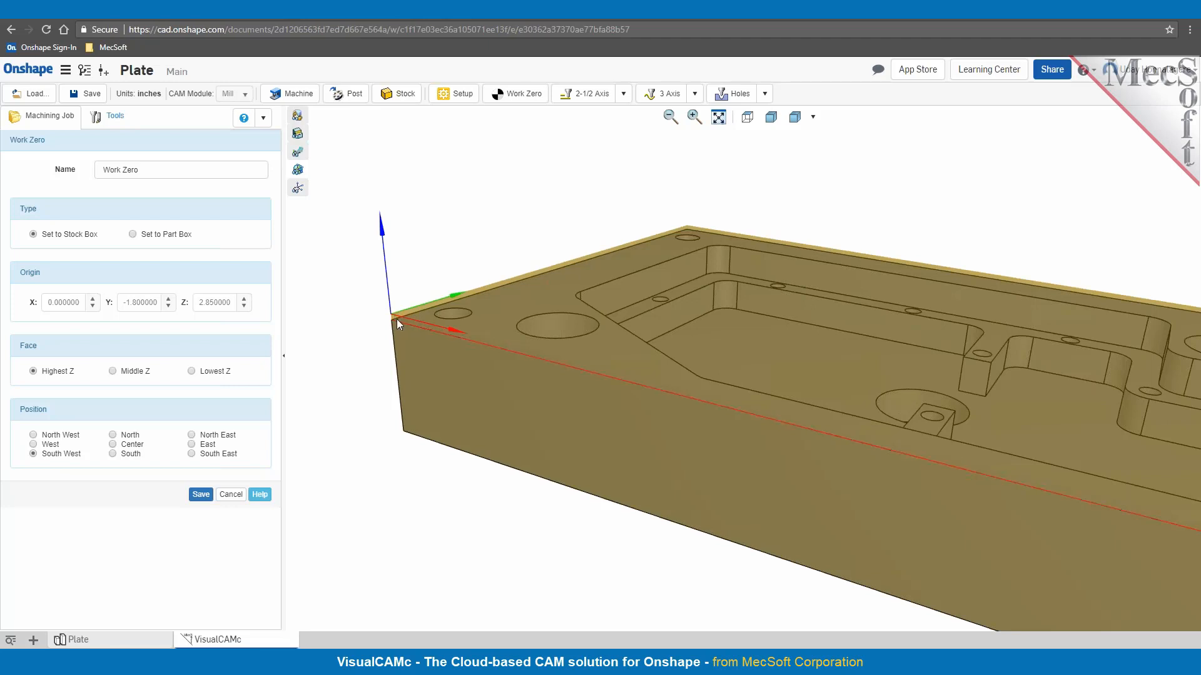
{"action": "left_click", "coordinate": [201, 495]}
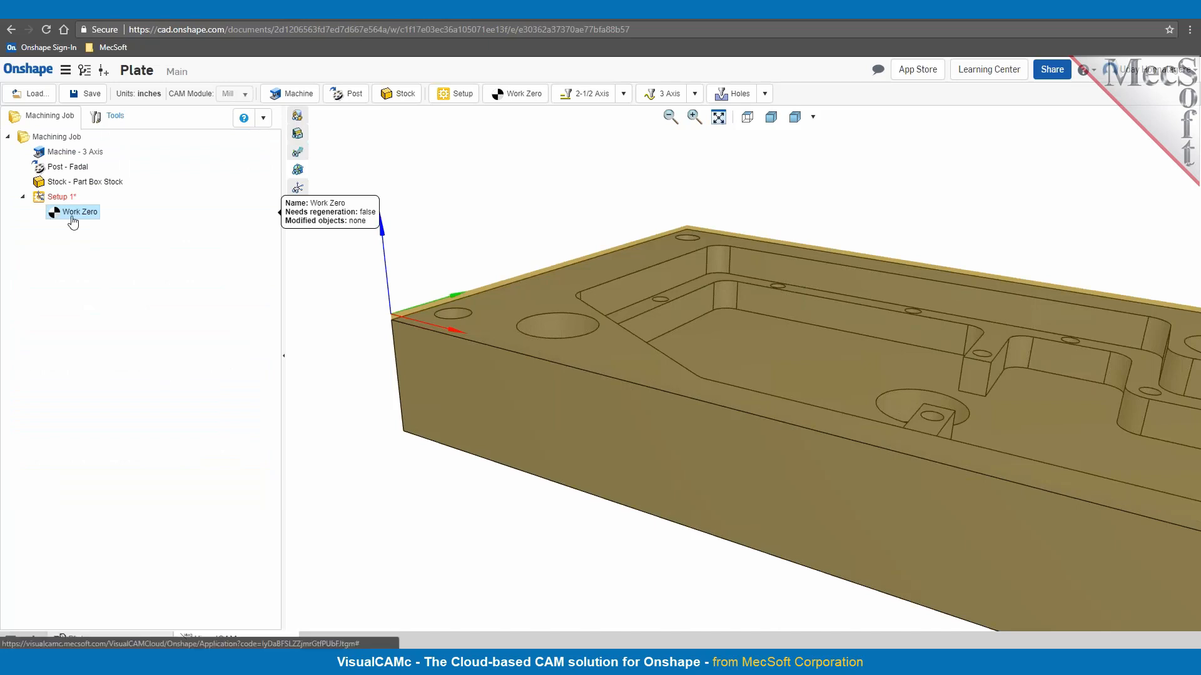
View the mills and drills defined in the document and the tools library, and return to the machining job.
{"action": "scroll", "coordinate": [446, 466], "scroll_direction": "down", "scroll_amount": 5}
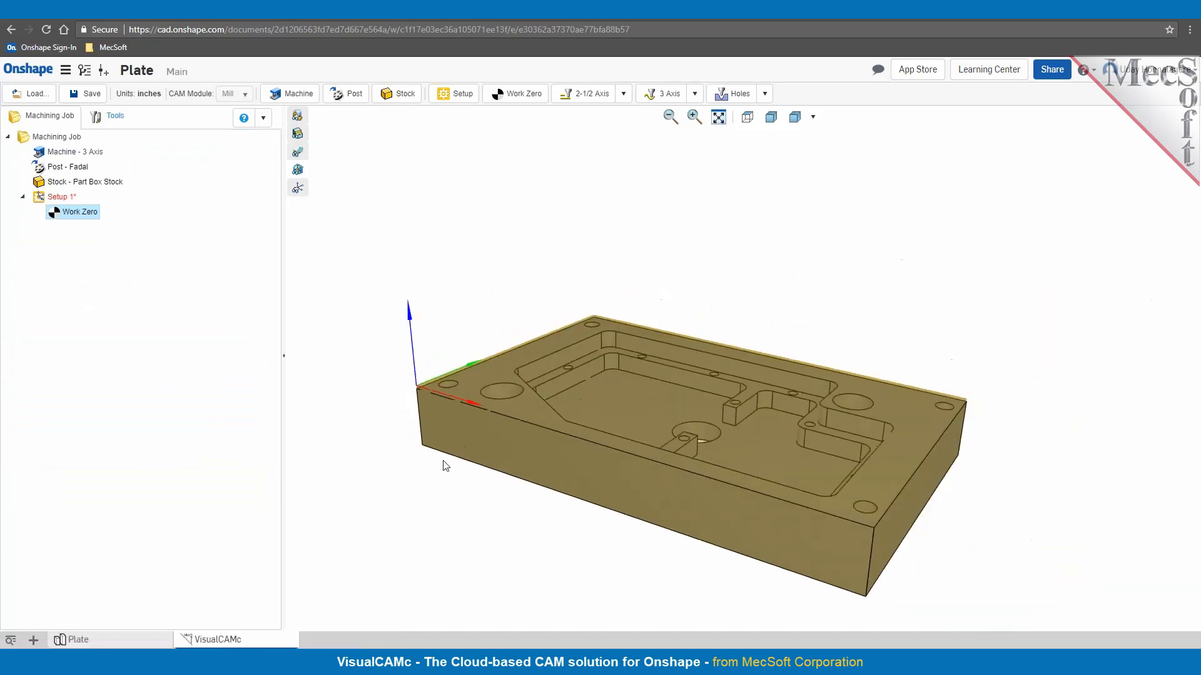
{"action": "scroll", "coordinate": [601, 566], "scroll_direction": "up", "scroll_amount": 1}
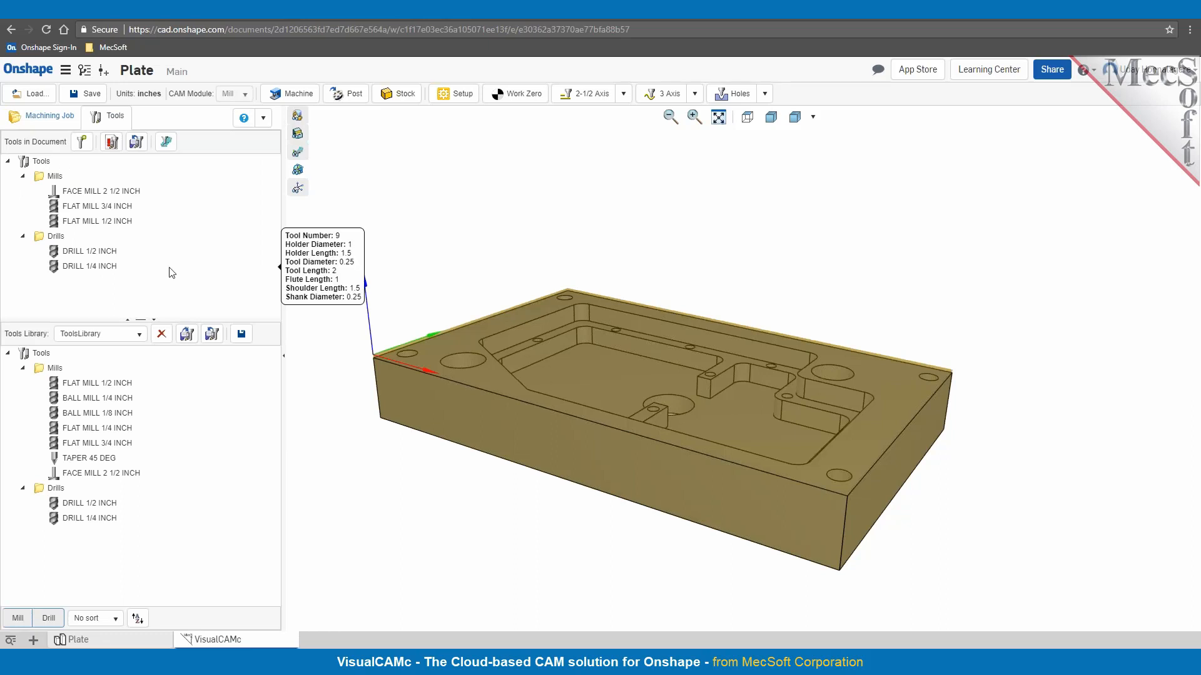
{"action": "left_click", "coordinate": [56, 121]}
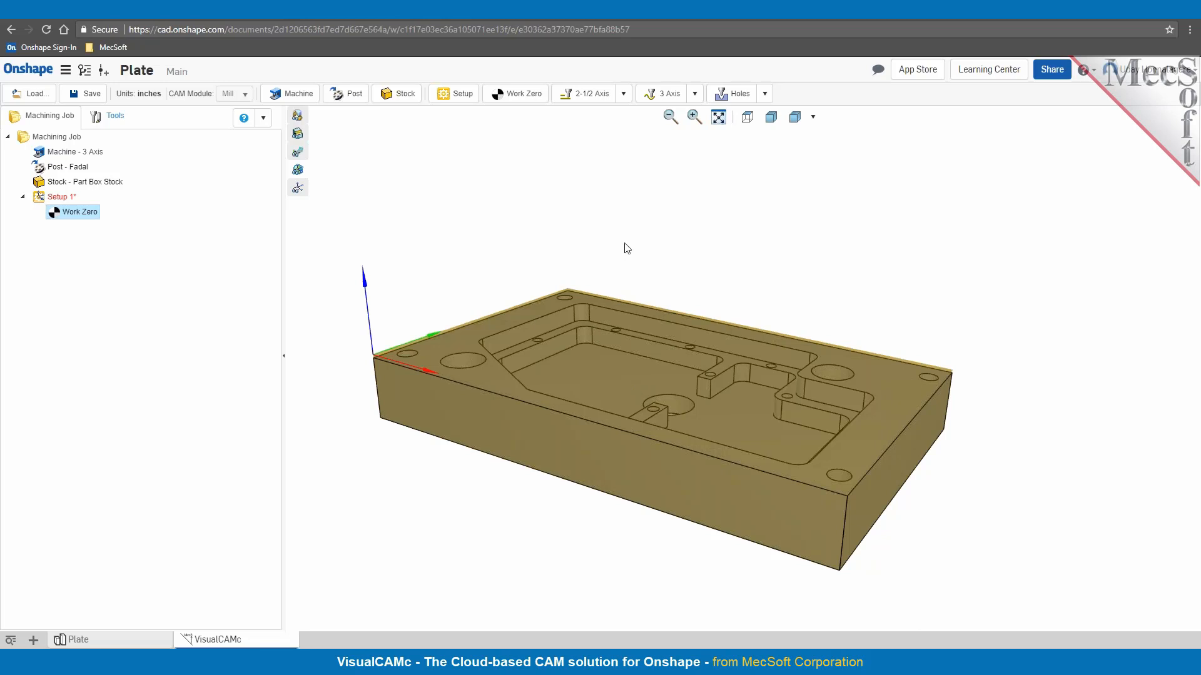
Start a 2-1/2 axis Facing operation using the FACE MILL 2 1/2 INCH, and review the tool's definition without changing it.
{"action": "left_click", "coordinate": [624, 93]}
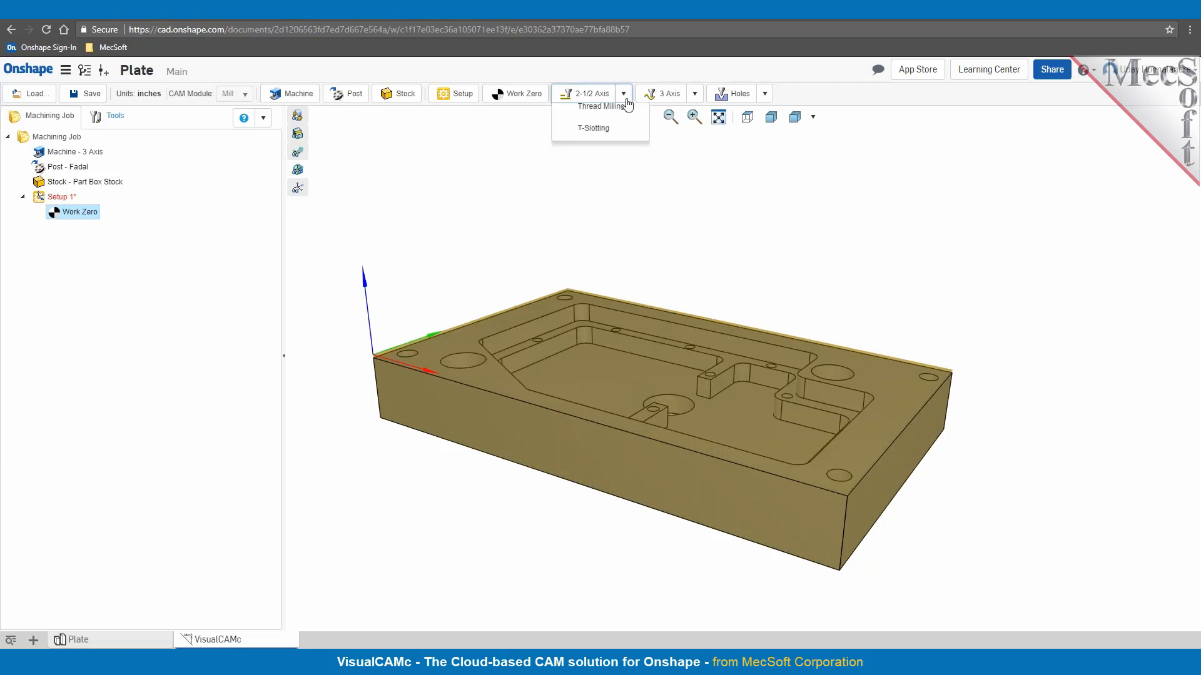
{"action": "left_click", "coordinate": [604, 119]}
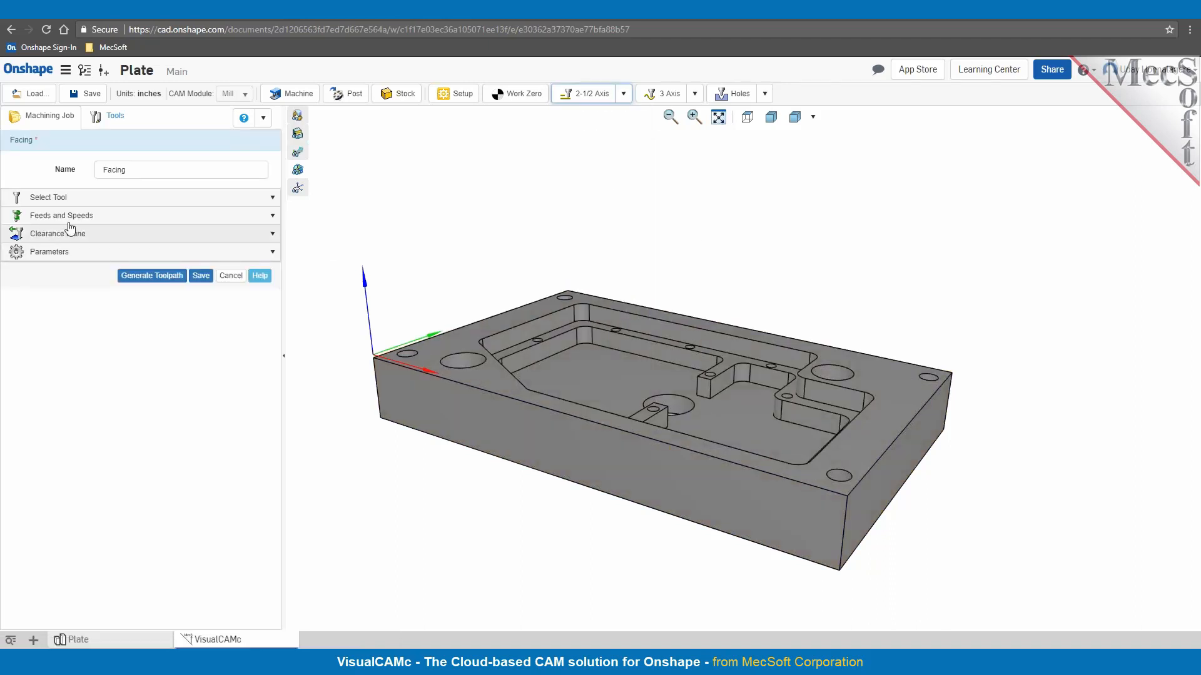
{"action": "left_click", "coordinate": [58, 199]}
{"action": "mouse_move", "coordinate": [60, 274]}
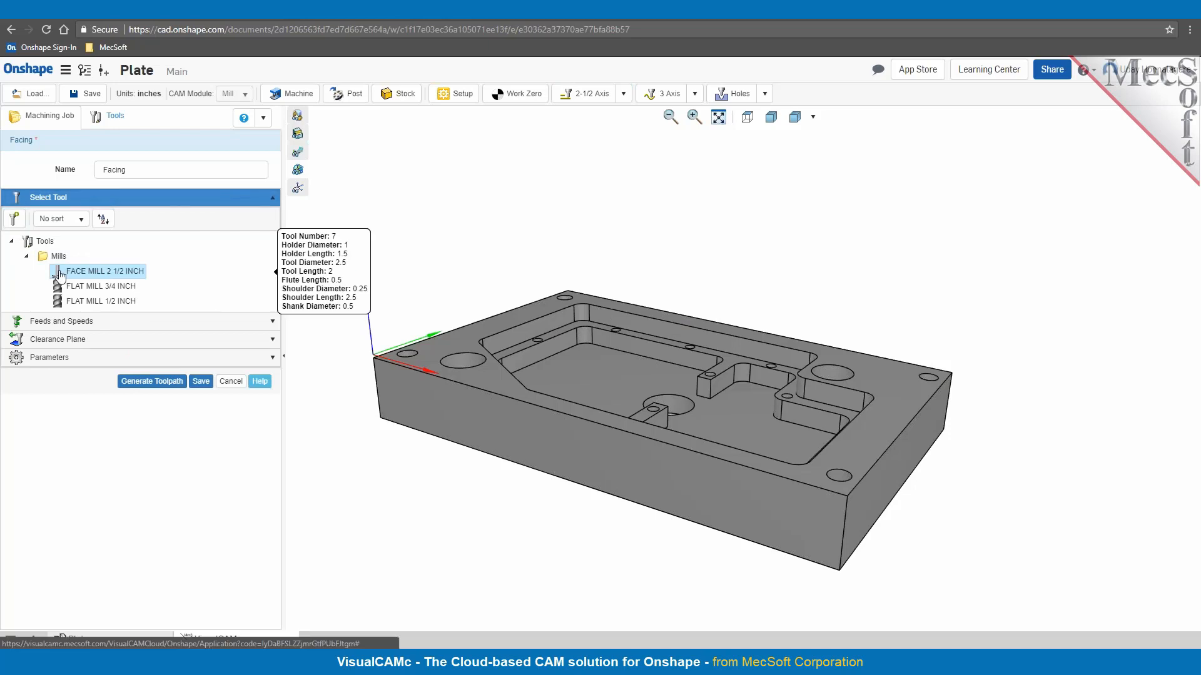
{"action": "double_click", "coordinate": [60, 274]}
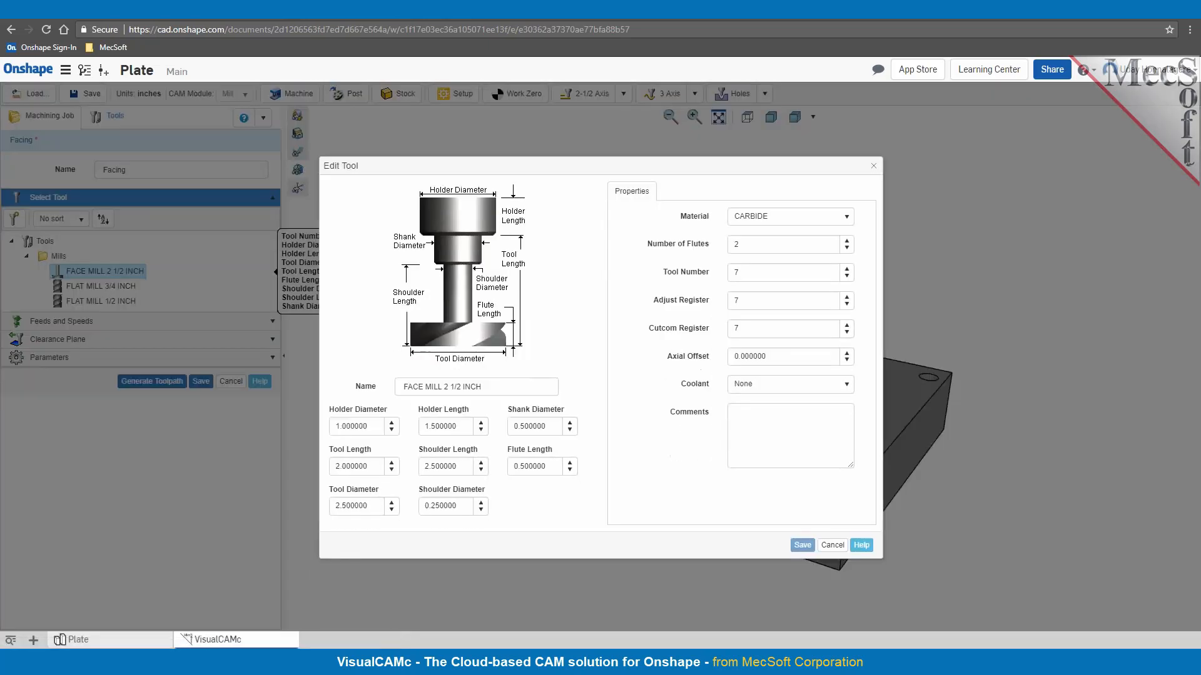
{"action": "left_click", "coordinate": [831, 545]}
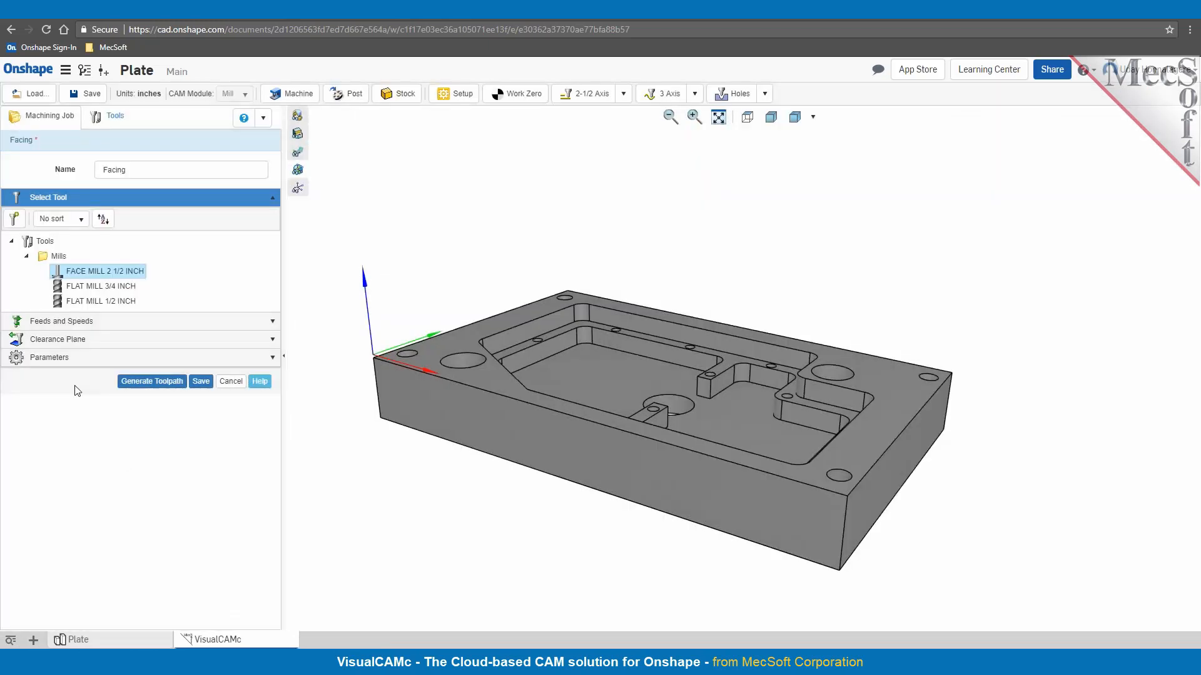
Set the facing spindle speed to 3000 rpm, cut feed to 20, engage feed to 10 and retract feed to 40 in/min.
{"action": "left_click", "coordinate": [62, 321]}
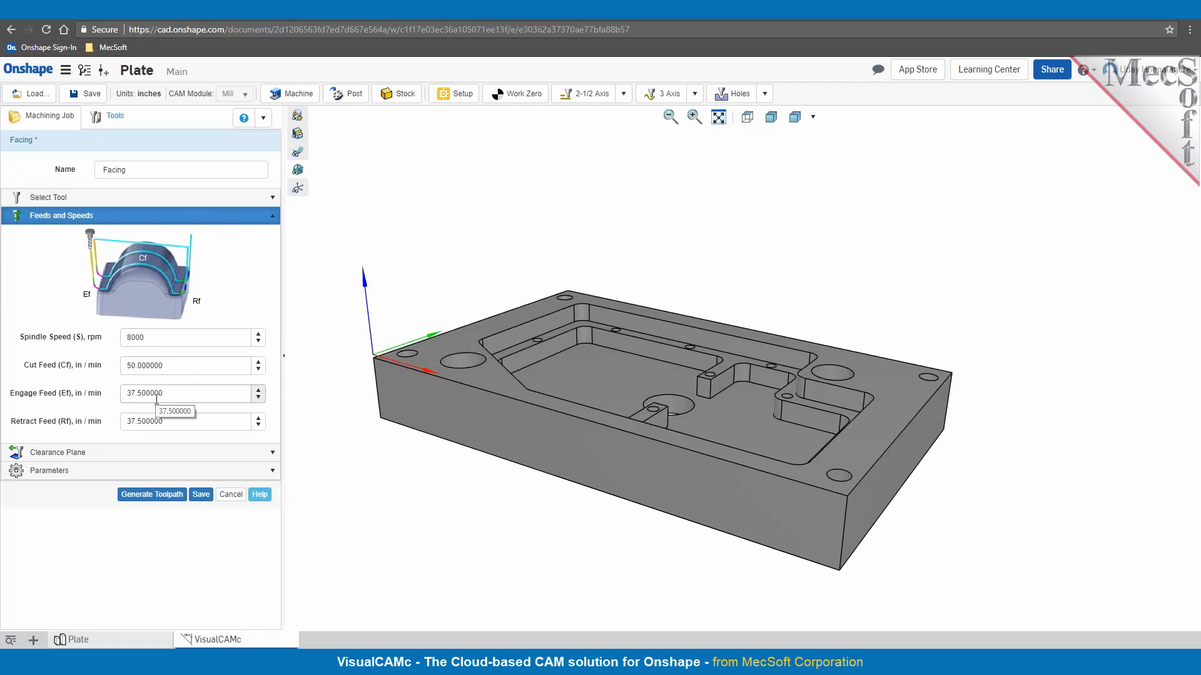
{"action": "left_click_drag", "start_coordinate": [150, 338], "coordinate": [113, 343]}
{"action": "type", "text": "30"}
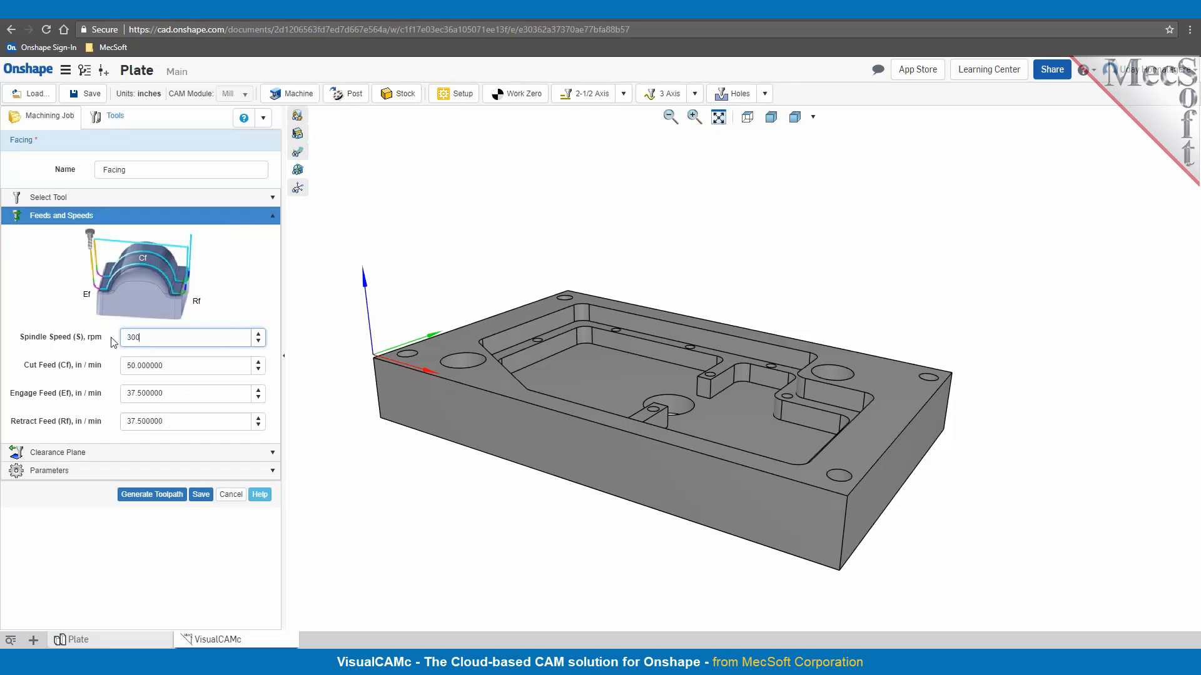
{"action": "type", "text": "00"}
{"action": "key", "text": "Tab"}
{"action": "key", "text": "Tab"}
{"action": "type", "text": "10"}
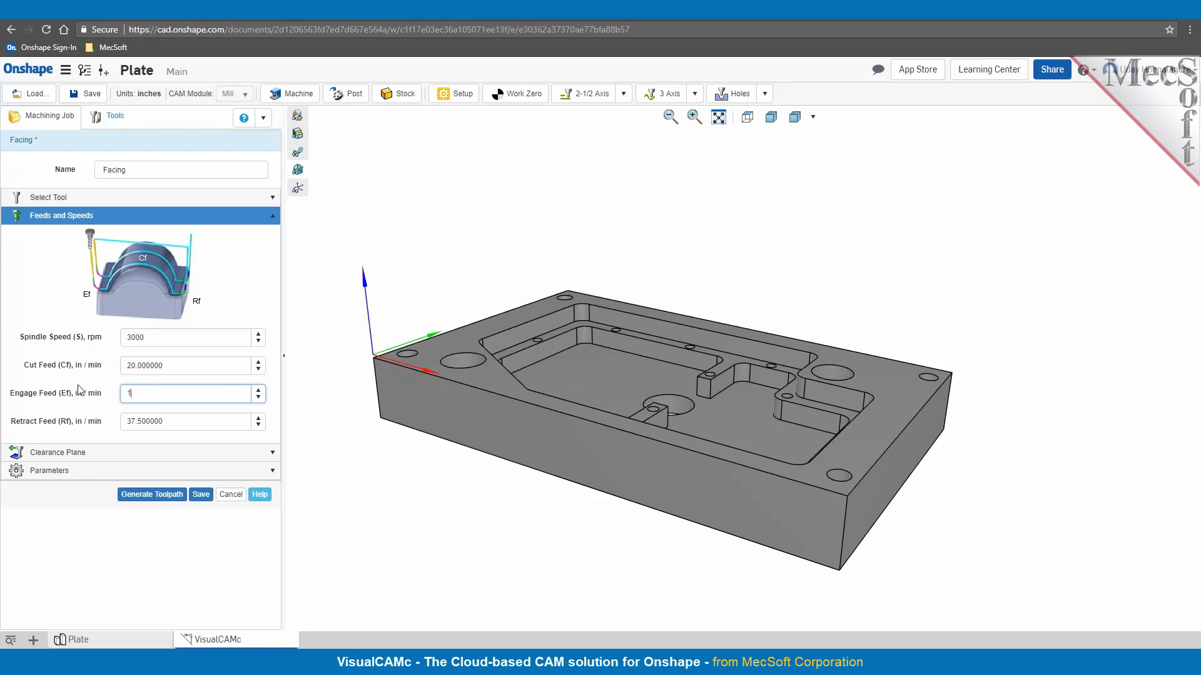
{"action": "key", "text": "Tab"}
{"action": "type", "text": "40"}
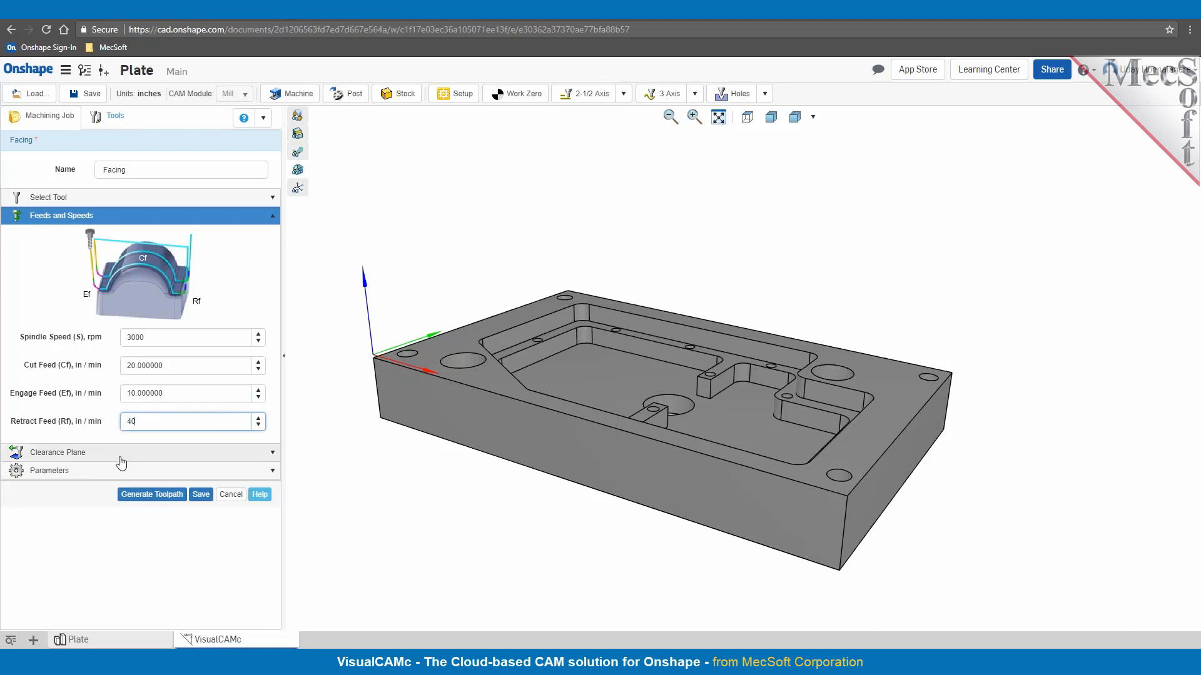
Keep the automatic clearance plane and set facing to Linear Cuts with Mixed direction, defining the stepover as a percentage of tool diameter.
{"action": "left_click", "coordinate": [121, 456]}
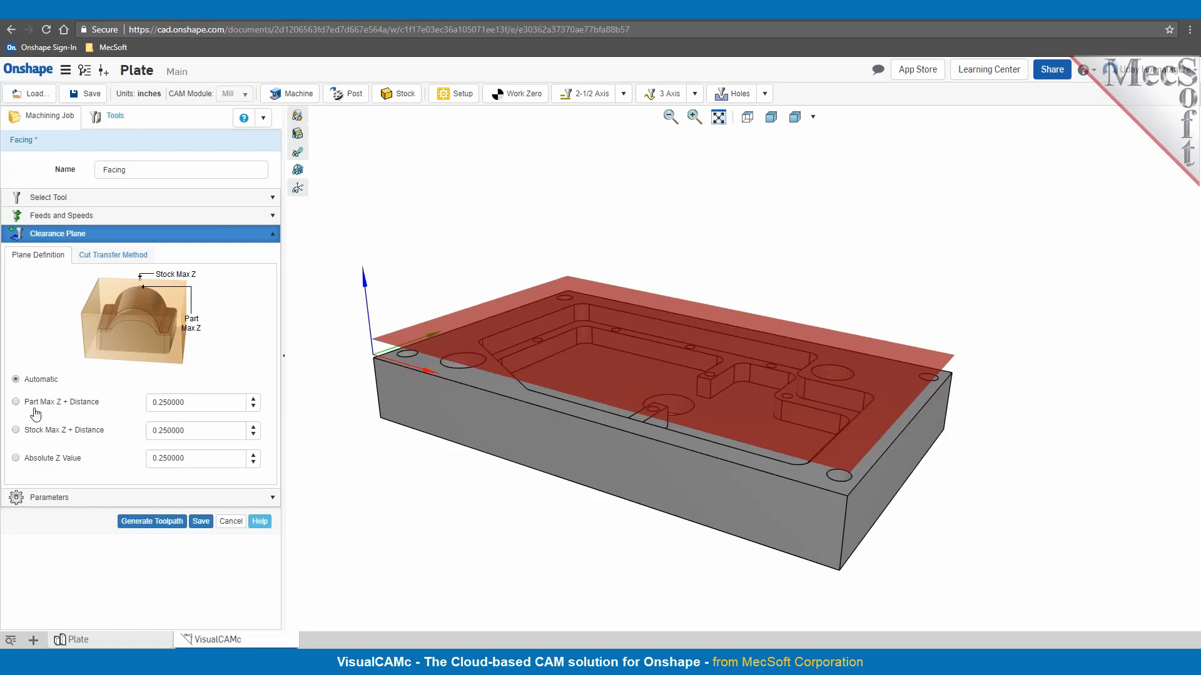
{"action": "left_click", "coordinate": [50, 498]}
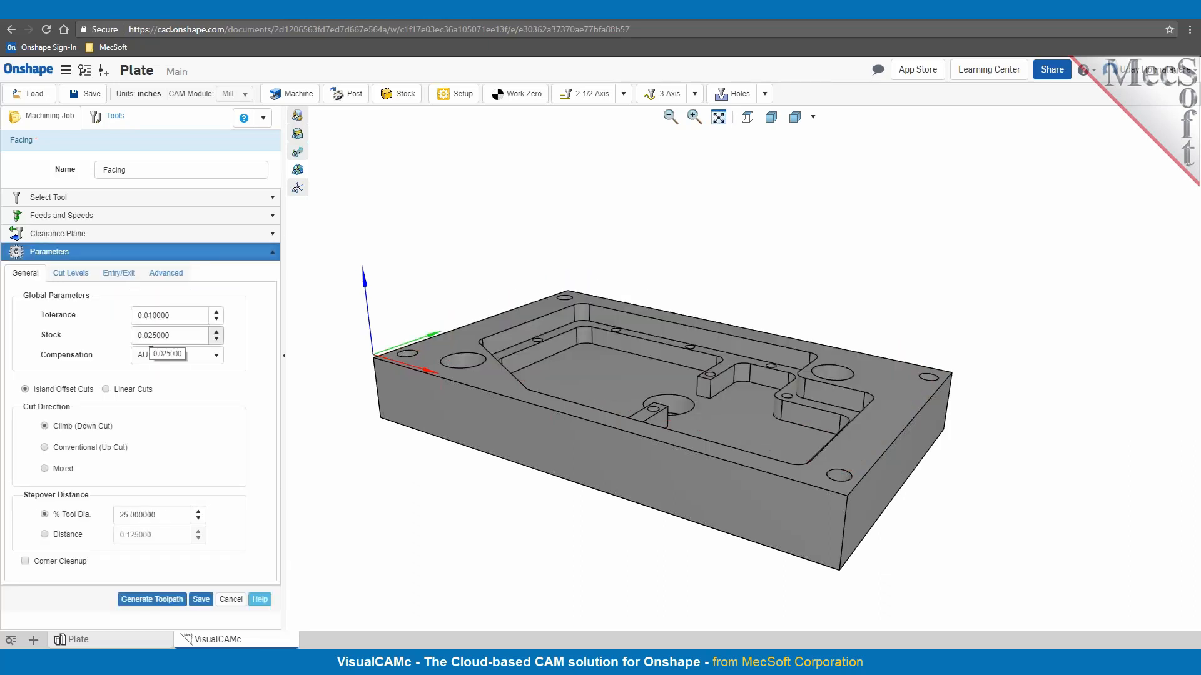
{"action": "left_click", "coordinate": [107, 390]}
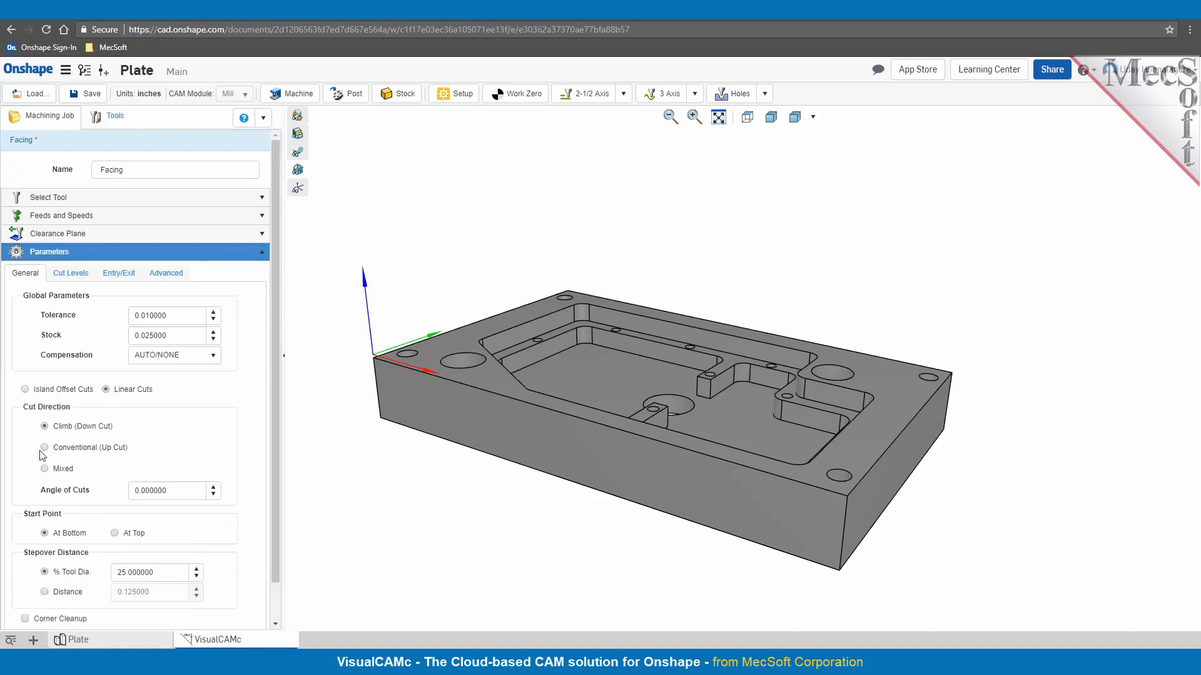
{"action": "scroll", "coordinate": [101, 503], "scroll_direction": "down", "scroll_amount": 1}
{"action": "double_click", "coordinate": [135, 531]}
{"action": "type", "text": "25"}
{"action": "double_click", "coordinate": [111, 532]}
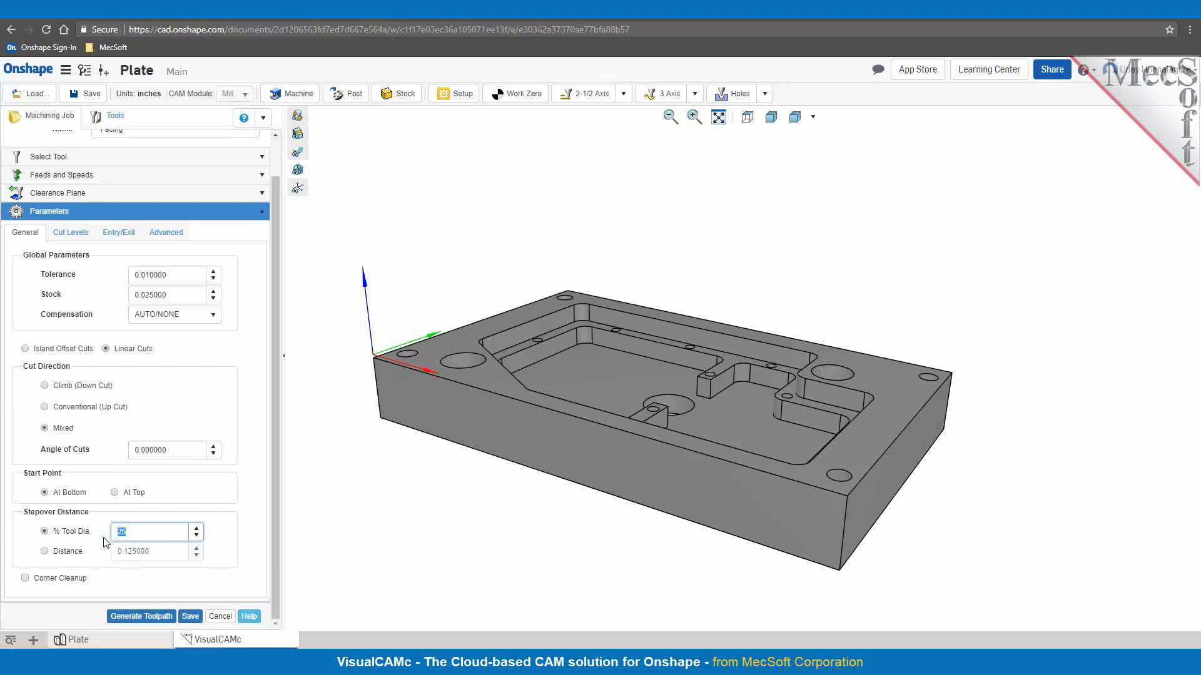
Set the facing cut geometry location to At Bottom and pick the outer edge loop of the part's top face as the region.
{"action": "left_click", "coordinate": [70, 232]}
{"action": "left_click", "coordinate": [122, 318]}
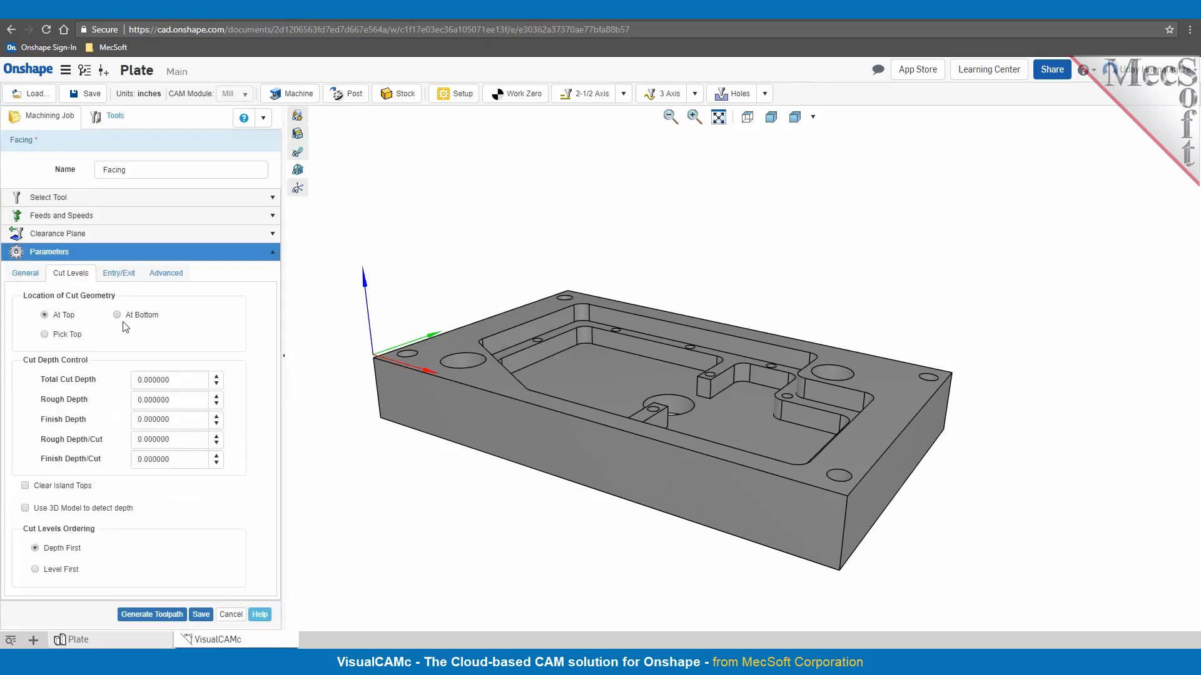
{"action": "left_click", "coordinate": [453, 380]}
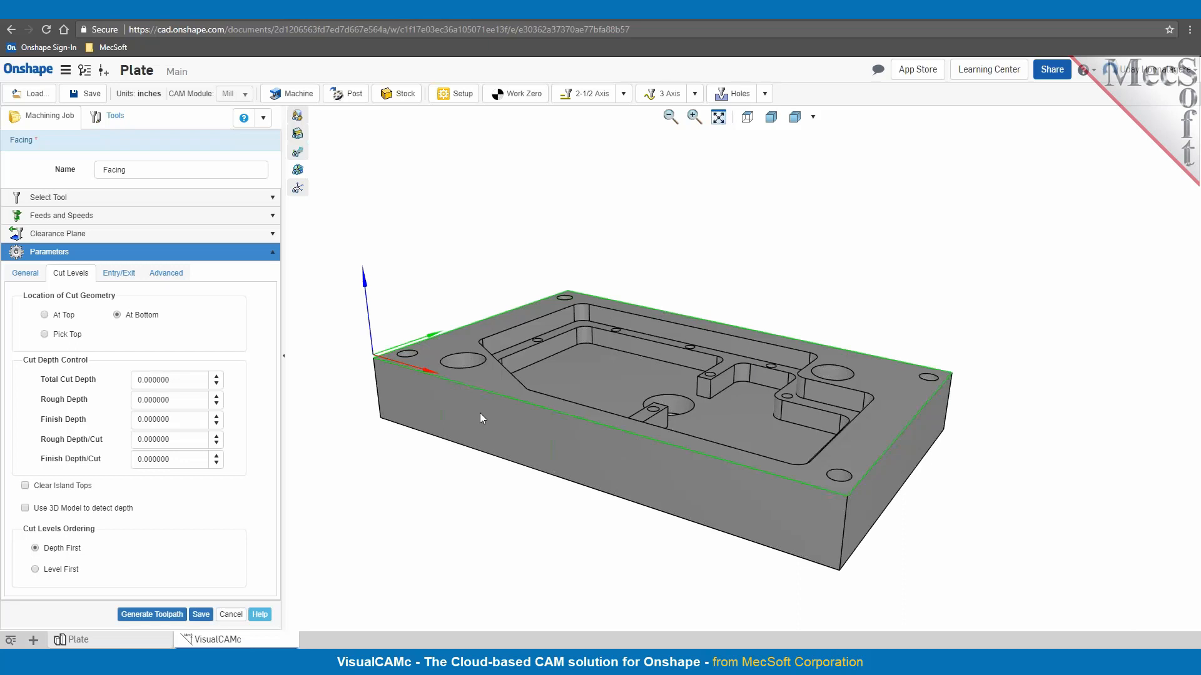
Set the facing entry to Lines & Arcs with a Linear engage motion of length 1 and angle 0.
{"action": "left_click", "coordinate": [117, 273]}
{"action": "left_click", "coordinate": [62, 321]}
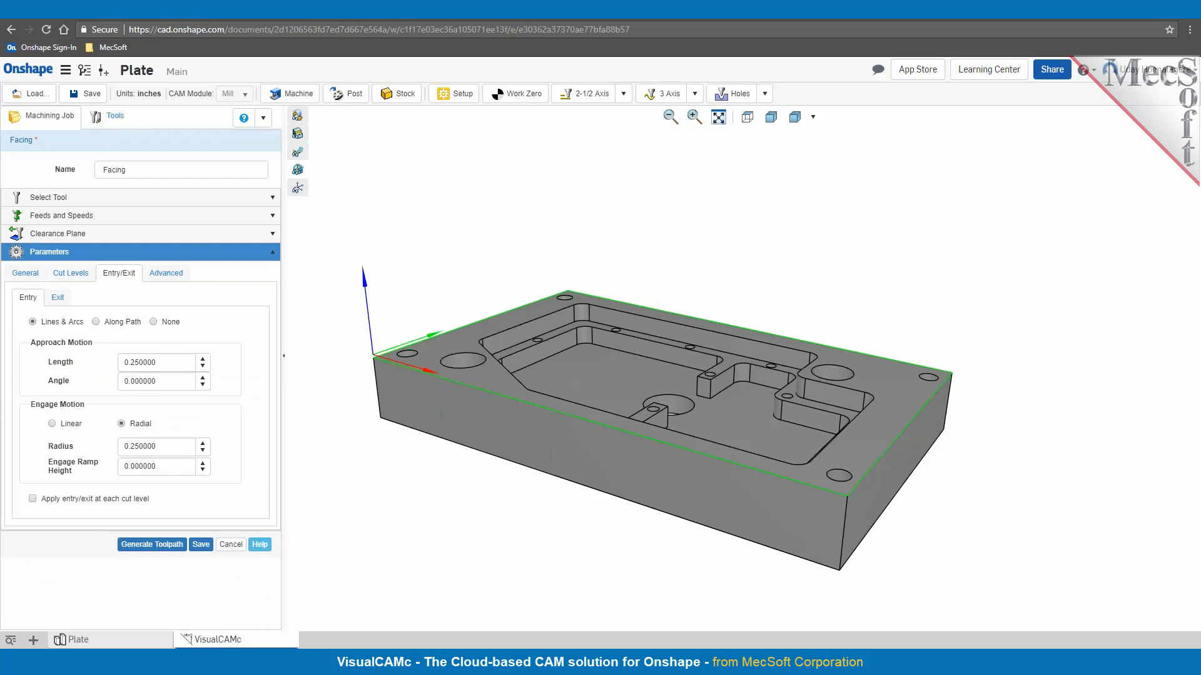
{"action": "double_click", "coordinate": [141, 446]}
{"action": "type", "text": "1"}
{"action": "left_click", "coordinate": [159, 467]}
{"action": "left_click", "coordinate": [203, 465]}
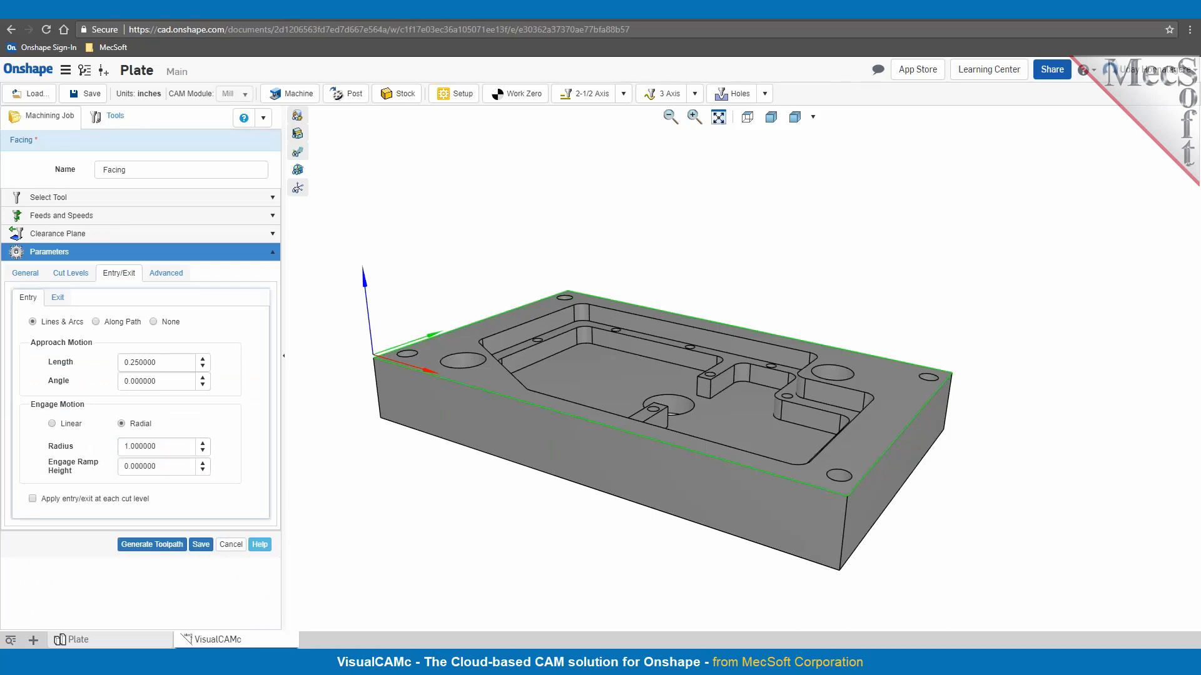
{"action": "left_click", "coordinate": [52, 424]}
{"action": "left_click_drag", "start_coordinate": [156, 446], "coordinate": [115, 455]}
{"action": "type", "text": "1"}
{"action": "left_click", "coordinate": [128, 467]}
{"action": "double_click", "coordinate": [129, 466]}
{"action": "type", "text": "0"}
Set the facing exit to a Linear retract motion with length 1 and angle 0, and generate the toolpath.
{"action": "left_click", "coordinate": [62, 298]}
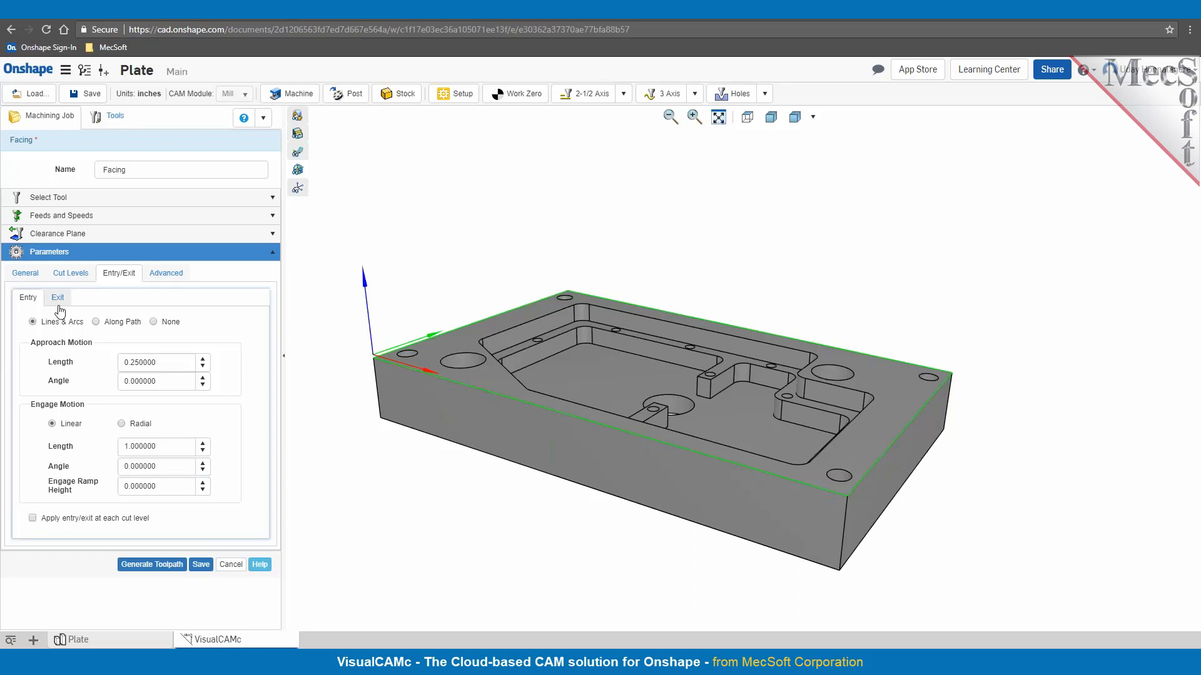
{"action": "left_click", "coordinate": [33, 322]}
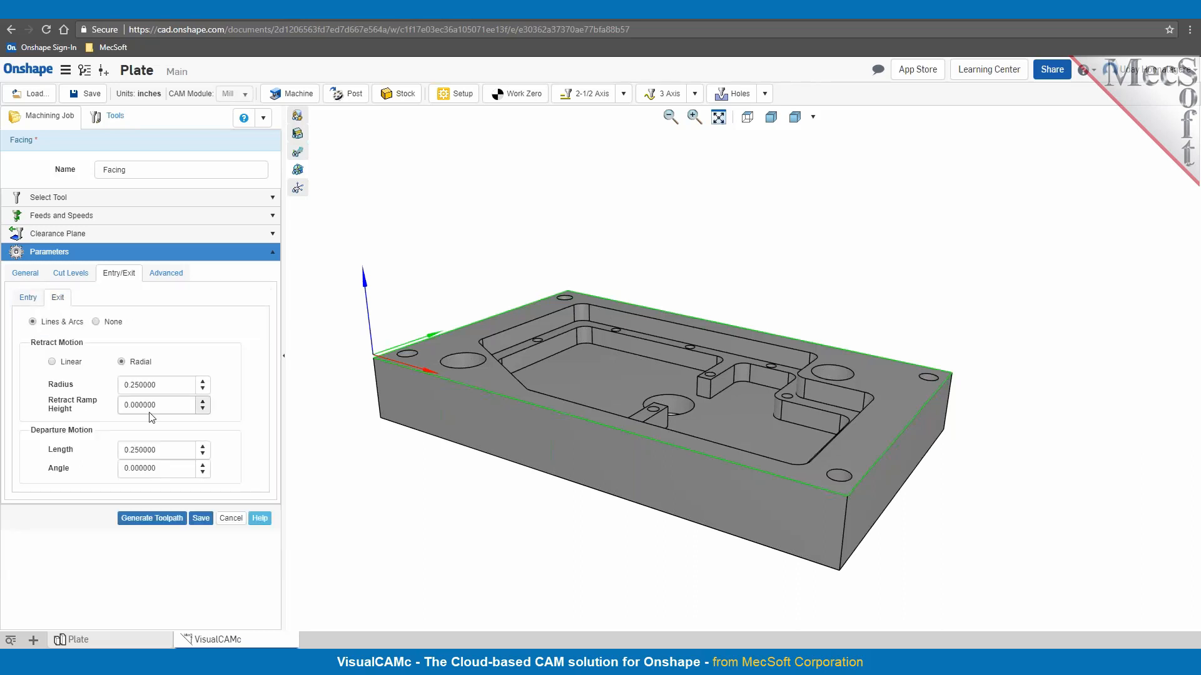
{"action": "left_click", "coordinate": [53, 363]}
{"action": "left_click", "coordinate": [121, 388]}
{"action": "type", "text": "1"}
{"action": "key", "text": "Tab"}
{"action": "type", "text": "0"}
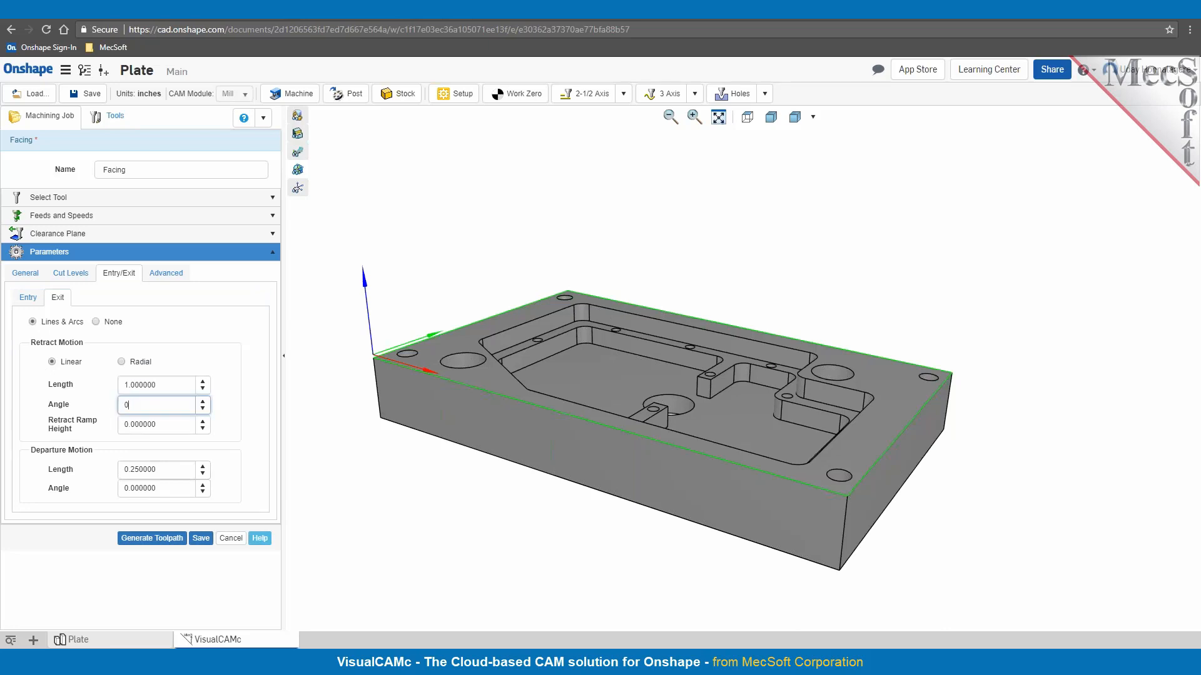
{"action": "left_click", "coordinate": [160, 540]}
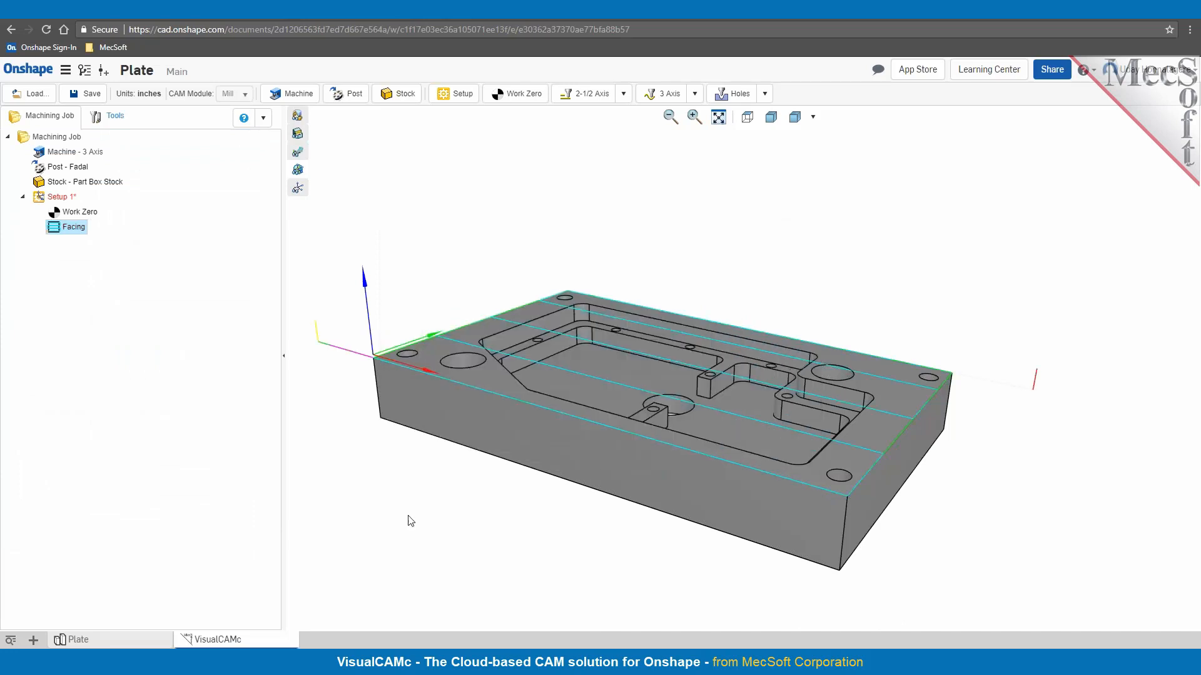
Inspect the facing toolpath over the plate, run its simulation, and return to the machining job.
{"action": "right_click_drag", "start_coordinate": [521, 507], "coordinate": [544, 514]}
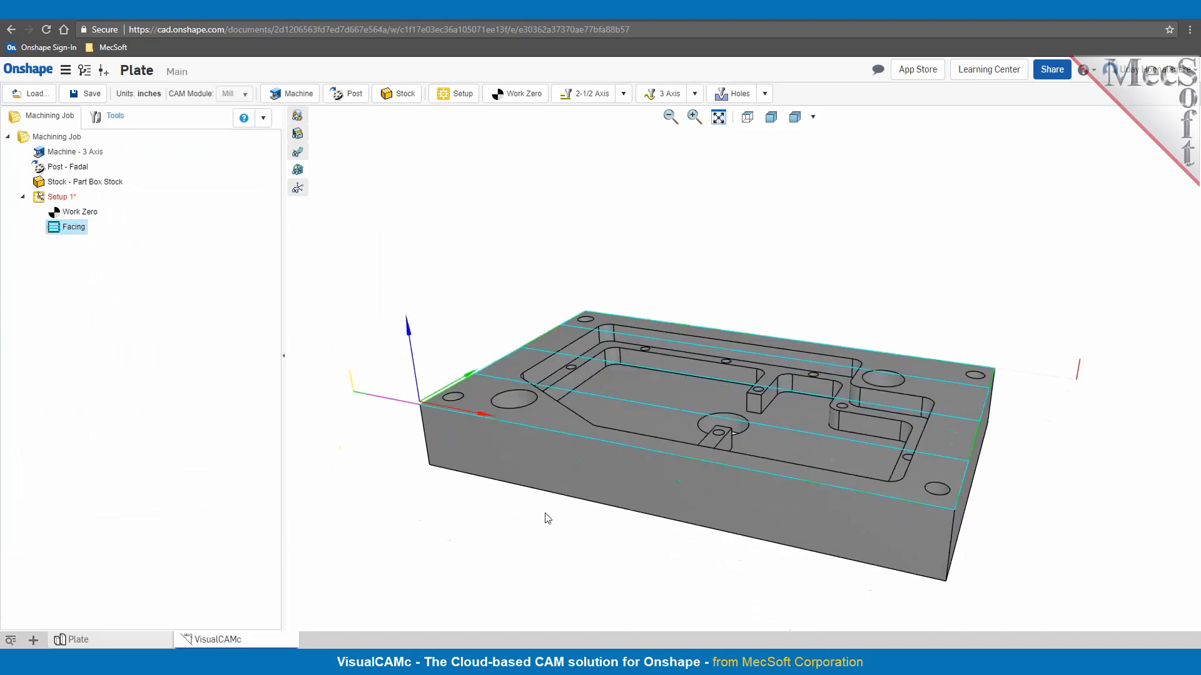
{"action": "scroll", "coordinate": [554, 513], "scroll_direction": "down", "scroll_amount": 3}
{"action": "scroll", "coordinate": [579, 568], "scroll_direction": "up", "scroll_amount": 3}
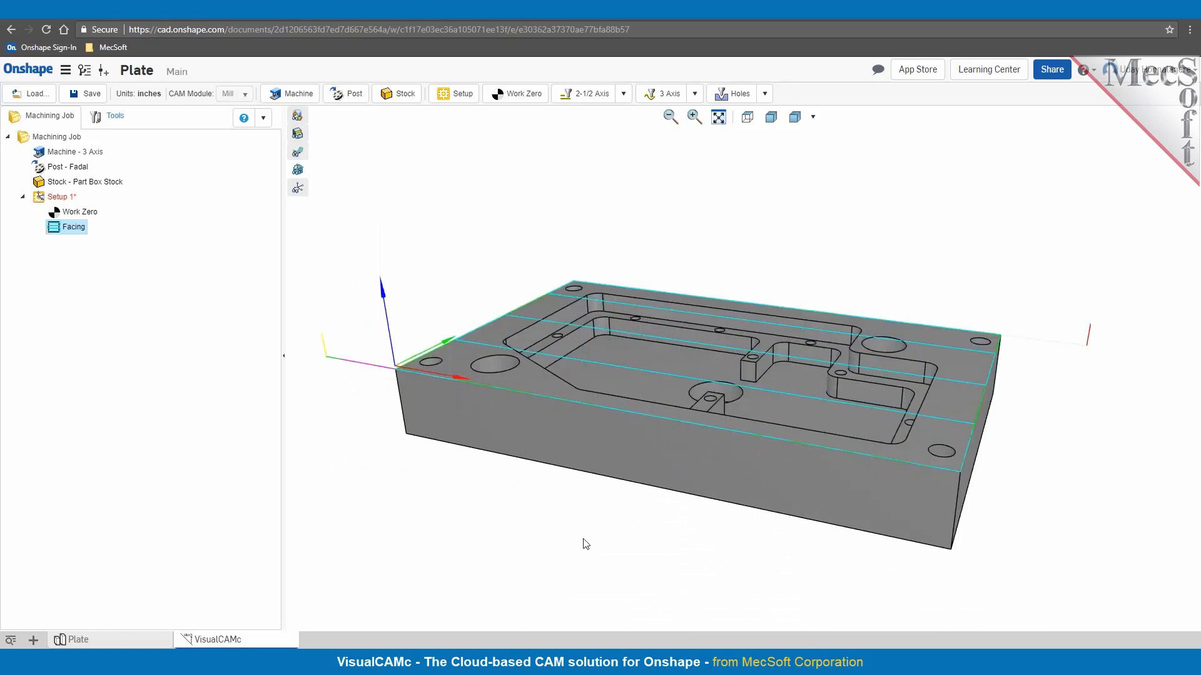
{"action": "right_click", "coordinate": [63, 229]}
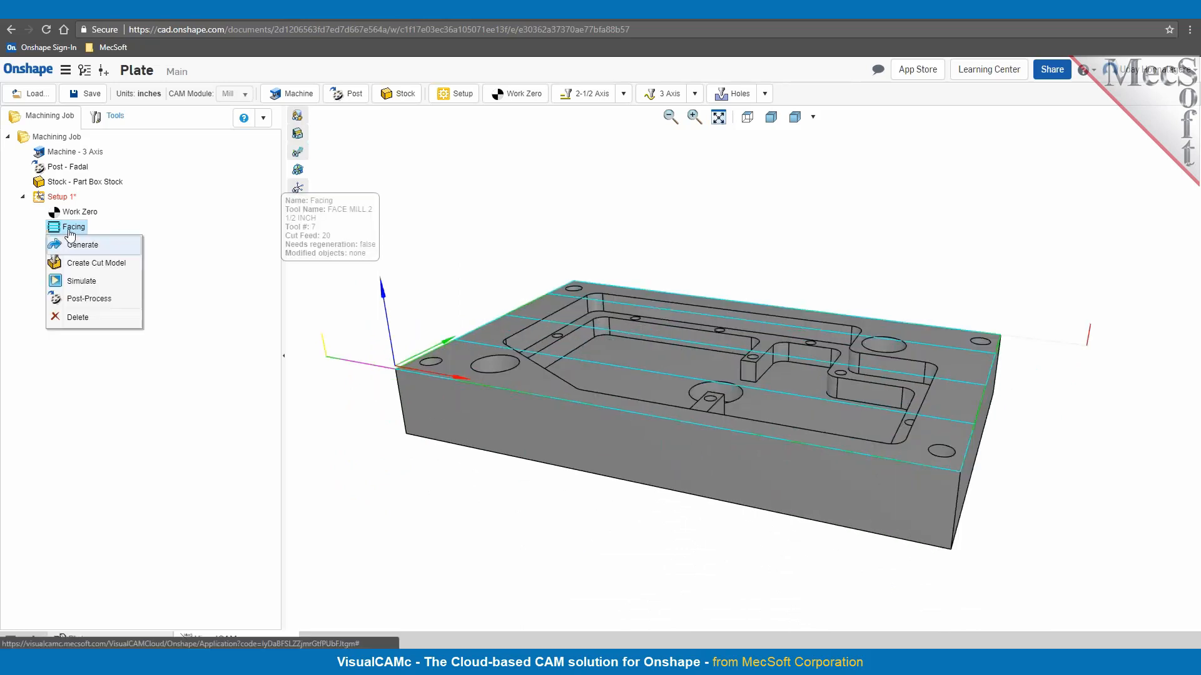
{"action": "left_click", "coordinate": [82, 282]}
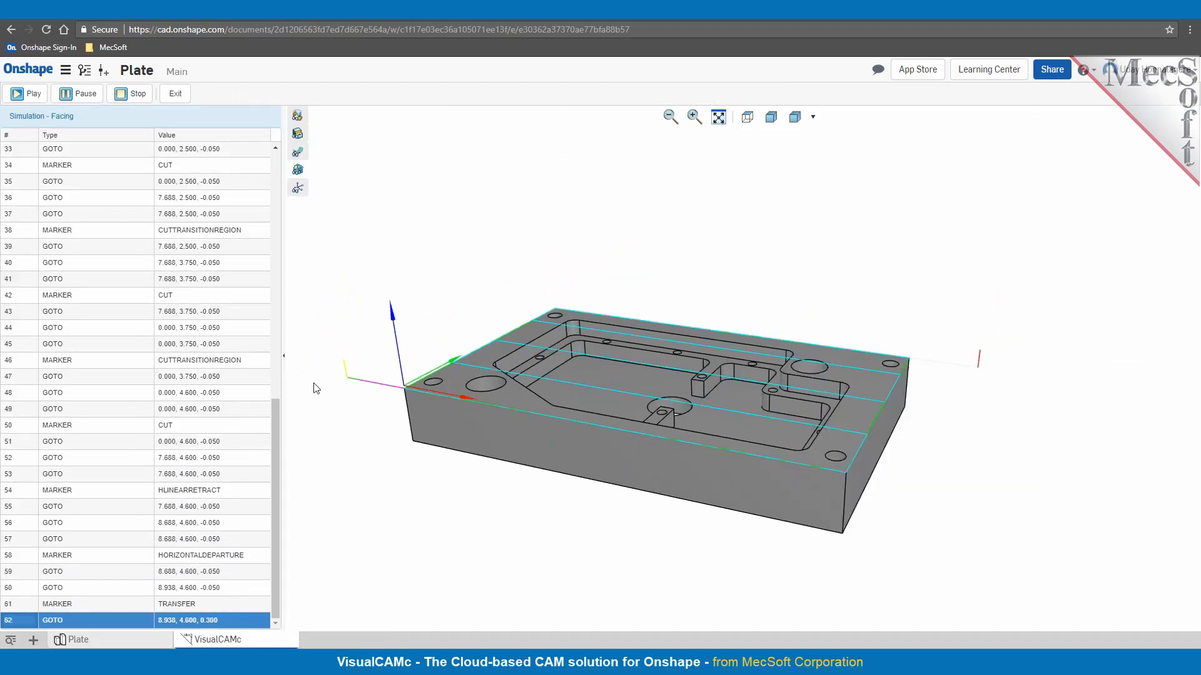
{"action": "left_click", "coordinate": [175, 94]}
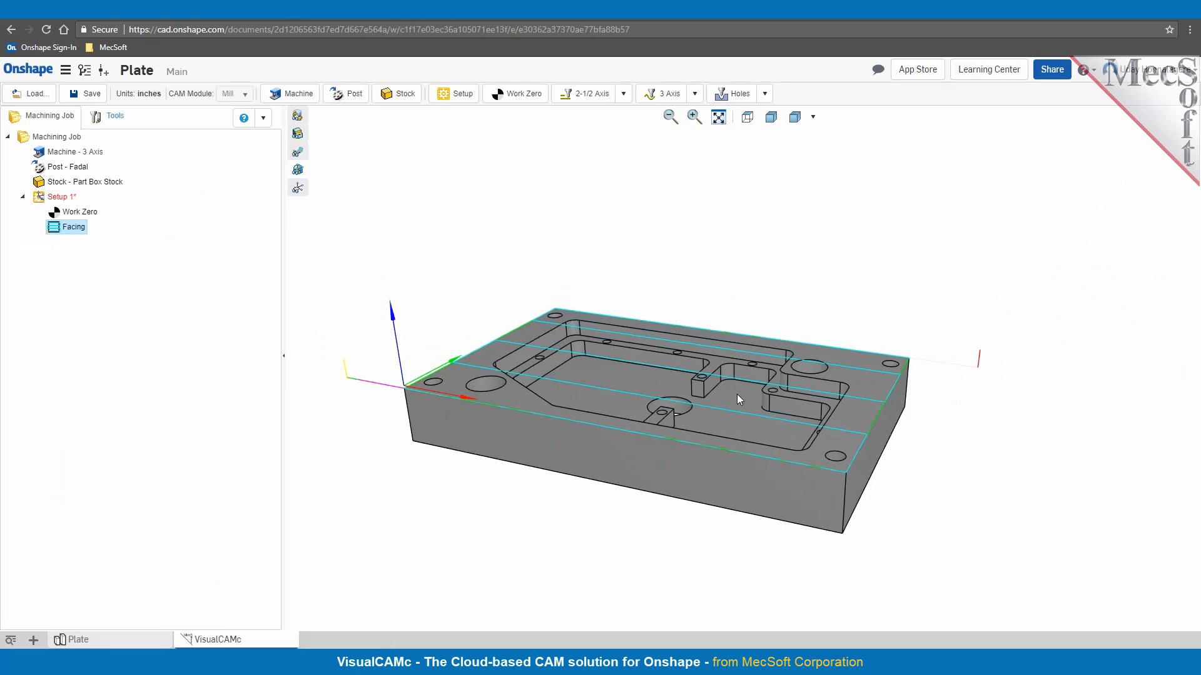
Start a 2-1/2 axis Pocketing operation with the FLAT MILL 3/4 INCH, keeping the existing feeds and speeds and the automatic clearance plane.
{"action": "left_click", "coordinate": [623, 94]}
{"action": "left_click", "coordinate": [603, 141]}
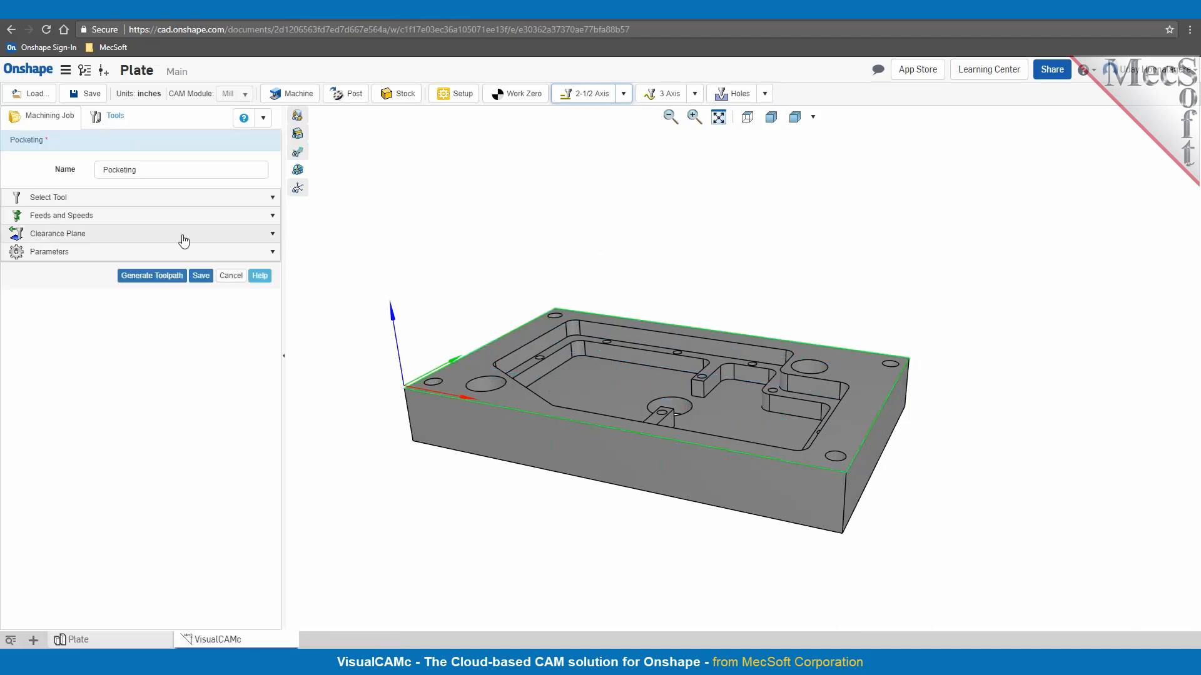
{"action": "left_click", "coordinate": [40, 201]}
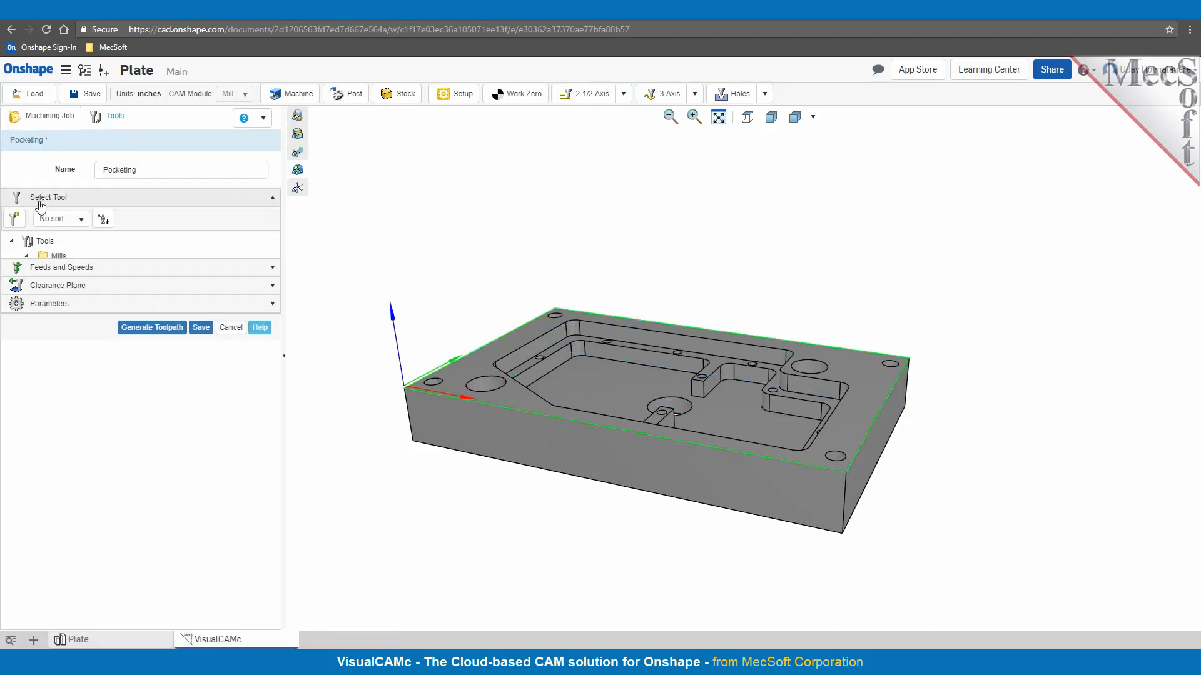
{"action": "left_click", "coordinate": [100, 286]}
{"action": "right_click_drag", "start_coordinate": [550, 551], "coordinate": [509, 547]}
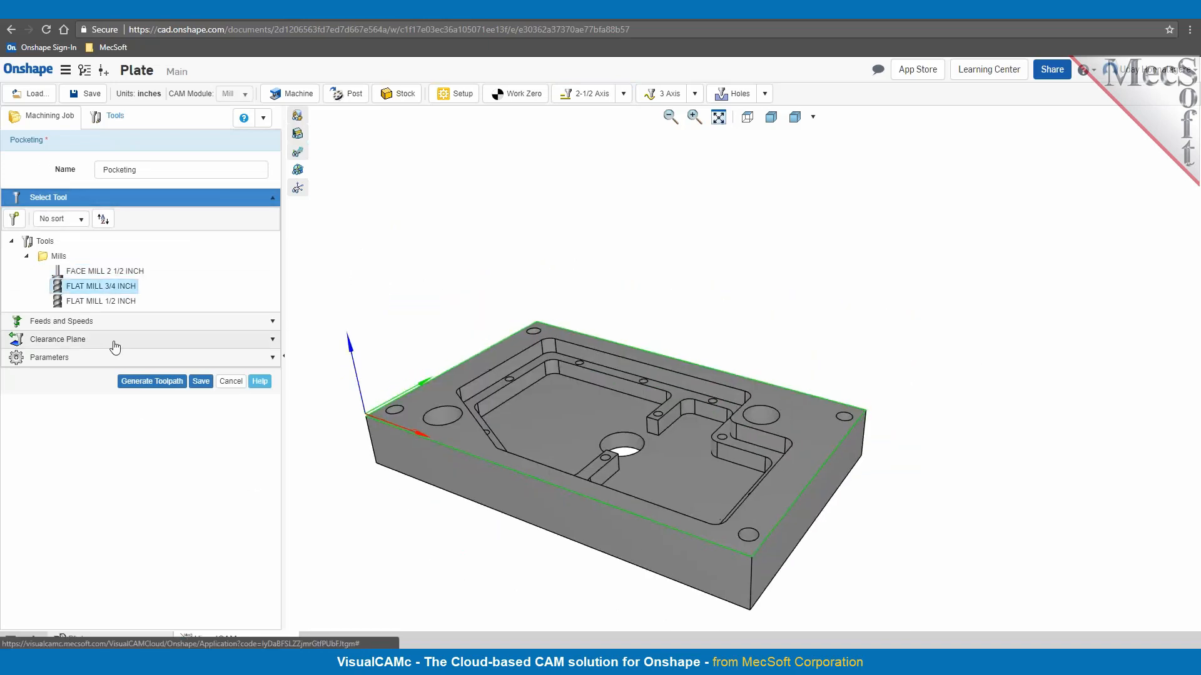
{"action": "left_click", "coordinate": [120, 322]}
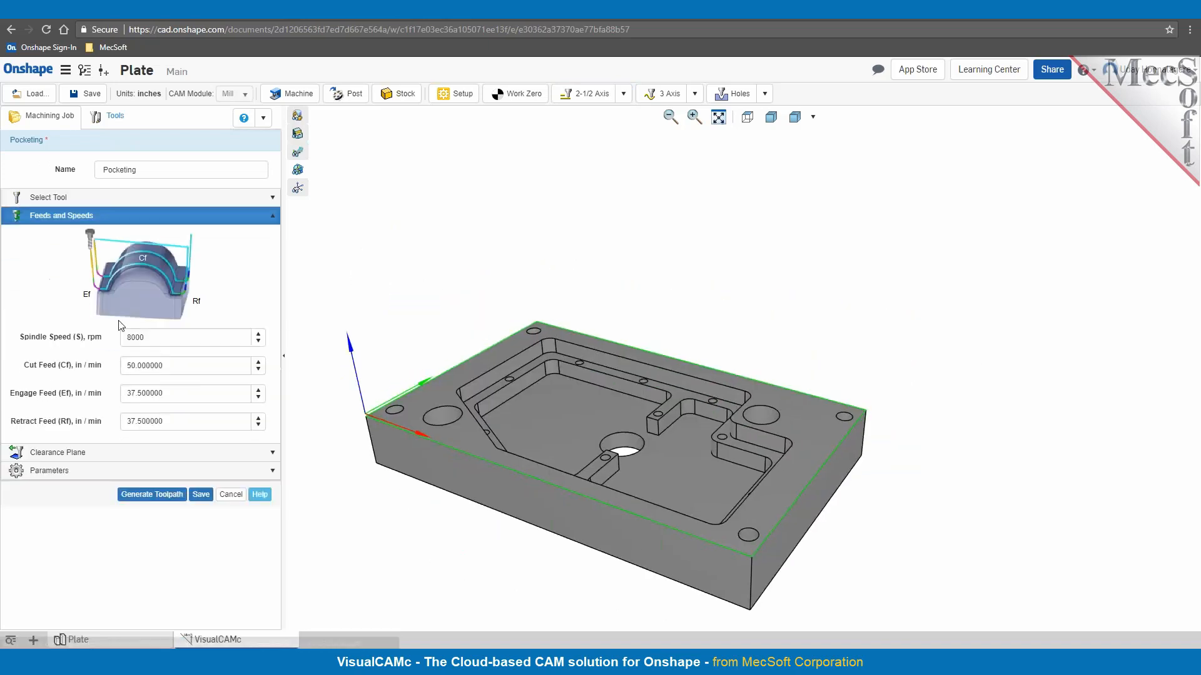
{"action": "left_click", "coordinate": [127, 457]}
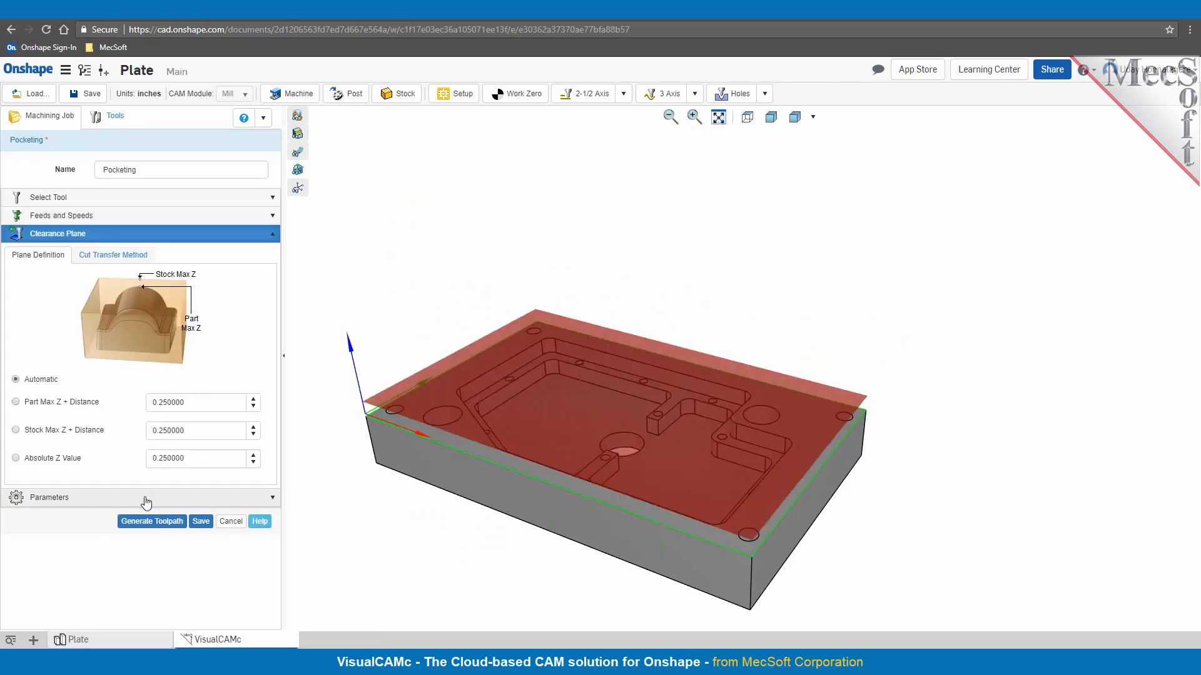
Pick the main pocket's upper edge loop as the region, with a High Speed cut pattern, Climb direction and 35% tool-diameter stepover.
{"action": "left_click", "coordinate": [145, 498]}
{"action": "scroll", "coordinate": [466, 551], "scroll_direction": "up", "scroll_amount": 5}
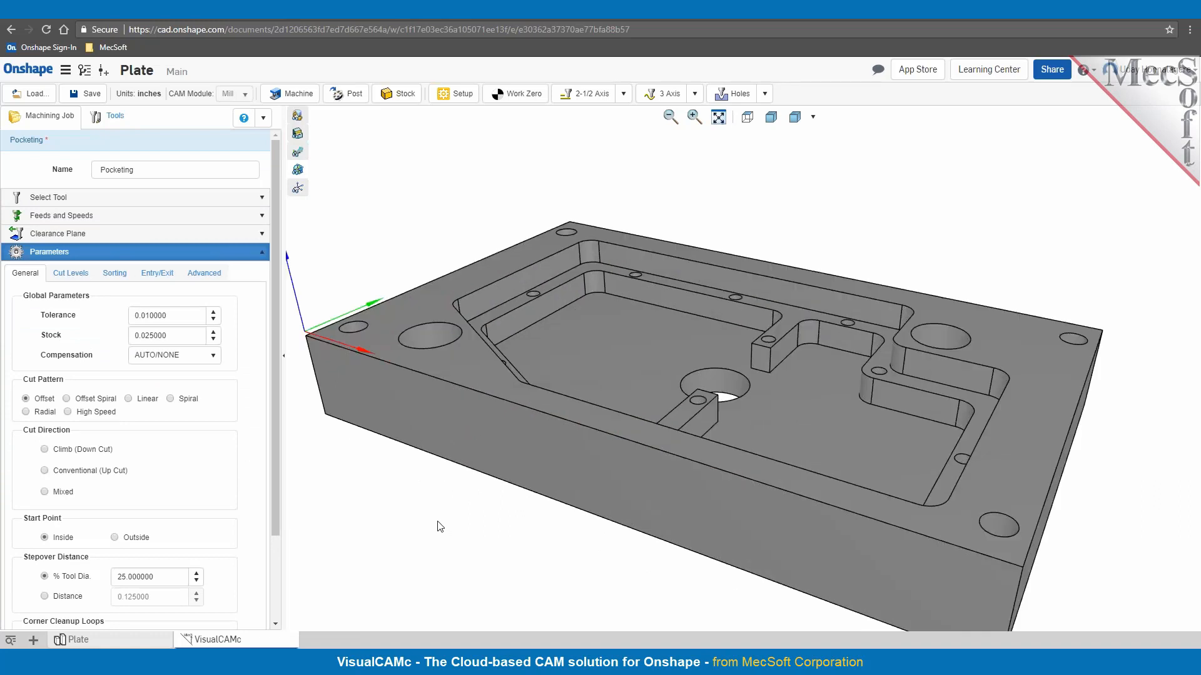
{"action": "left_click", "coordinate": [487, 286]}
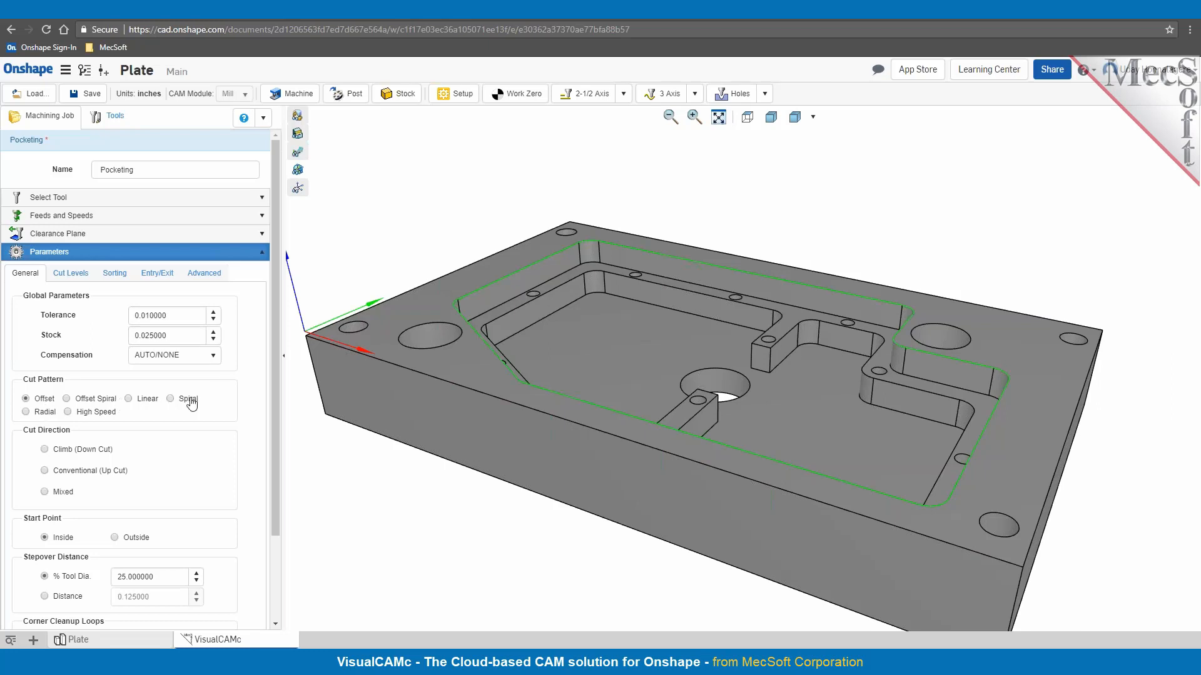
{"action": "left_click", "coordinate": [68, 412]}
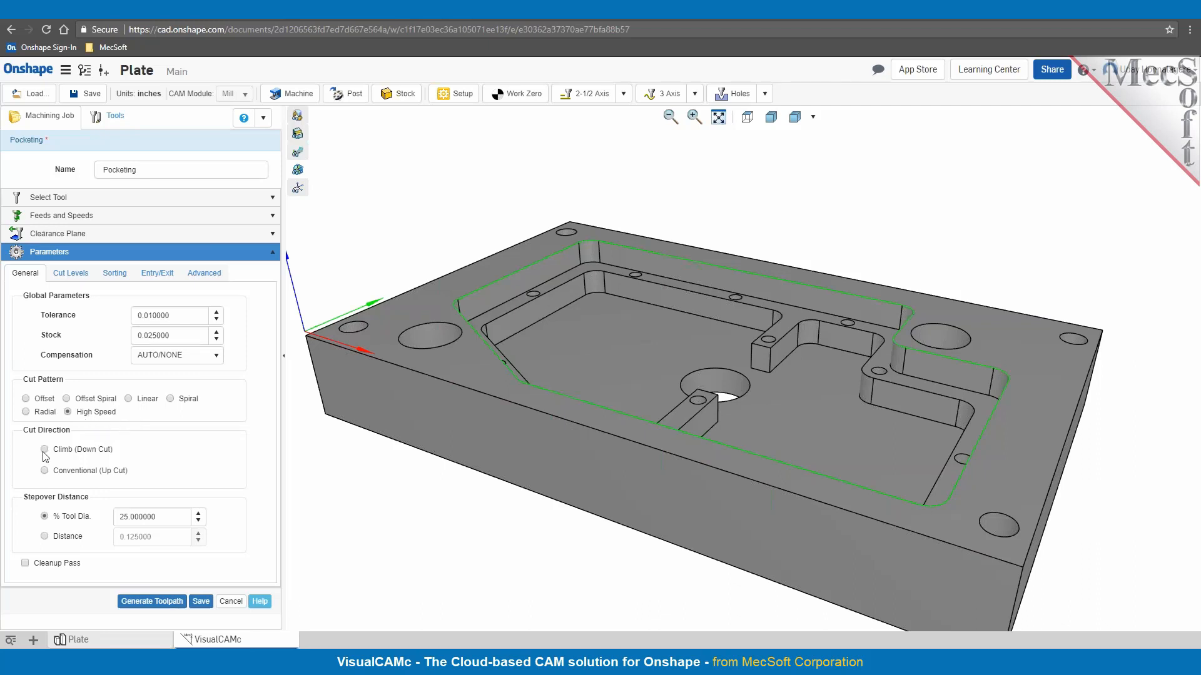
{"action": "left_click", "coordinate": [153, 517]}
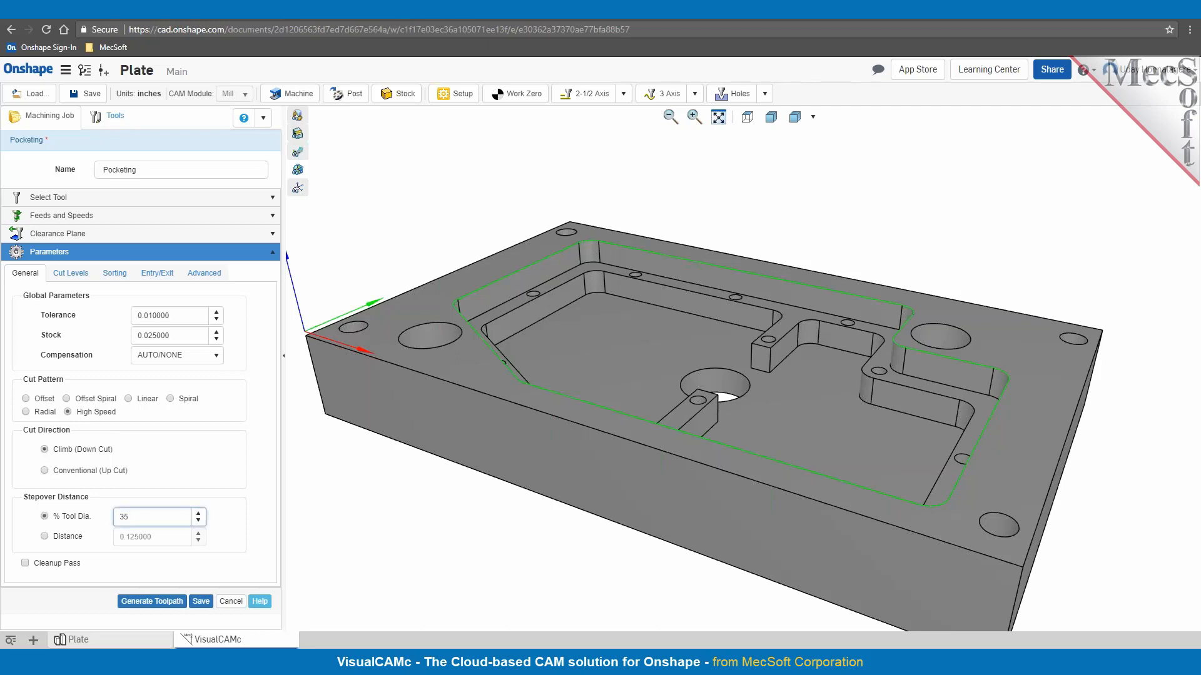
Set the pocketing stepover to 35% of tool diameter and the total cut depth to 0.33, and generate the toolpath.
{"action": "type", "text": "35"}
{"action": "left_click", "coordinate": [70, 274]}
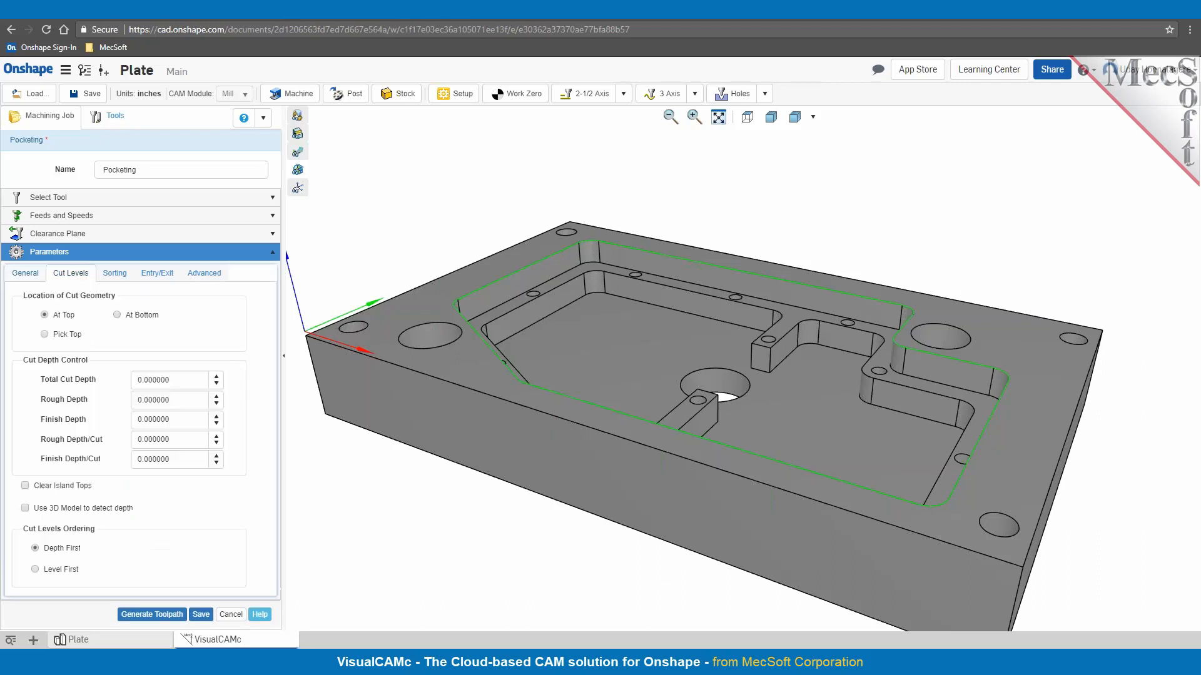
{"action": "left_click", "coordinate": [177, 386]}
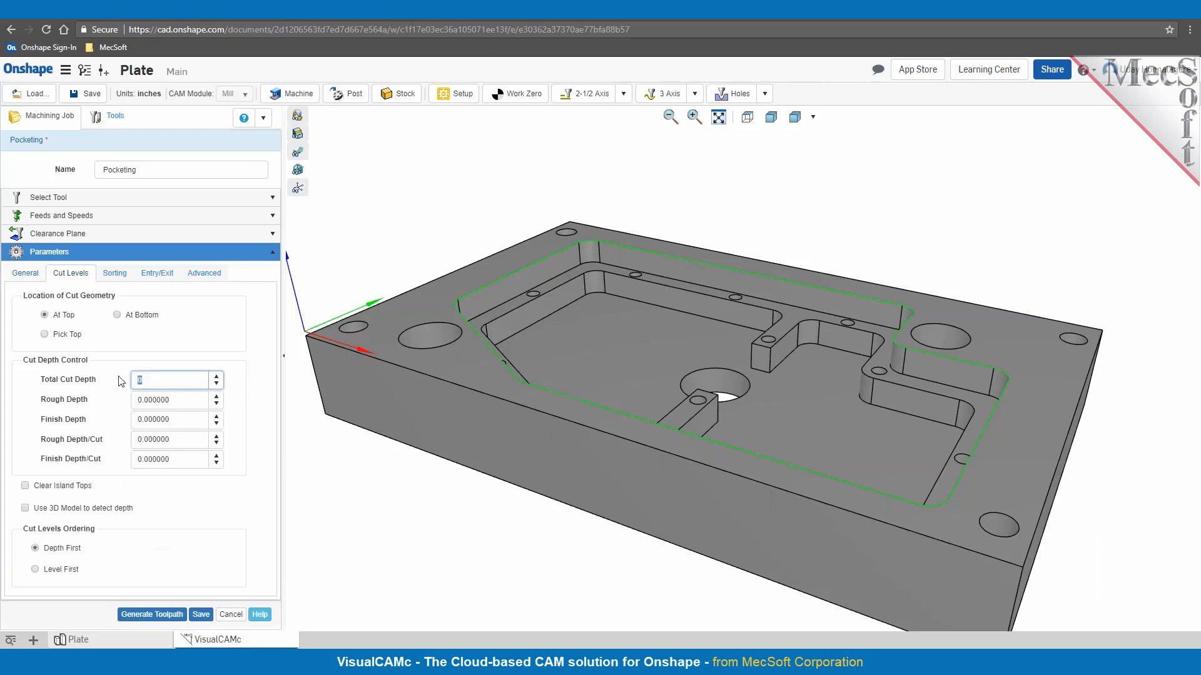
{"action": "type", "text": "0.33"}
{"action": "left_click", "coordinate": [174, 419]}
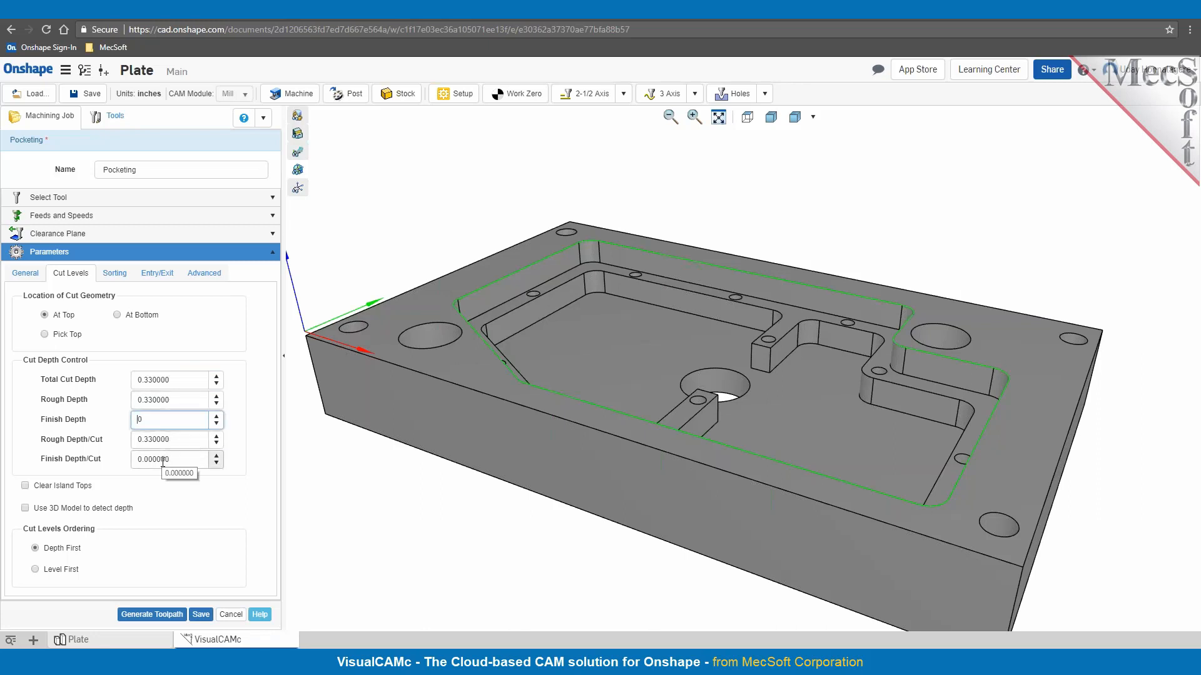
{"action": "left_click", "coordinate": [165, 615]}
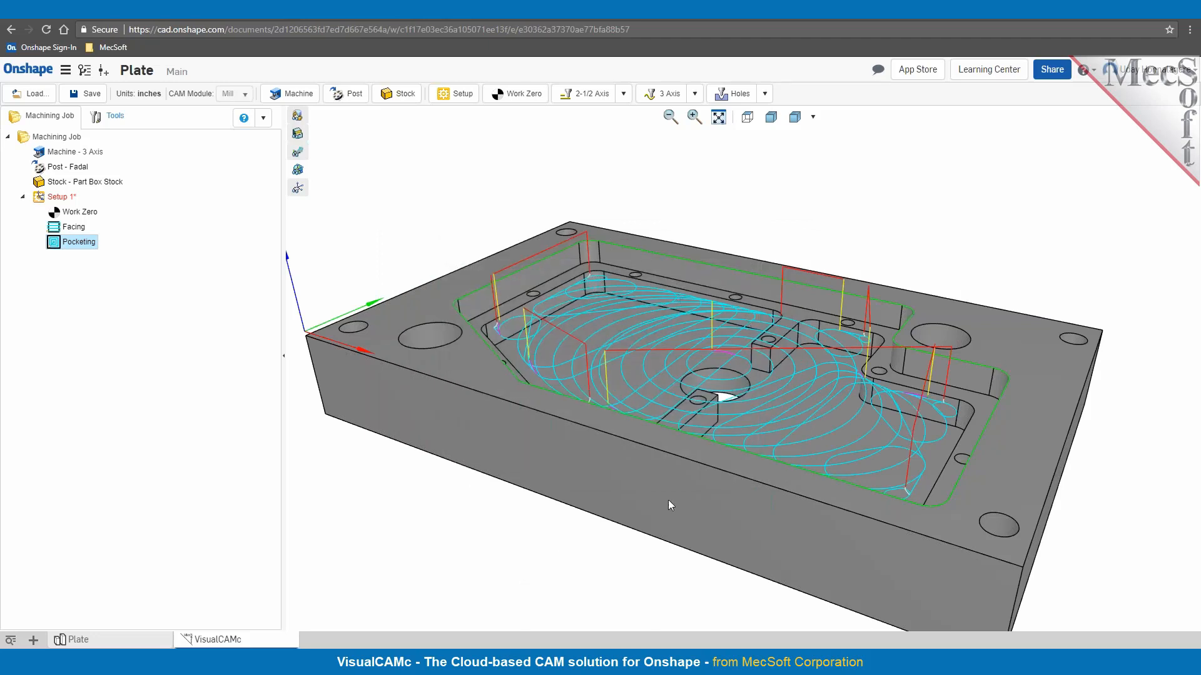
Start a second 2-1/2 axis Pocketing operation with the FLAT MILL 3/4 INCH, keeping the Offset cut pattern and 25% stepover.
{"action": "left_click", "coordinate": [624, 94]}
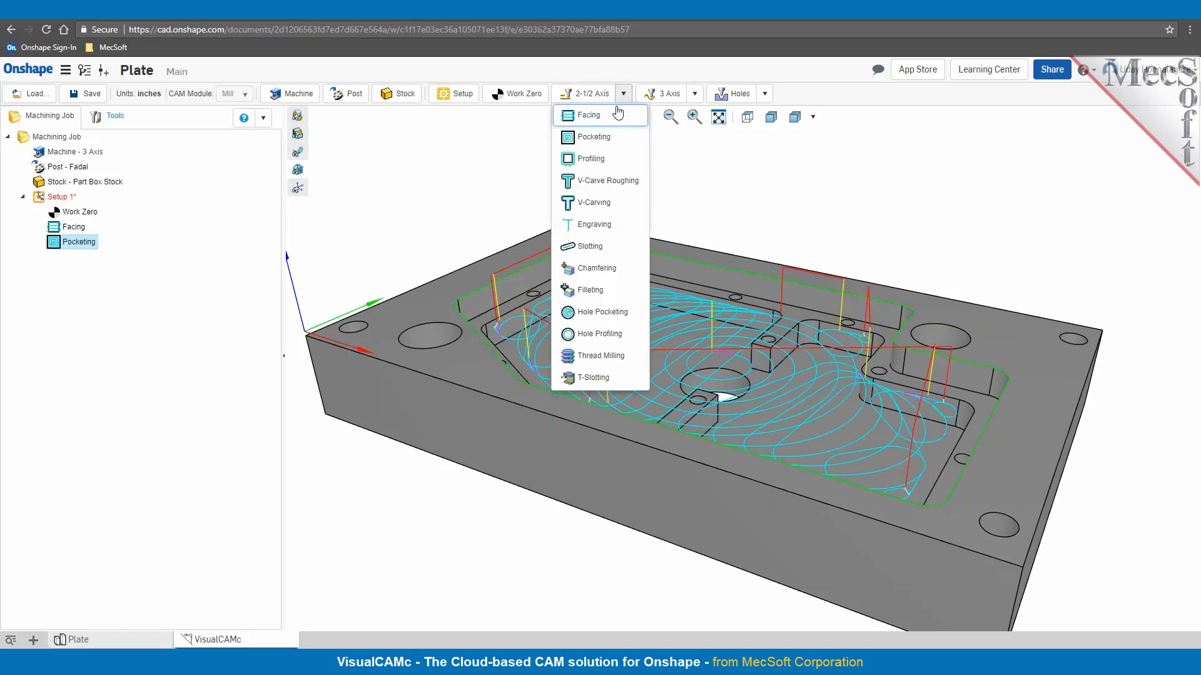
{"action": "left_click", "coordinate": [605, 138]}
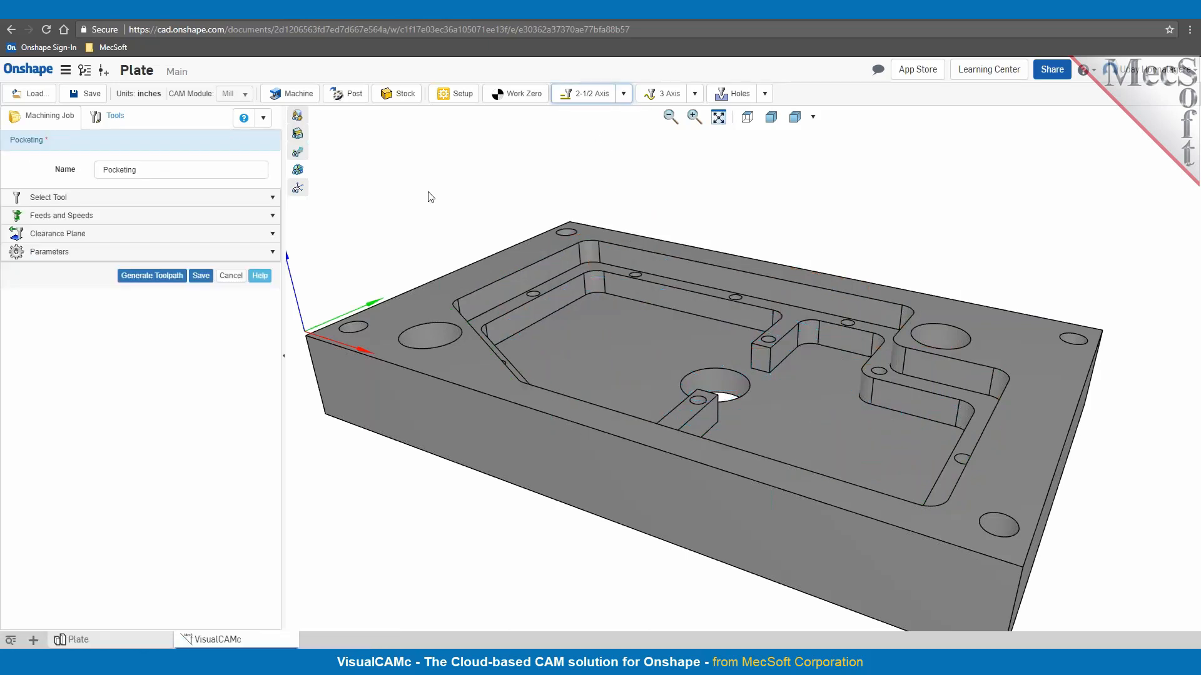
{"action": "left_click", "coordinate": [78, 202]}
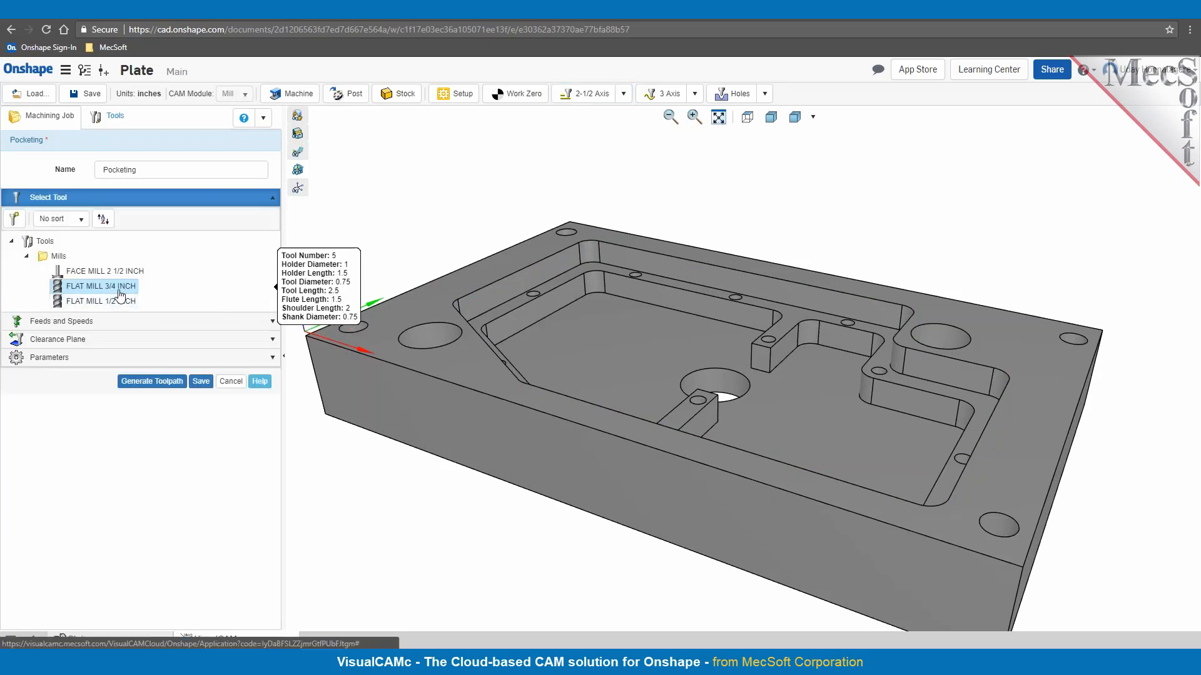
{"action": "left_click", "coordinate": [108, 357]}
{"action": "left_click", "coordinate": [25, 273]}
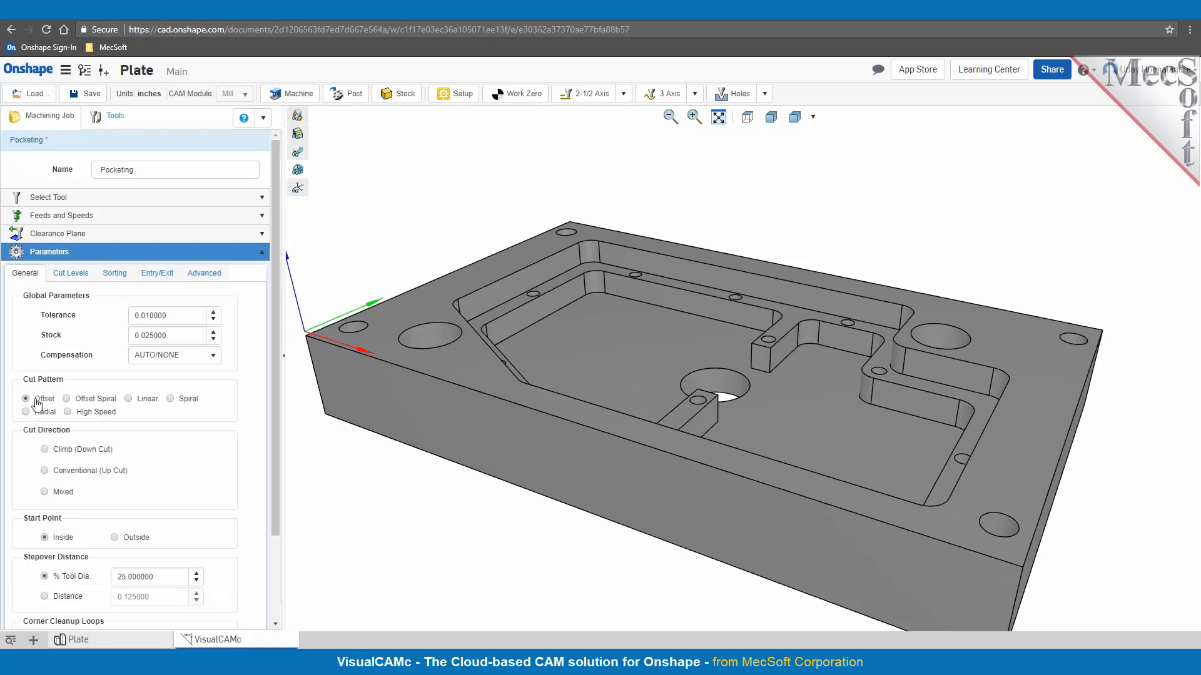
{"action": "scroll", "coordinate": [37, 404], "scroll_direction": "down", "scroll_amount": 1}
Locate the cut geometry At Bottom, pick the inner pocket's floor edge loop as the region, and generate the toolpath.
{"action": "left_click", "coordinate": [71, 211]}
{"action": "left_click", "coordinate": [118, 315]}
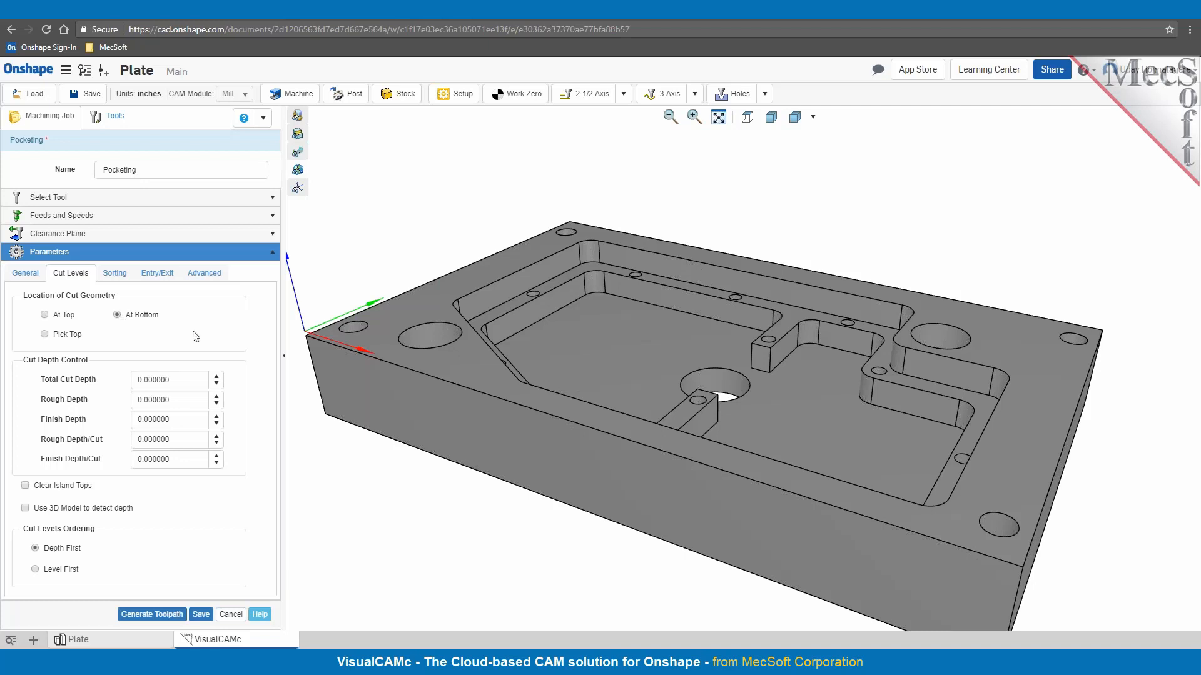
{"action": "left_click", "coordinate": [530, 328]}
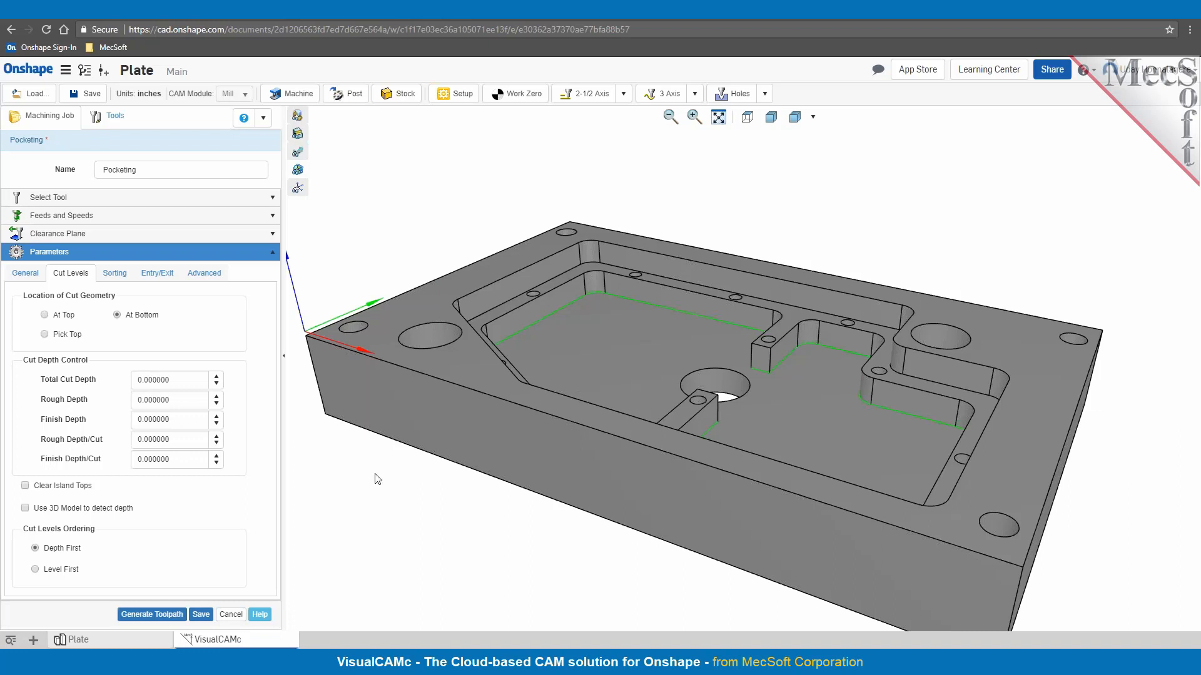
{"action": "left_click", "coordinate": [170, 614]}
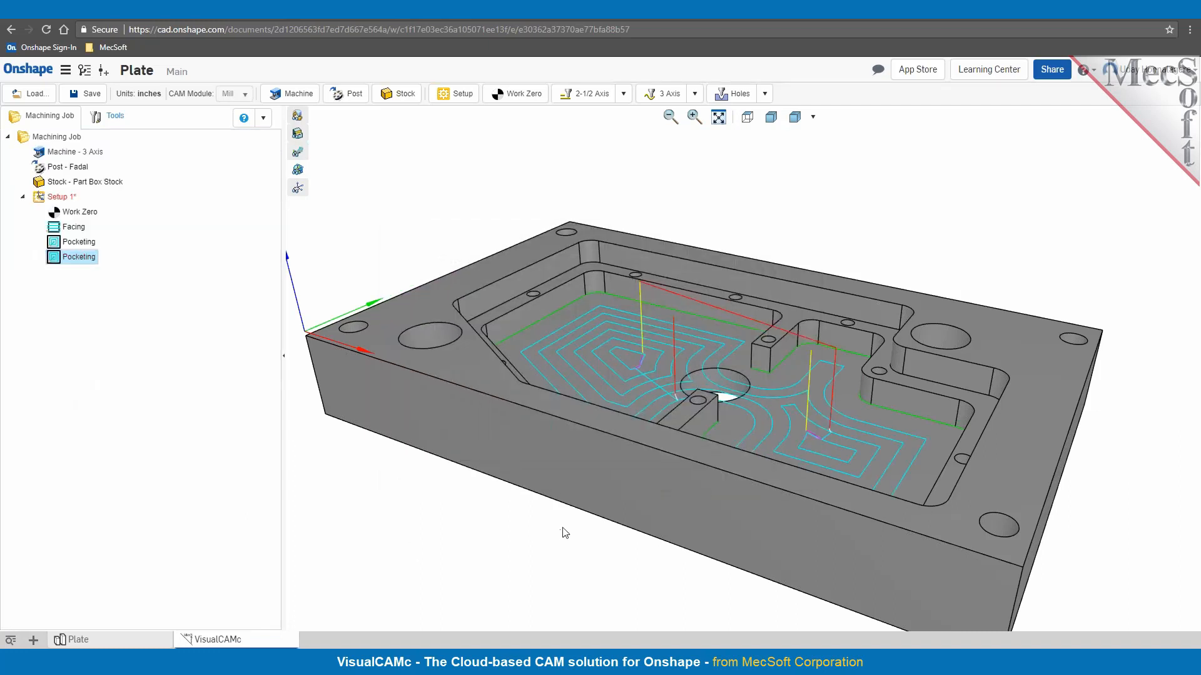
Start a 2-1/2 axis Hole Profiling operation with the FLAT MILL 1/2 INCH, keeping the existing feeds and speeds and the automatic clearance plane.
{"action": "right_click_drag", "start_coordinate": [655, 406], "coordinate": [657, 410]}
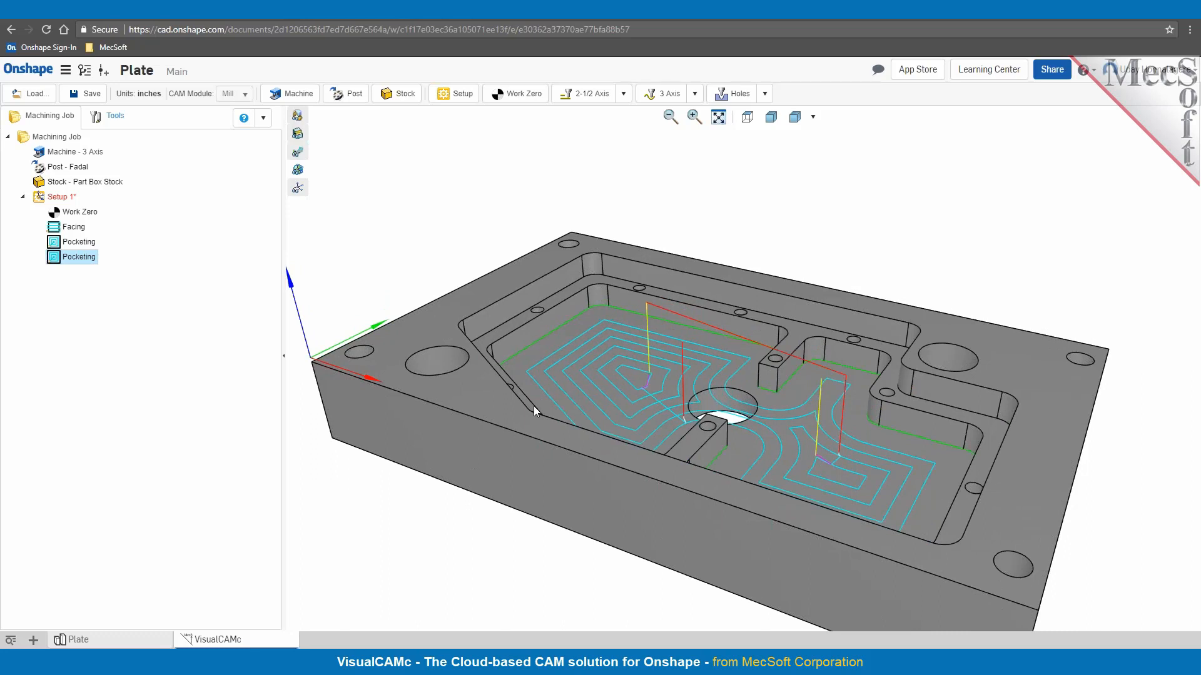
{"action": "left_click", "coordinate": [391, 234]}
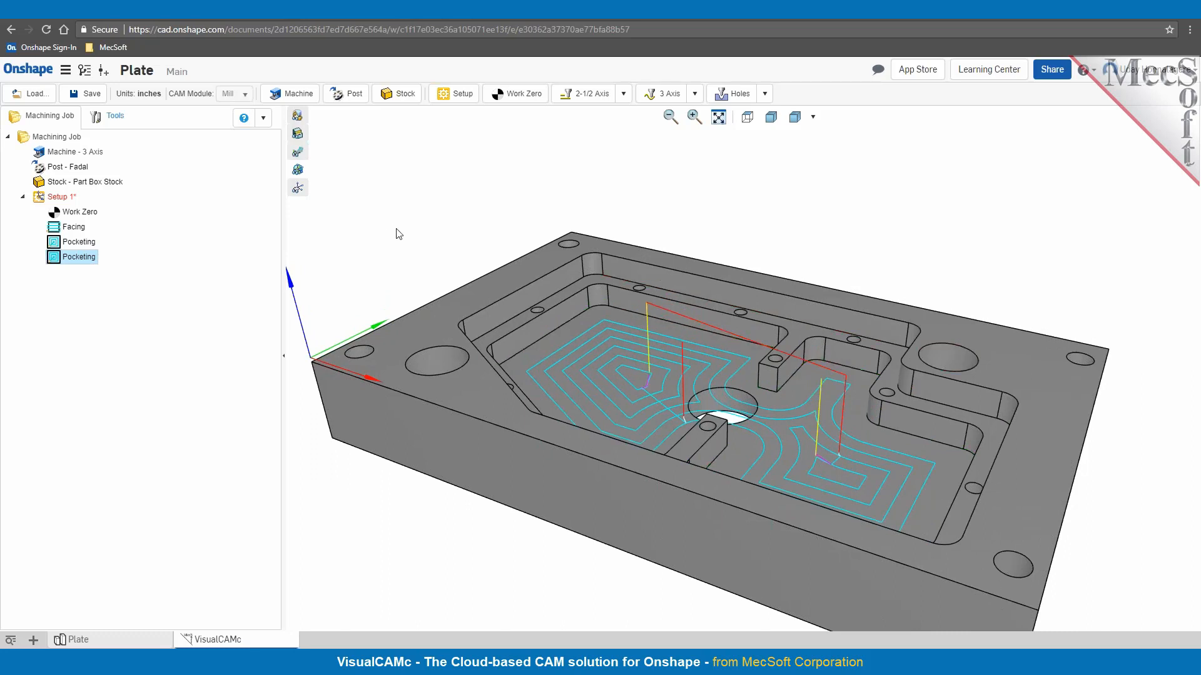
{"action": "left_click", "coordinate": [624, 94]}
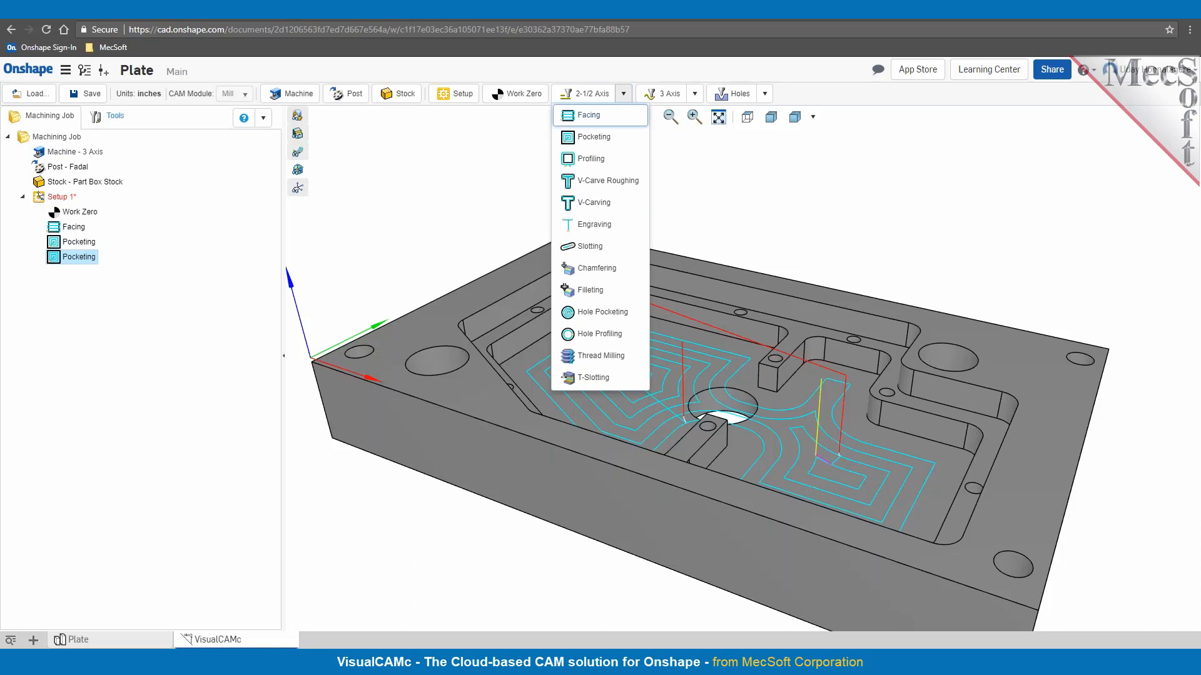
{"action": "left_click", "coordinate": [594, 336]}
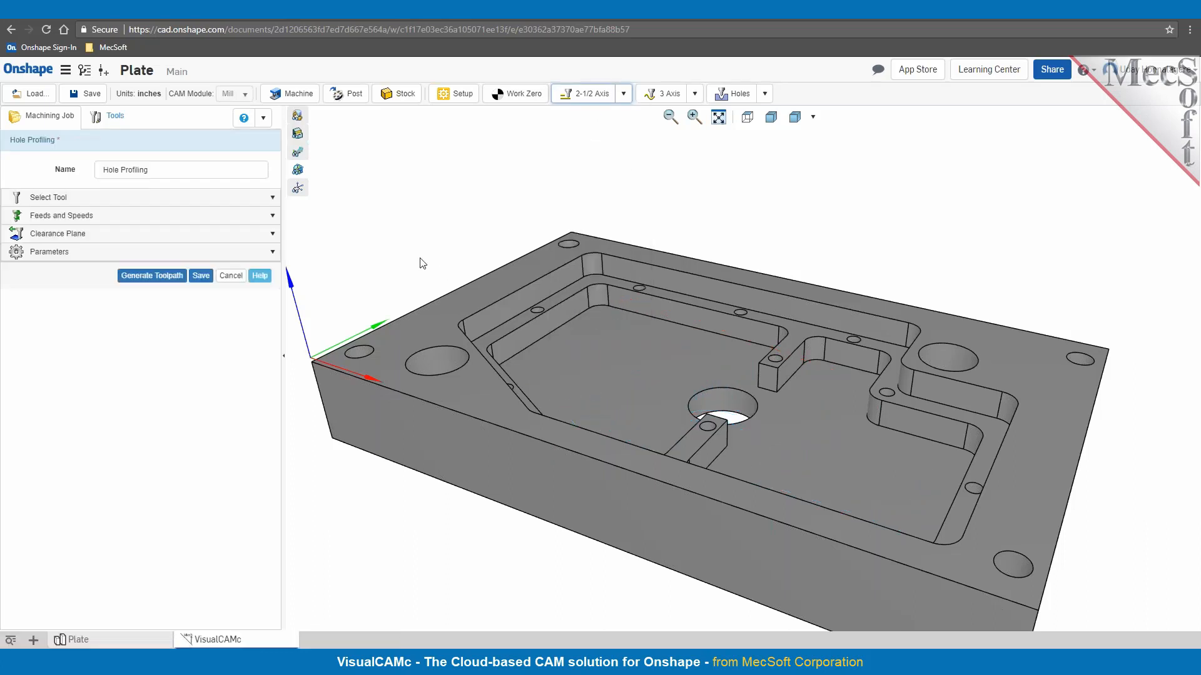
{"action": "left_click", "coordinate": [119, 199]}
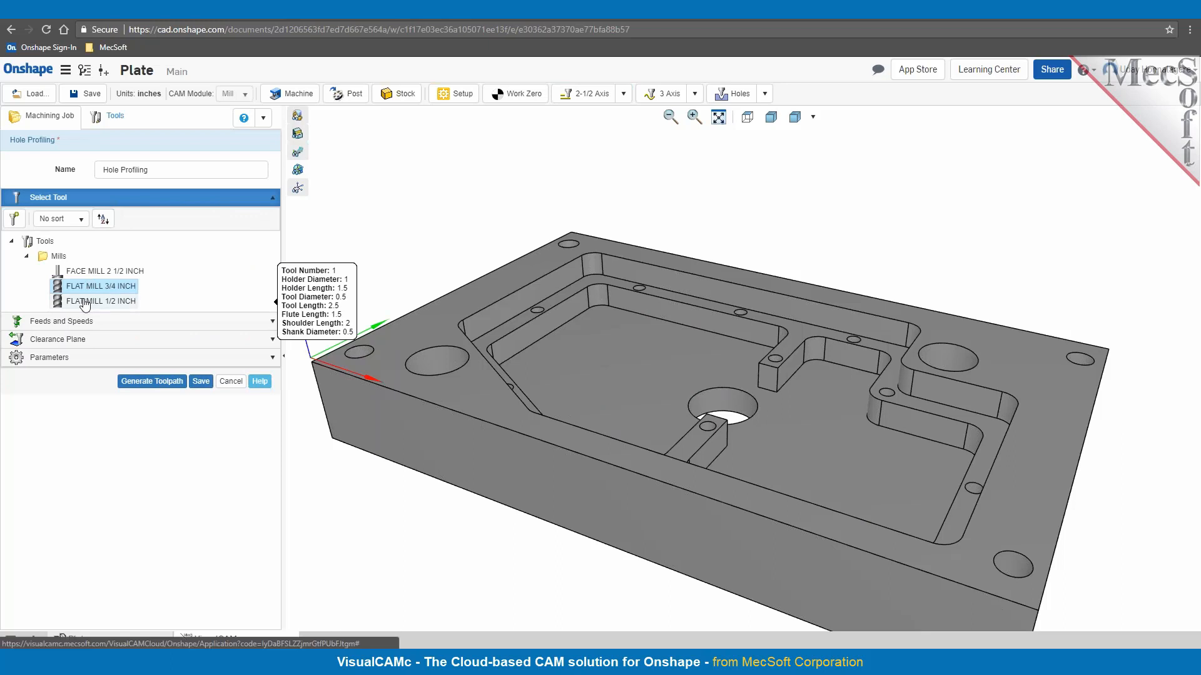
{"action": "left_click", "coordinate": [97, 301]}
{"action": "left_click", "coordinate": [92, 322]}
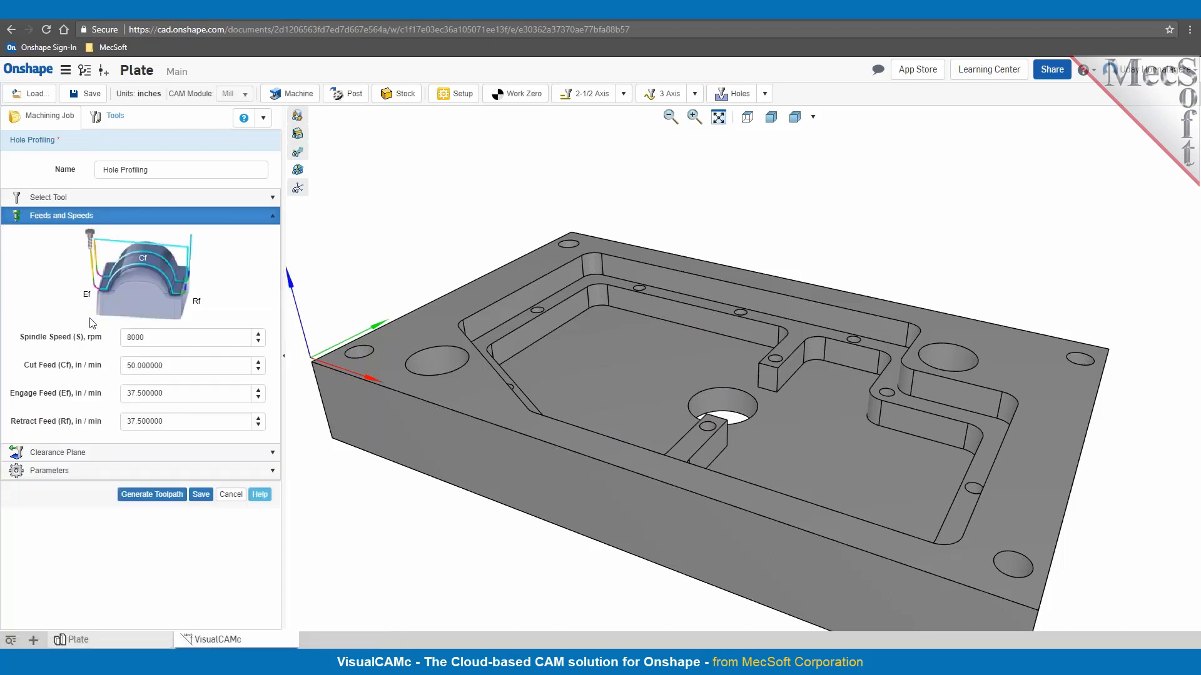
{"action": "left_click", "coordinate": [120, 457]}
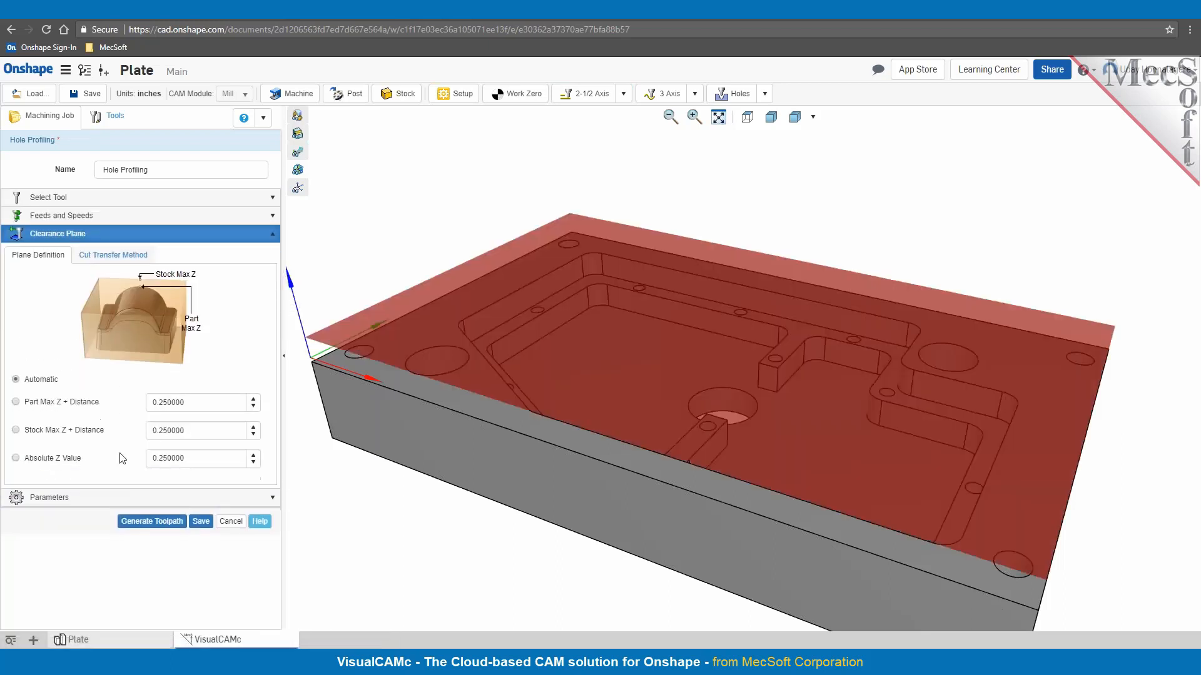
{"action": "left_click", "coordinate": [119, 496]}
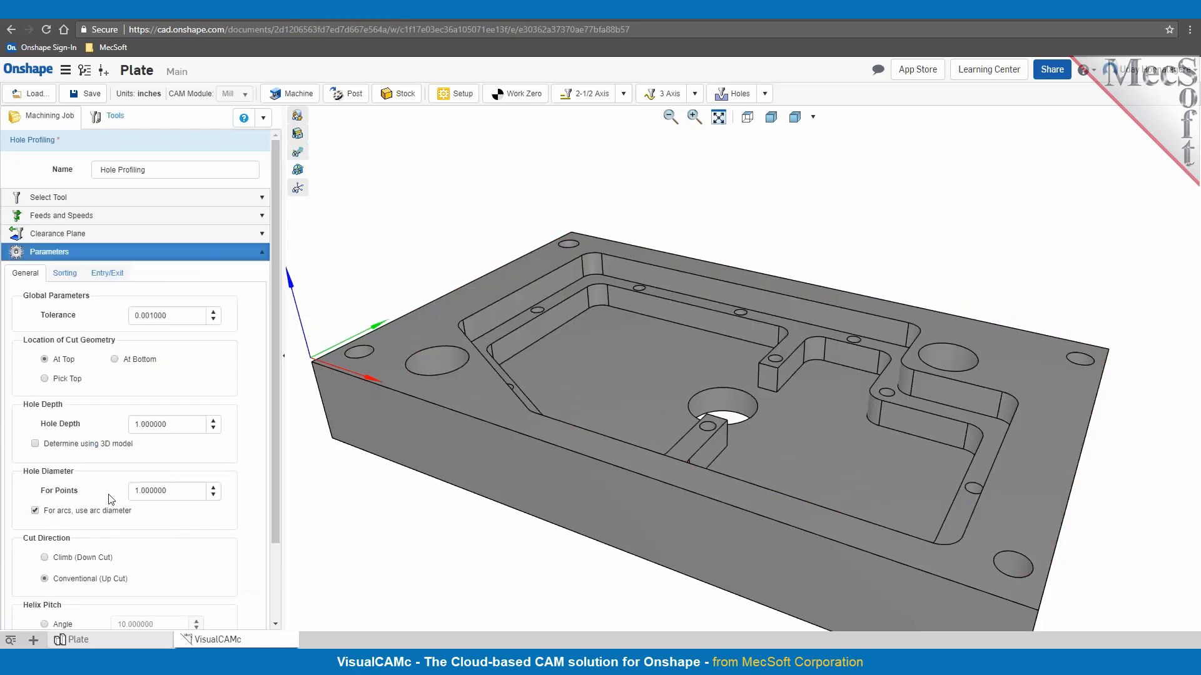
Pick the two large holes in the plate's upper face, set the helix pitch height to 0.1, and generate the hole profiling toolpath.
{"action": "left_click", "coordinate": [407, 360]}
{"action": "left_click", "coordinate": [977, 354]}
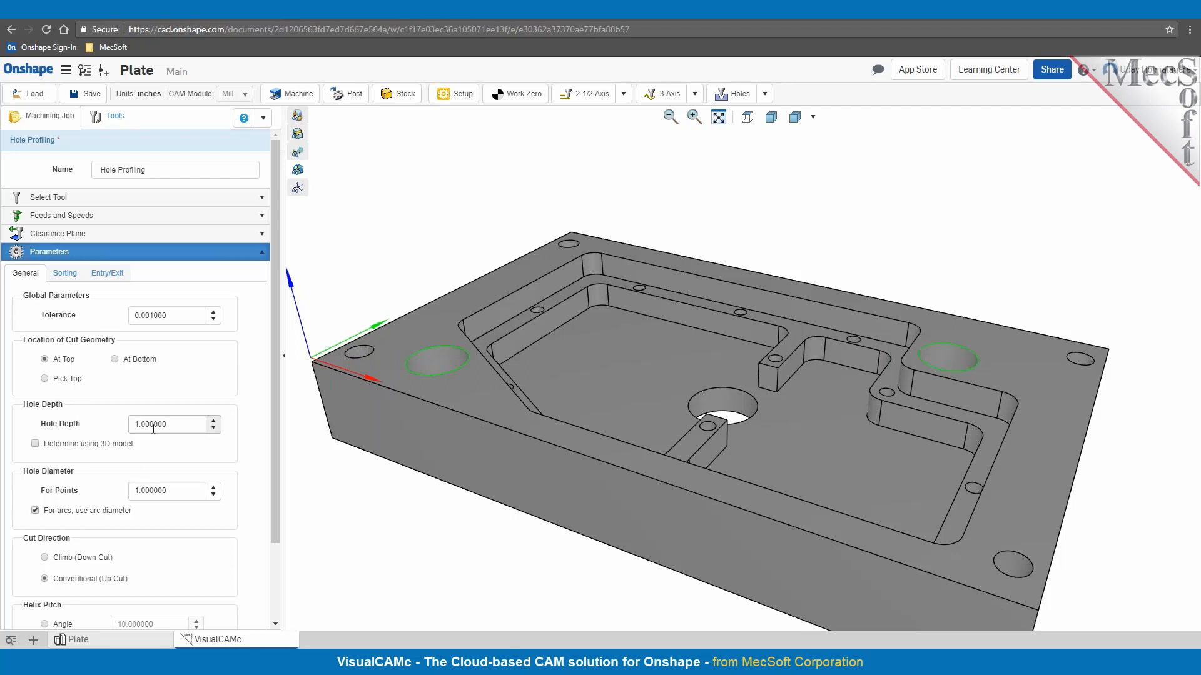
{"action": "scroll", "coordinate": [159, 476], "scroll_direction": "down", "scroll_amount": 3}
{"action": "left_click", "coordinate": [163, 550]}
{"action": "type", "text": "0.1"}
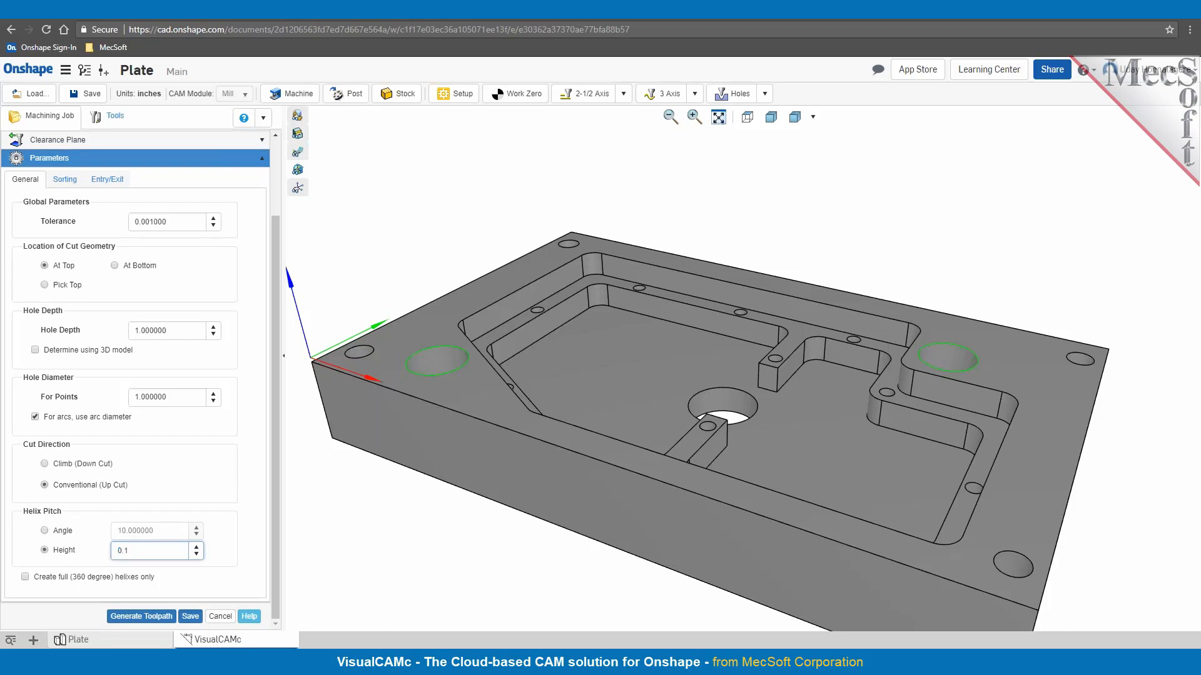
{"action": "left_click", "coordinate": [142, 616]}
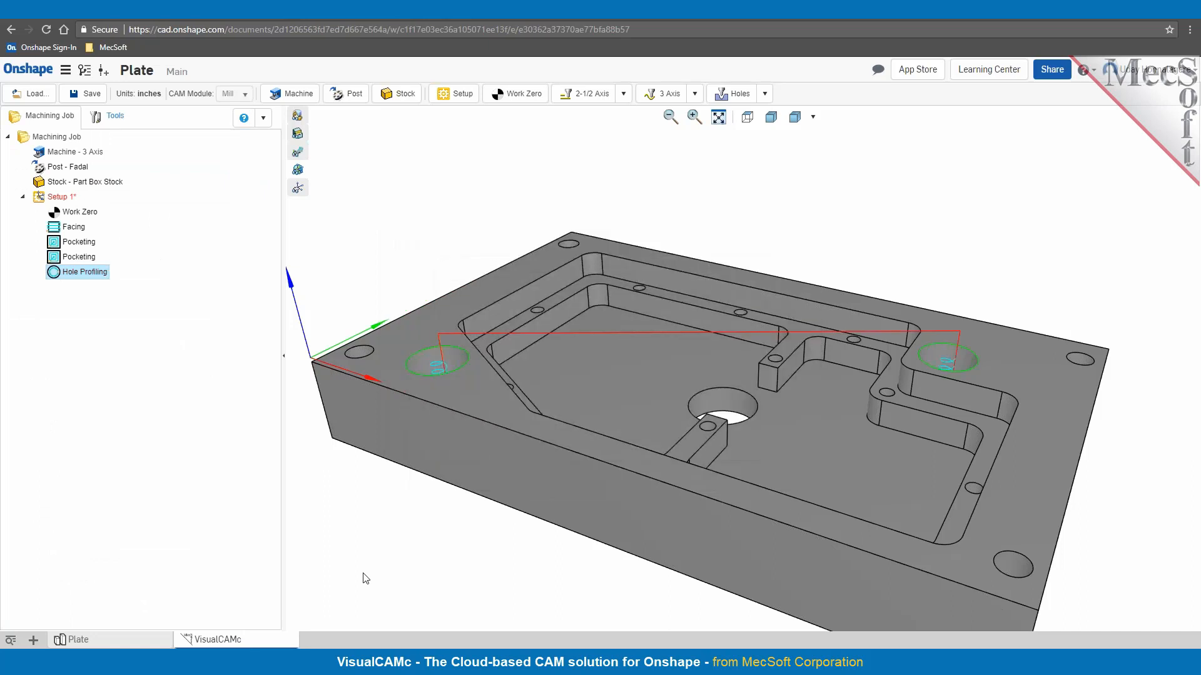
Start a Drilling operation with the DRILL 1/4 INCH, keeping the existing feeds and speeds and the clearance plane.
{"action": "scroll", "coordinate": [549, 534], "scroll_direction": "down", "scroll_amount": 2}
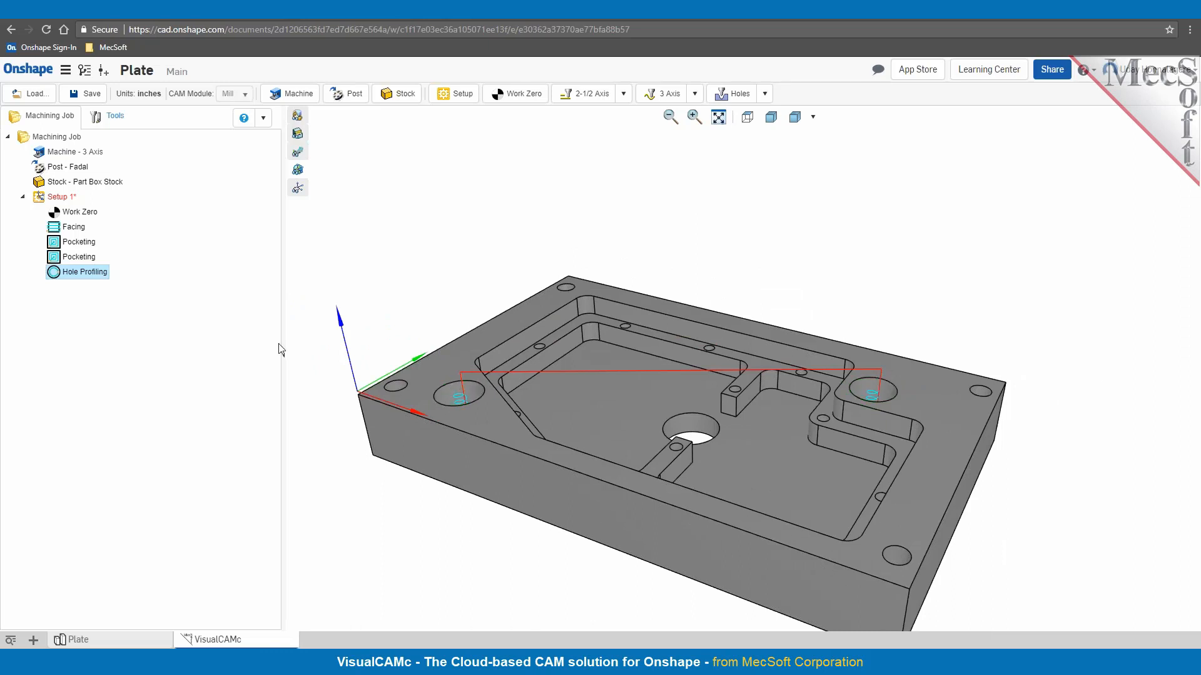
{"action": "left_click", "coordinate": [763, 97]}
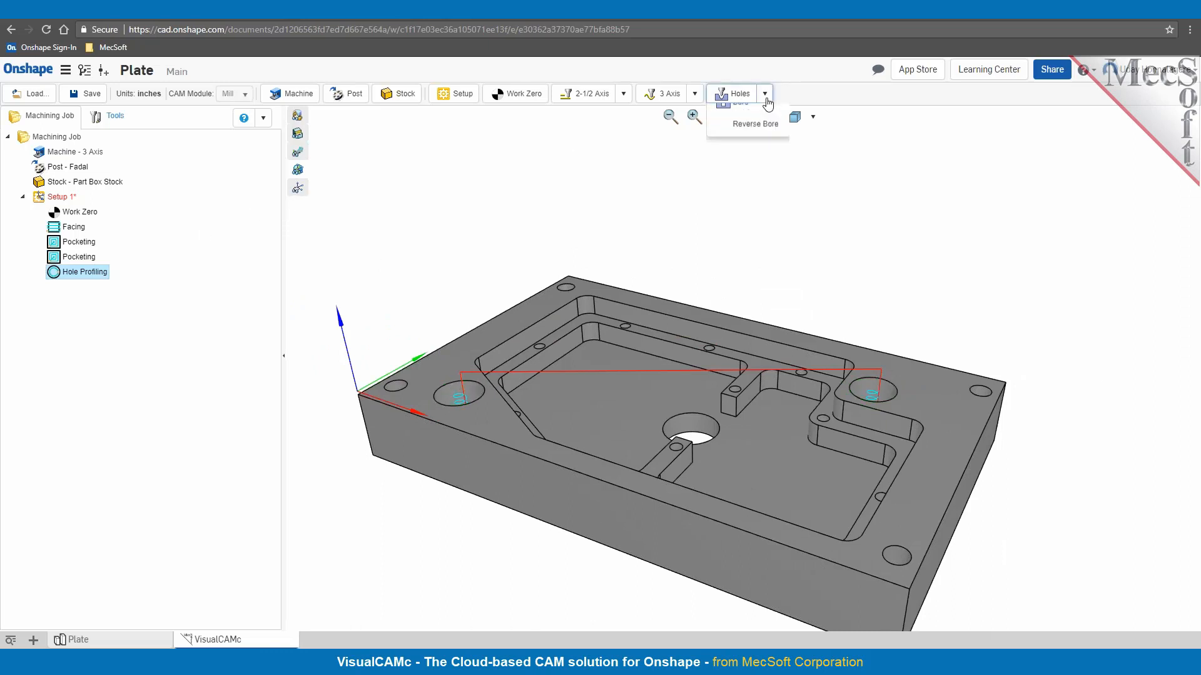
{"action": "left_click", "coordinate": [750, 119]}
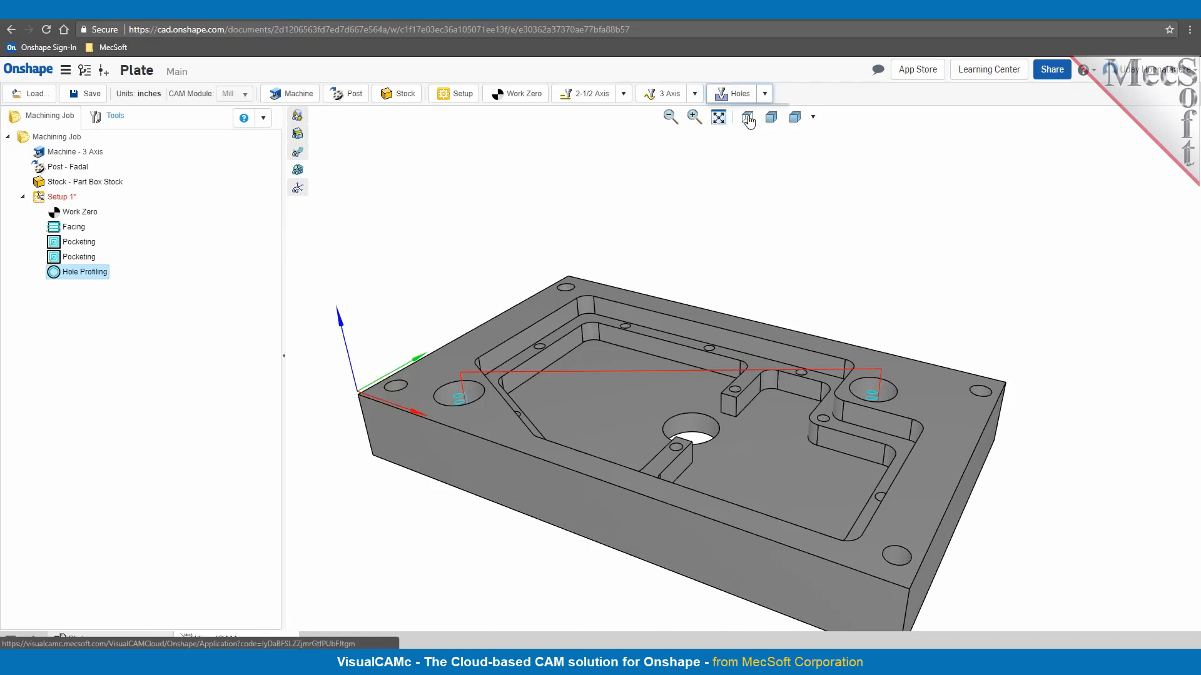
{"action": "left_click", "coordinate": [75, 204]}
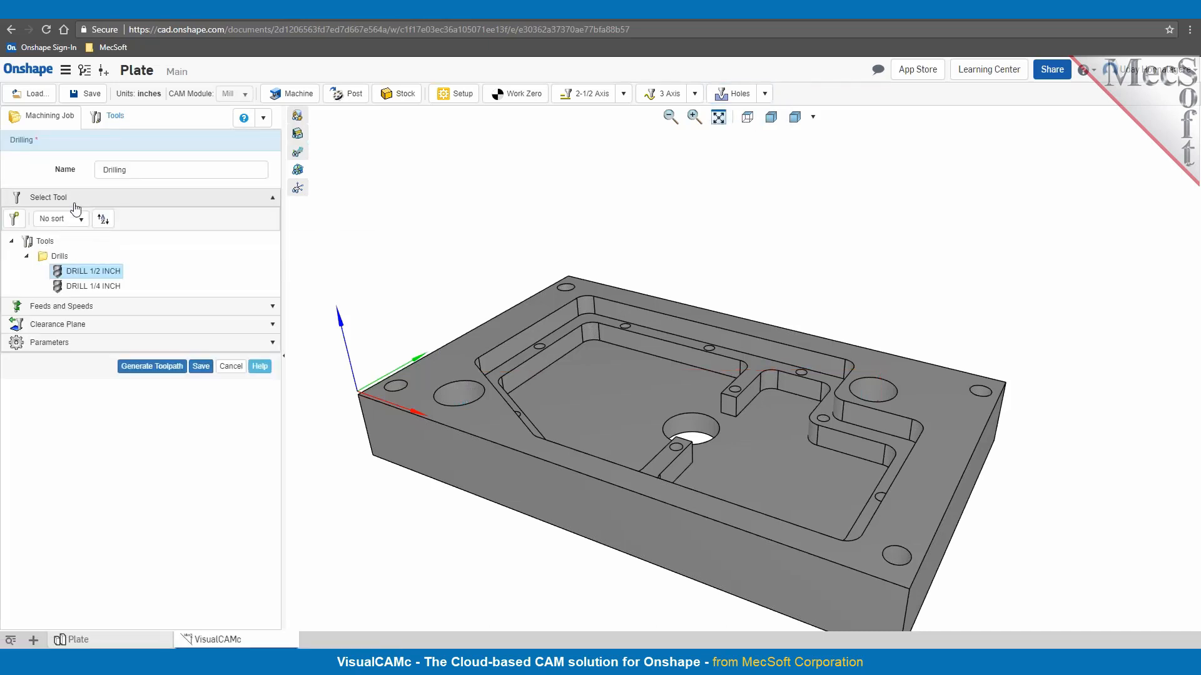
{"action": "left_click", "coordinate": [89, 291]}
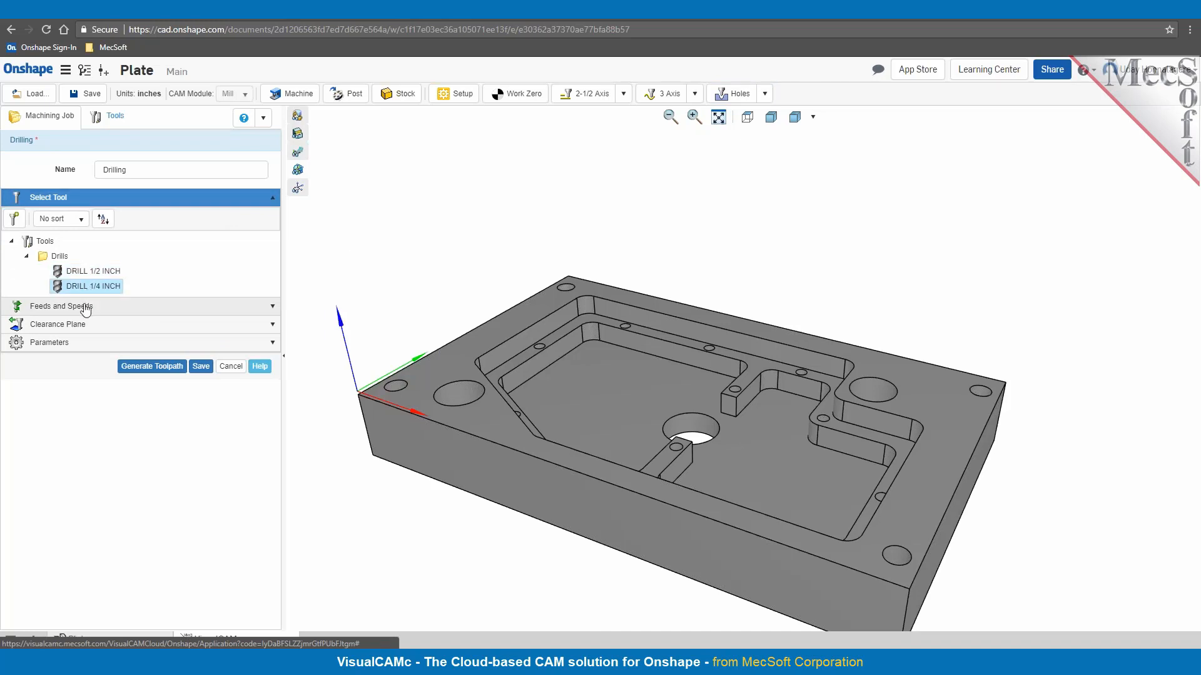
{"action": "left_click", "coordinate": [85, 308]}
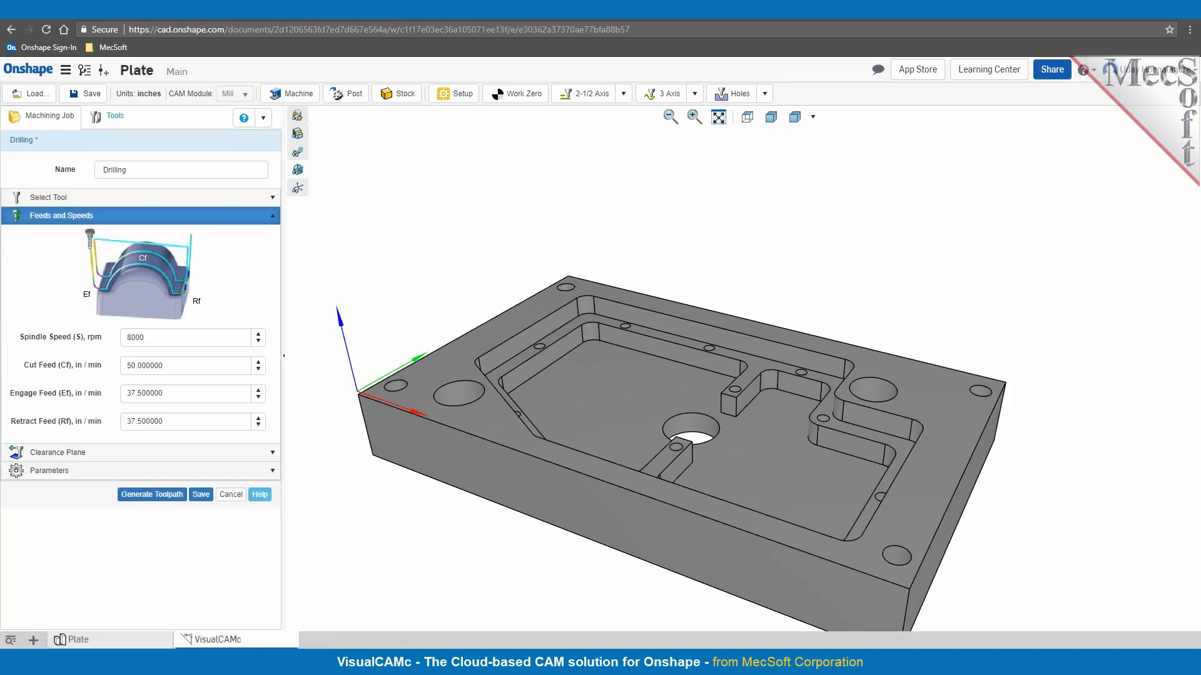
{"action": "left_click", "coordinate": [115, 452]}
{"action": "left_click", "coordinate": [115, 498]}
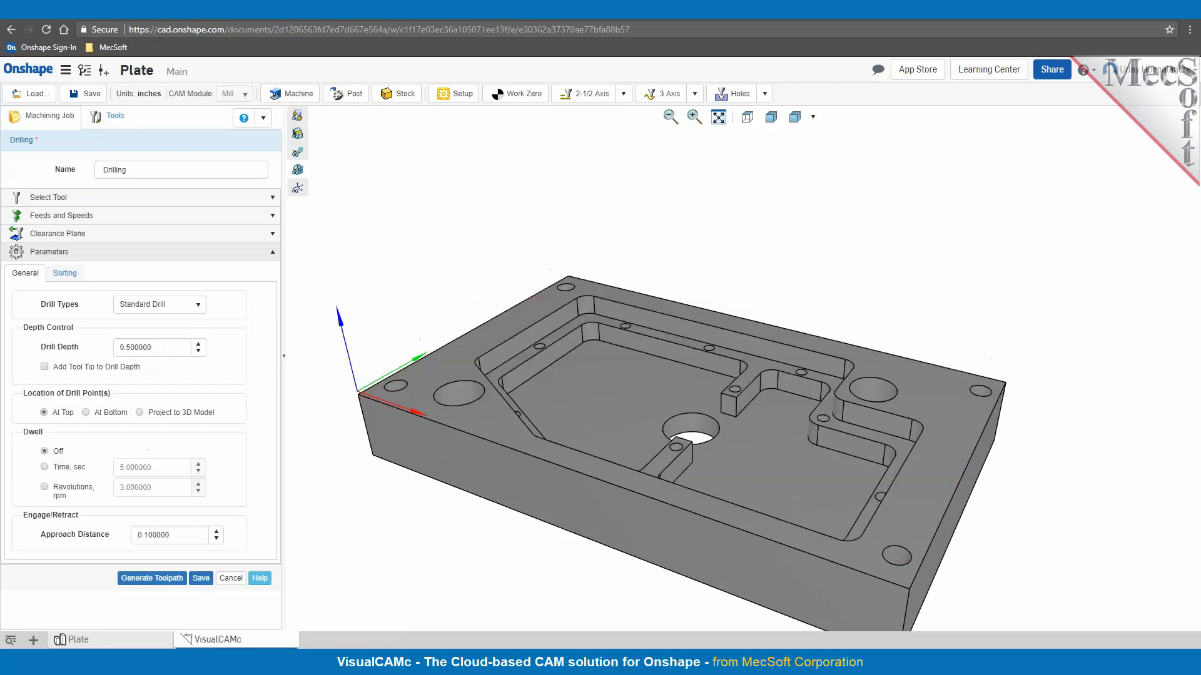
Define a Standard Drill with depth 1 and the tool tip added to the drill depth, on the plate's four corner holes.
{"action": "left_click", "coordinate": [119, 341]}
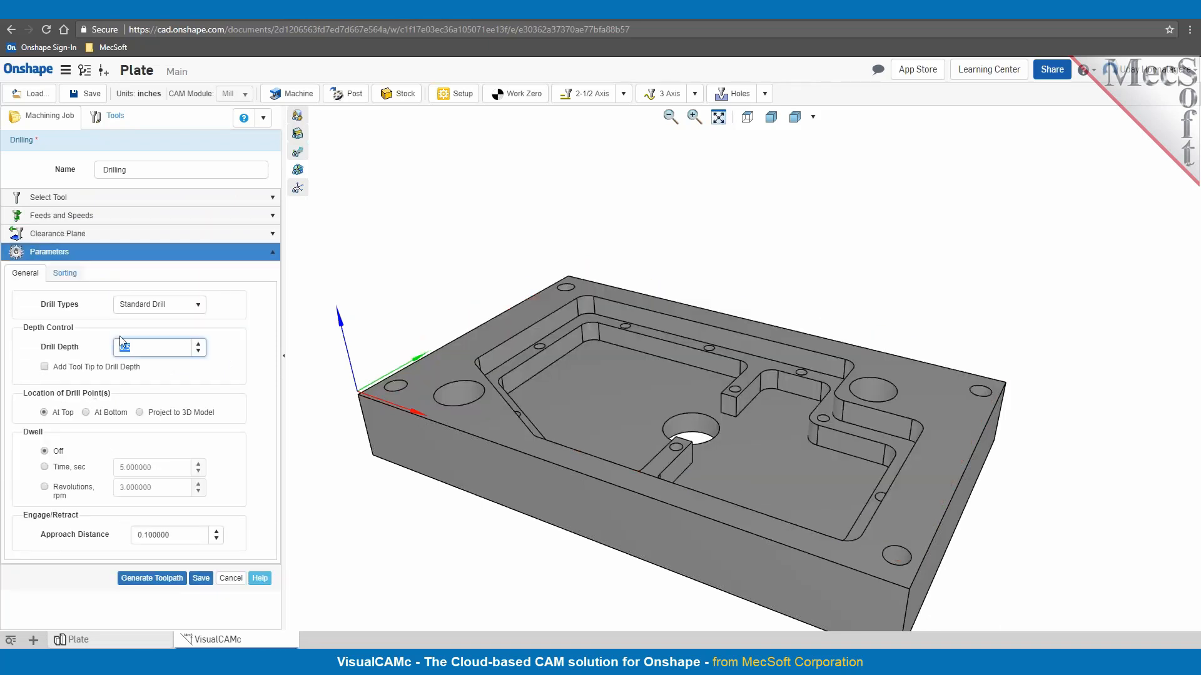
{"action": "type", "text": "1"}
{"action": "left_click", "coordinate": [199, 306]}
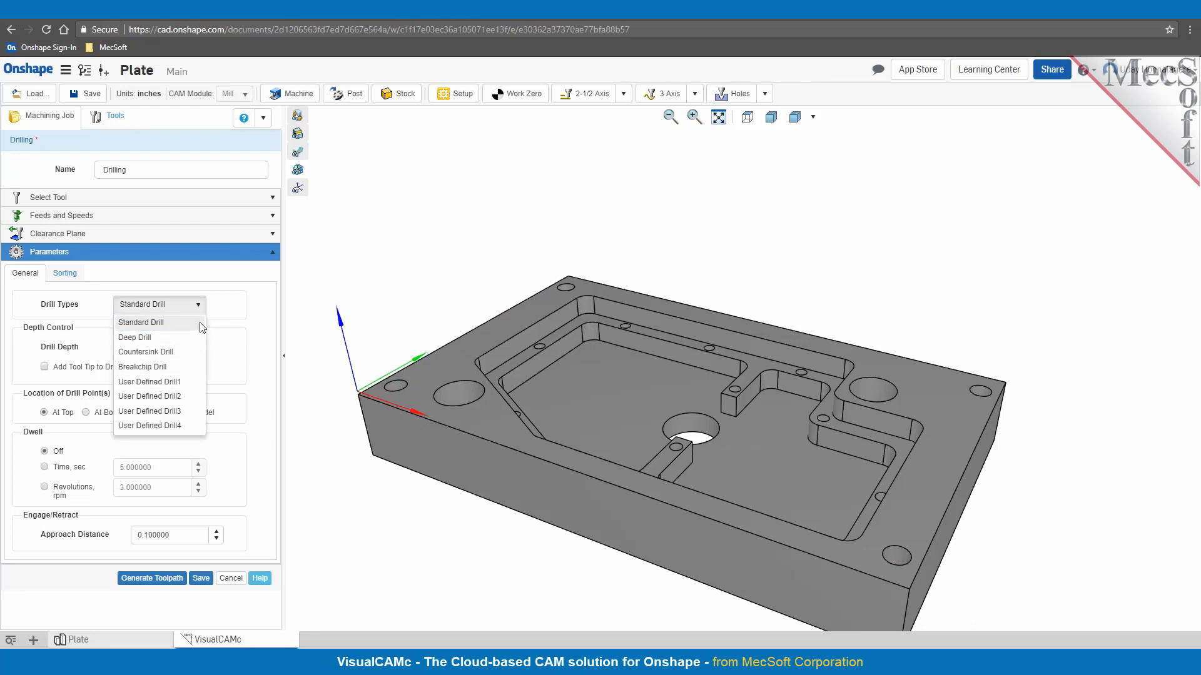
{"action": "left_click", "coordinate": [200, 321]}
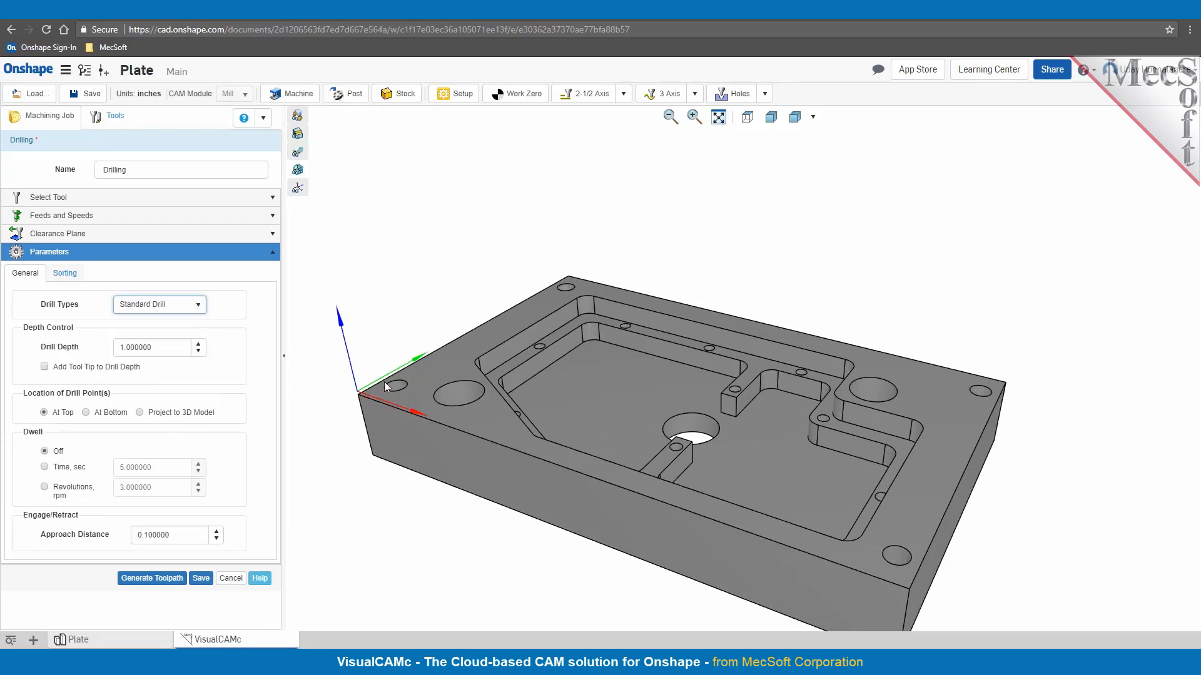
{"action": "left_click", "coordinate": [396, 392]}
{"action": "left_click", "coordinate": [45, 368]}
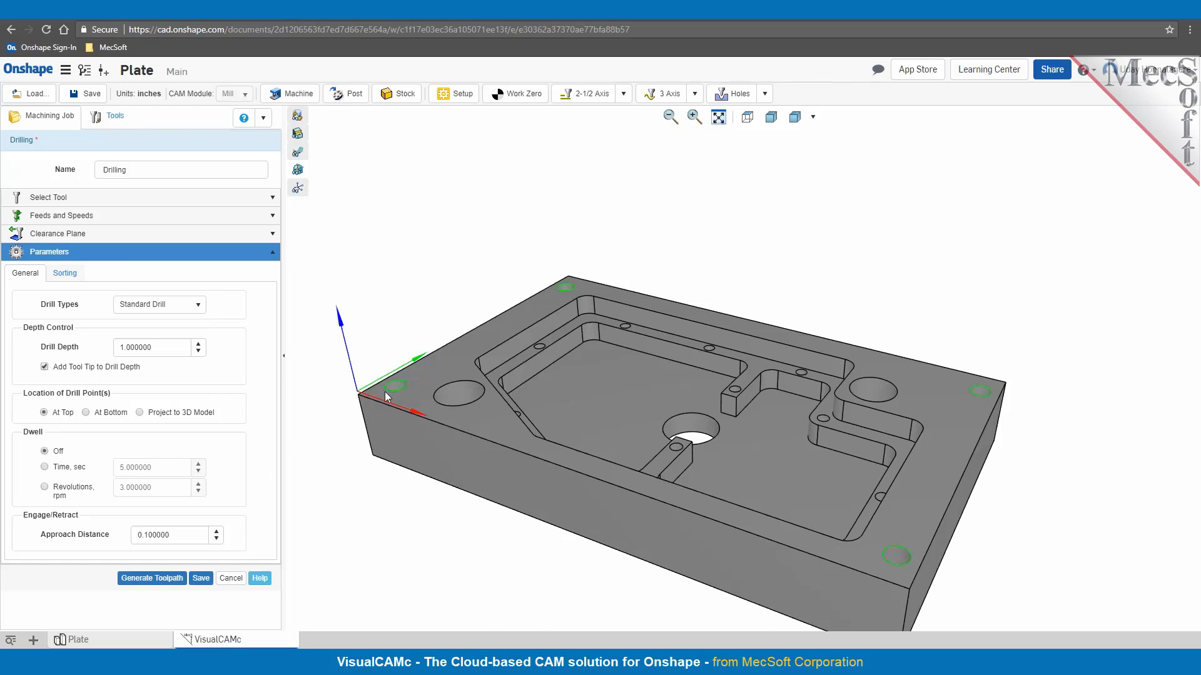
Sort the drill points by Minimum Distance Sort with a Lower Left start point, and generate the drilling toolpath.
{"action": "left_click", "coordinate": [68, 275]}
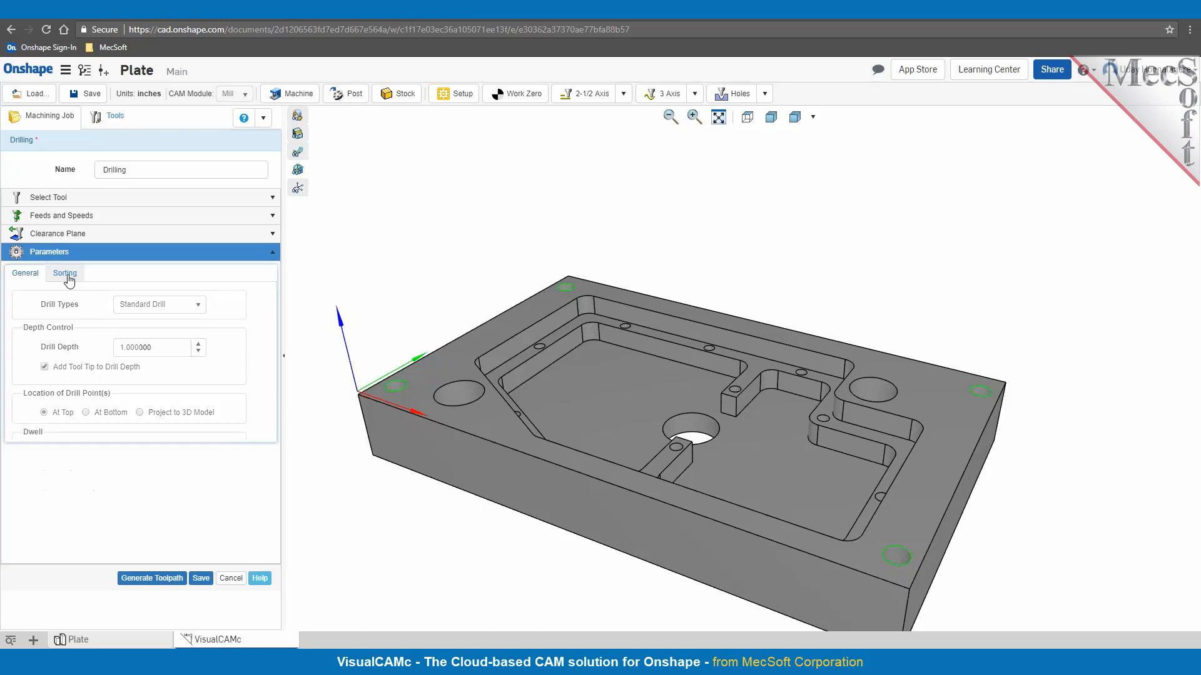
{"action": "left_click", "coordinate": [75, 297]}
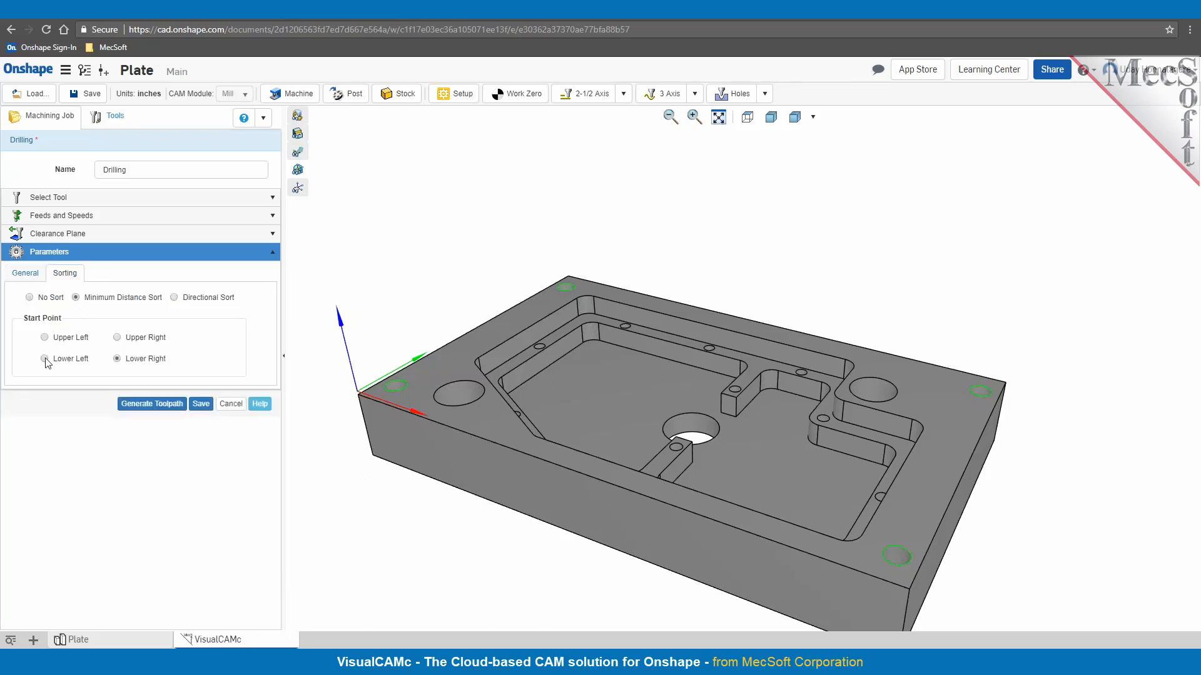
{"action": "left_click", "coordinate": [152, 404]}
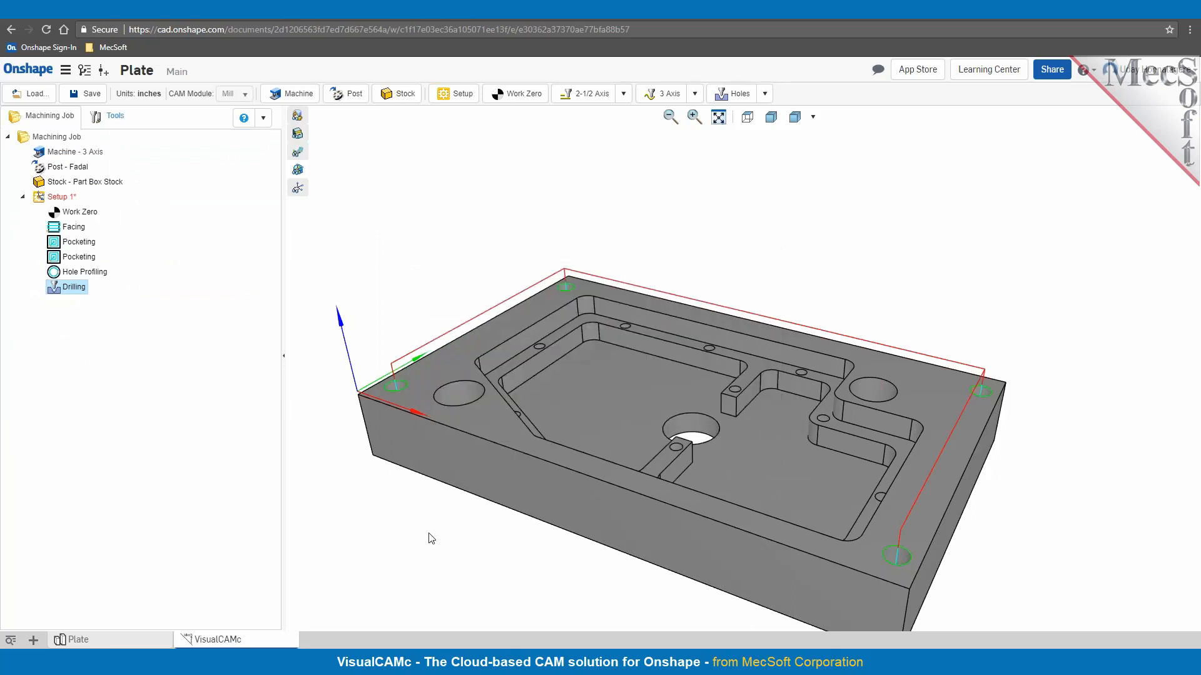
Simulate the Drilling toolpath on the four corner holes and exit the simulation.
{"action": "right_click", "coordinate": [62, 294]}
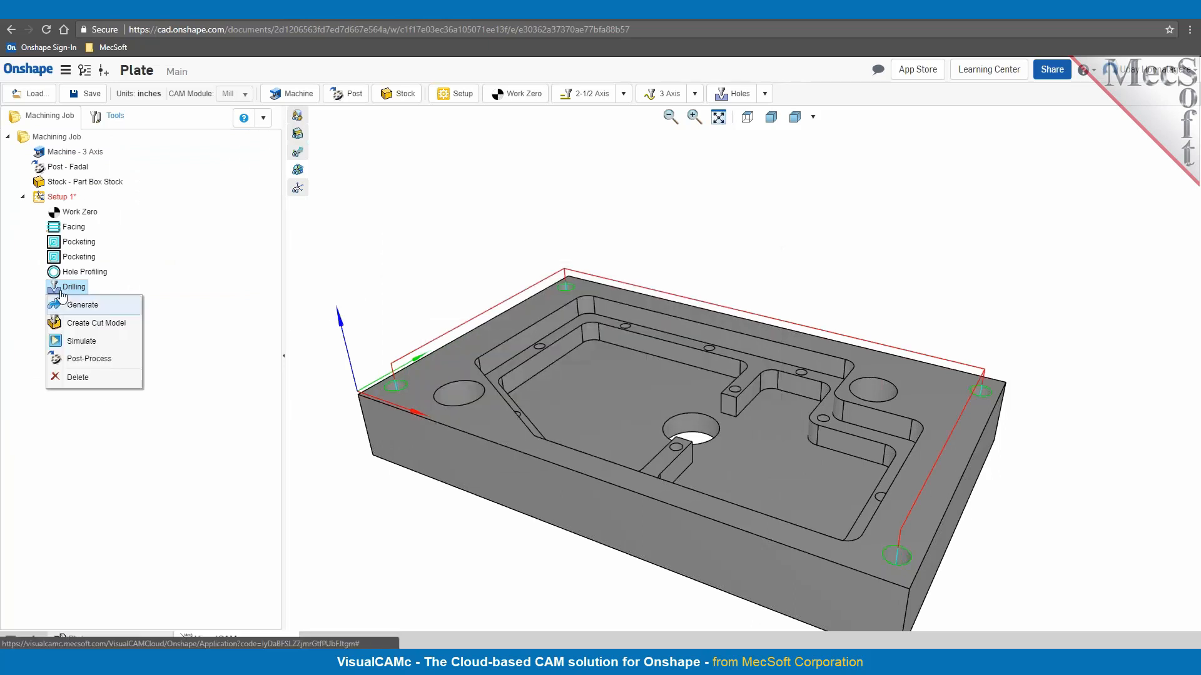
{"action": "left_click", "coordinate": [72, 344]}
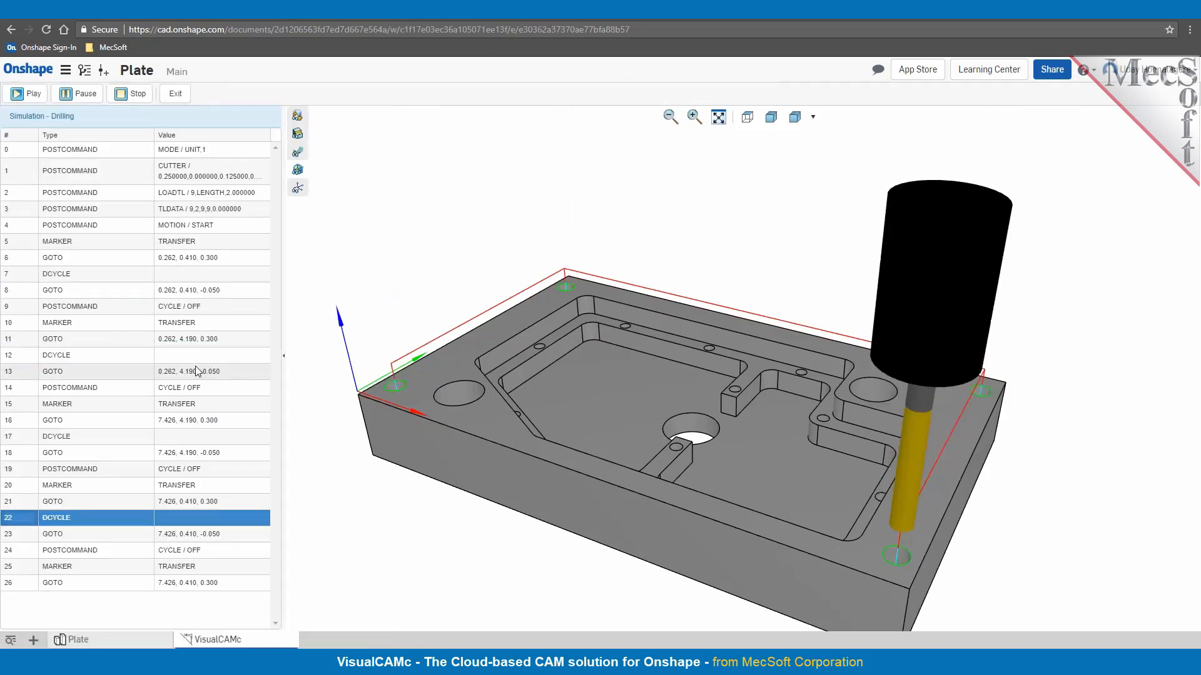
{"action": "left_click", "coordinate": [176, 94]}
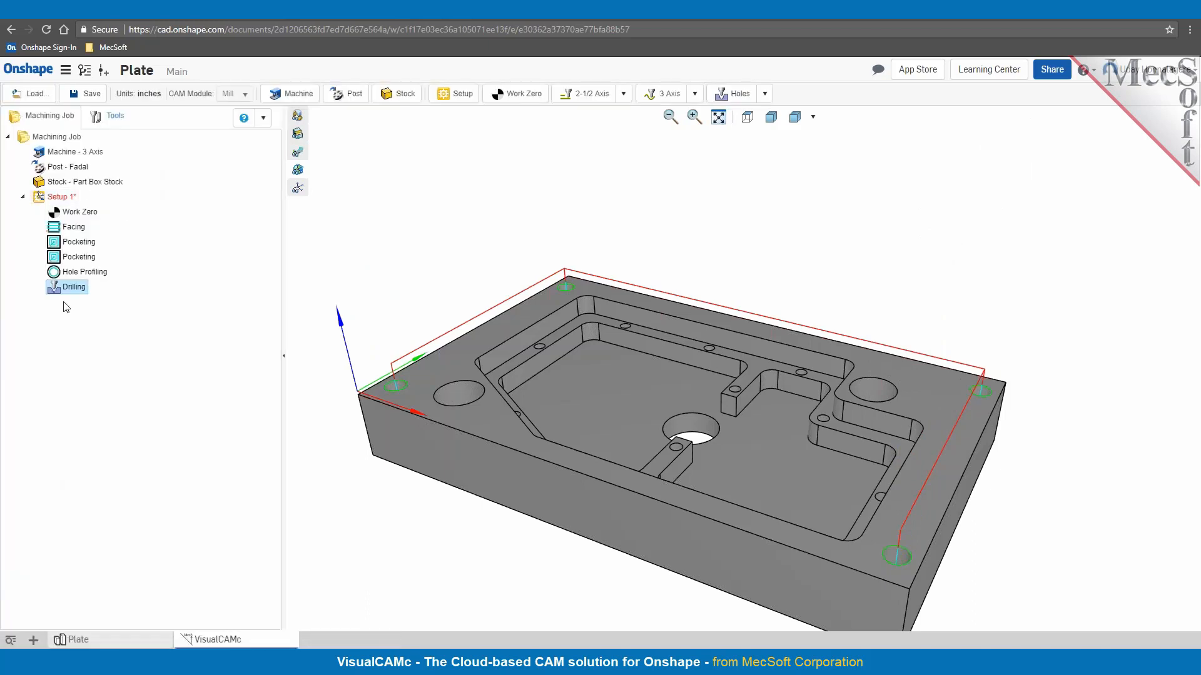
Post-process the Drilling operation, open the resulting Plate_Drilling.nc file to check its G-code, and close it.
{"action": "mouse_move", "coordinate": [66, 299]}
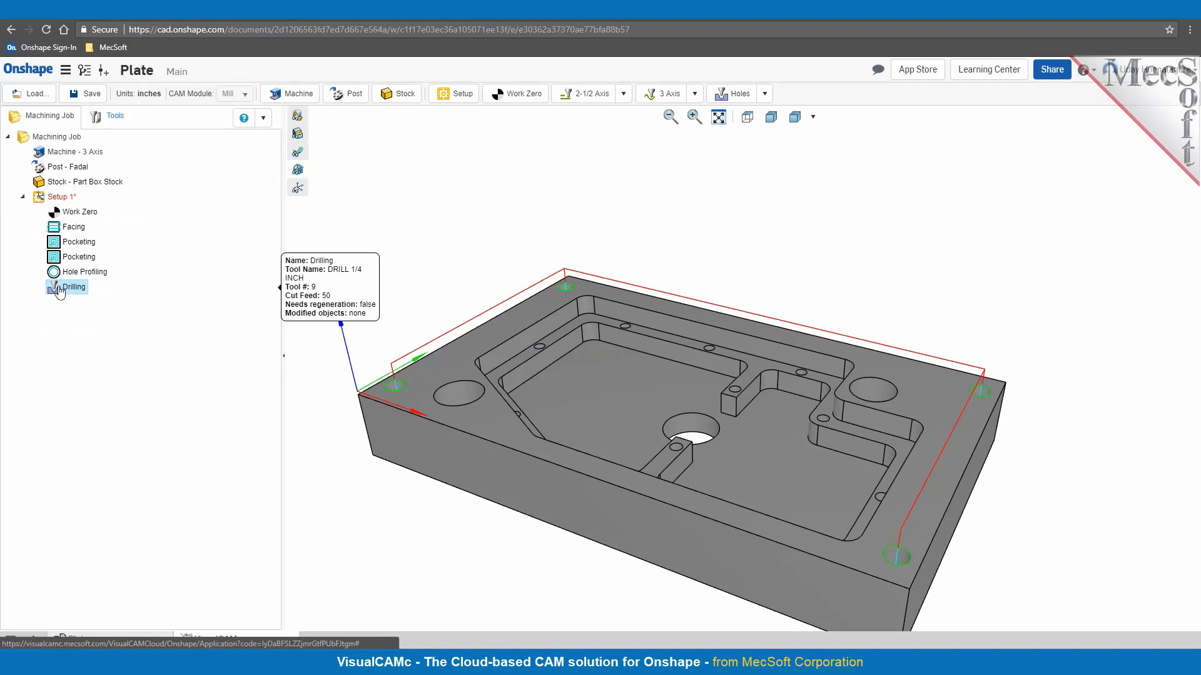
{"action": "right_click", "coordinate": [66, 294]}
{"action": "left_click", "coordinate": [77, 358]}
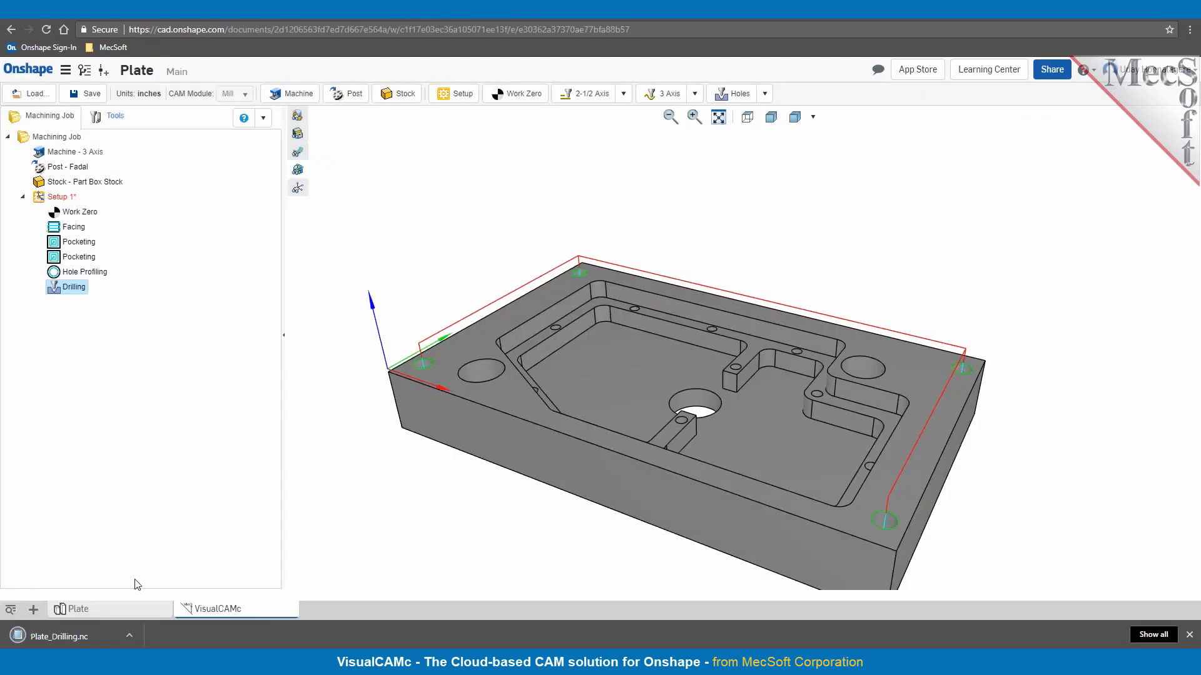
{"action": "left_click", "coordinate": [129, 636]}
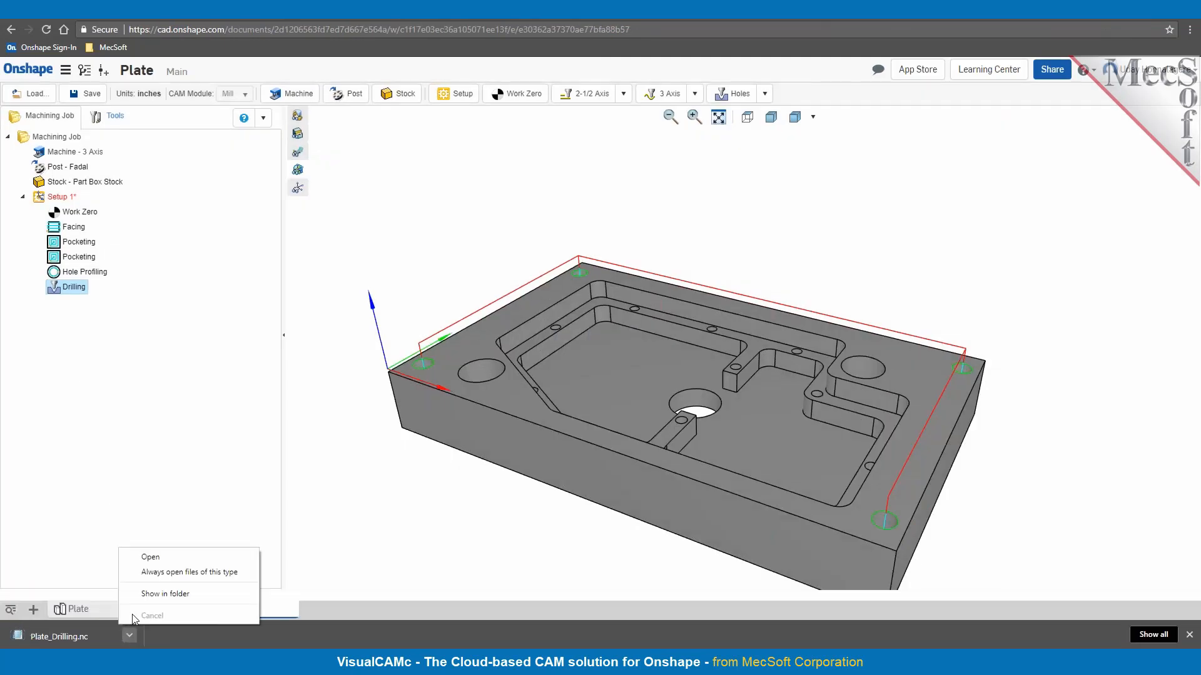
{"action": "left_click", "coordinate": [142, 557]}
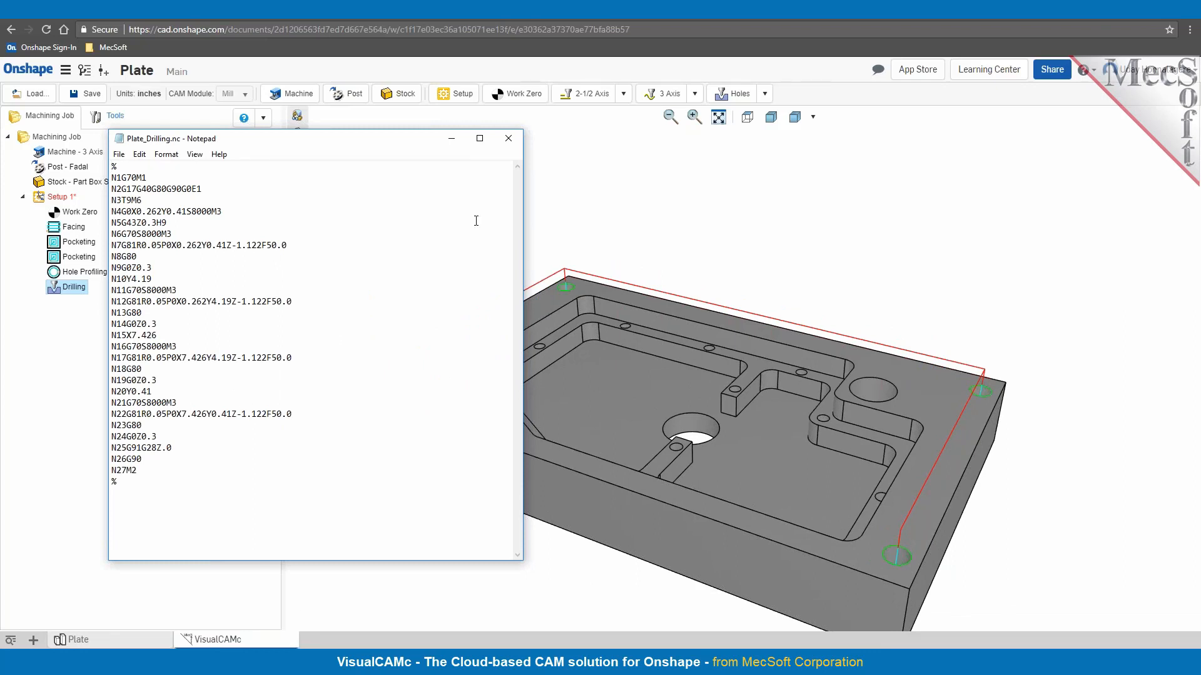
{"action": "left_click", "coordinate": [507, 139]}
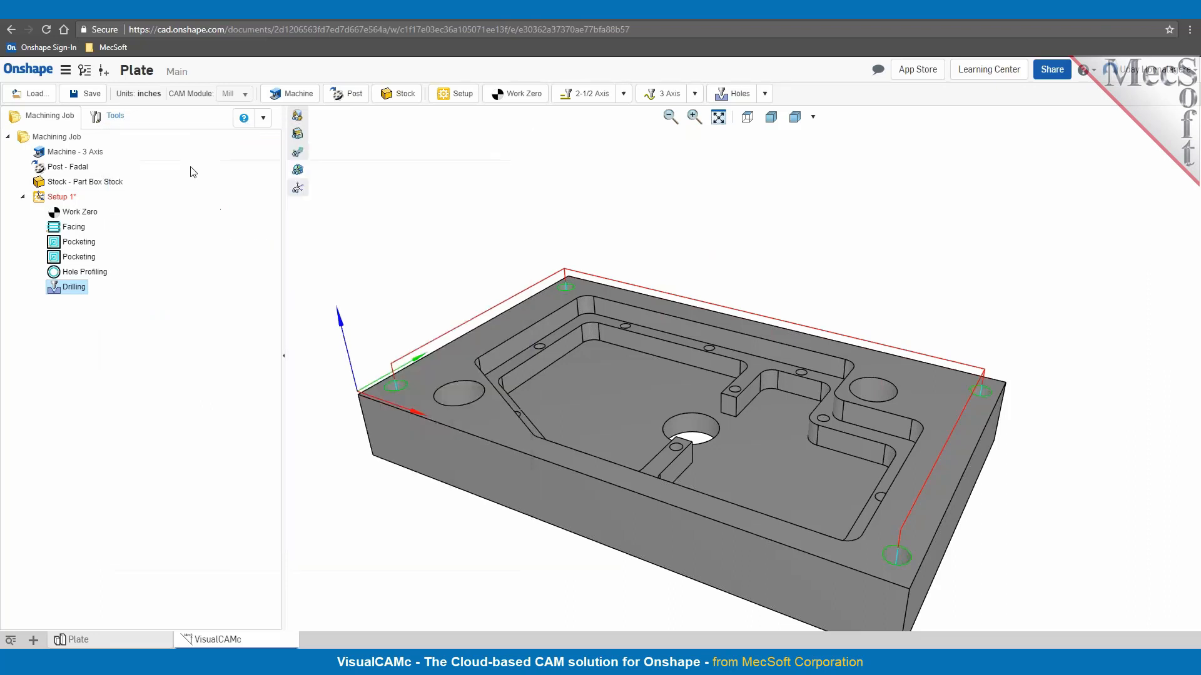
Post-process the whole Setup 1 and open the resulting Plate_Setup 1.nc file.
{"action": "right_click", "coordinate": [59, 199]}
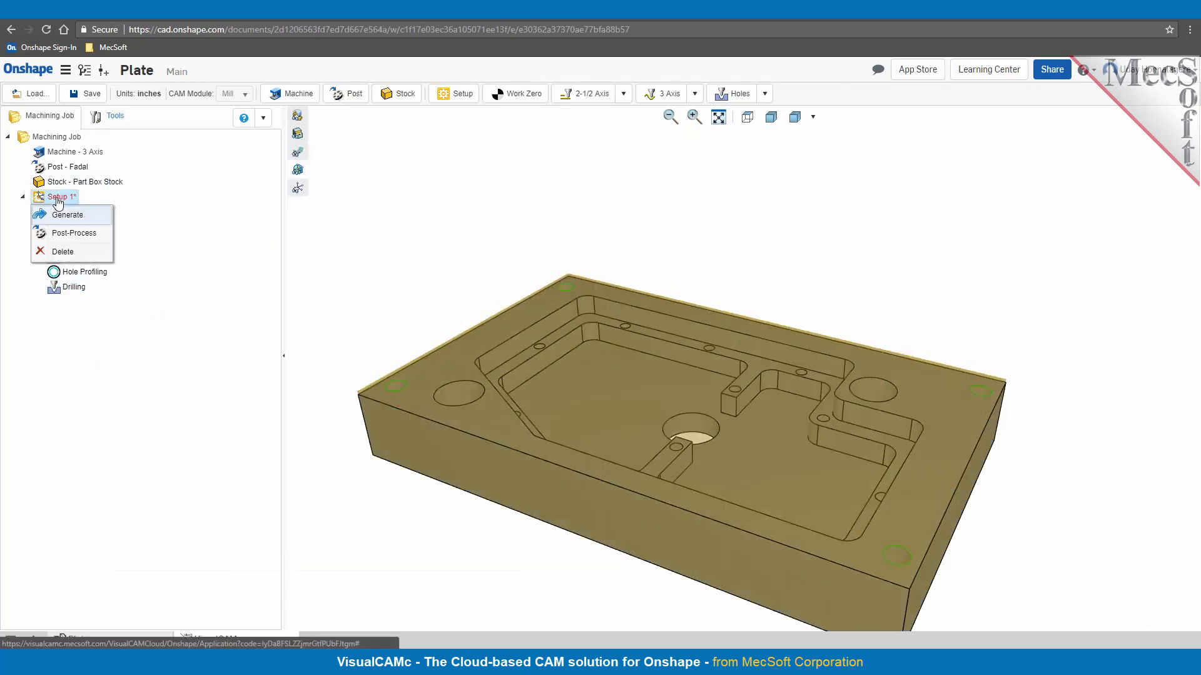
{"action": "left_click", "coordinate": [63, 233]}
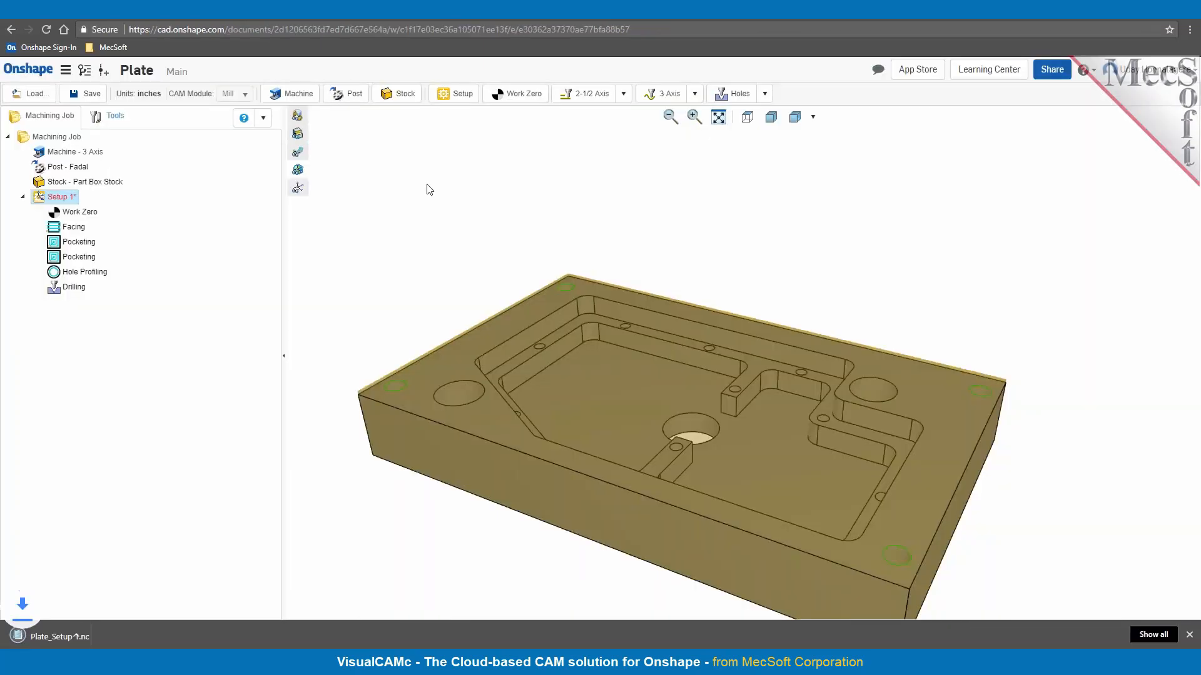
{"action": "left_click", "coordinate": [130, 637]}
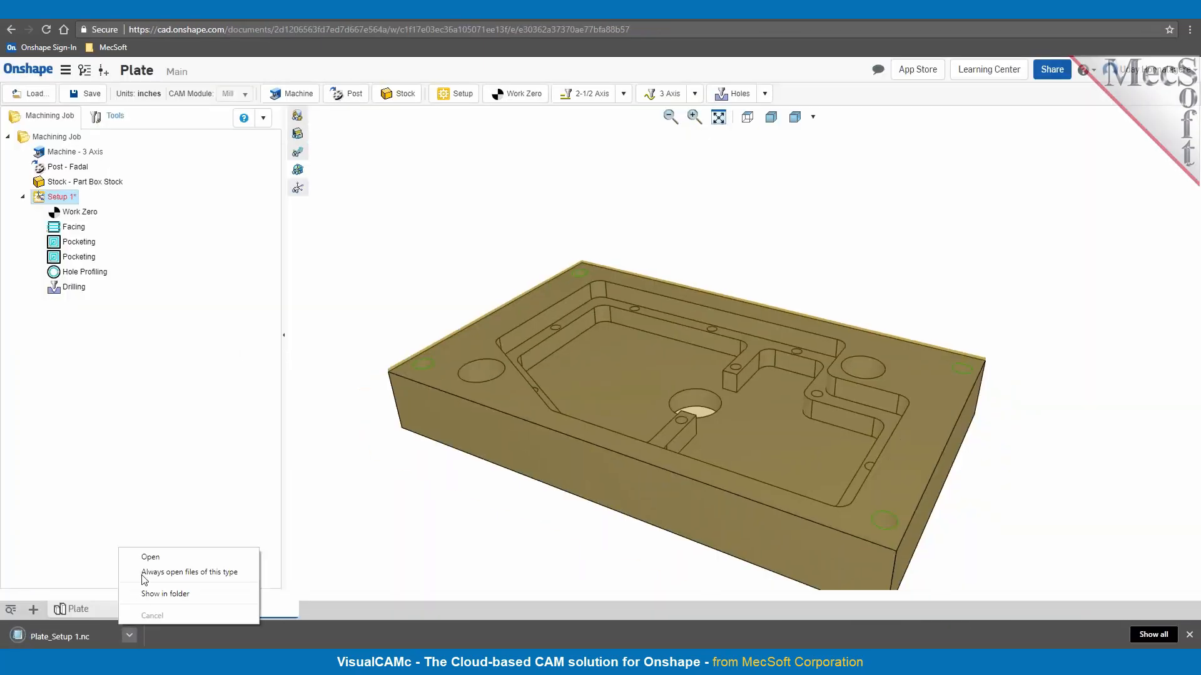
{"action": "left_click", "coordinate": [148, 553]}
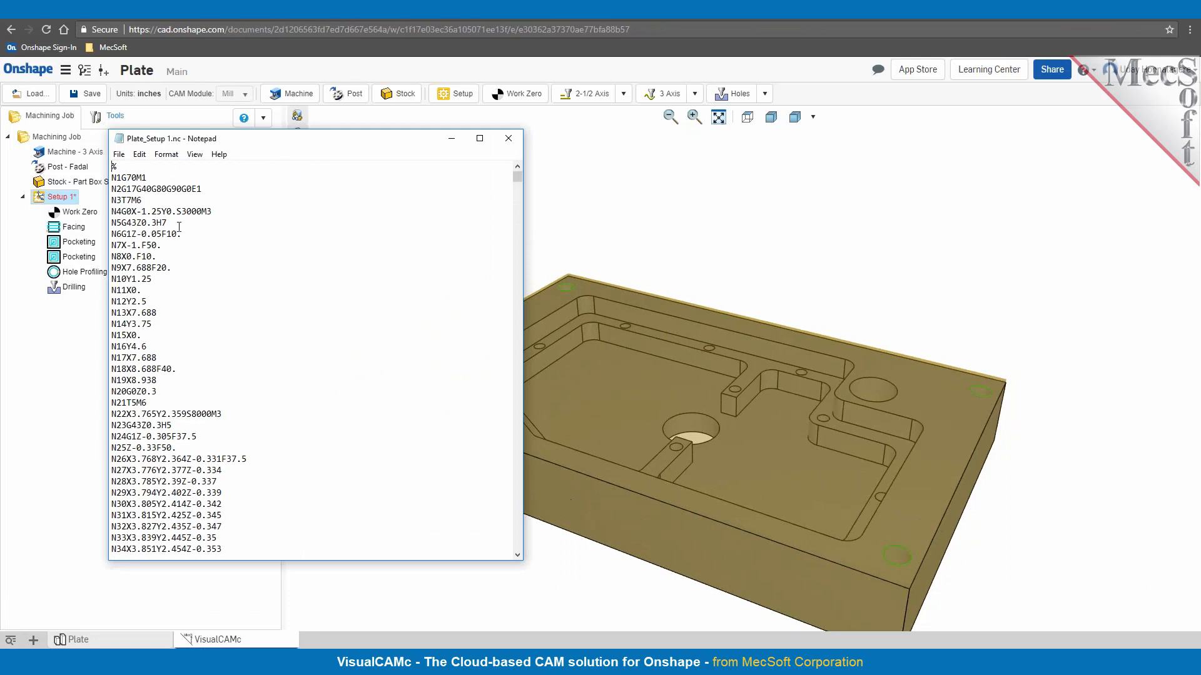
Review the Plate_Setup 1.nc G-code from the first tool change to the end of the program, and close the file.
{"action": "double_click", "coordinate": [140, 199]}
{"action": "double_click", "coordinate": [255, 267]}
{"action": "scroll", "coordinate": [263, 275], "scroll_direction": "down", "scroll_amount": 3}
{"action": "left_click_drag", "start_coordinate": [515, 181], "coordinate": [507, 552]}
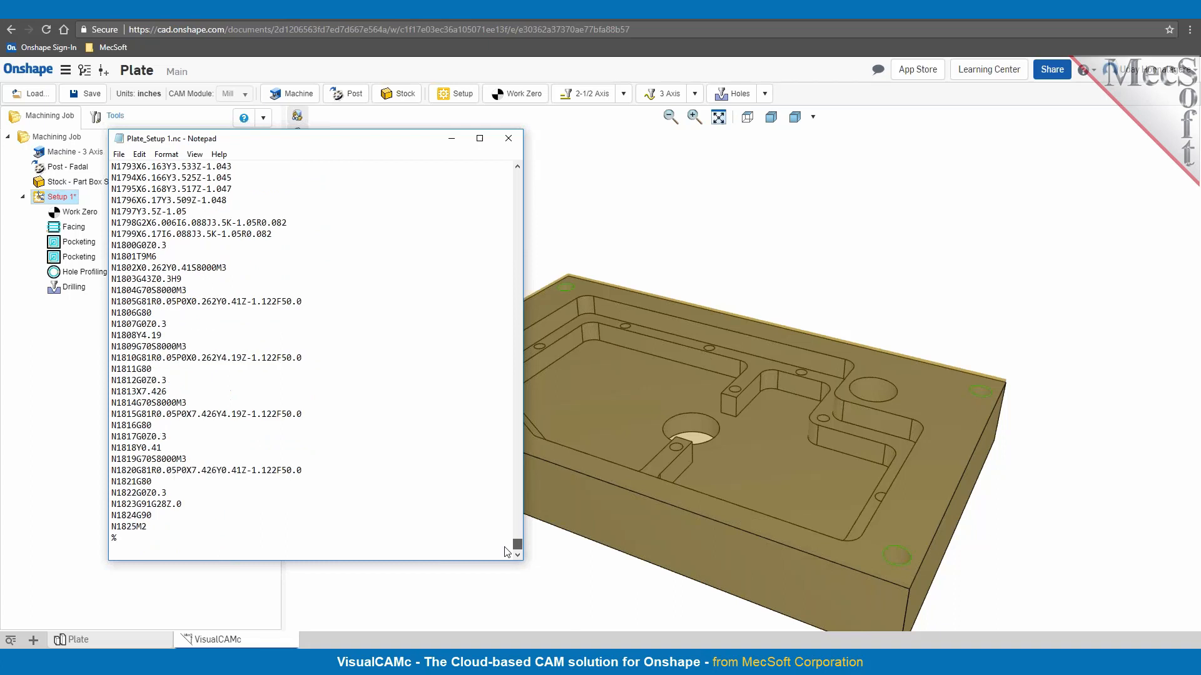
{"action": "left_click", "coordinate": [508, 138]}
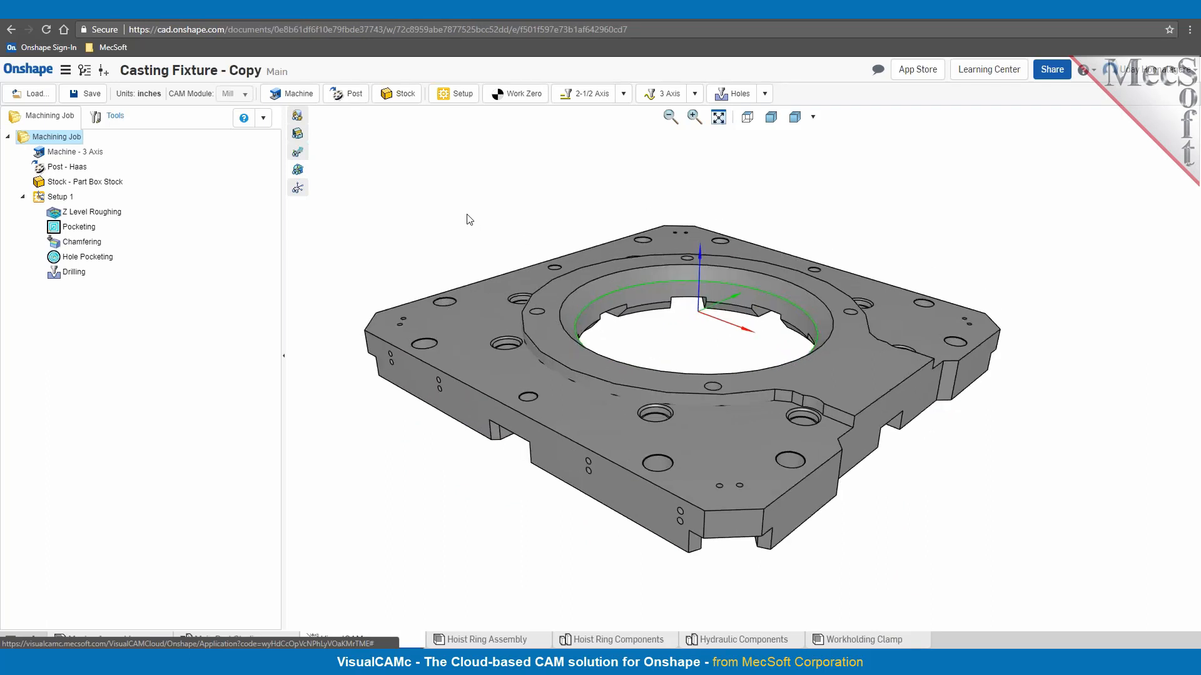
In the Casting Fixture - Copy document, examine the Z Level Roughing, Pocketing, Chamfering, Hole Pocketing and Drilling toolpaths one by one.
{"action": "mouse_move", "coordinate": [93, 213]}
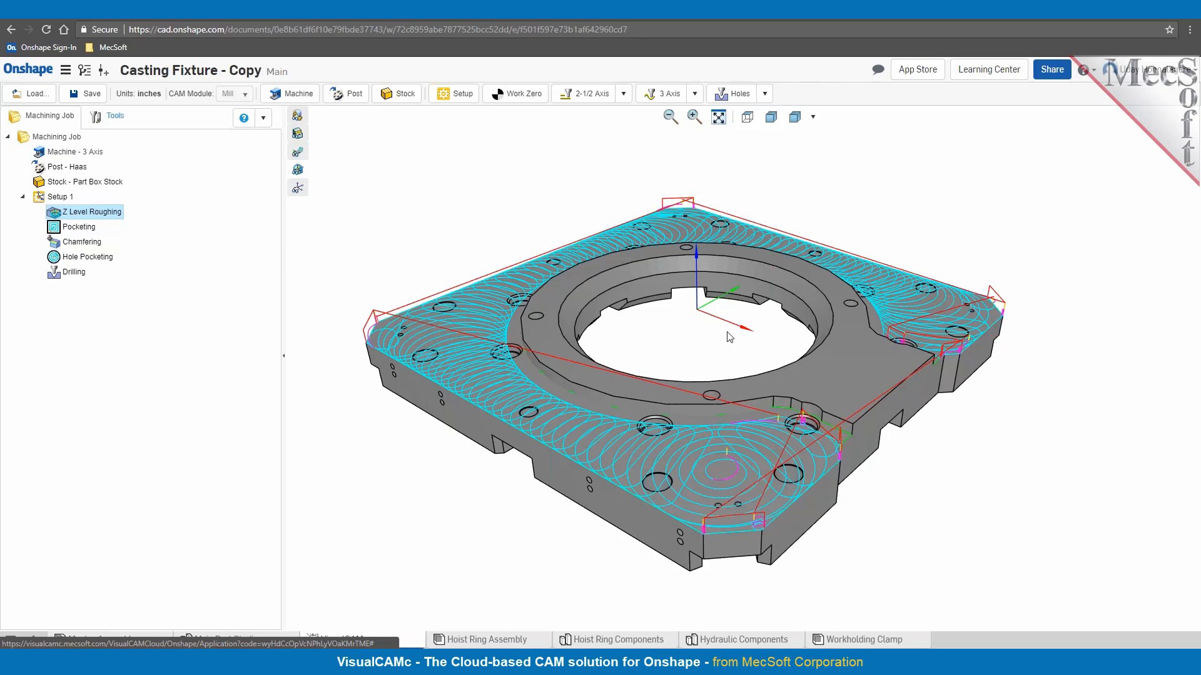
{"action": "left_click", "coordinate": [79, 226]}
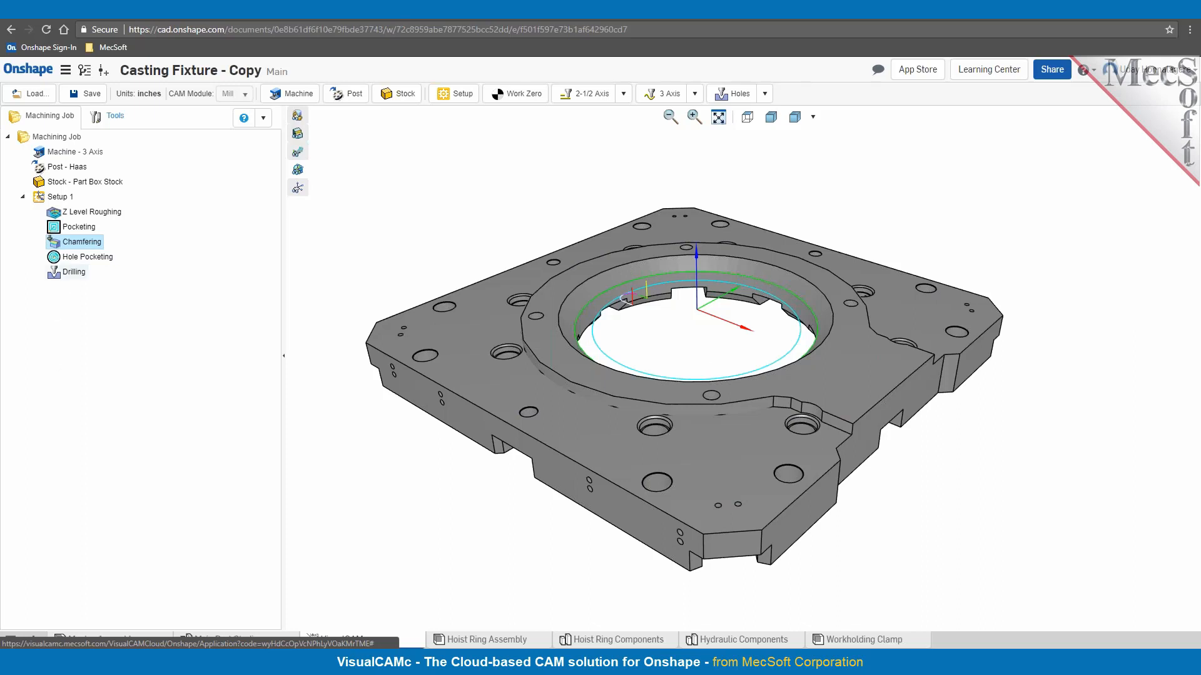
{"action": "left_click", "coordinate": [80, 259]}
{"action": "scroll", "coordinate": [724, 425], "scroll_direction": "up", "scroll_amount": 5}
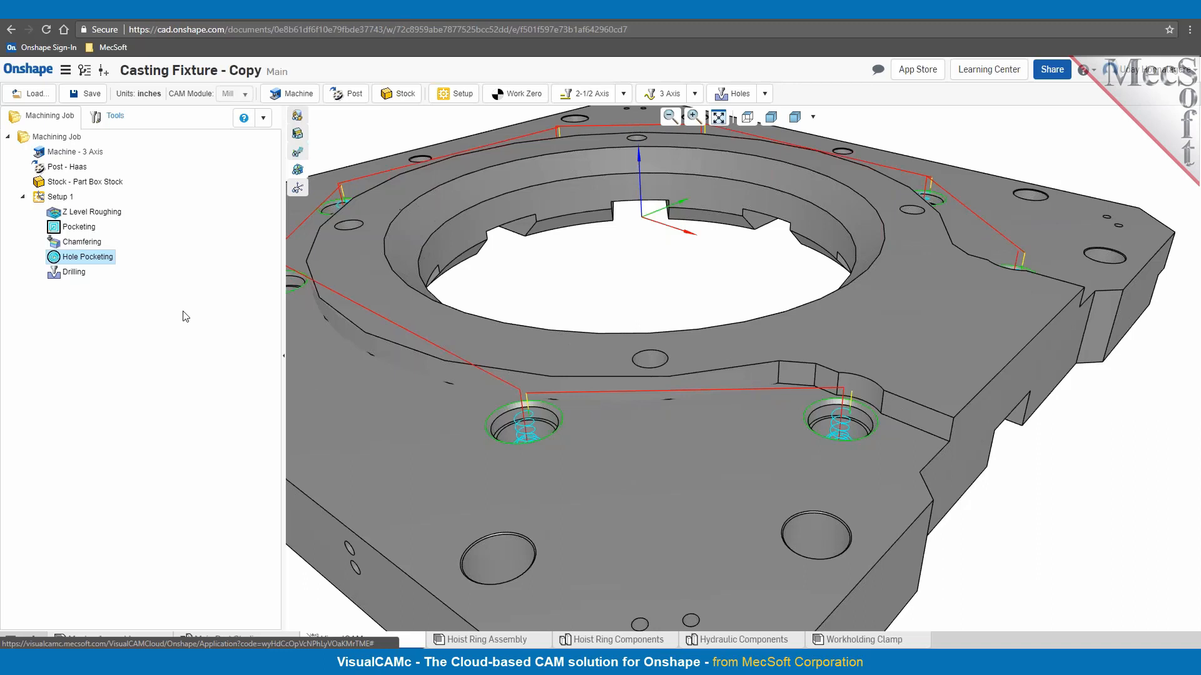
{"action": "left_click", "coordinate": [73, 272]}
{"action": "scroll", "coordinate": [691, 372], "scroll_direction": "down", "scroll_amount": 3}
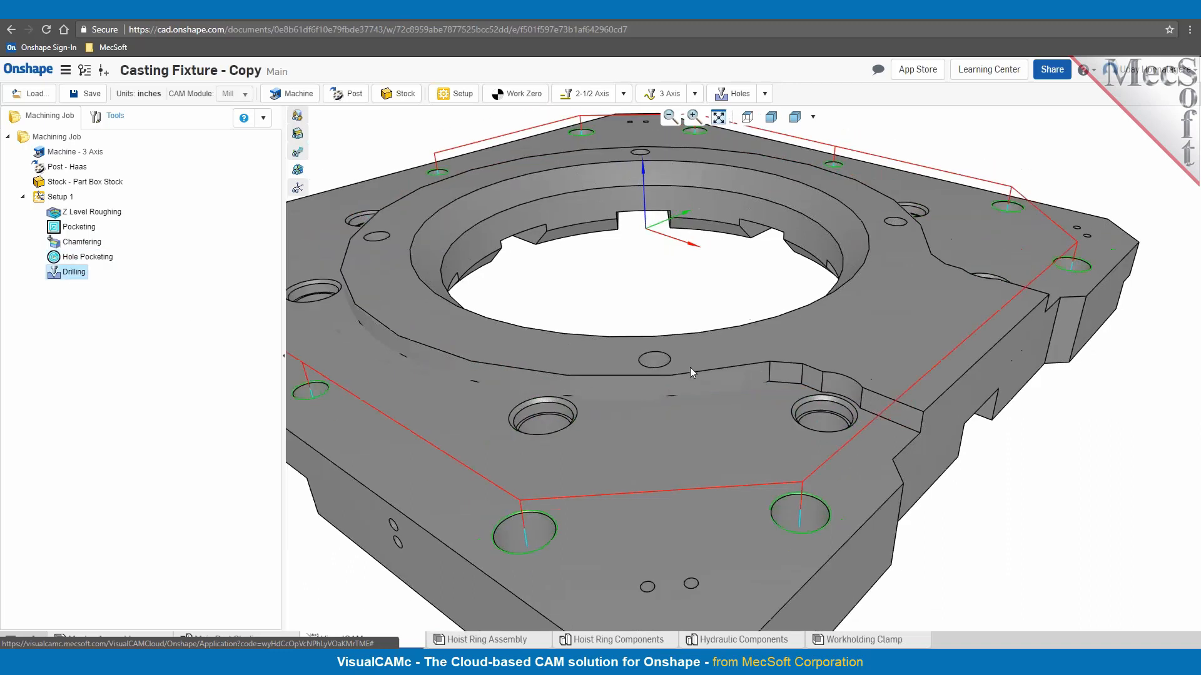
{"action": "scroll", "coordinate": [690, 369], "scroll_direction": "down", "scroll_amount": 2}
{"action": "scroll", "coordinate": [689, 359], "scroll_direction": "down", "scroll_amount": 1}
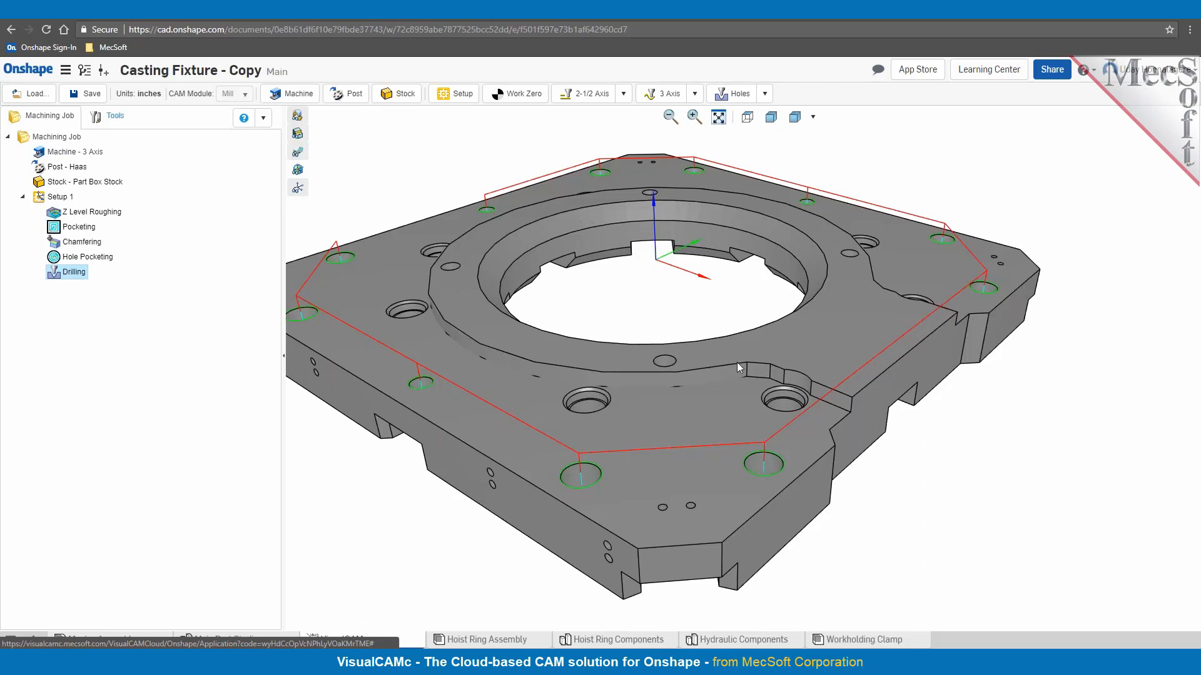
{"action": "scroll", "coordinate": [736, 362], "scroll_direction": "down", "scroll_amount": 3}
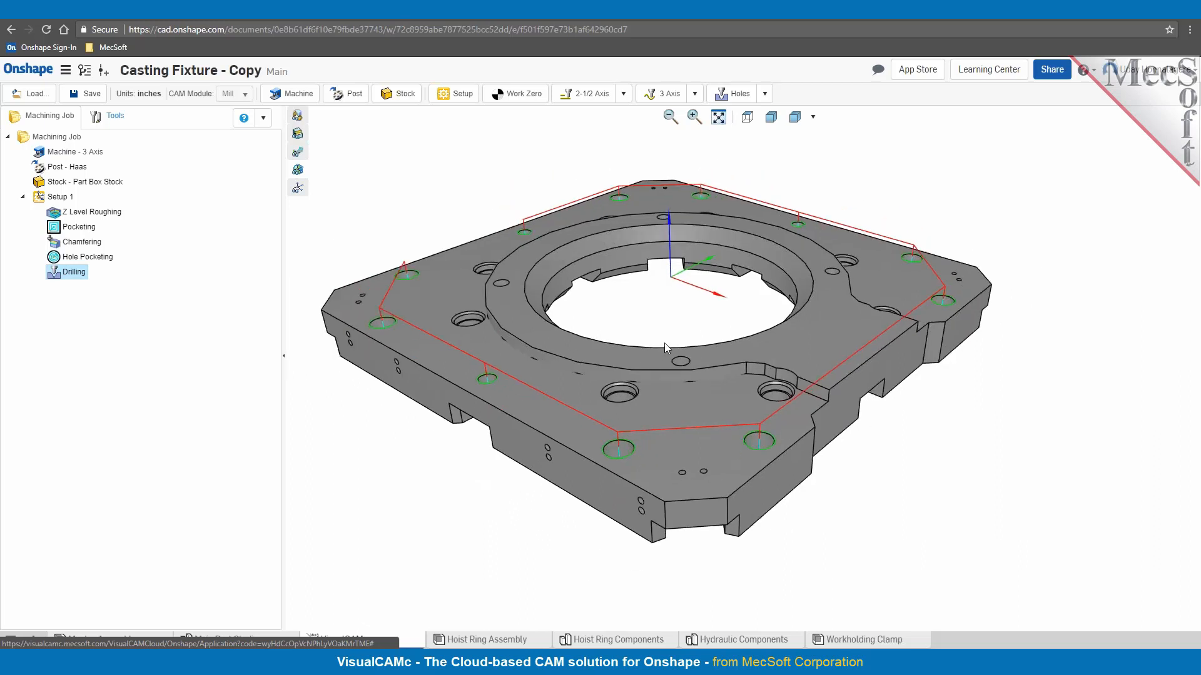
{"action": "scroll", "coordinate": [557, 317], "scroll_direction": "up", "scroll_amount": 2}
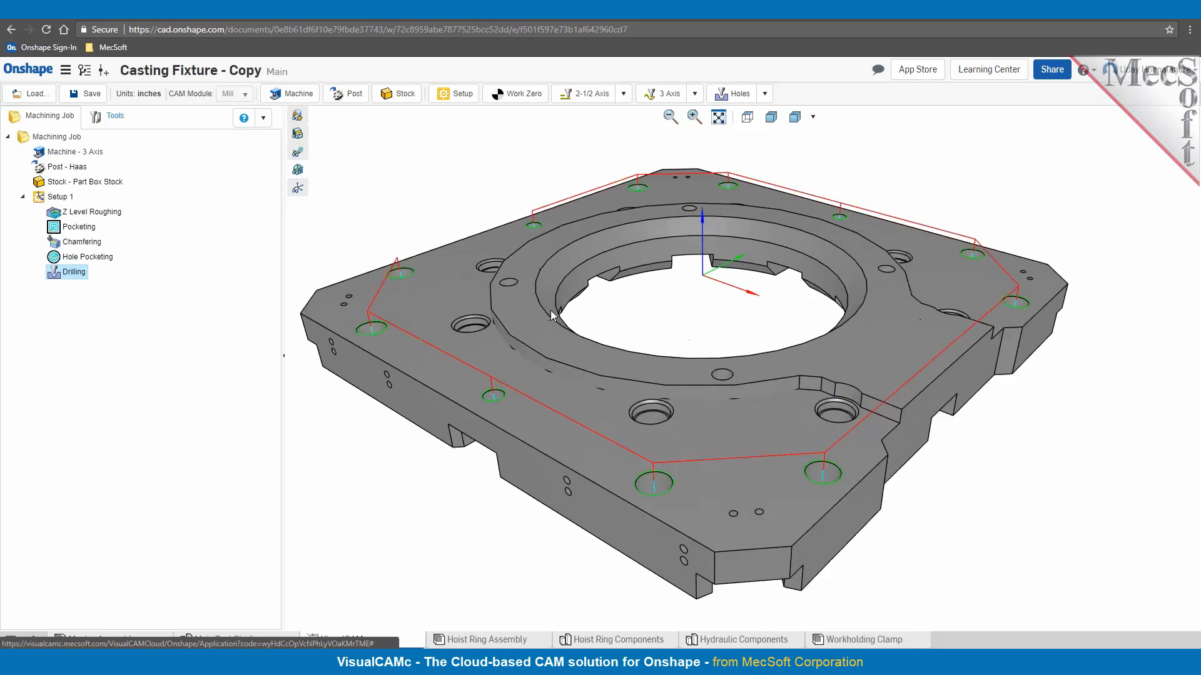
{"action": "right_click_drag", "start_coordinate": [701, 327], "coordinate": [694, 319]}
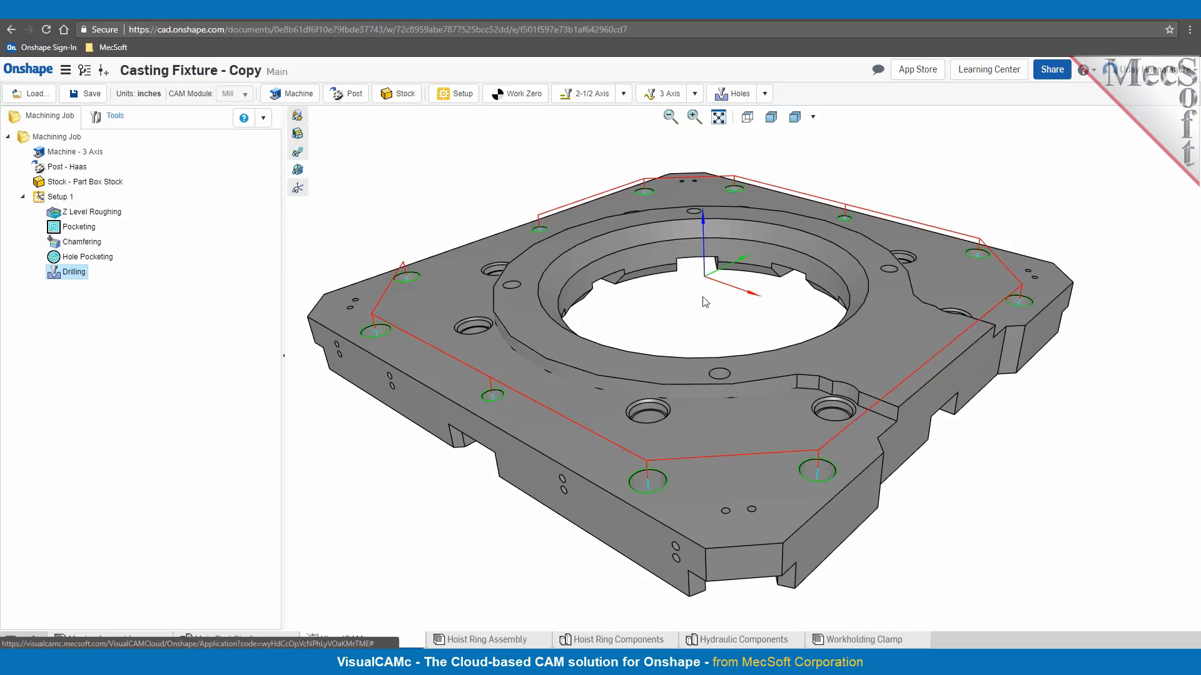
{"action": "left_click", "coordinate": [623, 95]}
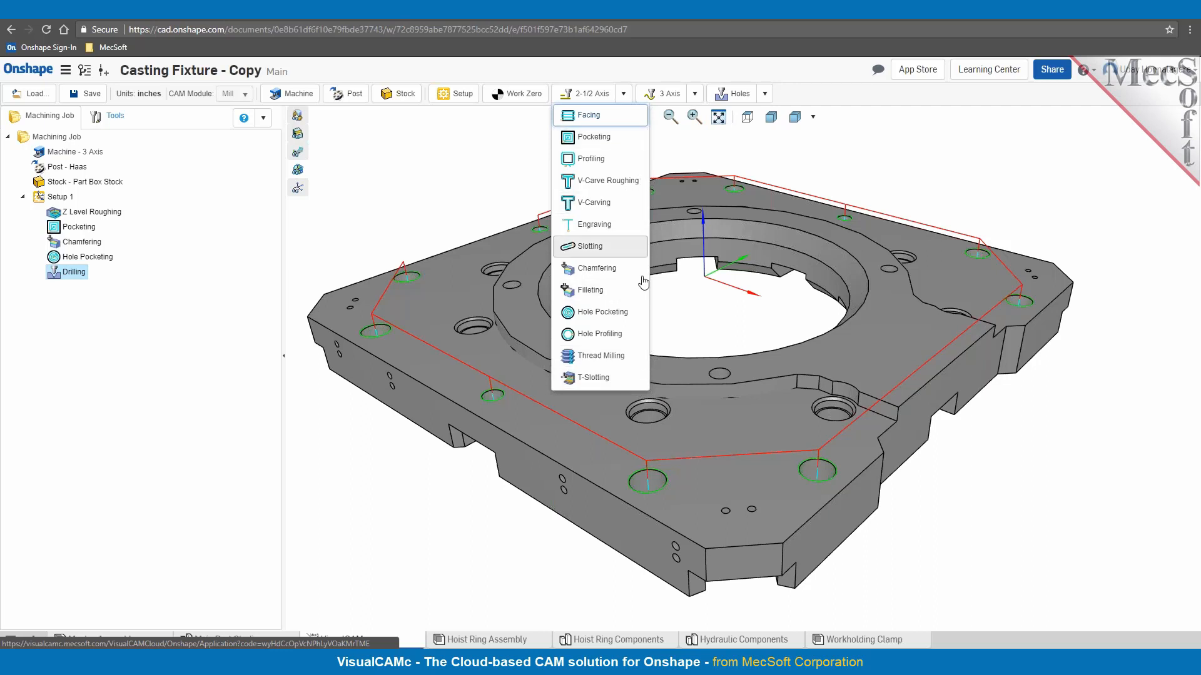
{"action": "left_click", "coordinate": [708, 319]}
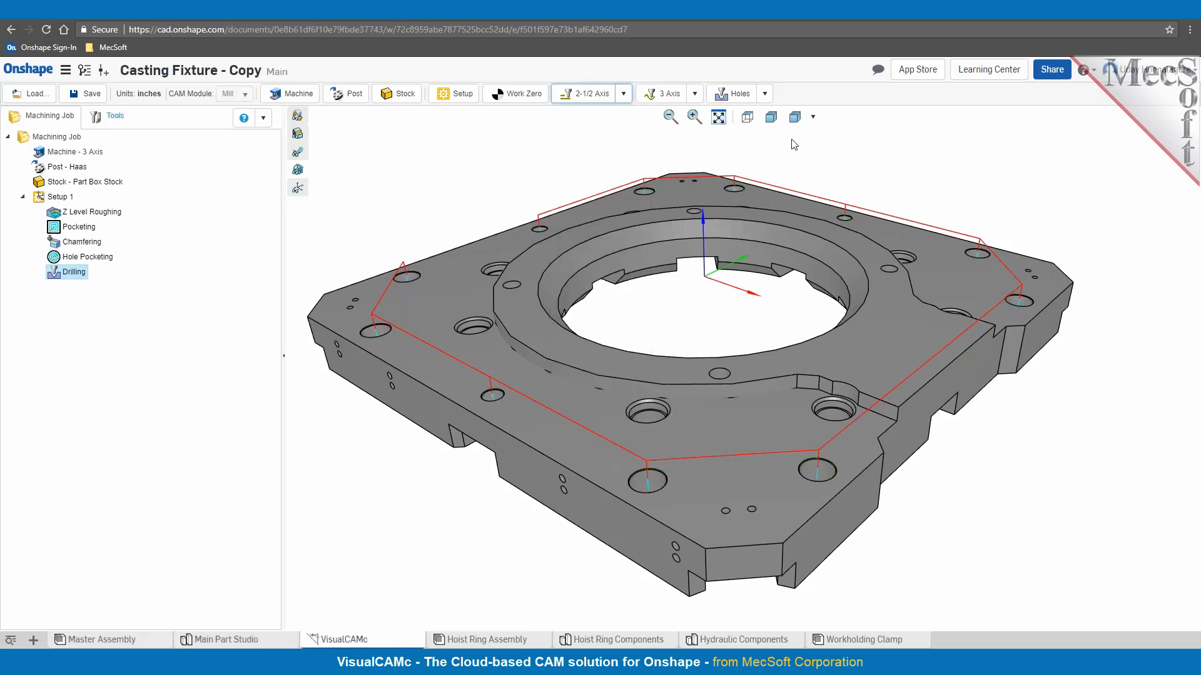
{"action": "left_click", "coordinate": [764, 94]}
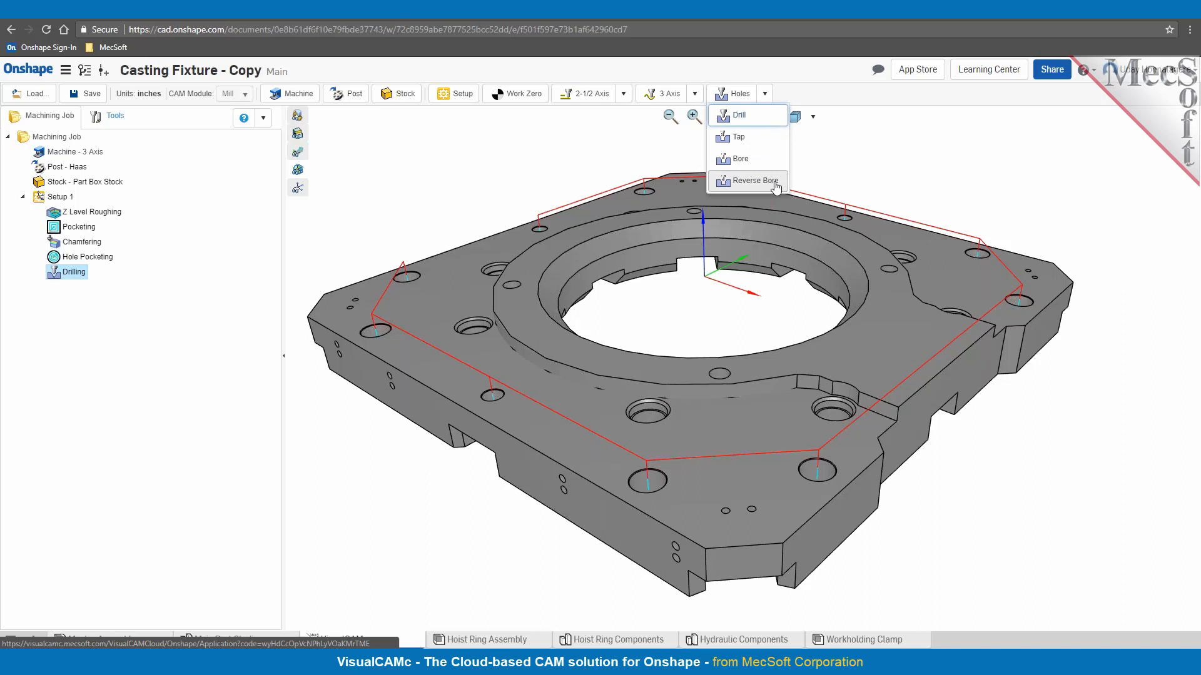
{"action": "left_click", "coordinate": [861, 170]}
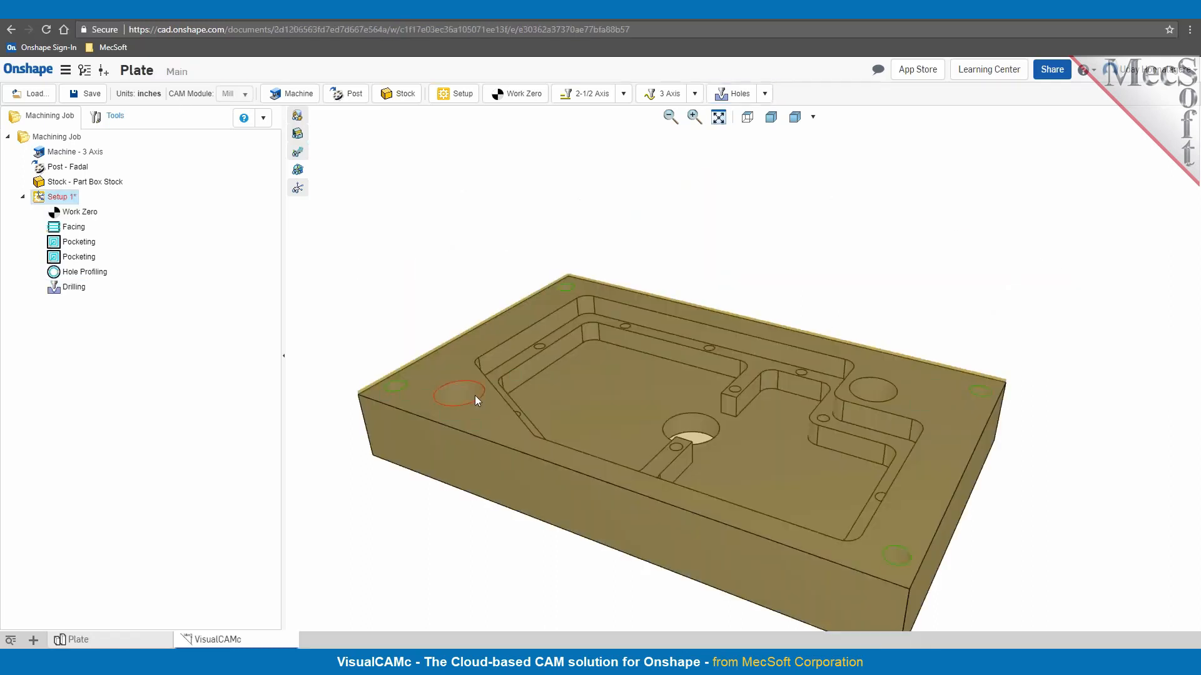
In the Plate document, display the Facing toolpath and examine its linear passes across the plate's top face.
{"action": "right_click_drag", "start_coordinate": [474, 396], "coordinate": [456, 321]}
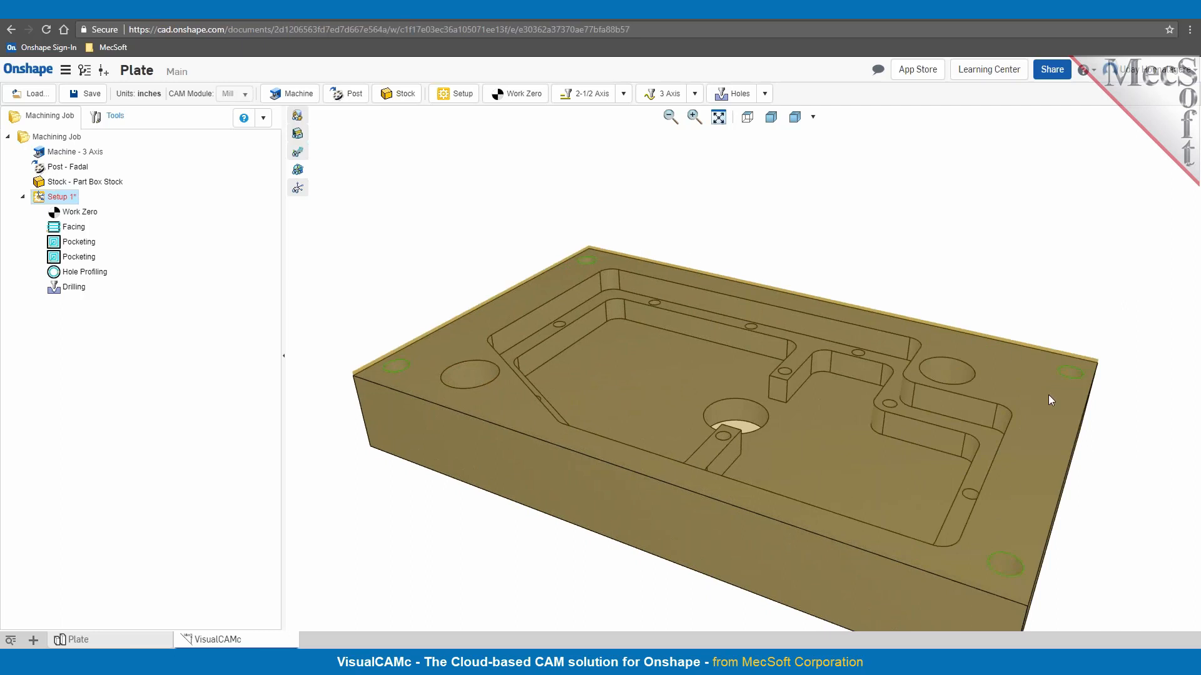
{"action": "mouse_move", "coordinate": [70, 242]}
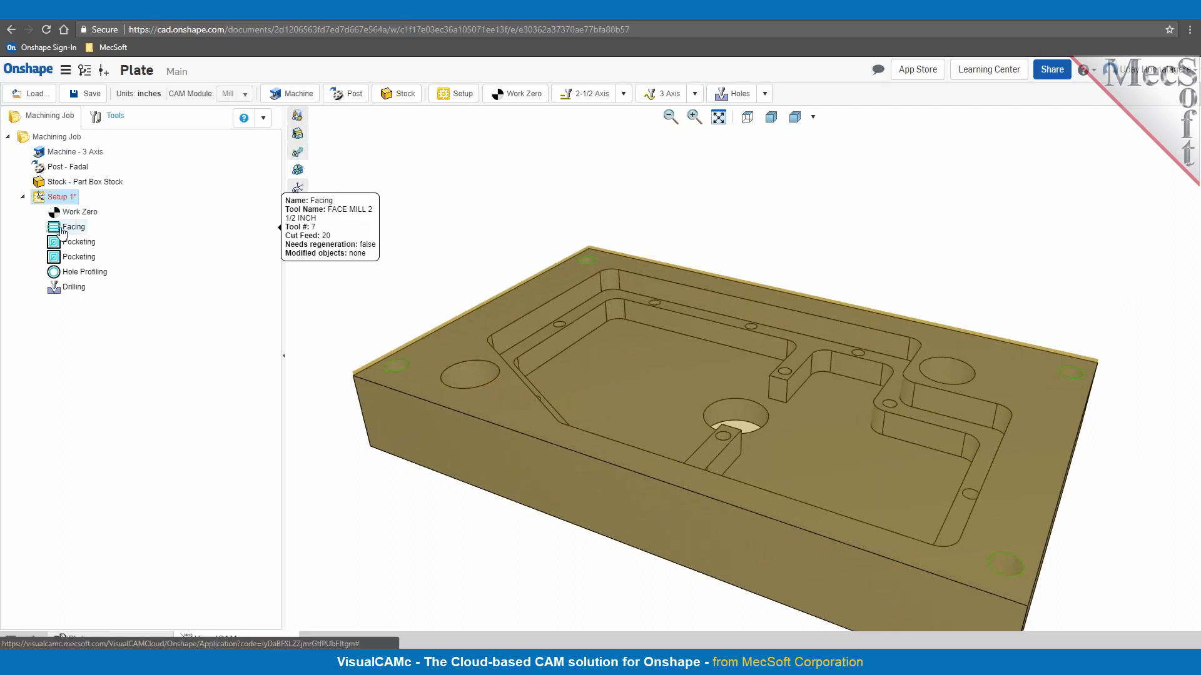
{"action": "left_click", "coordinate": [62, 231]}
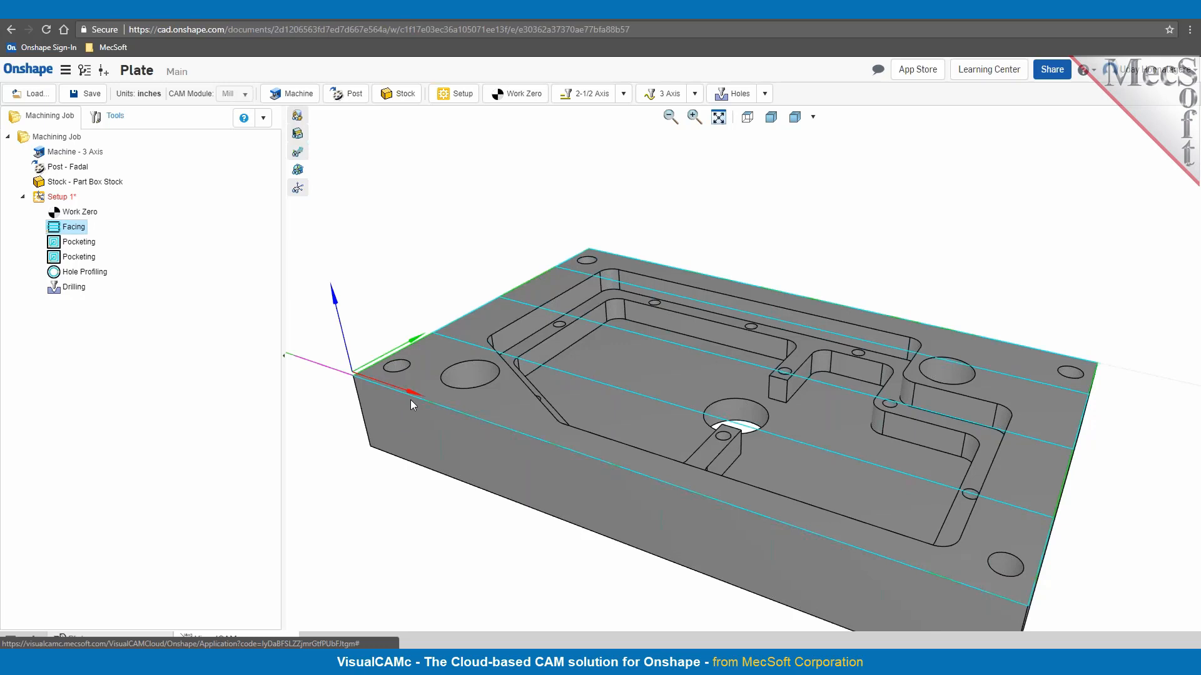
{"action": "scroll", "coordinate": [562, 551], "scroll_direction": "down", "scroll_amount": 2}
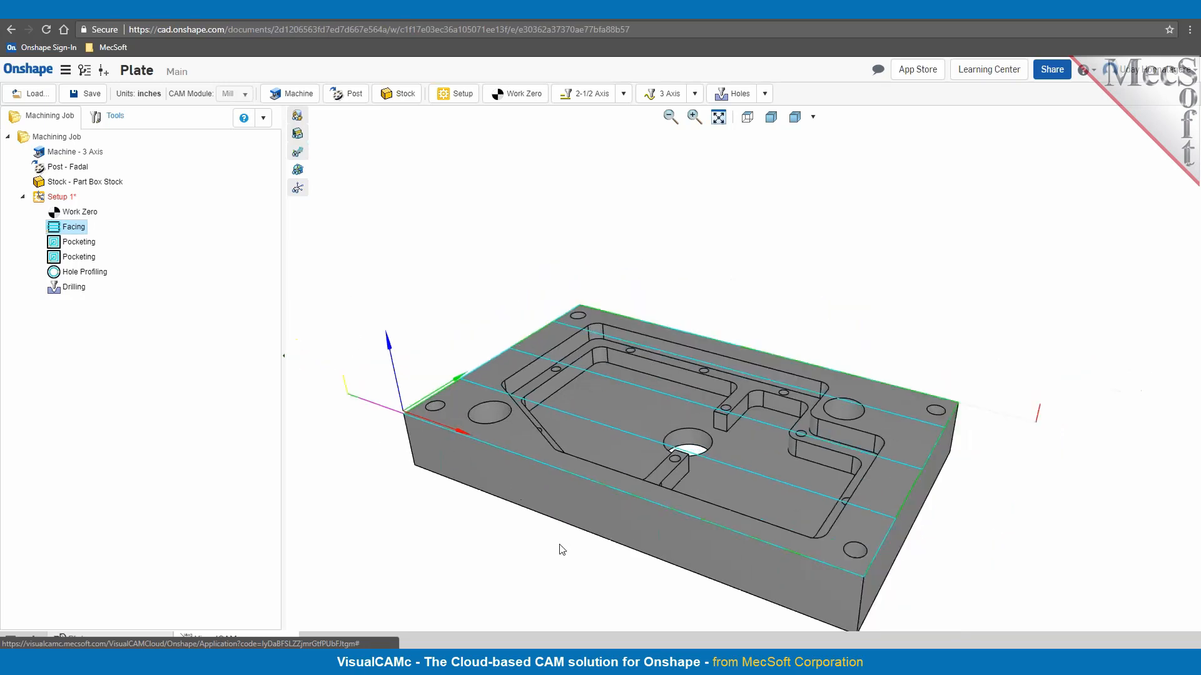
{"action": "scroll", "coordinate": [561, 553], "scroll_direction": "up", "scroll_amount": 4}
{"action": "scroll", "coordinate": [561, 553], "scroll_direction": "down", "scroll_amount": 1}
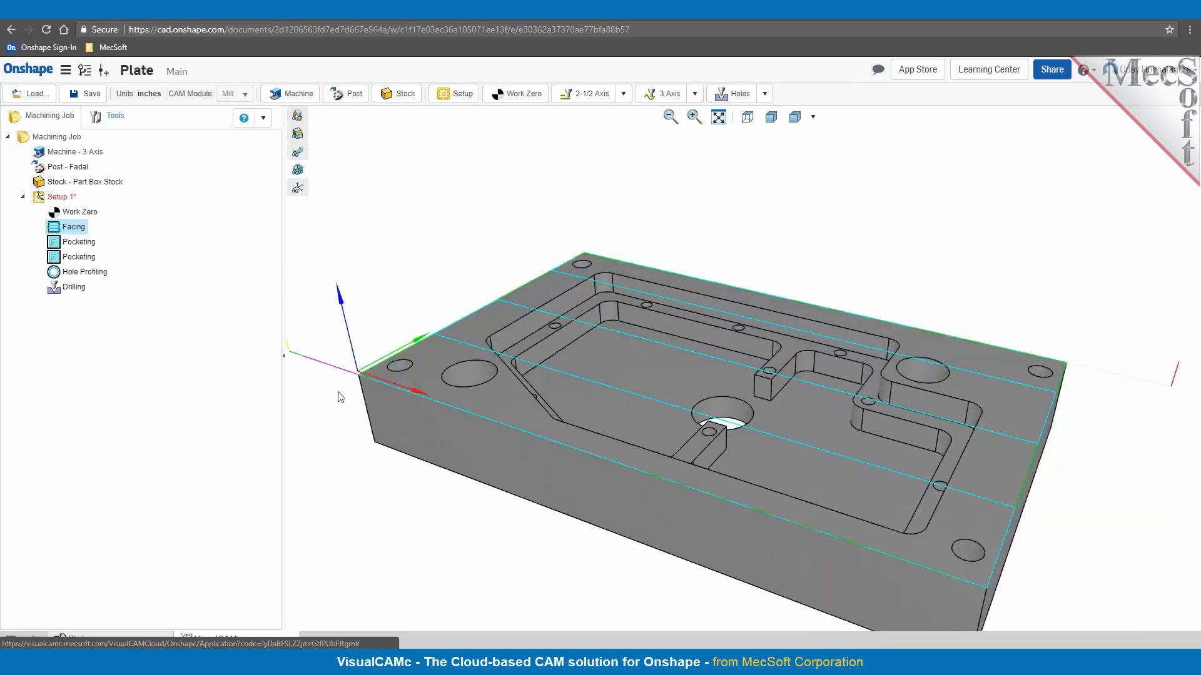
Open the Facing operation for editing and check its selected tool and general cutting parameters.
{"action": "double_click", "coordinate": [57, 226]}
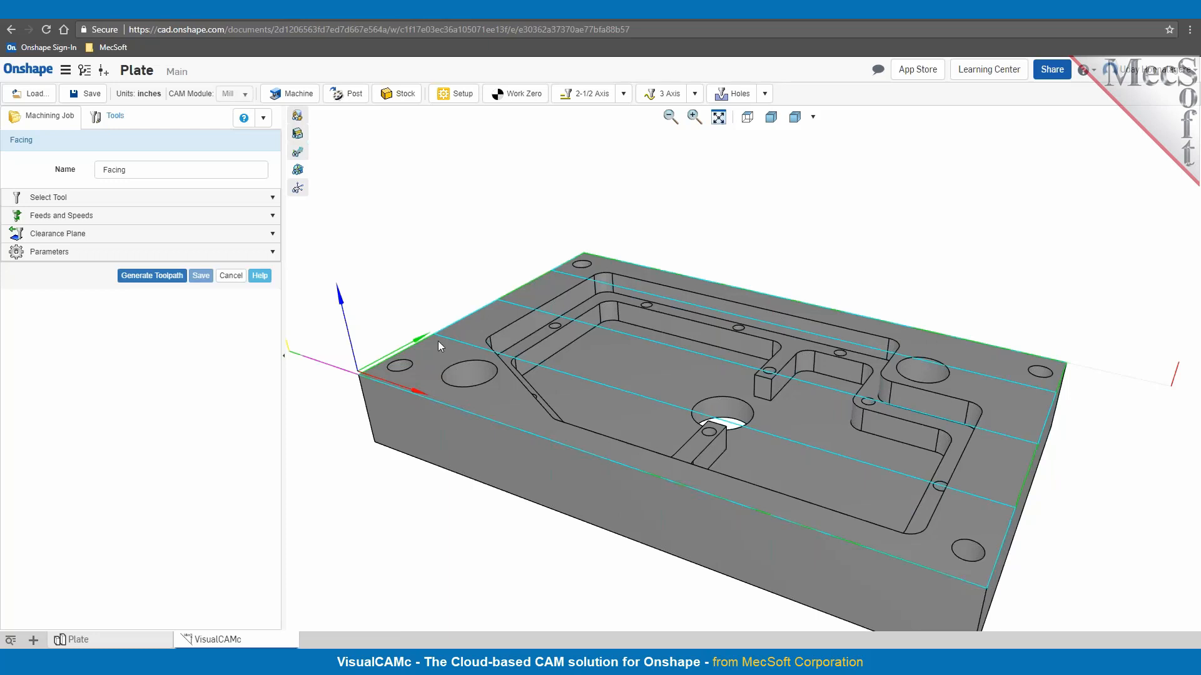
{"action": "left_click", "coordinate": [97, 197]}
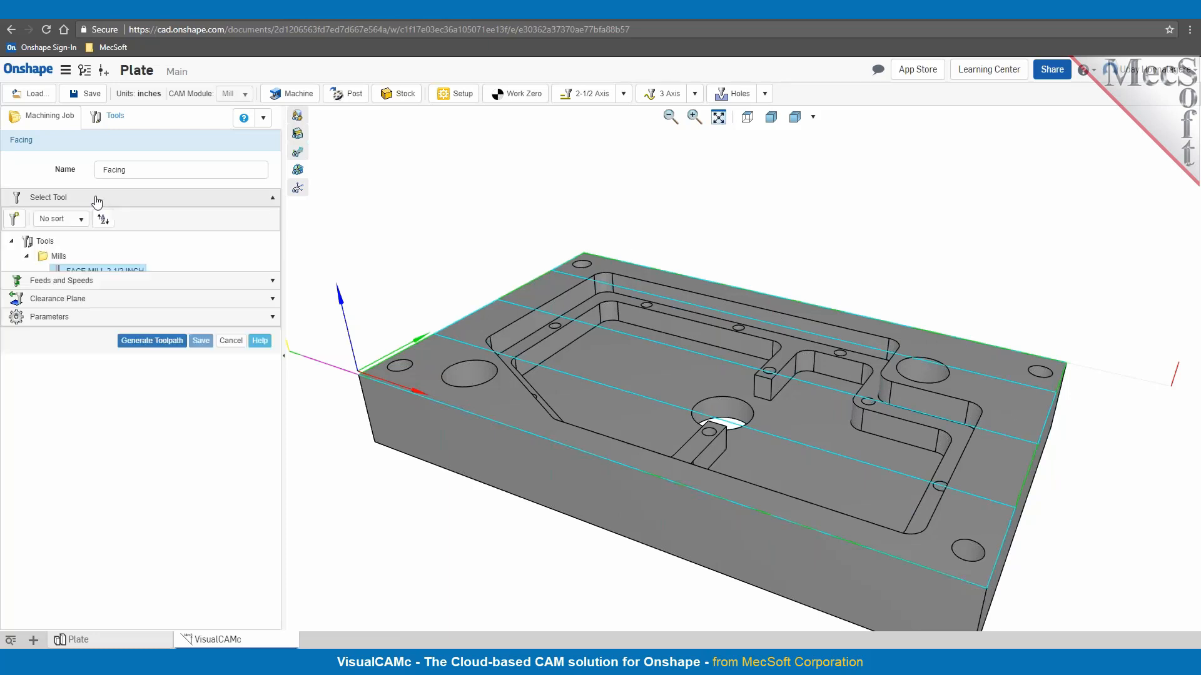
{"action": "mouse_move", "coordinate": [66, 276]}
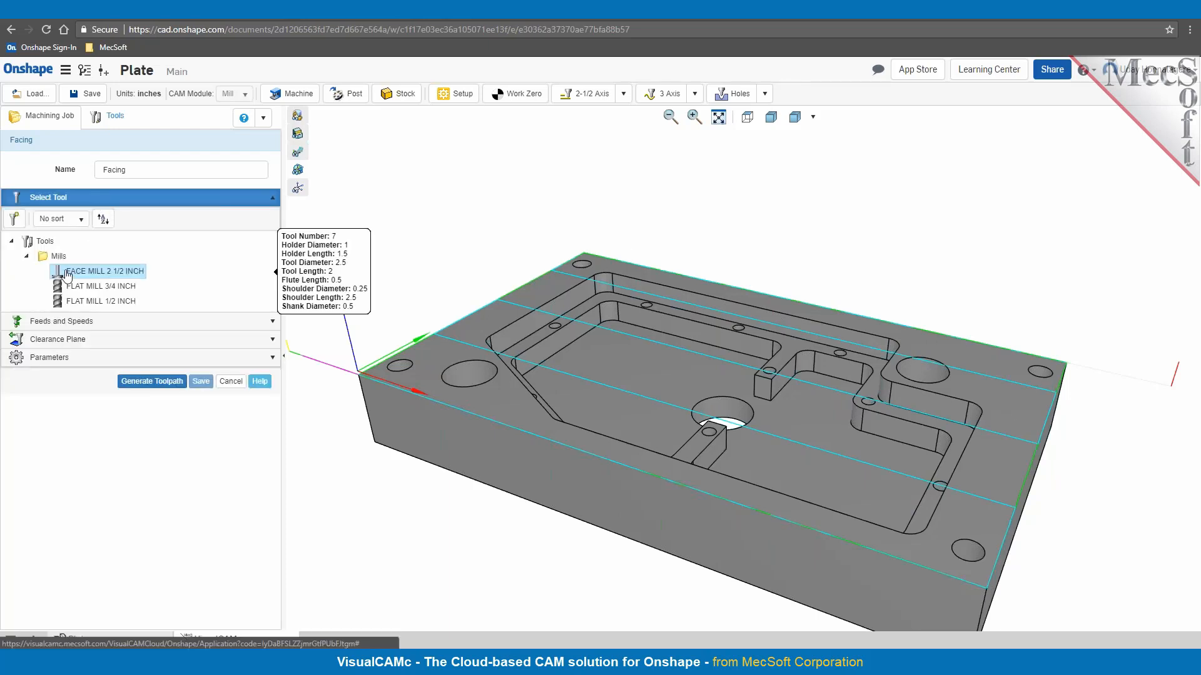
{"action": "left_click", "coordinate": [79, 361]}
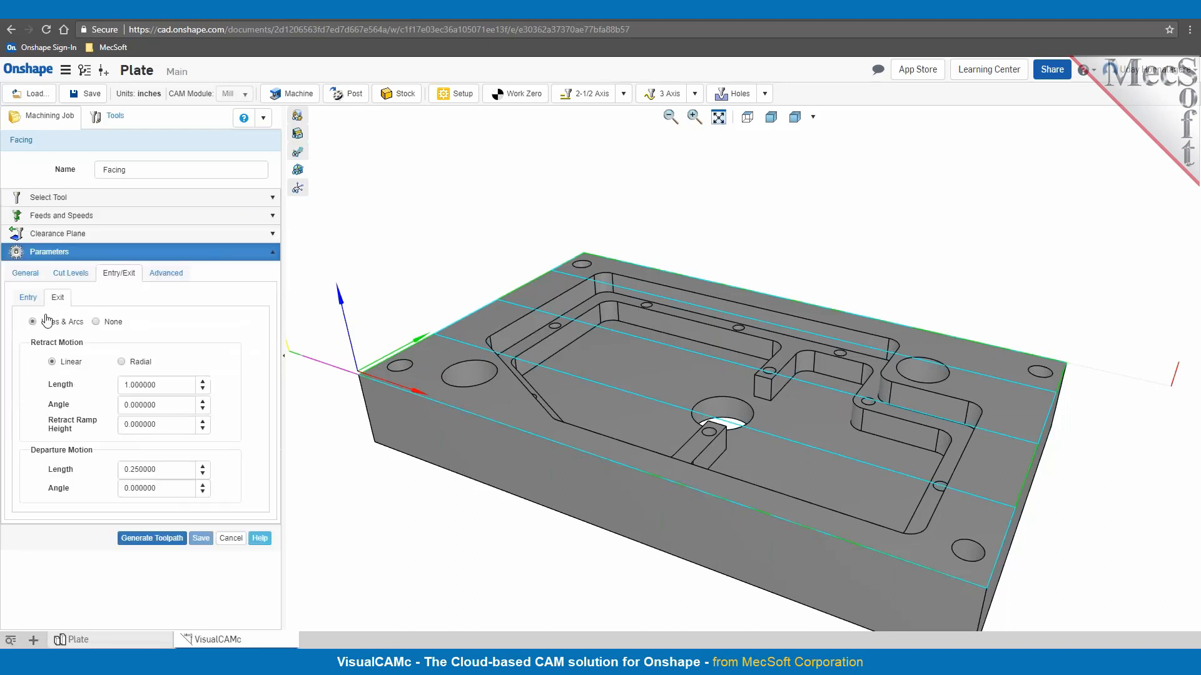
{"action": "left_click", "coordinate": [26, 274]}
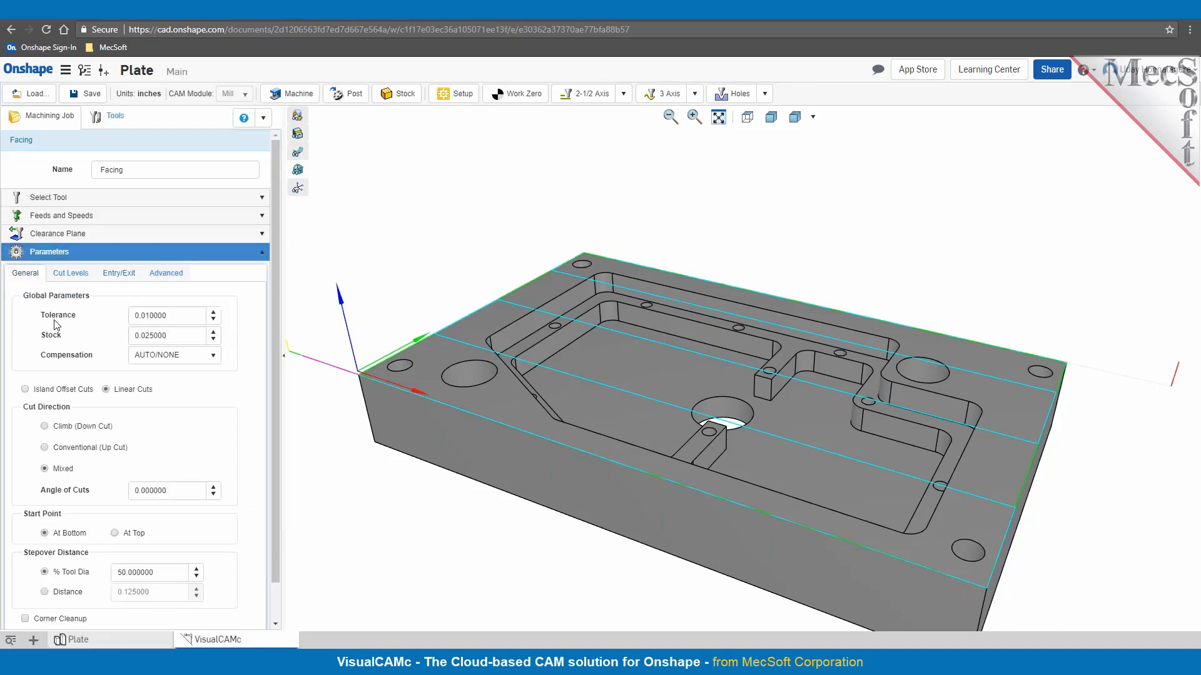
Try Island Offset Cuts for the Facing operation, set the pattern back to Linear Cuts, and regenerate the toolpath.
{"action": "left_click", "coordinate": [25, 390]}
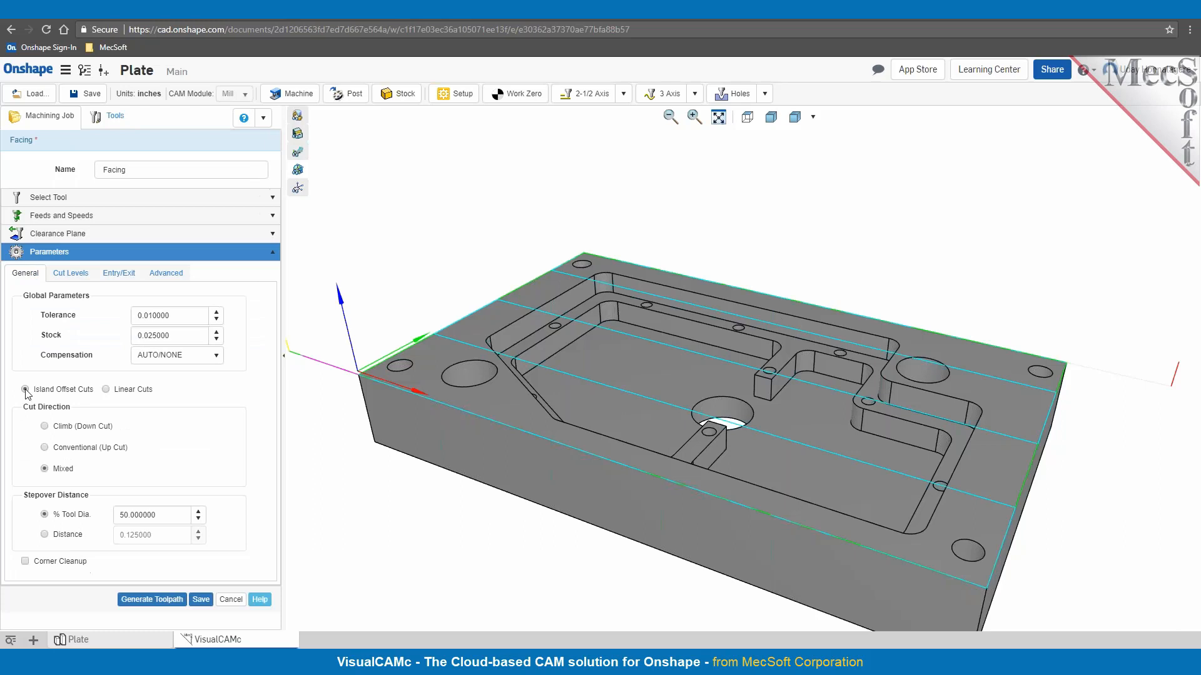
{"action": "left_click", "coordinate": [106, 389]}
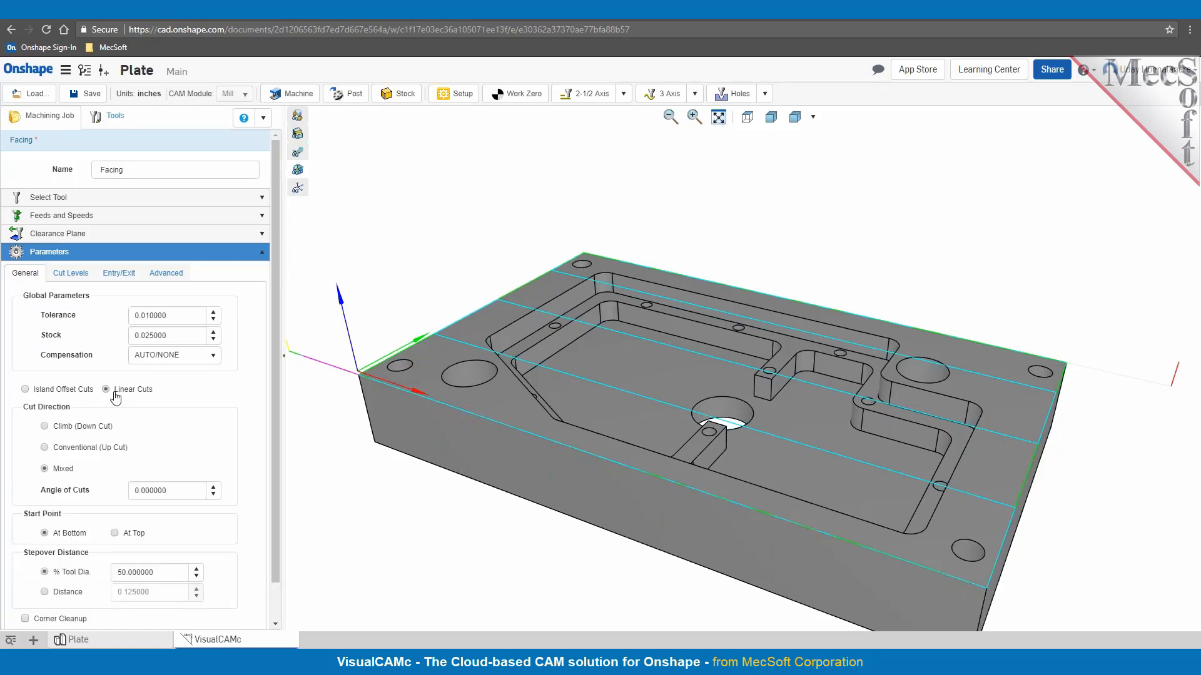
{"action": "scroll", "coordinate": [116, 398], "scroll_direction": "down", "scroll_amount": 2}
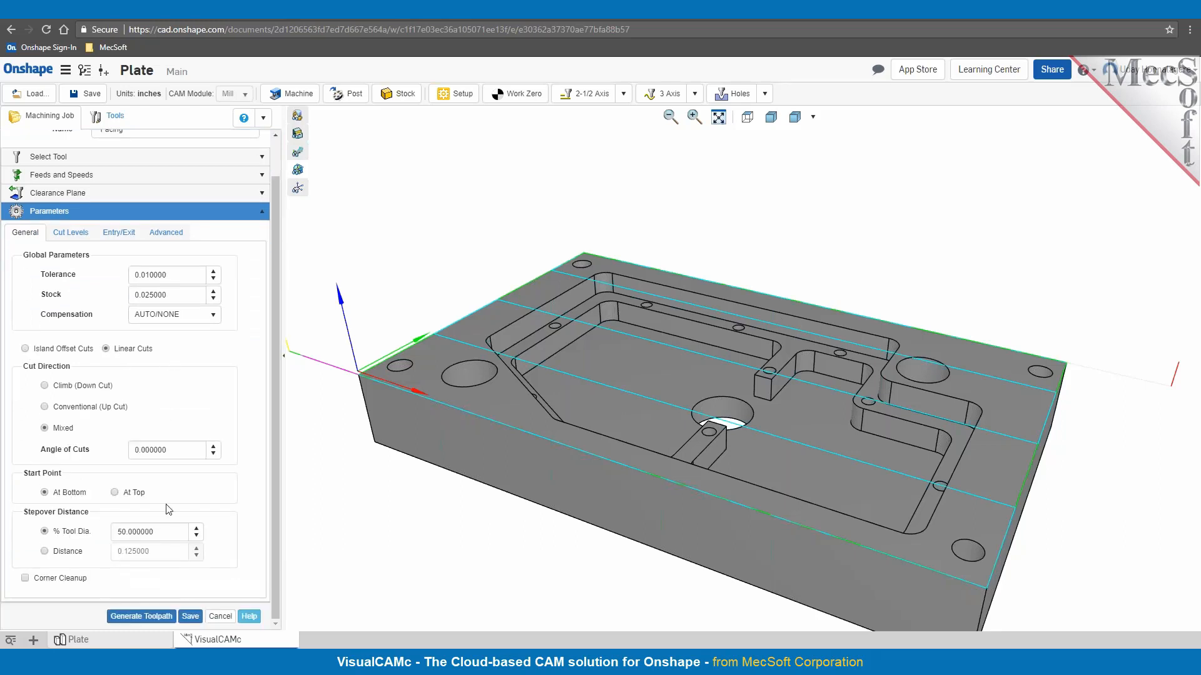
{"action": "left_click", "coordinate": [141, 616]}
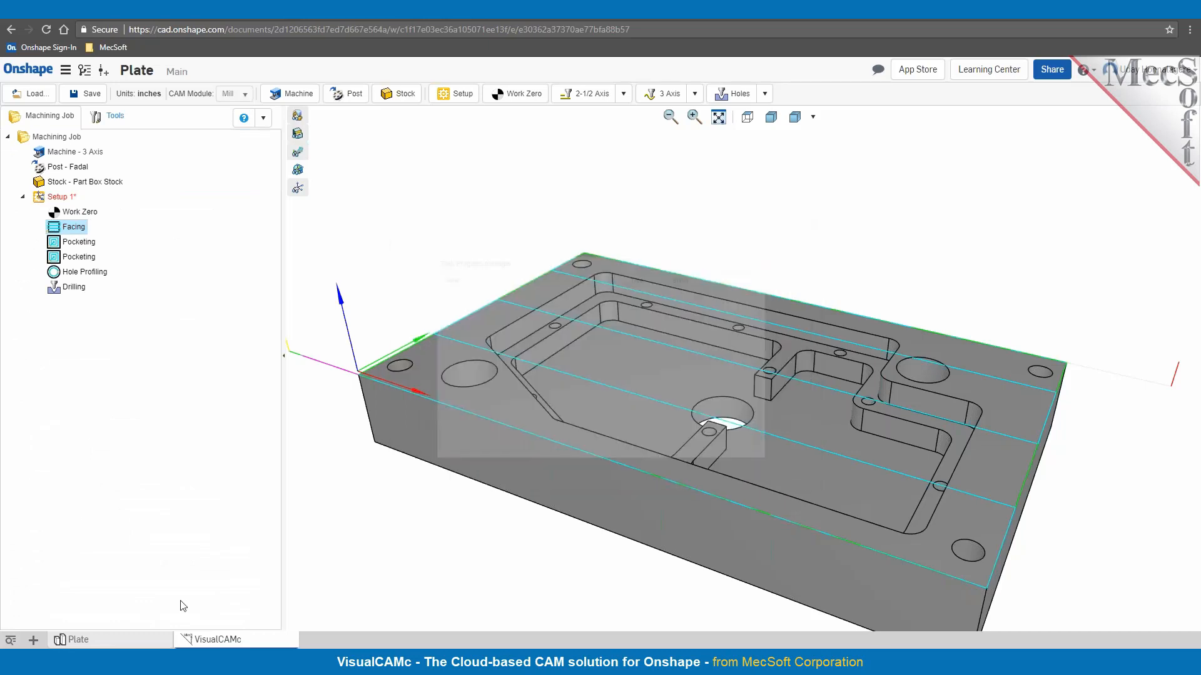
{"action": "scroll", "coordinate": [679, 538], "scroll_direction": "up", "scroll_amount": 2}
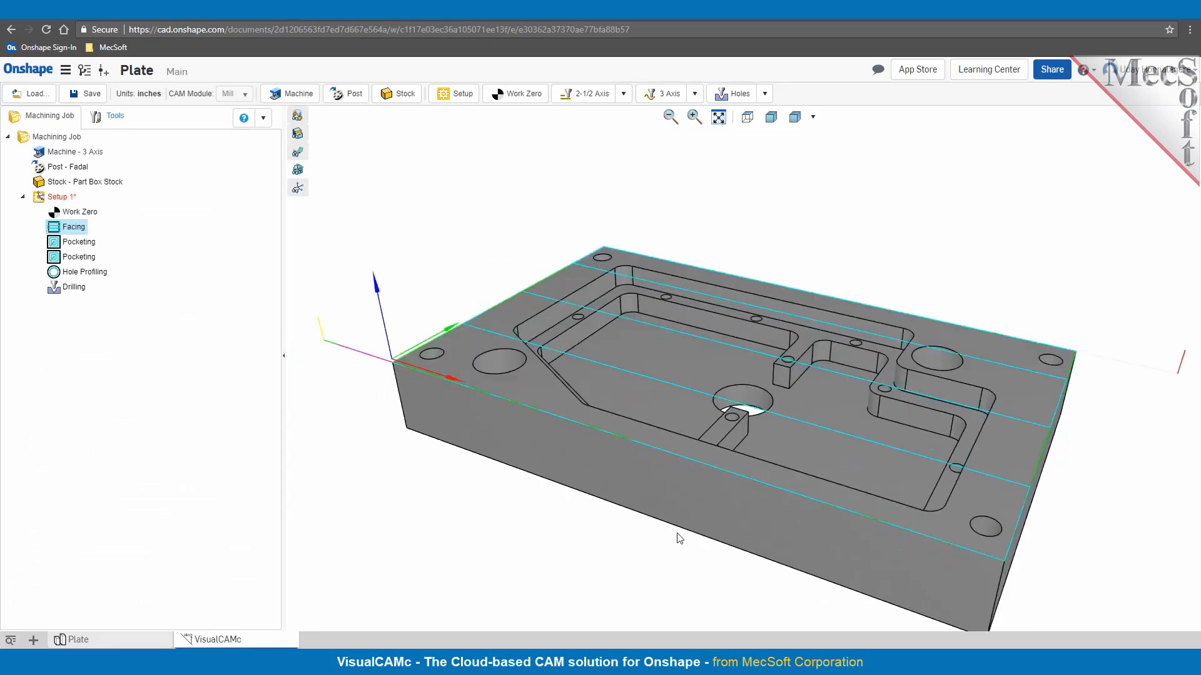
{"action": "scroll", "coordinate": [669, 528], "scroll_direction": "down", "scroll_amount": 2}
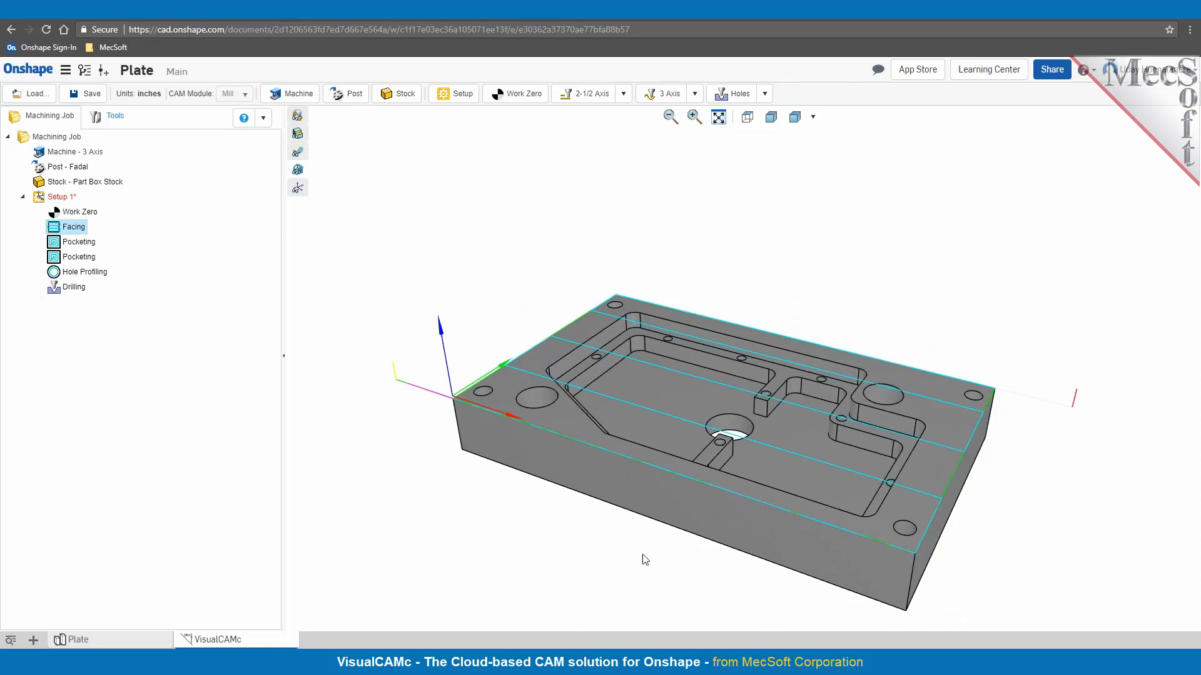
{"action": "middle_click_drag", "start_coordinate": [642, 555], "coordinate": [644, 545]}
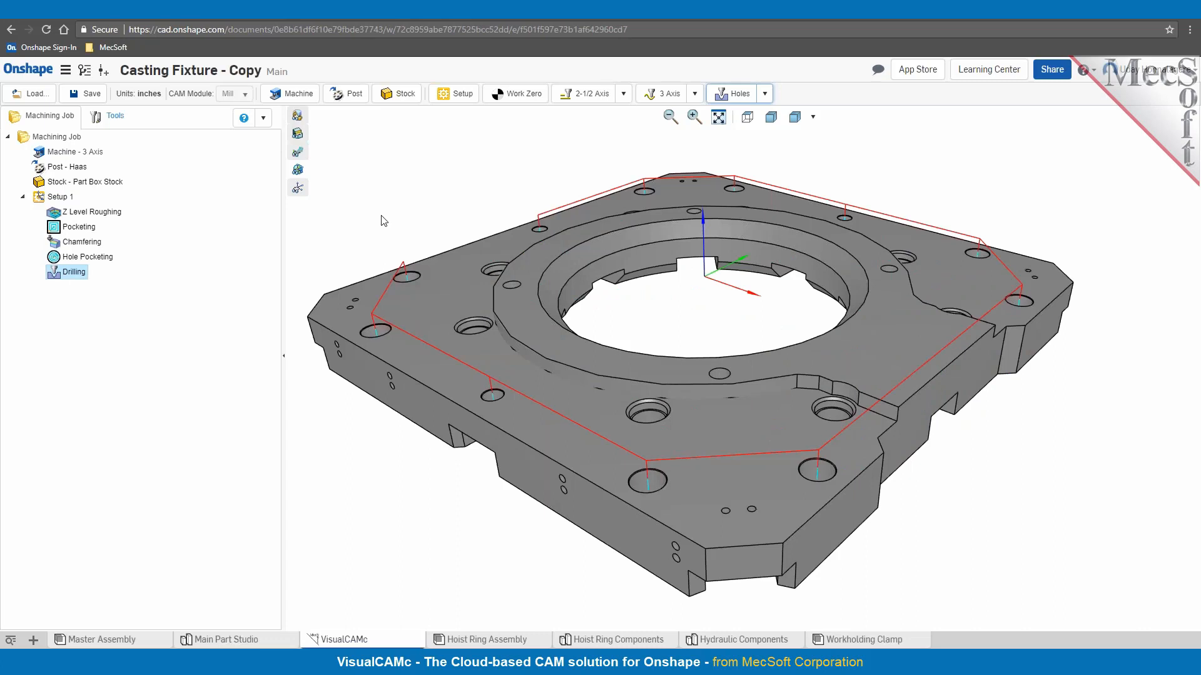
In the Casting Fixture - Copy document, display the Z Level Roughing toolpath and examine it over the whole part.
{"action": "scroll", "coordinate": [386, 220], "scroll_direction": "down", "scroll_amount": 2}
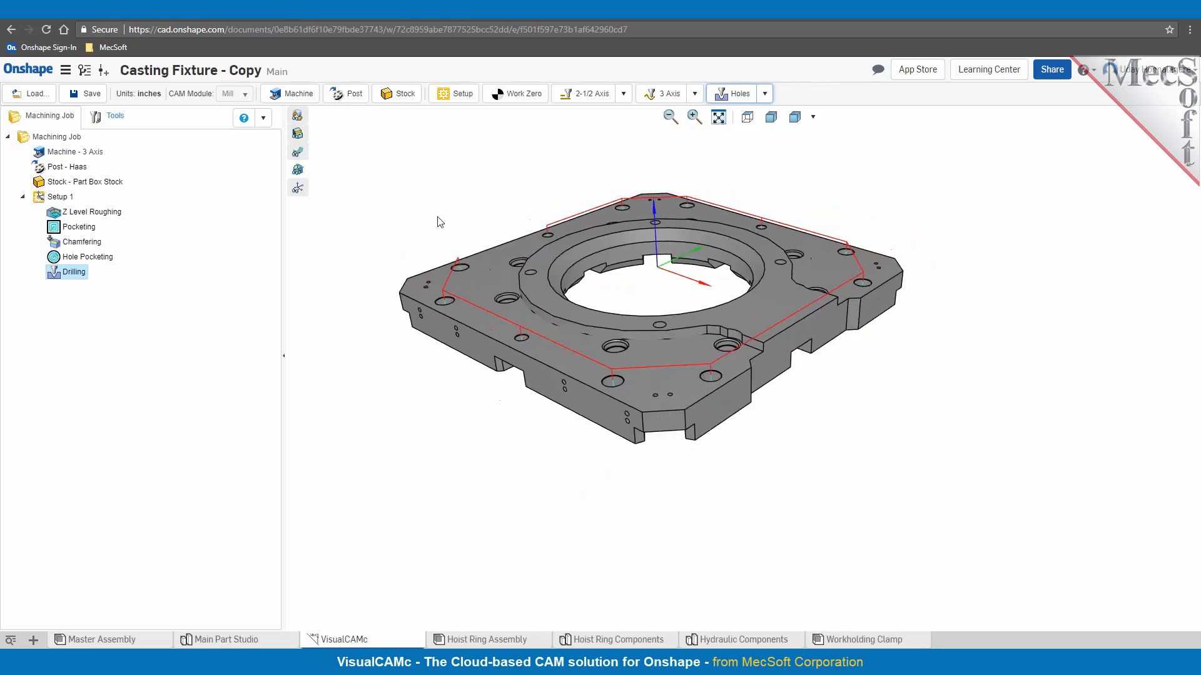
{"action": "key", "text": "f"}
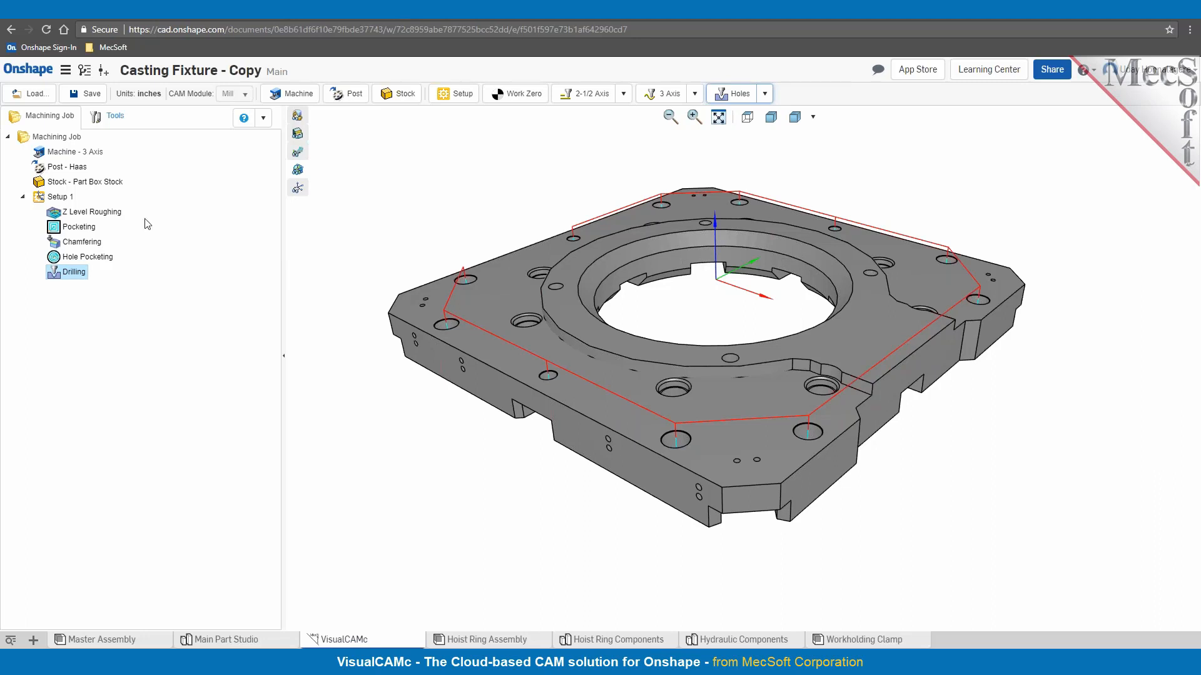
{"action": "left_click", "coordinate": [97, 213]}
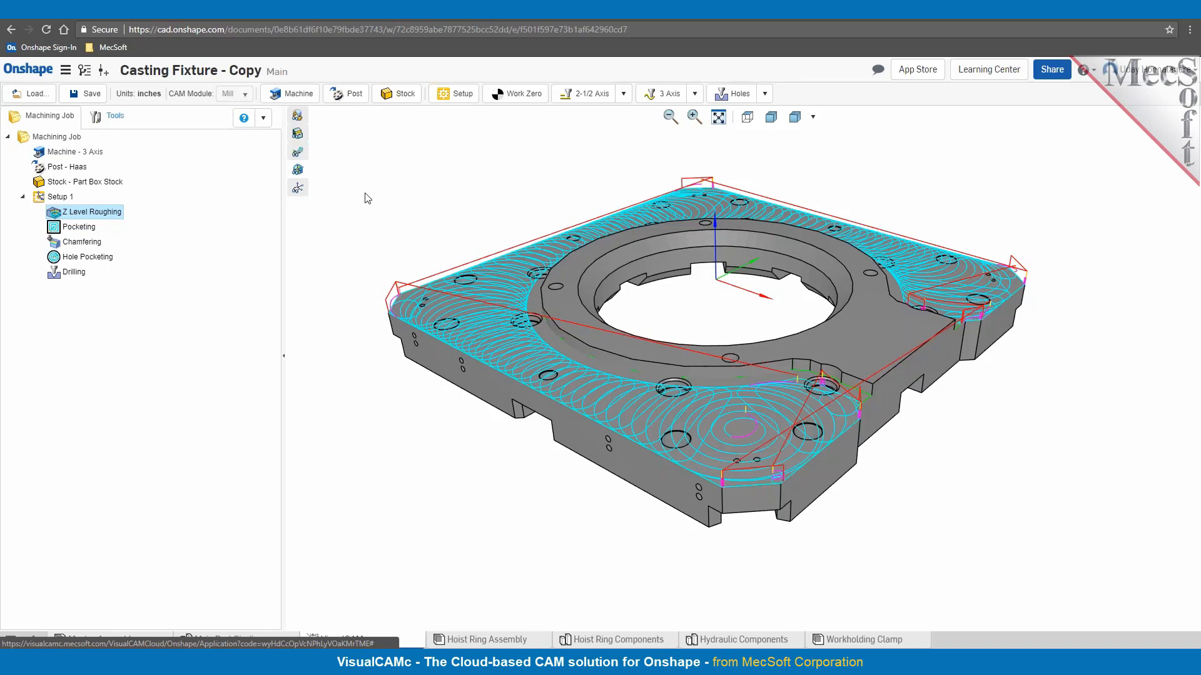
{"action": "scroll", "coordinate": [418, 195], "scroll_direction": "up", "scroll_amount": 2}
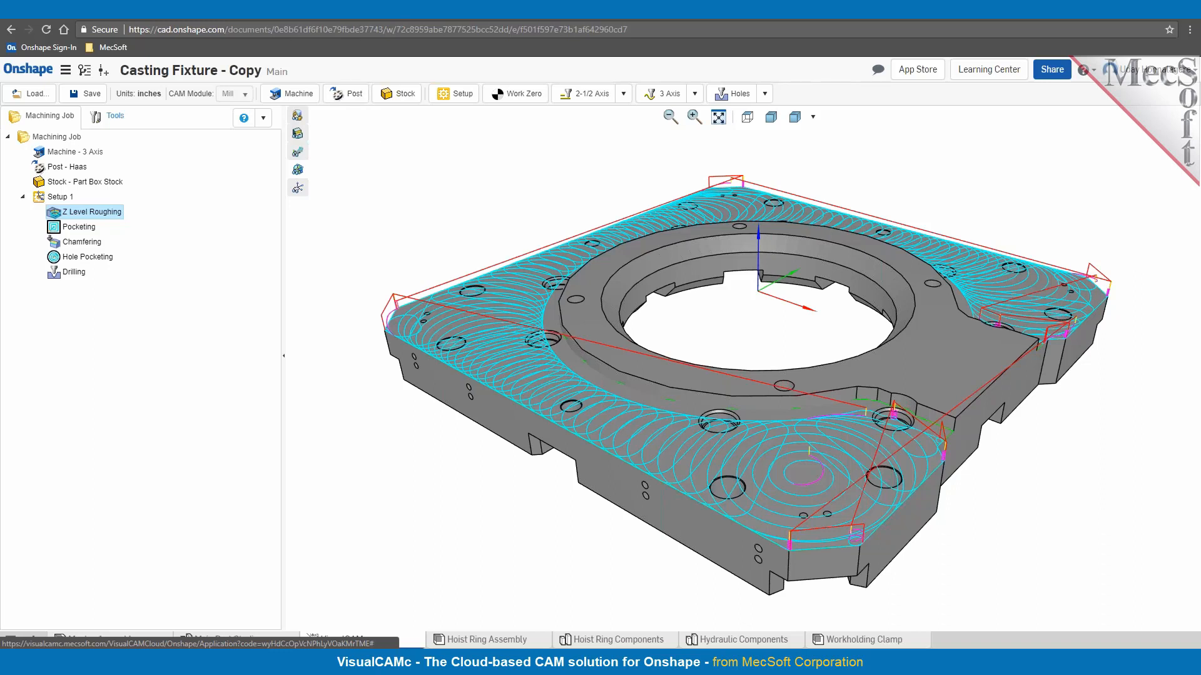
Switch to the Core Mold document and examine the mold part in its Part Studio.
{"action": "left_click", "coordinate": [326, 11]}
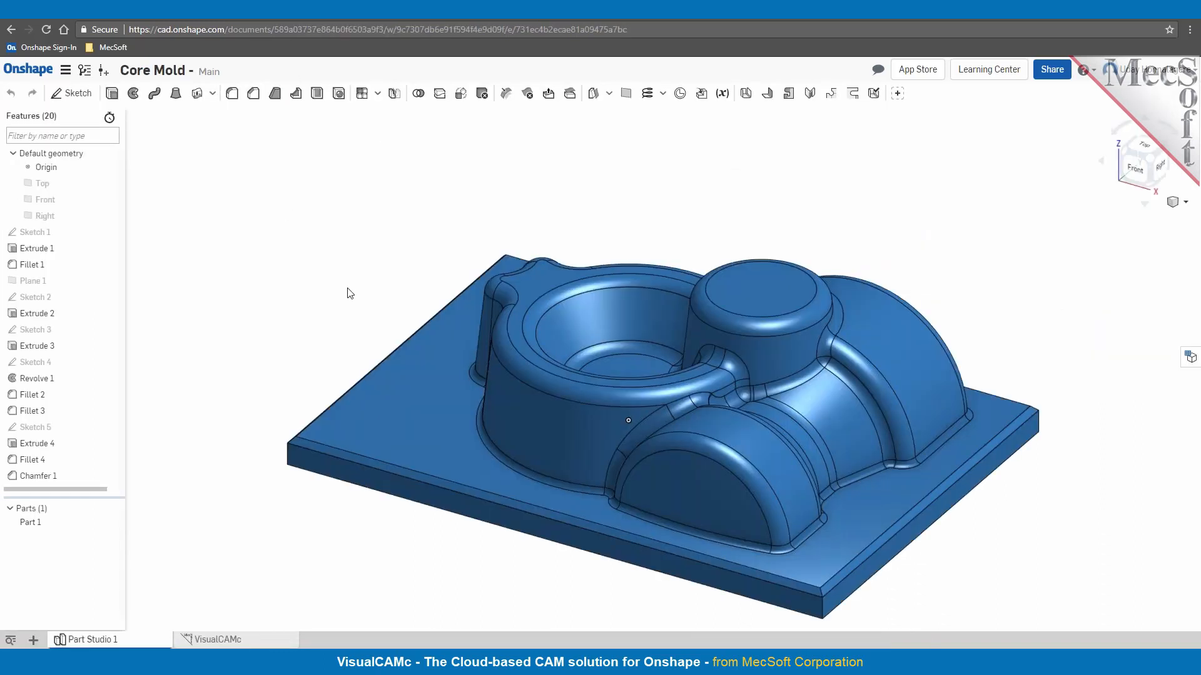
{"action": "right_click_drag", "start_coordinate": [334, 285], "coordinate": [342, 282]}
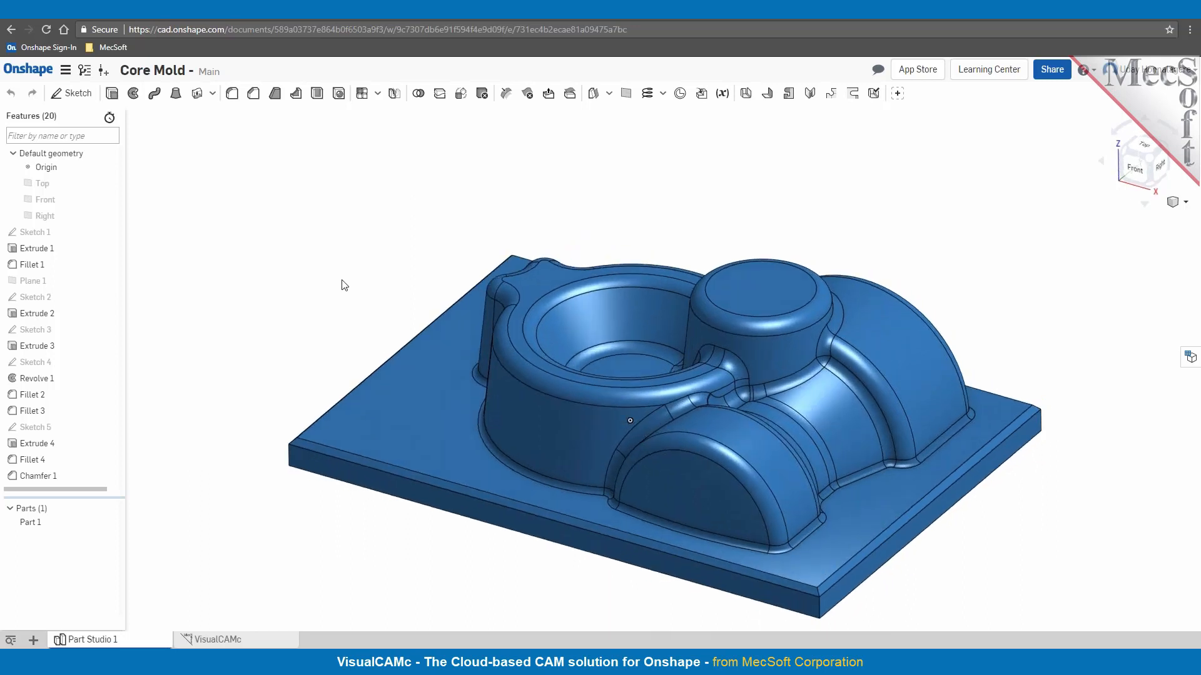
{"action": "left_click", "coordinate": [388, 361]}
{"action": "left_click", "coordinate": [363, 351]}
Check which VisualCAMc applications can be added, open the Core Mold's existing VisualCAMc workspace, and inspect the part there.
{"action": "left_click", "coordinate": [33, 639]}
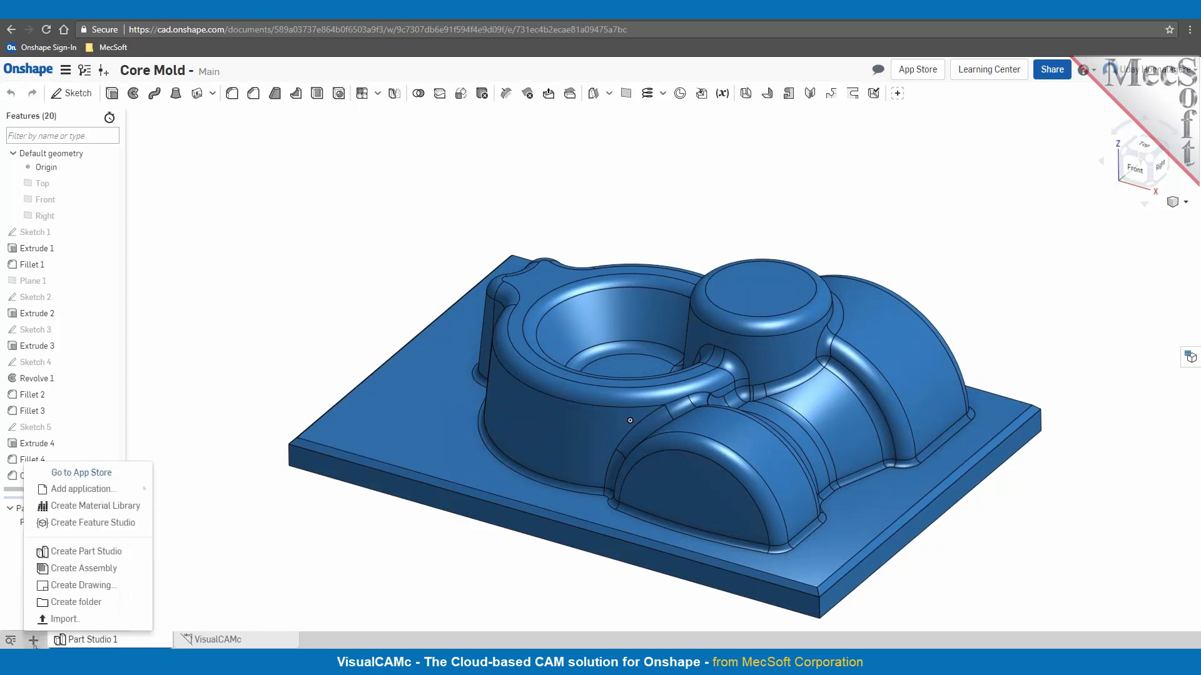
{"action": "mouse_move", "coordinate": [107, 494]}
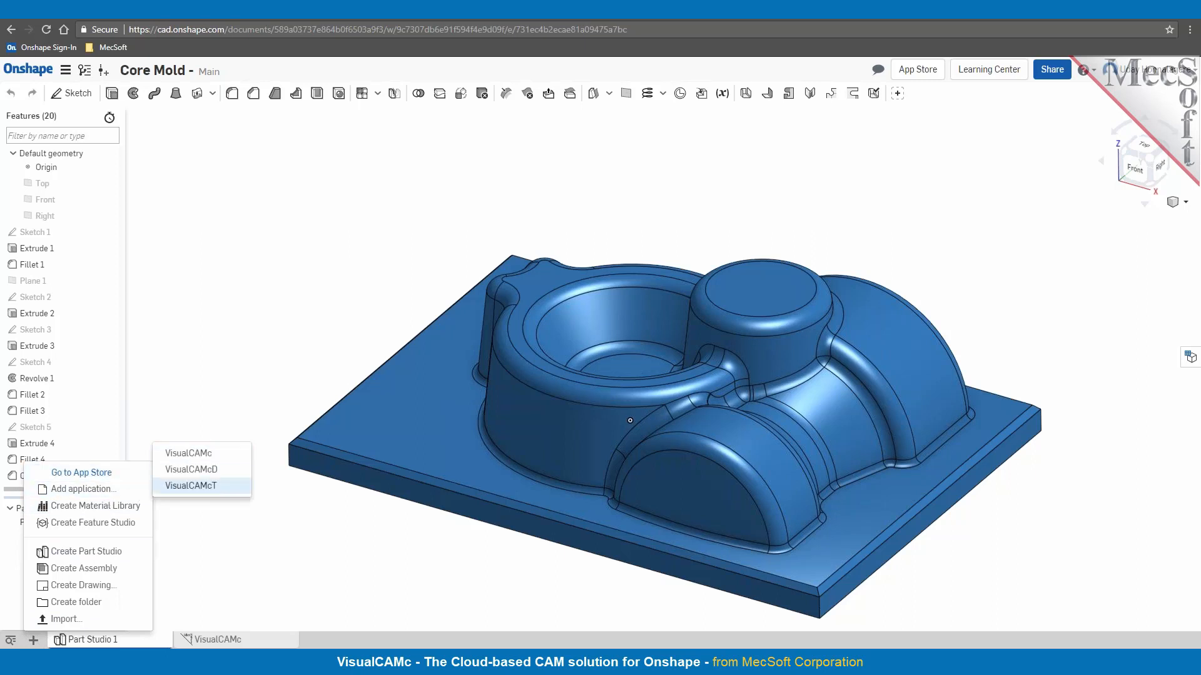
{"action": "left_click", "coordinate": [211, 638]}
{"action": "right_click_drag", "start_coordinate": [528, 513], "coordinate": [748, 542]}
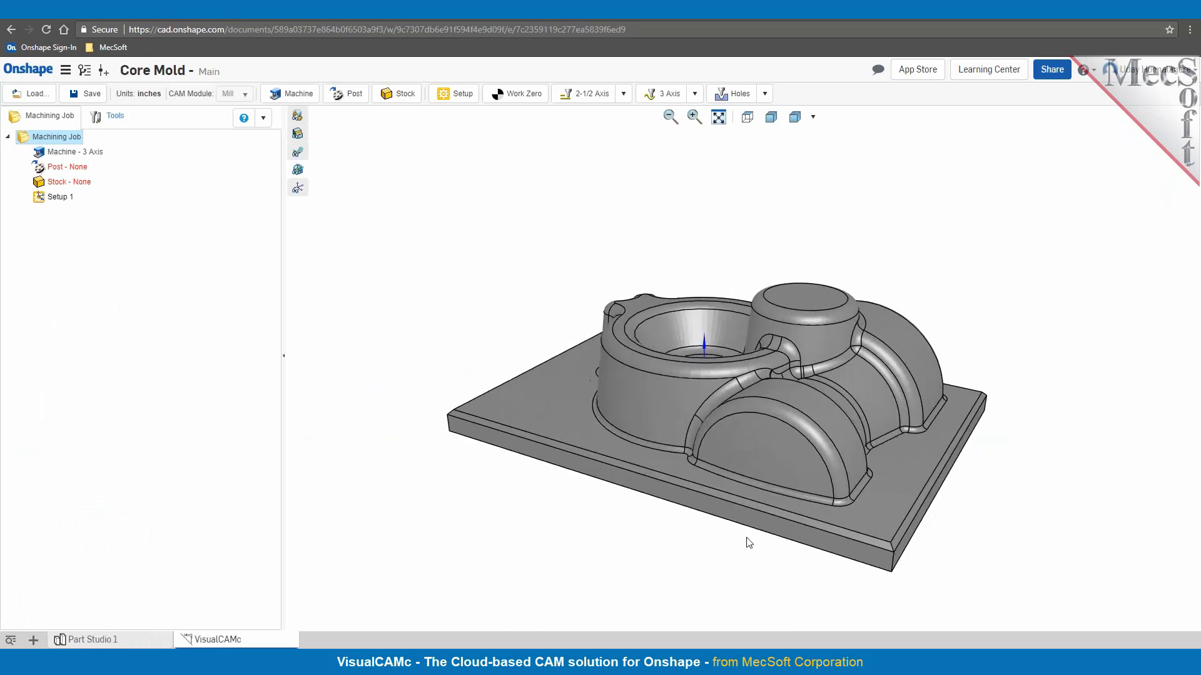
{"action": "scroll", "coordinate": [749, 543], "scroll_direction": "up", "scroll_amount": 2}
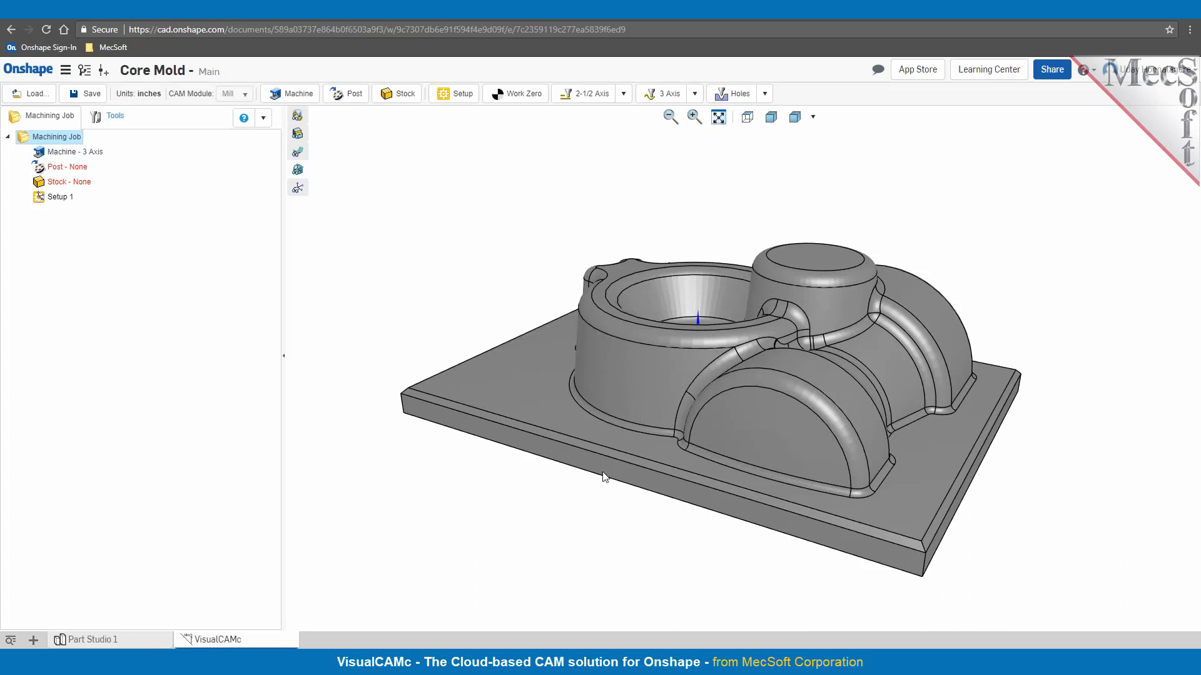
{"action": "mouse_move", "coordinate": [605, 500]}
{"action": "right_mouse_down"}
{"action": "mouse_move", "coordinate": [611, 519]}
{"action": "mouse_move", "coordinate": [620, 507]}
{"action": "mouse_move", "coordinate": [596, 510]}
{"action": "right_mouse_up"}
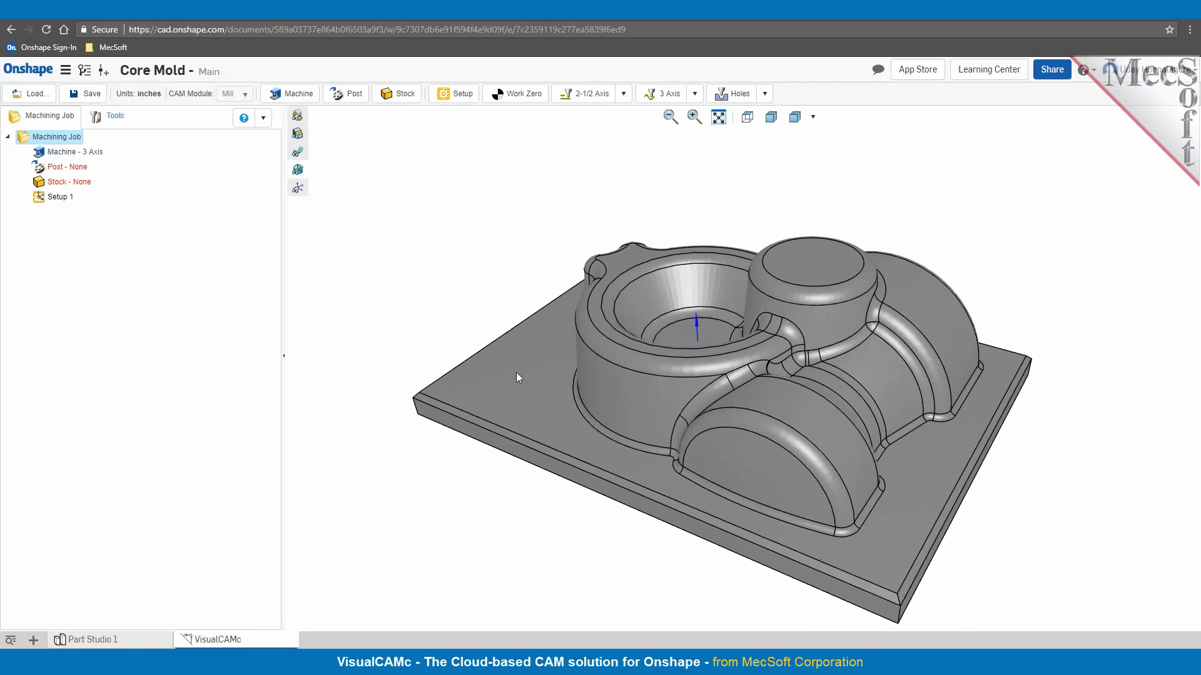
Define the machine for the Core Mold job with the cutting direction set to World Z, and save it.
{"action": "left_click", "coordinate": [288, 95]}
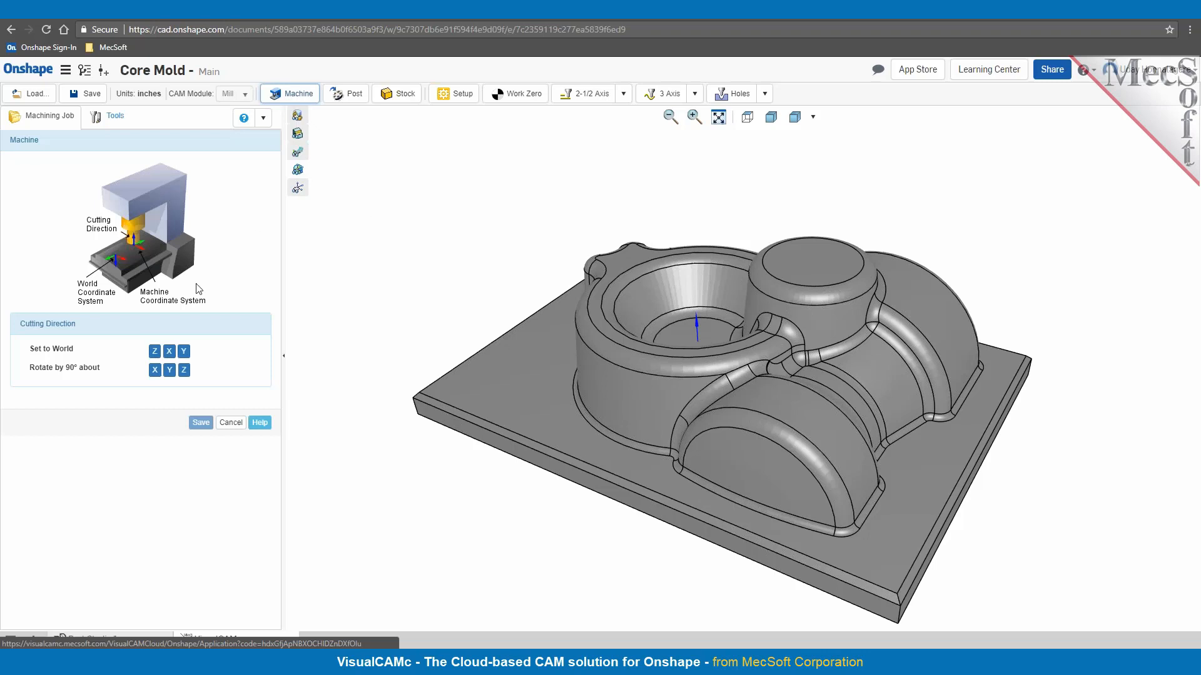
{"action": "left_click", "coordinate": [155, 352]}
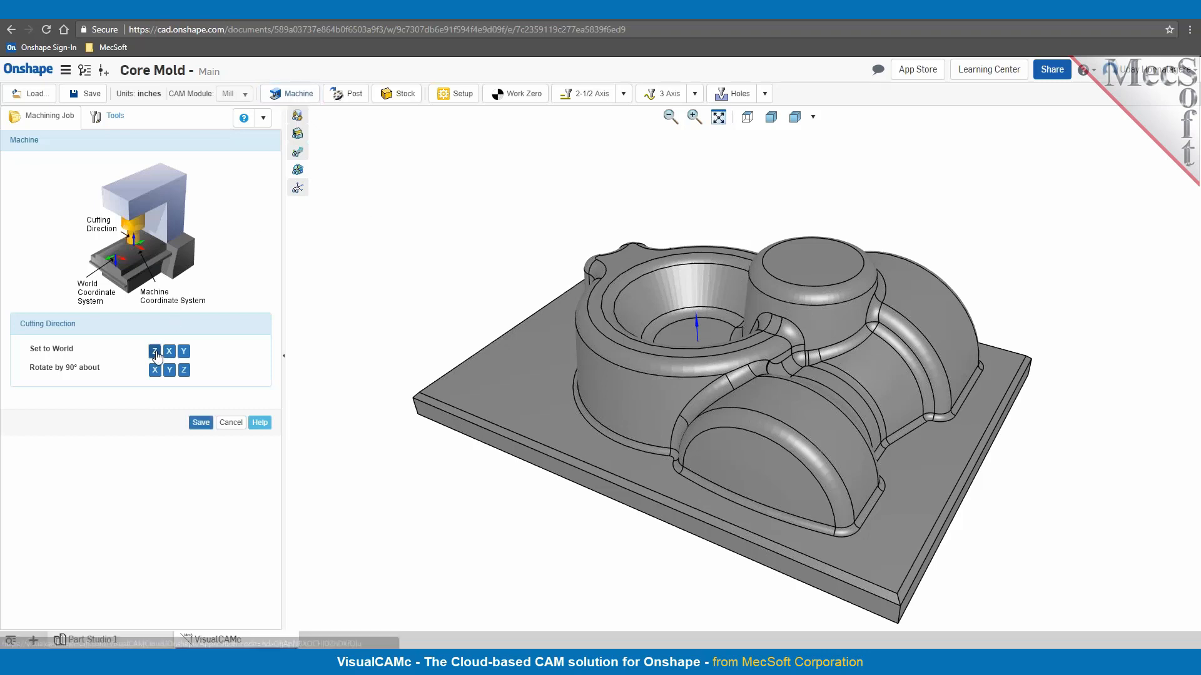
{"action": "left_click", "coordinate": [200, 422]}
{"action": "left_click", "coordinate": [479, 386]}
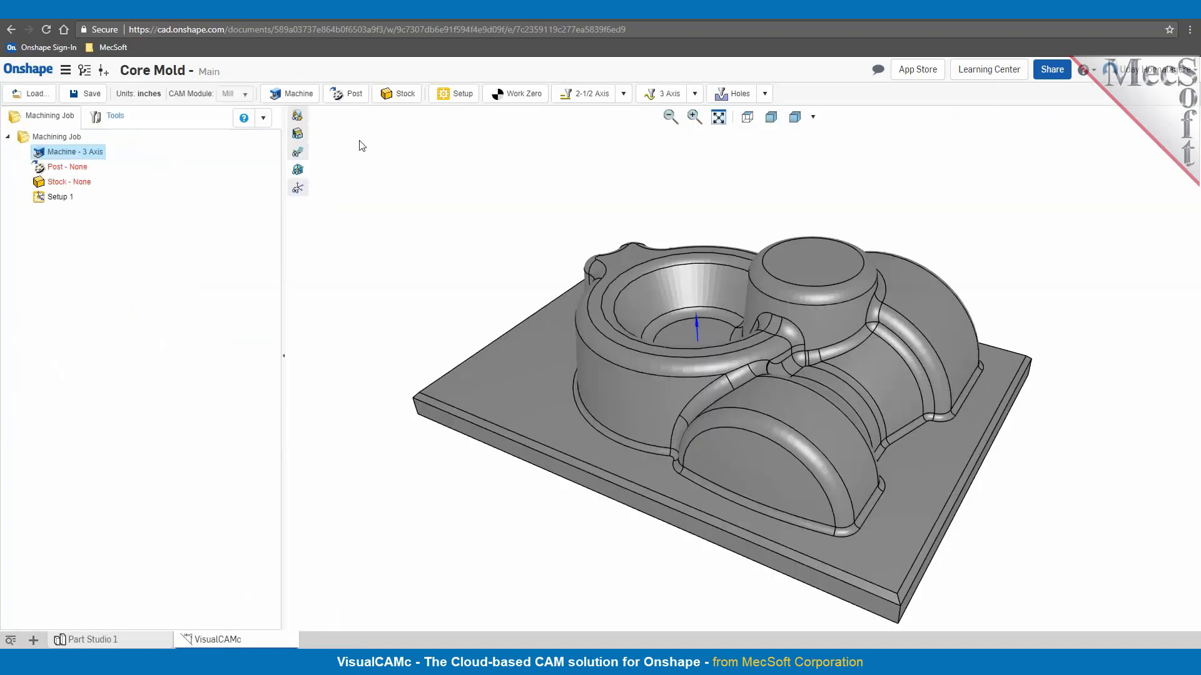
Assign Fanuc0m as the post-processor of the Core Mold machining job.
{"action": "left_click", "coordinate": [347, 94]}
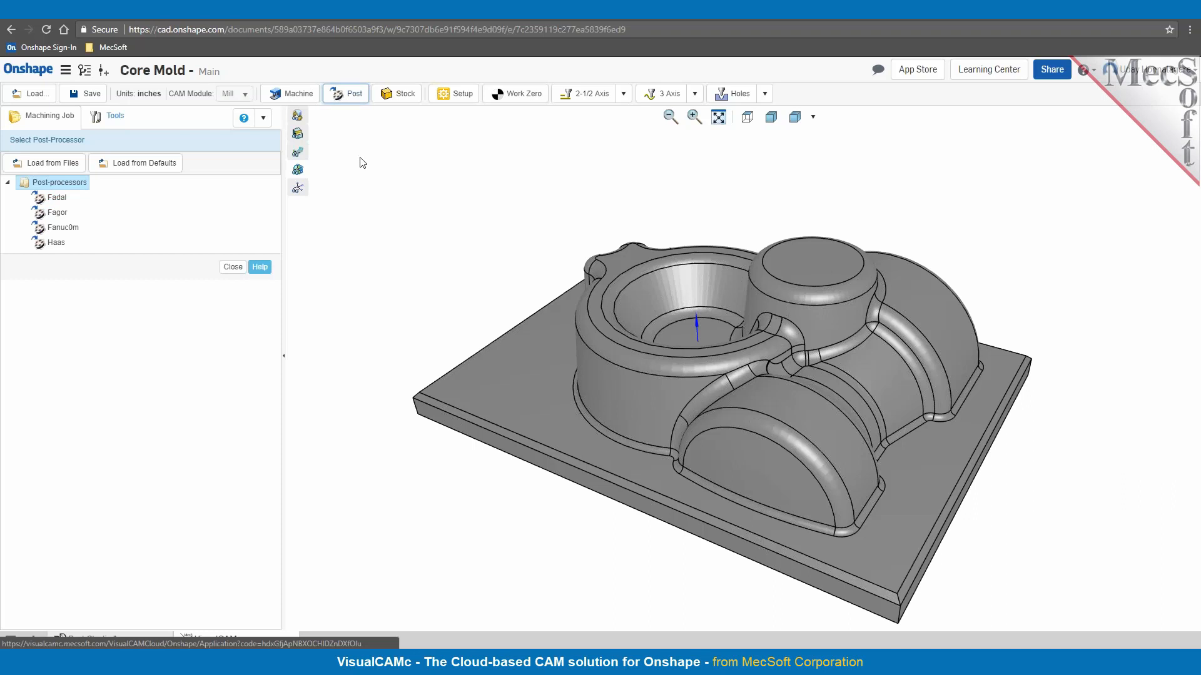
{"action": "left_click", "coordinate": [62, 230]}
{"action": "left_click", "coordinate": [63, 230]}
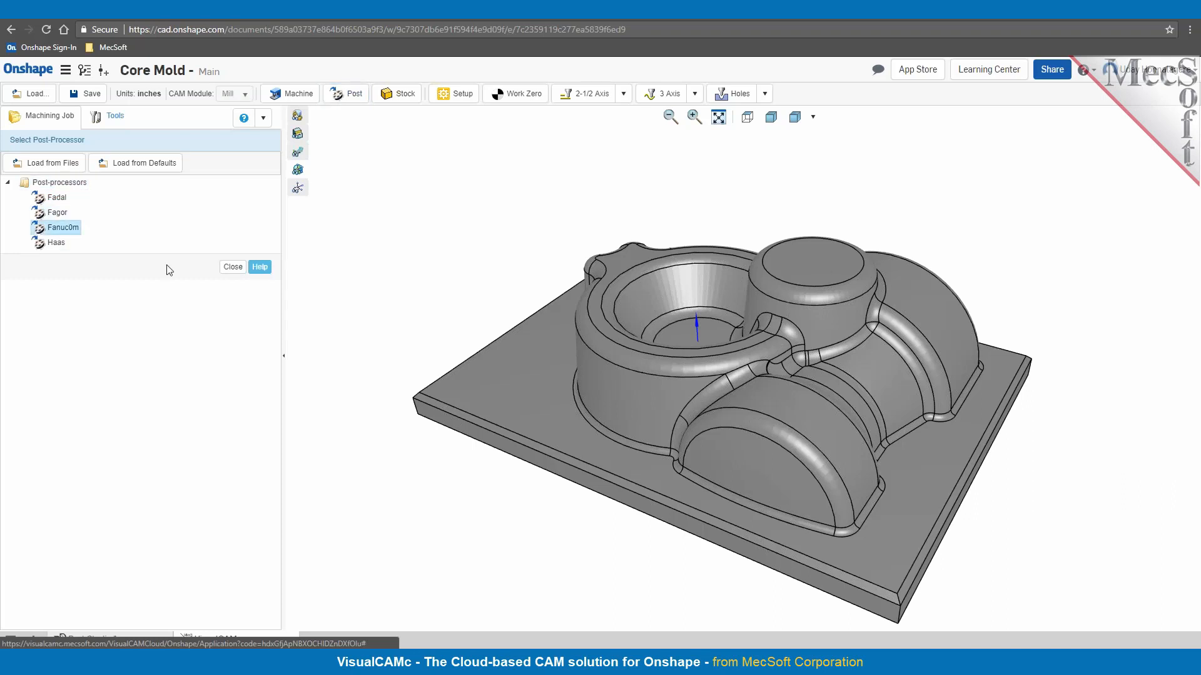
{"action": "left_click", "coordinate": [229, 269]}
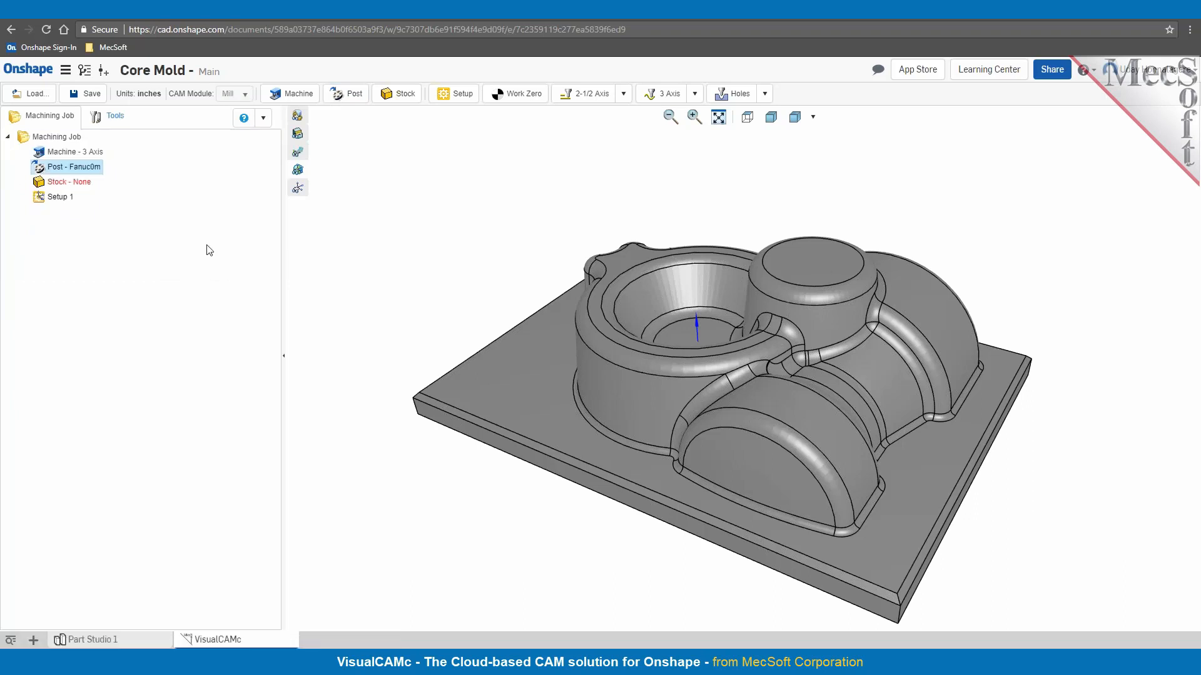
Define a Part Box Stock around the Core Mold with zero X, Y and Z offsets, and save it.
{"action": "left_click", "coordinate": [401, 94]}
{"action": "left_click", "coordinate": [87, 448]}
{"action": "right_click_drag", "start_coordinate": [614, 490], "coordinate": [456, 322]}
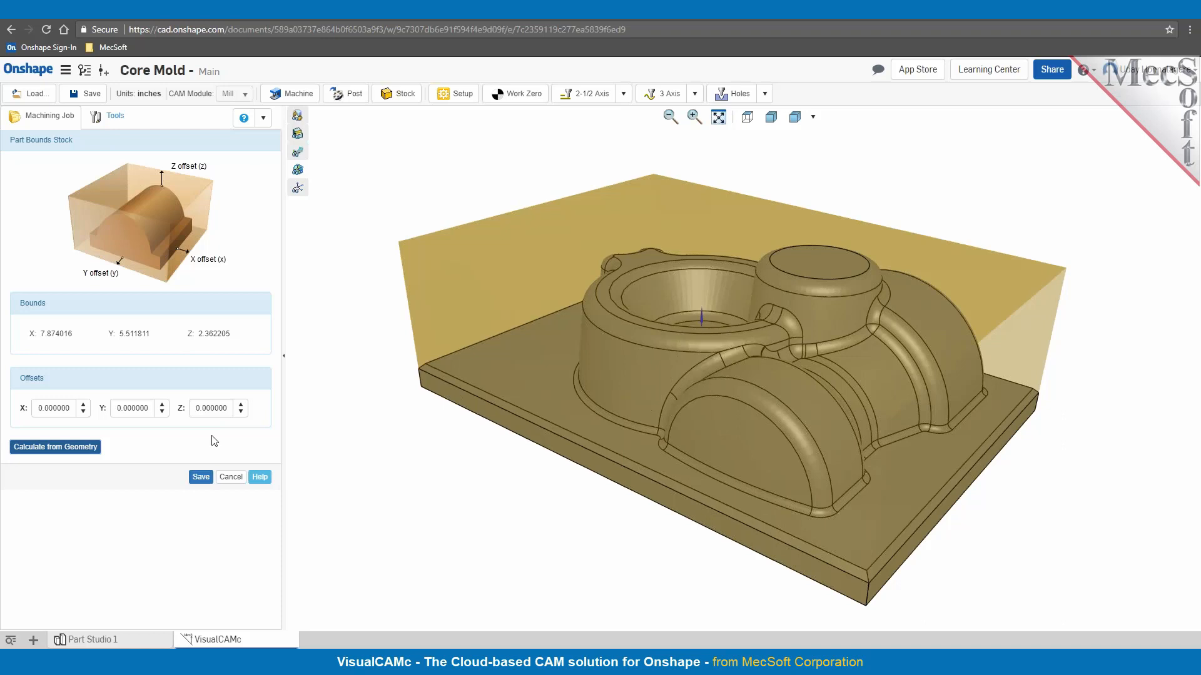
{"action": "left_click", "coordinate": [201, 478]}
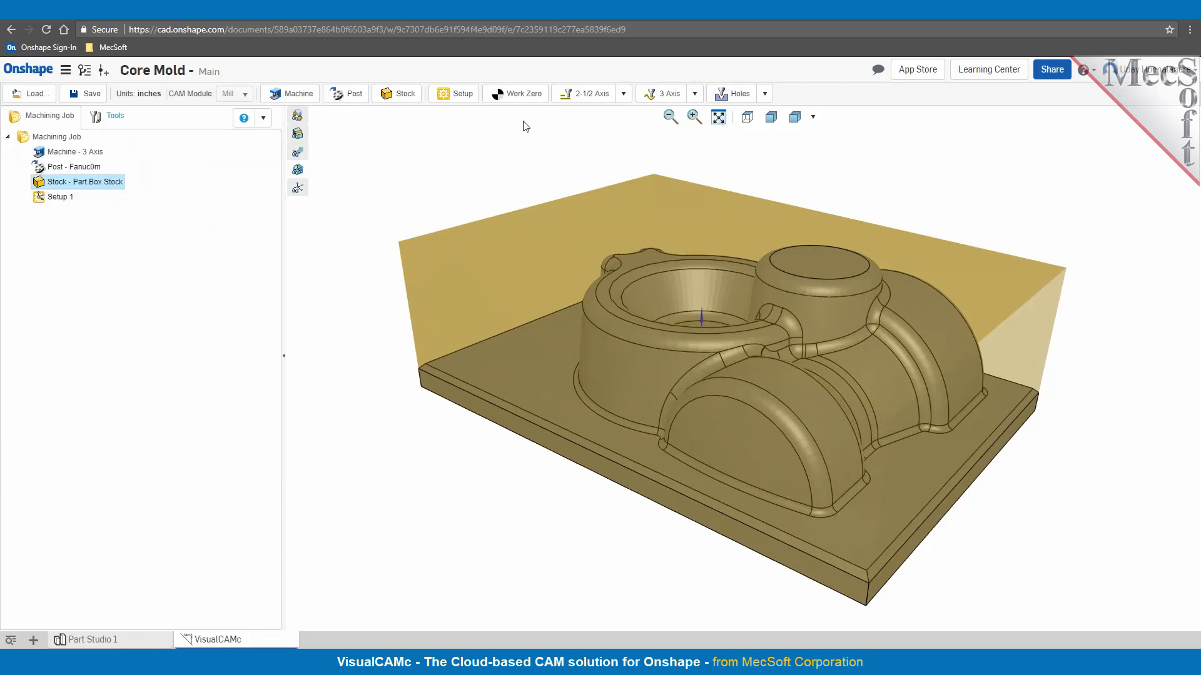
Create the work zero on the stock box at the Highest Z face in the South West position, and save it.
{"action": "left_click", "coordinate": [526, 99]}
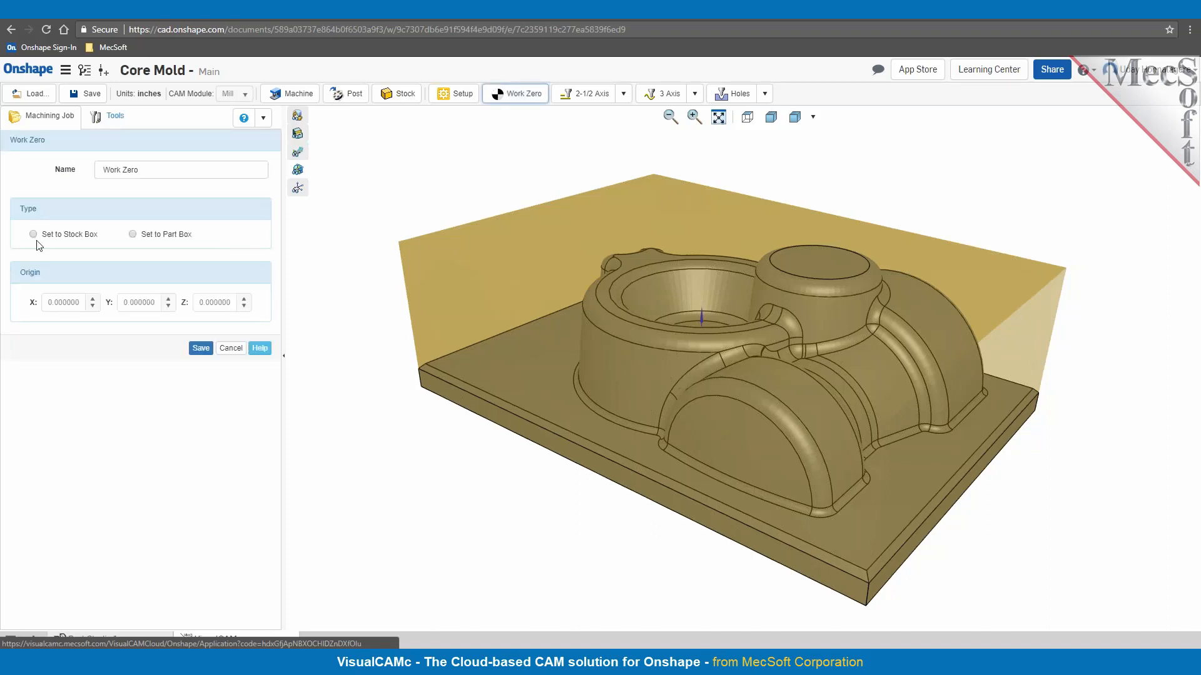
{"action": "left_click", "coordinate": [34, 235]}
{"action": "left_click", "coordinate": [33, 371]}
{"action": "left_click", "coordinate": [33, 455]}
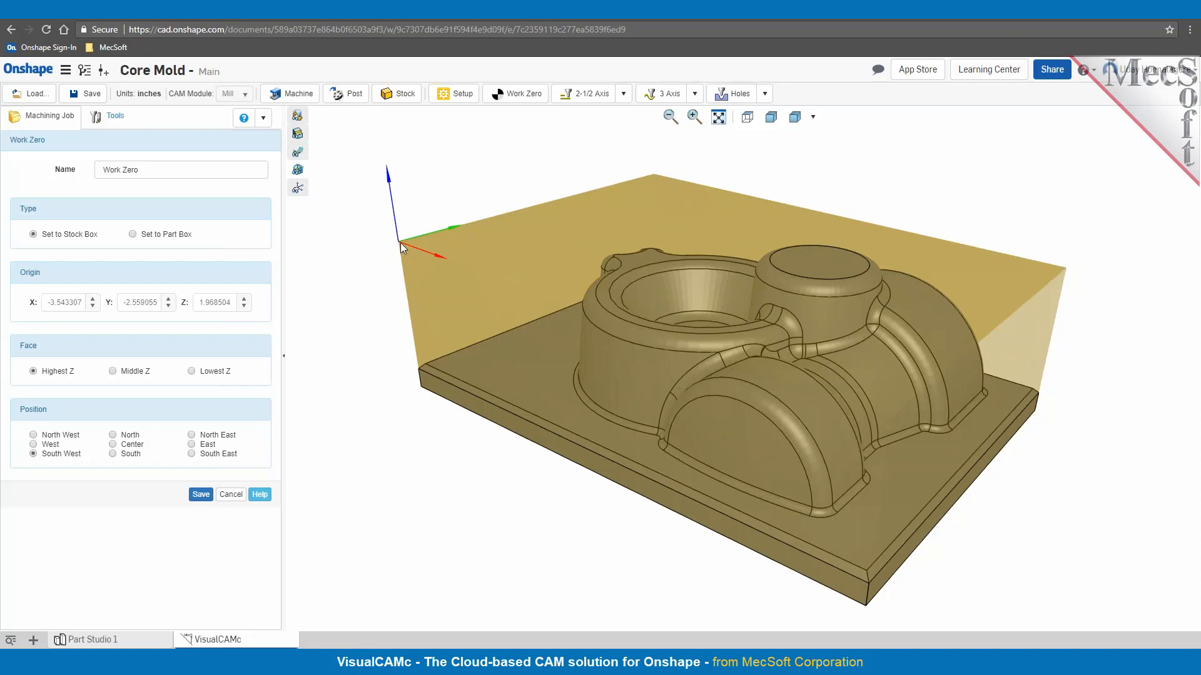
{"action": "left_click", "coordinate": [201, 494]}
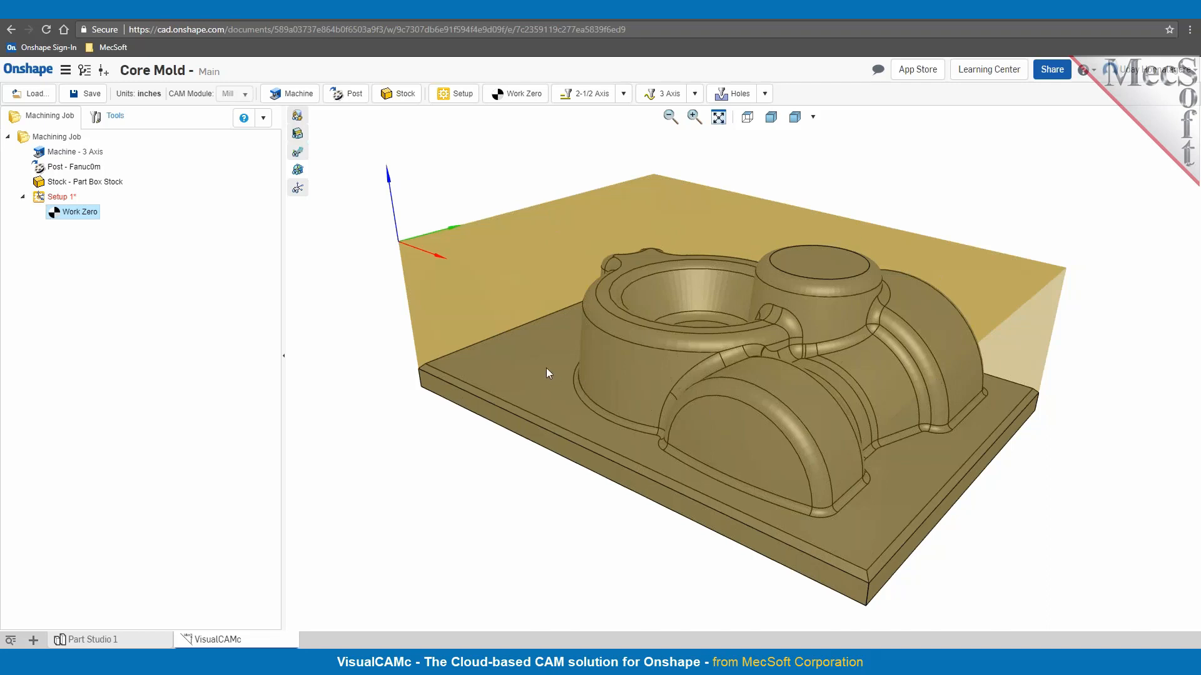
Start a Z Level Roughing operation with the 1/2 inch flat mill, and review its feeds and speeds, clearance plane and general parameters.
{"action": "left_click", "coordinate": [695, 95]}
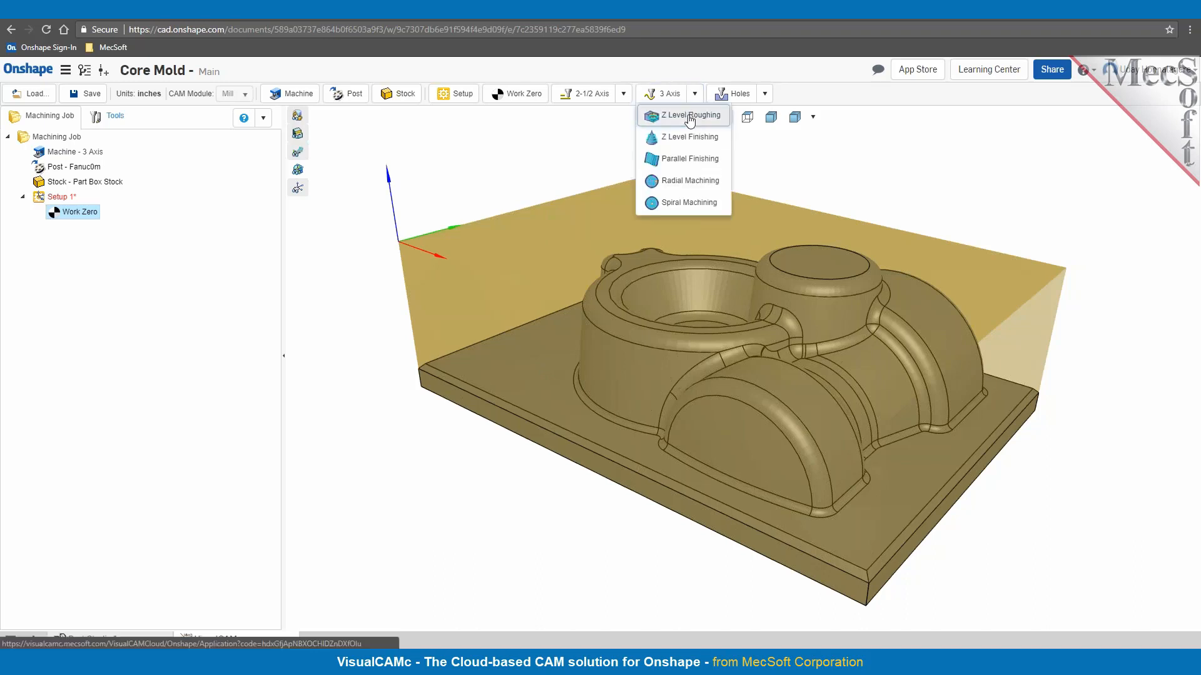
{"action": "left_click", "coordinate": [690, 117]}
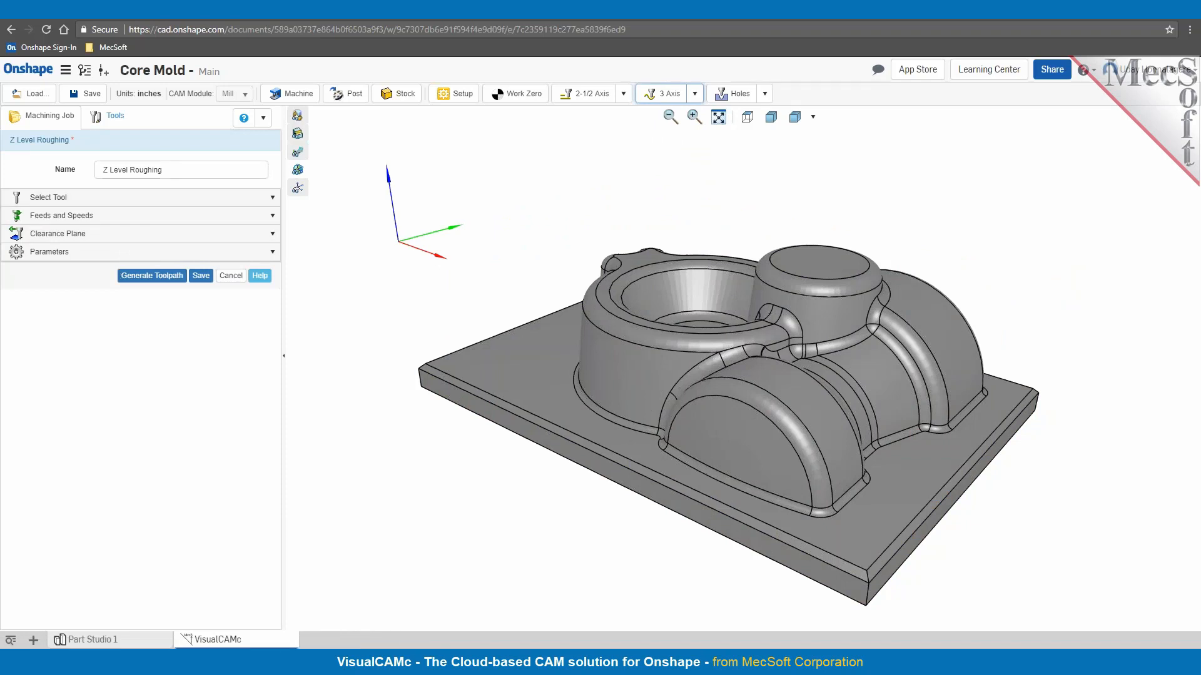
{"action": "left_click", "coordinate": [88, 198]}
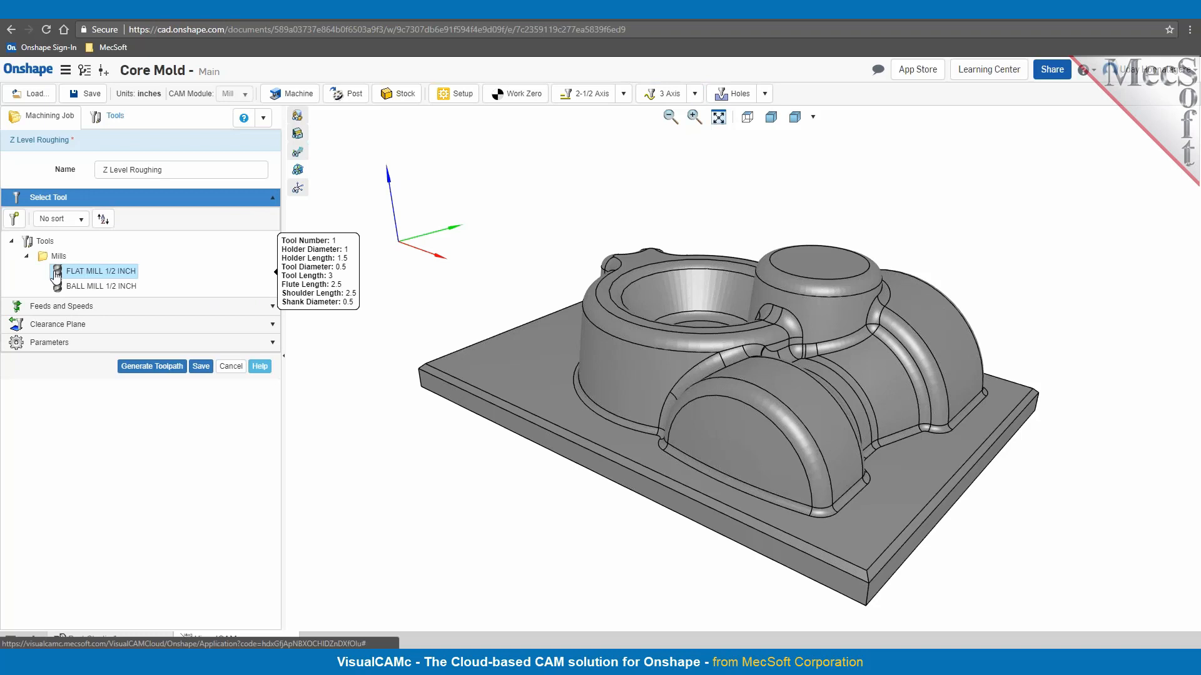
{"action": "left_click", "coordinate": [54, 307]}
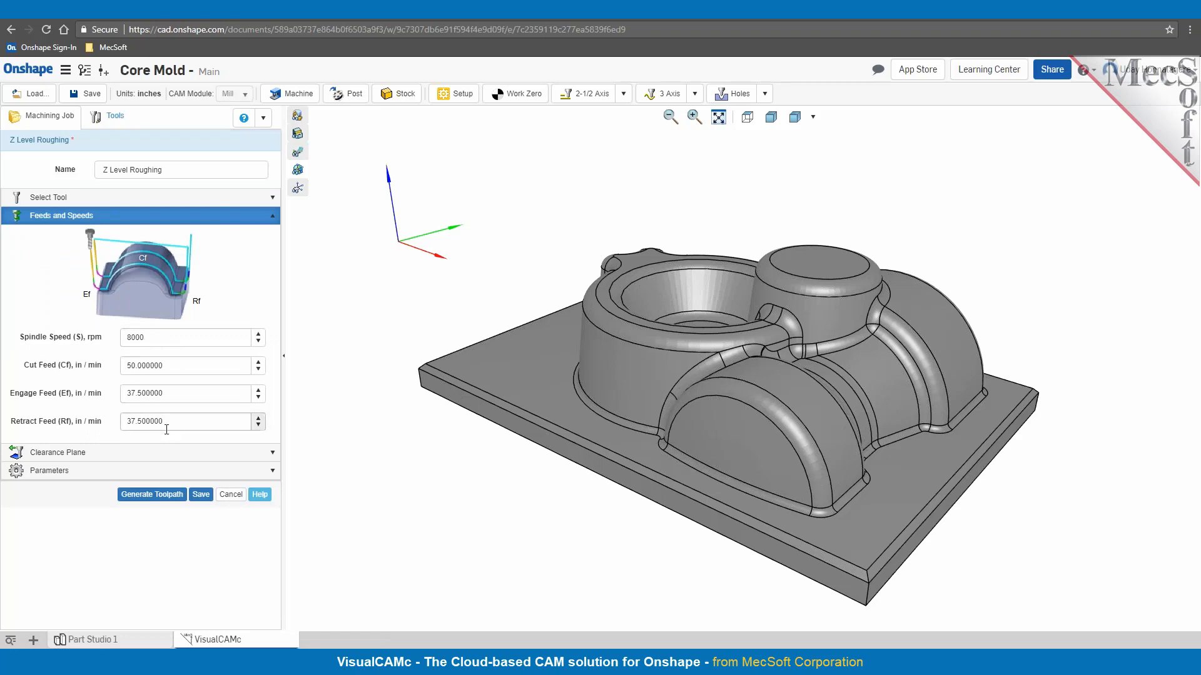
{"action": "left_click", "coordinate": [144, 458]}
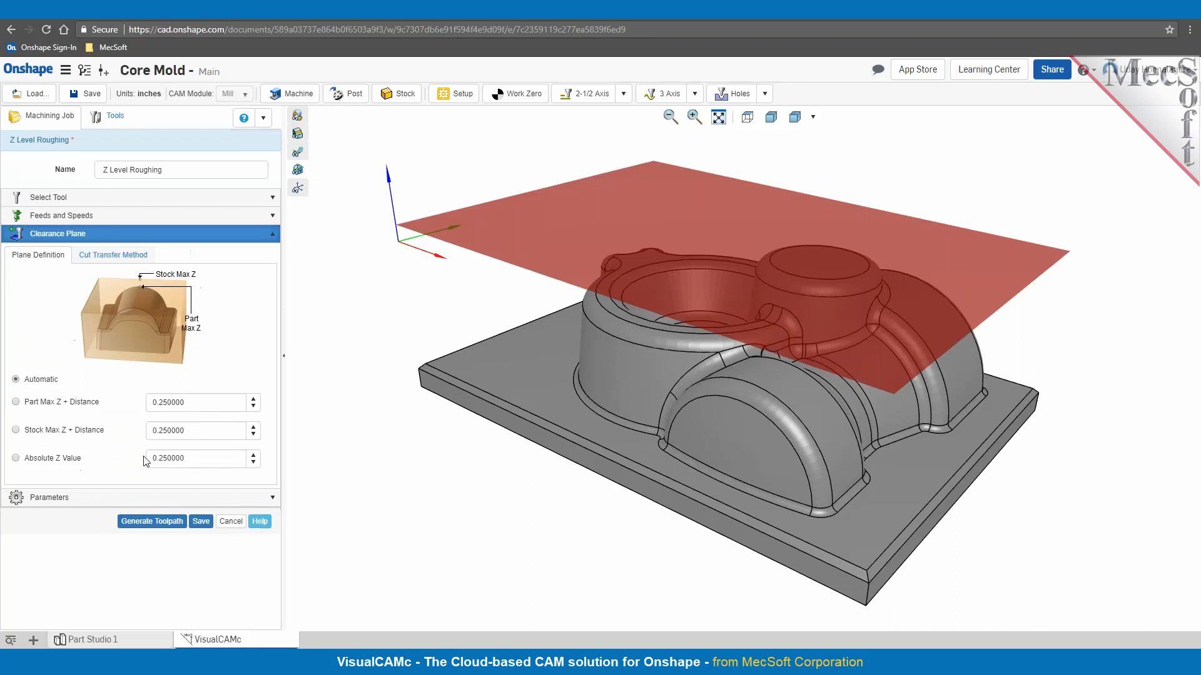
{"action": "left_click", "coordinate": [157, 500]}
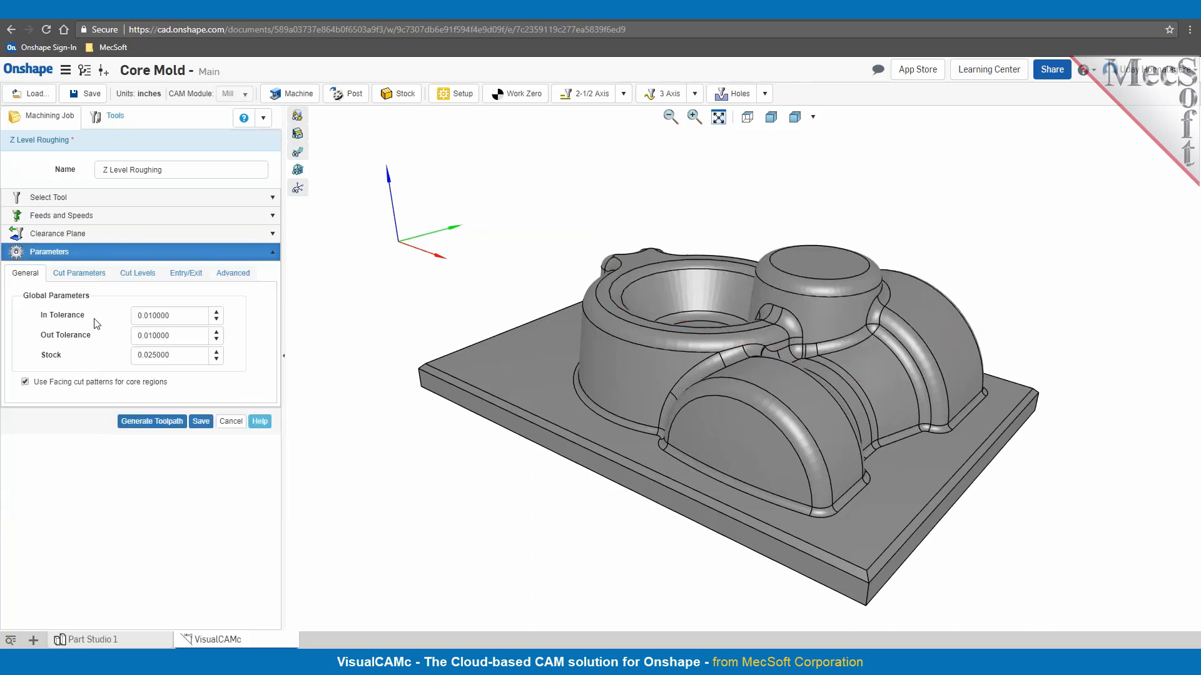
Set the roughing operation's cavity/pocket stepover to 45% of the tool diameter and check the global parameters.
{"action": "left_click", "coordinate": [78, 278]}
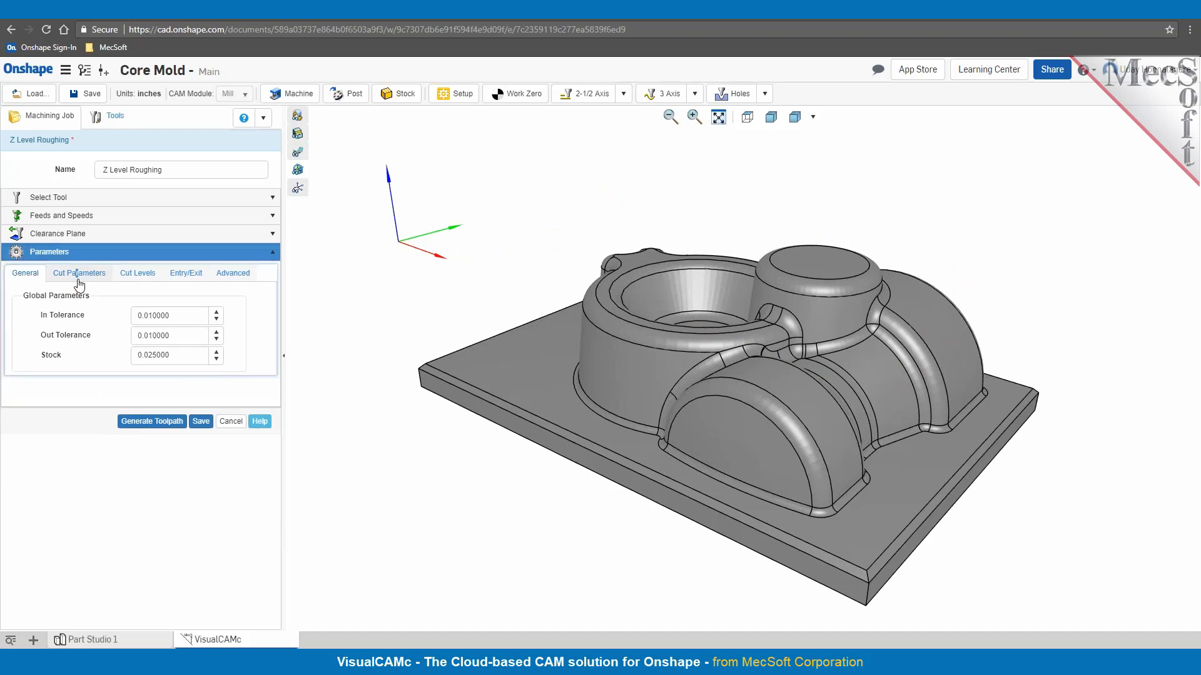
{"action": "scroll", "coordinate": [125, 375], "scroll_direction": "down", "scroll_amount": 1}
{"action": "double_click", "coordinate": [128, 461]}
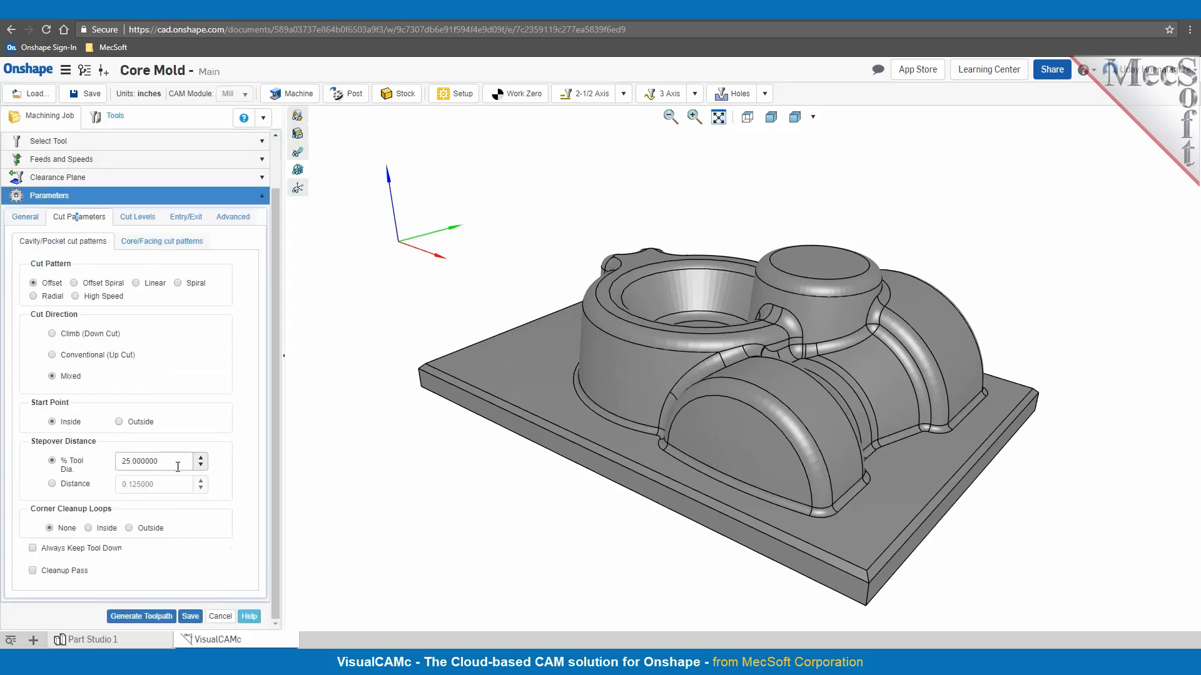
{"action": "type", "text": "45"}
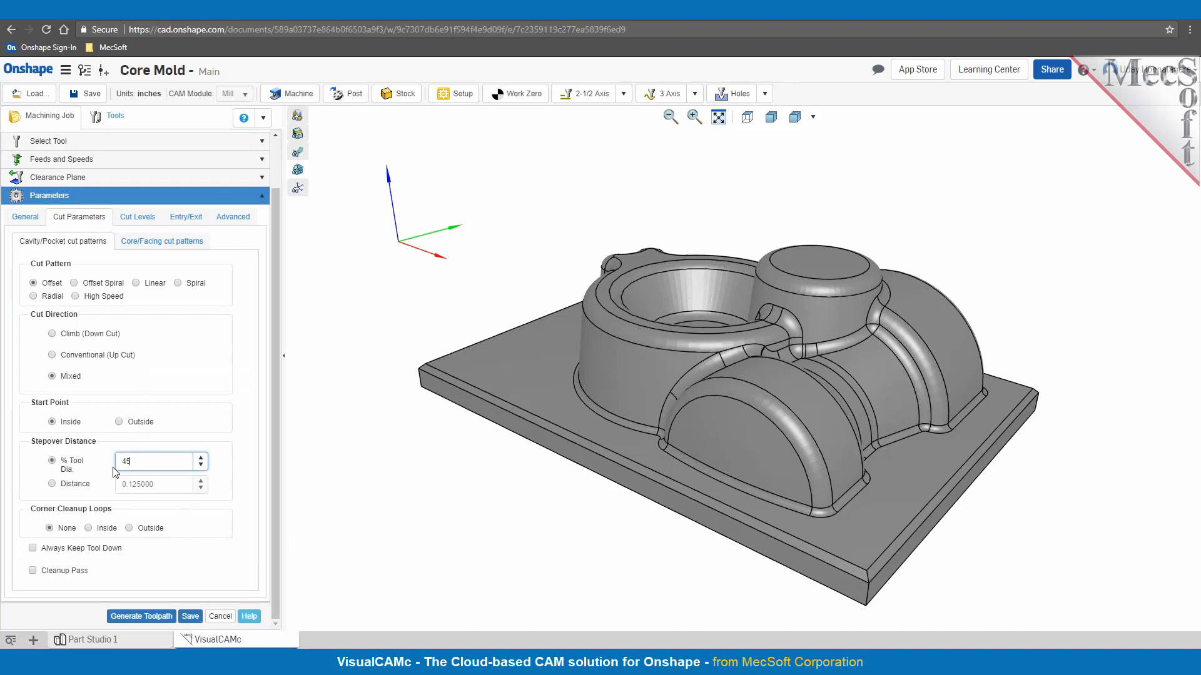
{"action": "scroll", "coordinate": [114, 474], "scroll_direction": "up", "scroll_amount": 1}
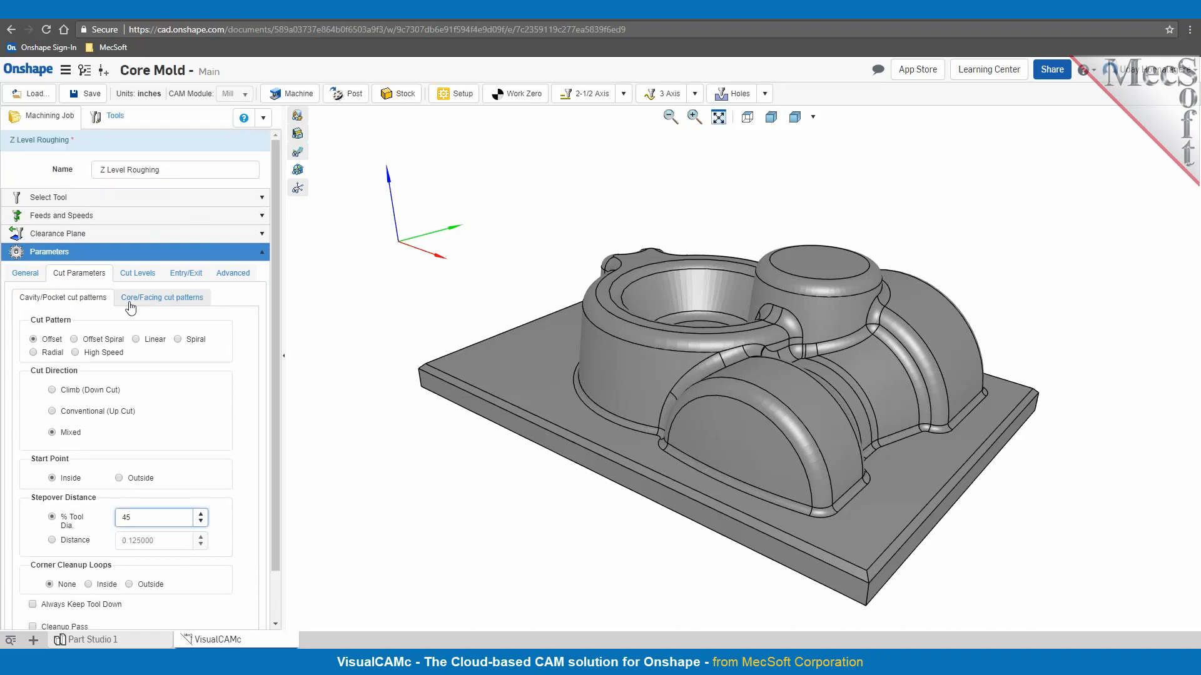
{"action": "left_click", "coordinate": [25, 273]}
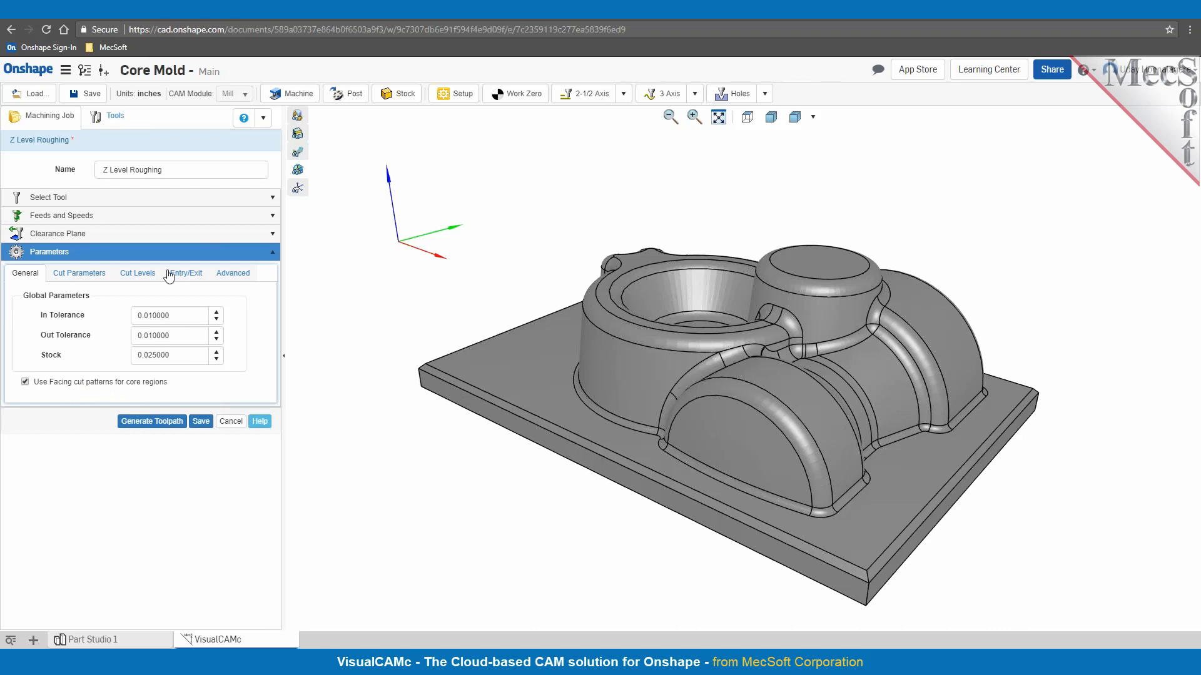
{"action": "left_click", "coordinate": [79, 273]}
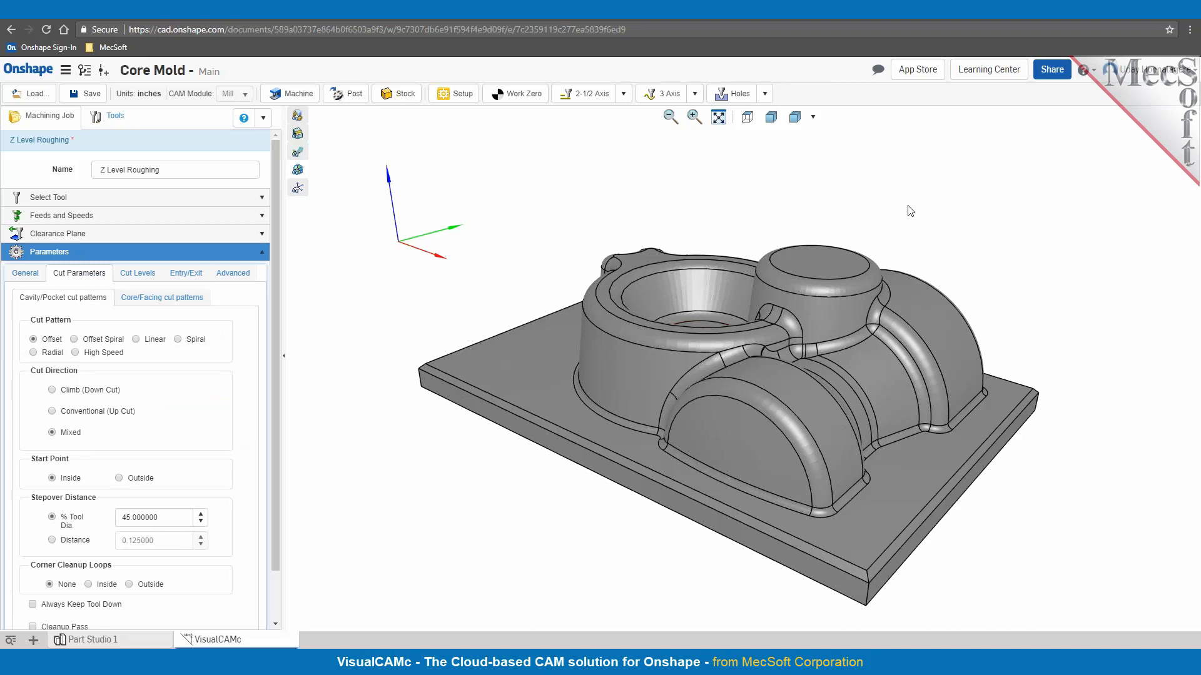
Set the stepover of the roughing operation's core/facing cut patterns to 45% of the tool diameter.
{"action": "left_click", "coordinate": [149, 300]}
{"action": "left_click", "coordinate": [164, 447]}
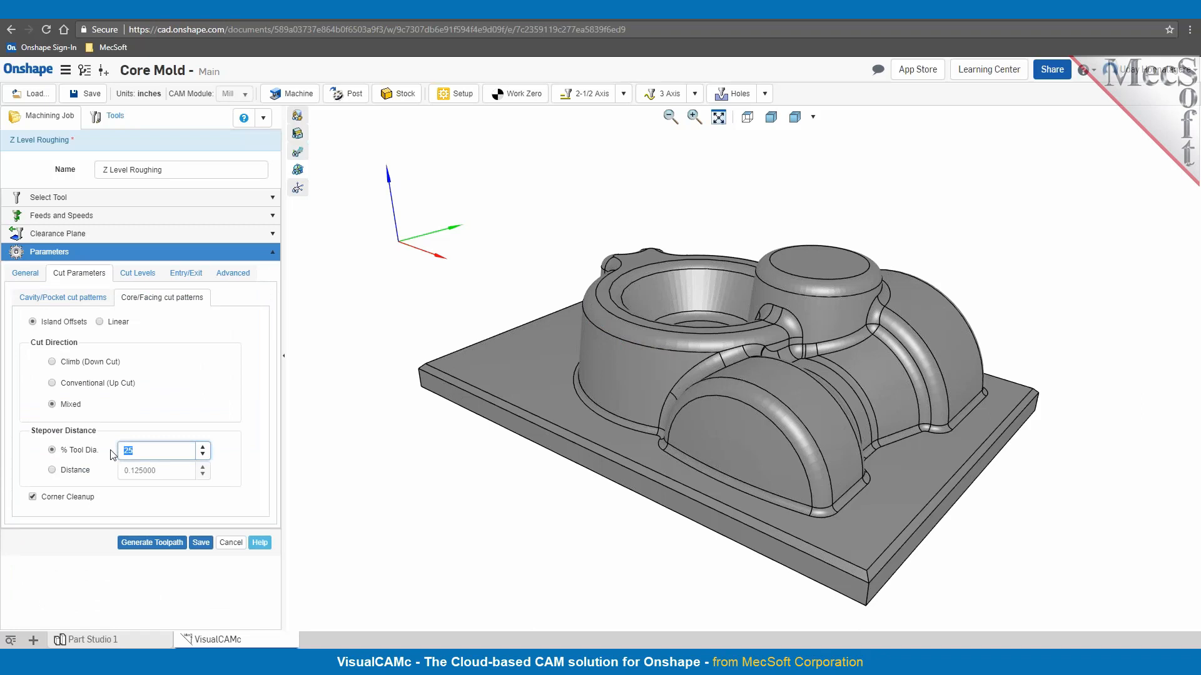
{"action": "type", "text": "45"}
{"action": "left_click", "coordinate": [62, 298]}
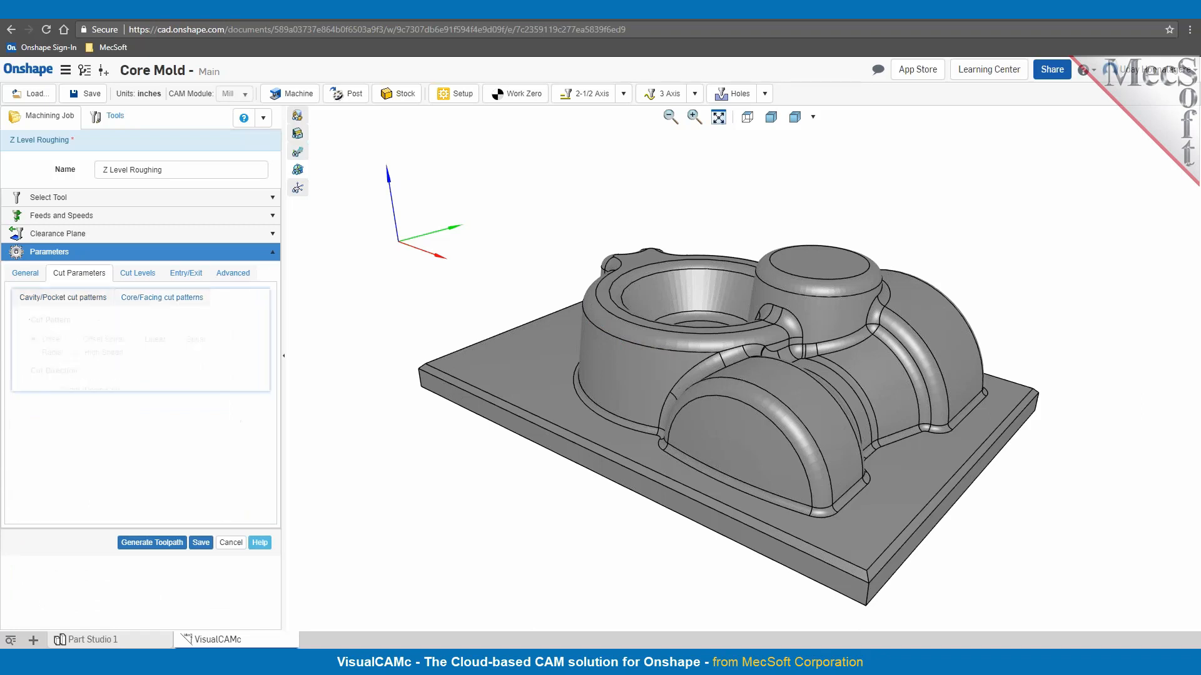
Set the roughing stepdown to 60% of the tool diameter, check the entry settings, and generate the toolpath.
{"action": "left_click", "coordinate": [137, 273]}
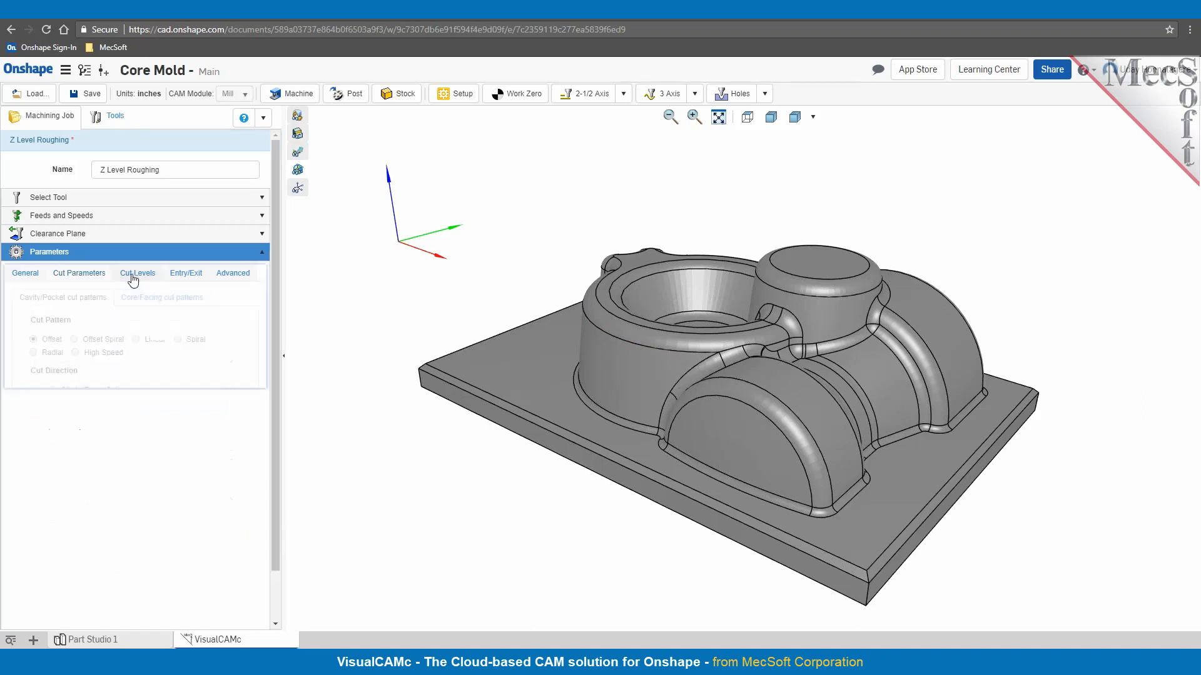
{"action": "left_click", "coordinate": [117, 317]}
{"action": "left_click_drag", "start_coordinate": [126, 316], "coordinate": [115, 315]}
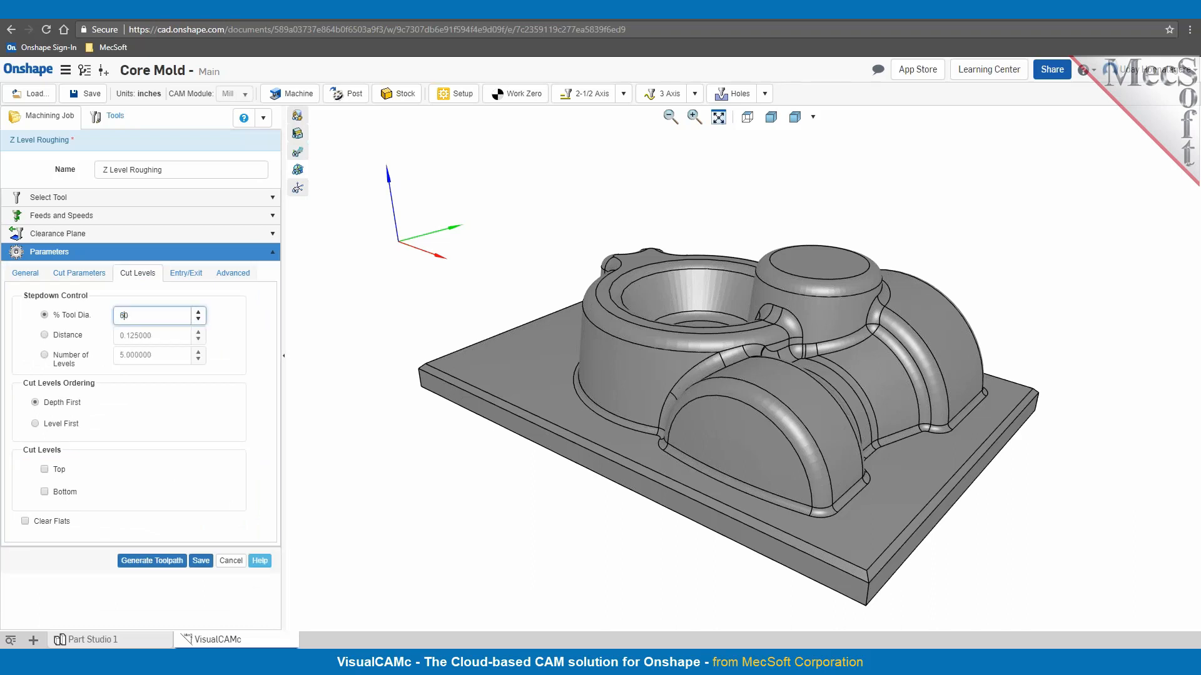
{"action": "type", "text": "6"}
{"action": "left_click", "coordinate": [187, 276]}
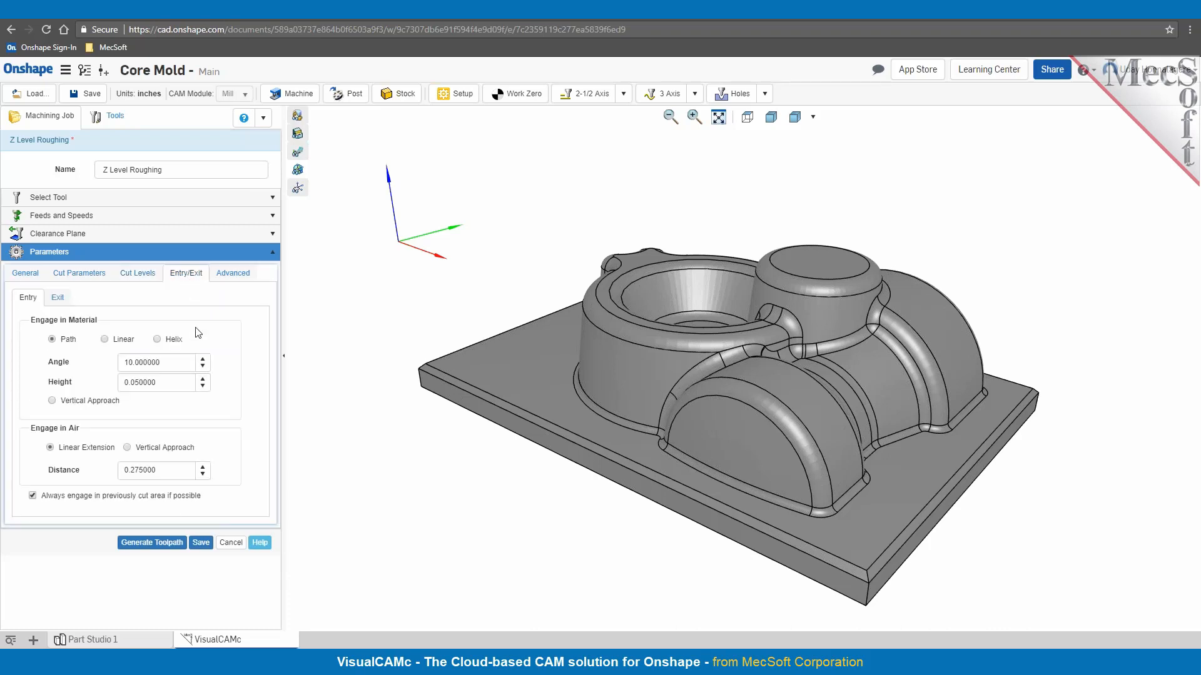
{"action": "left_click", "coordinate": [166, 544]}
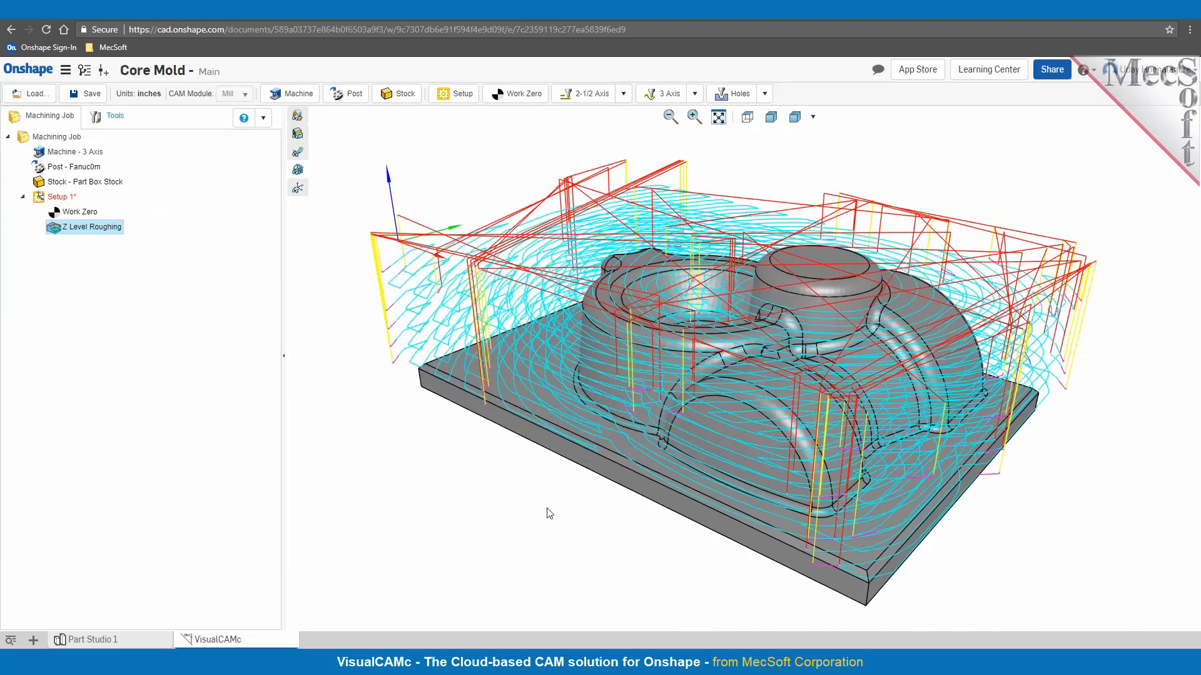
Inspect the Z Level Roughing toolpath, simulate it to watch the tool motion, and exit the simulation.
{"action": "mouse_move", "coordinate": [618, 511]}
{"action": "right_mouse_down"}
{"action": "mouse_move", "coordinate": [617, 500]}
{"action": "mouse_move", "coordinate": [602, 504]}
{"action": "right_mouse_up"}
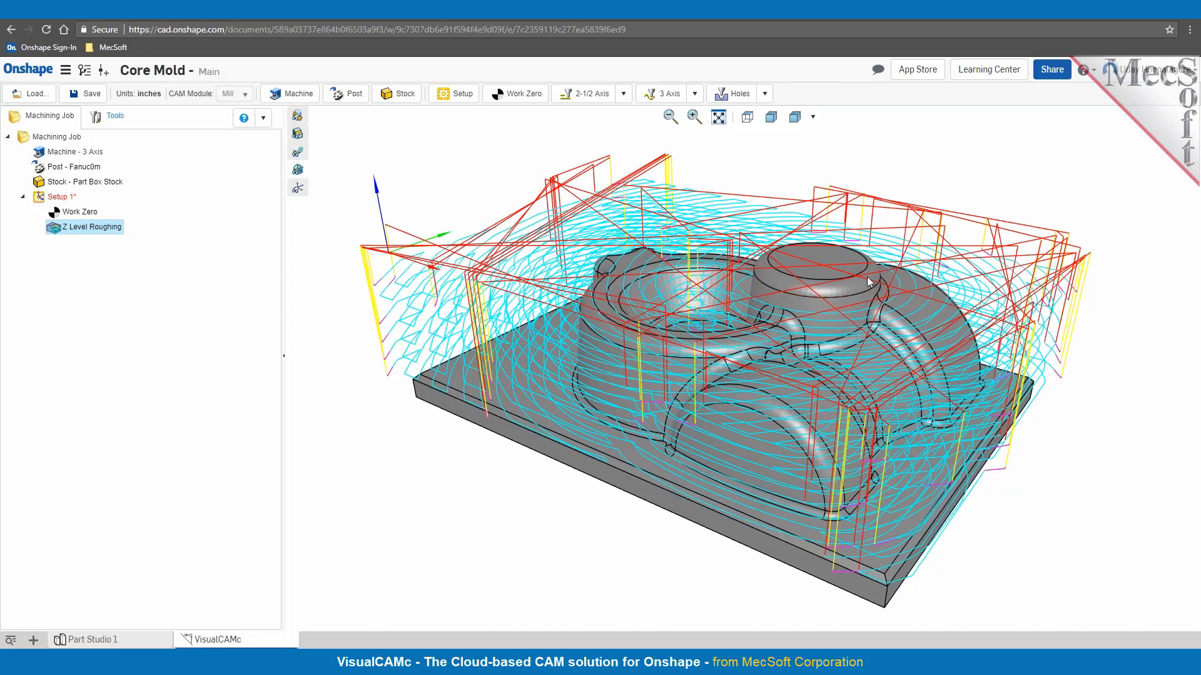
{"action": "right_click", "coordinate": [110, 229]}
{"action": "left_click", "coordinate": [114, 283]}
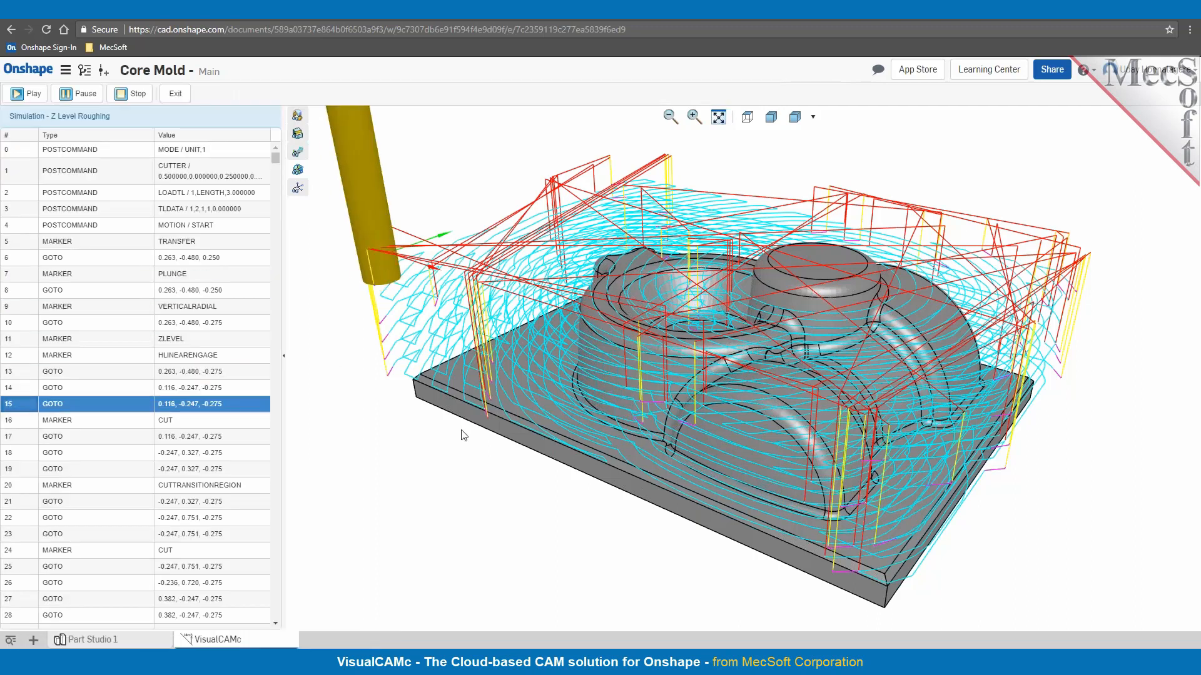
{"action": "scroll", "coordinate": [463, 447], "scroll_direction": "up", "scroll_amount": 2}
{"action": "scroll", "coordinate": [463, 447], "scroll_direction": "down", "scroll_amount": 4}
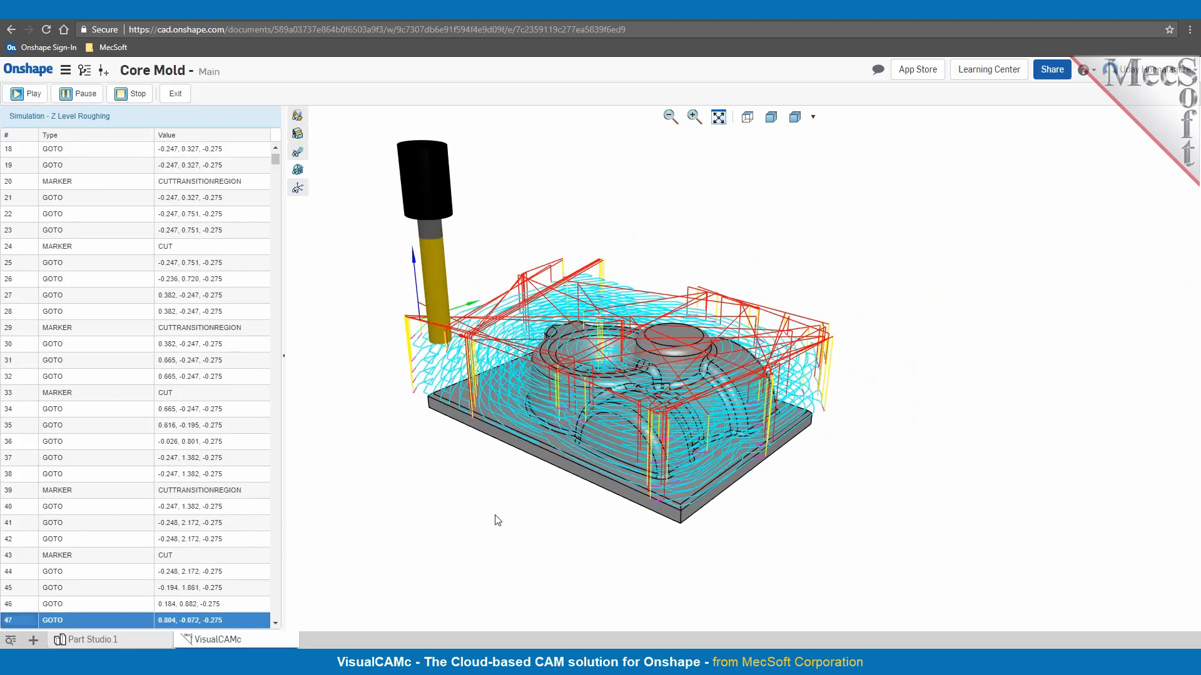
{"action": "left_click", "coordinate": [176, 95]}
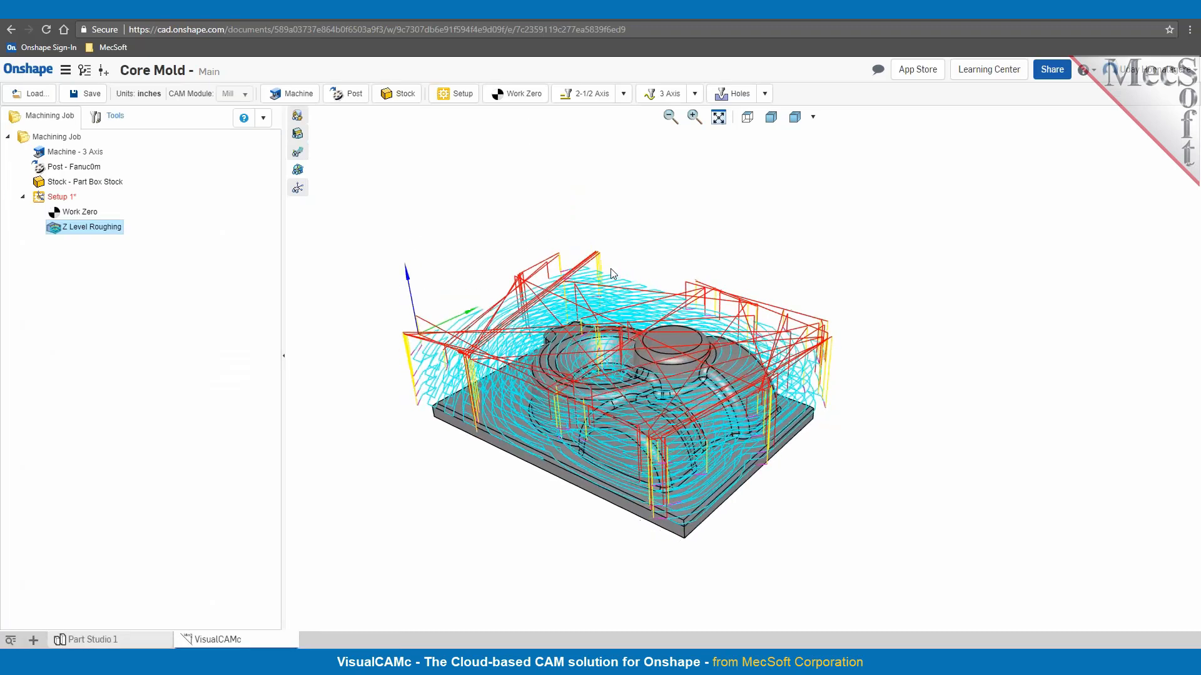
Start a 3 Axis Parallel Finishing operation with the BALL MILL 1/2 INCH tool and check its feeds and clearance plane.
{"action": "scroll", "coordinate": [553, 400], "scroll_direction": "up", "scroll_amount": 2}
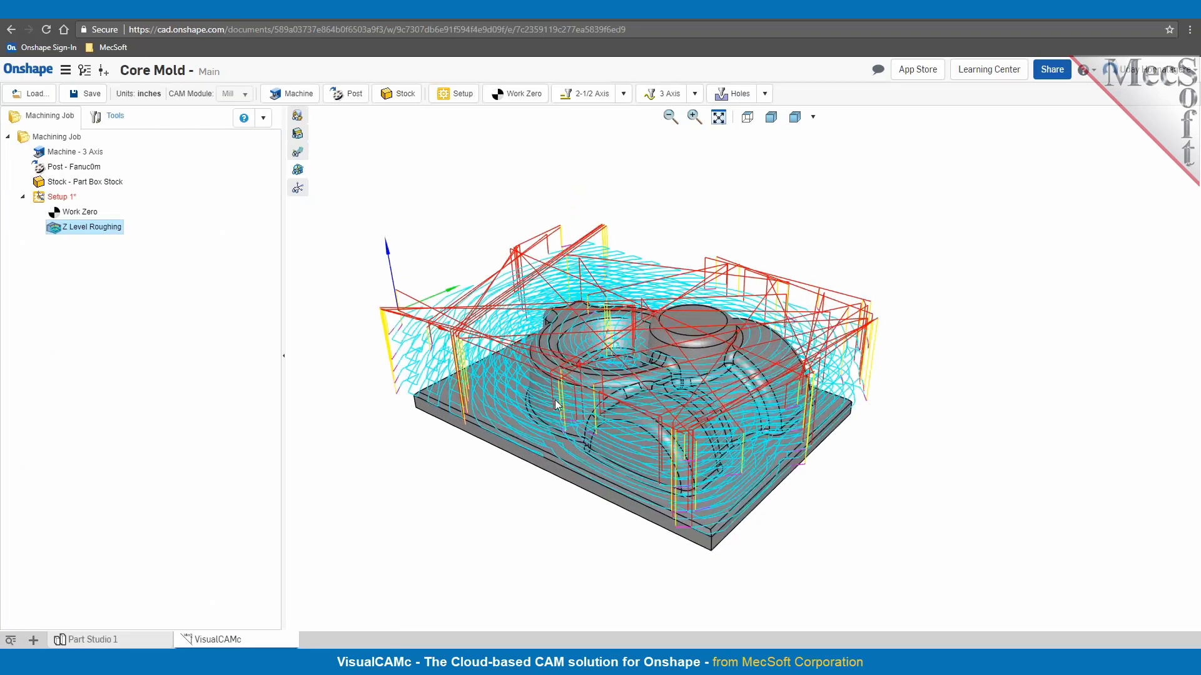
{"action": "scroll", "coordinate": [556, 403], "scroll_direction": "up", "scroll_amount": 1}
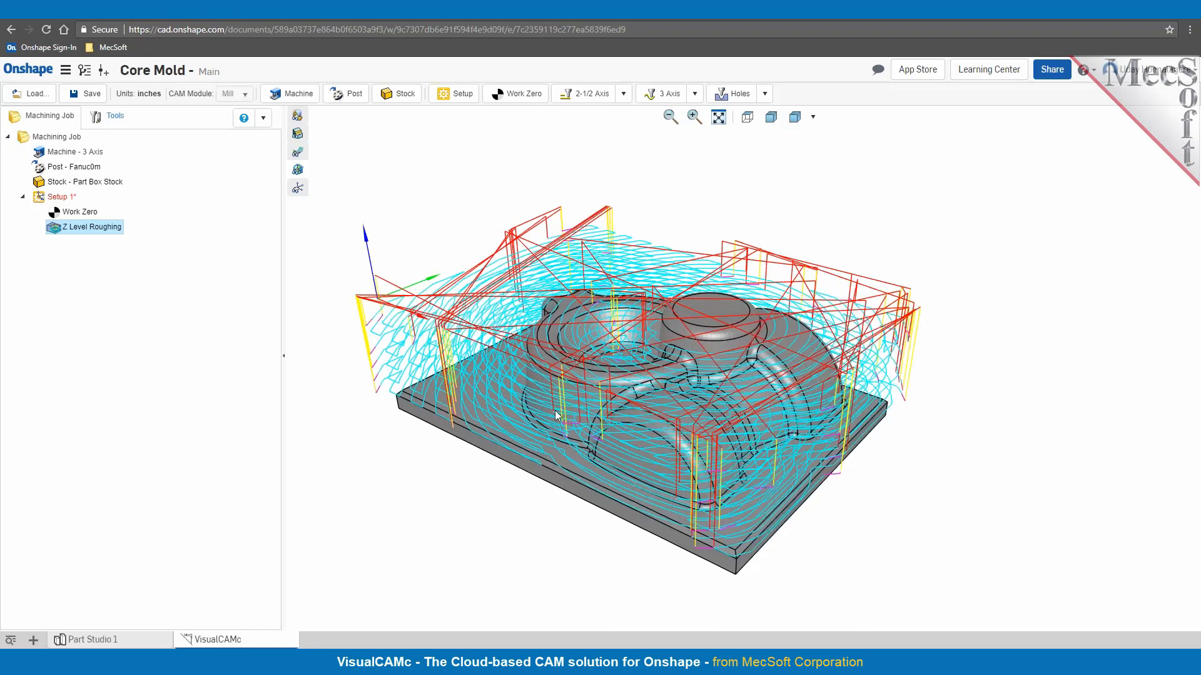
{"action": "left_click", "coordinate": [694, 94]}
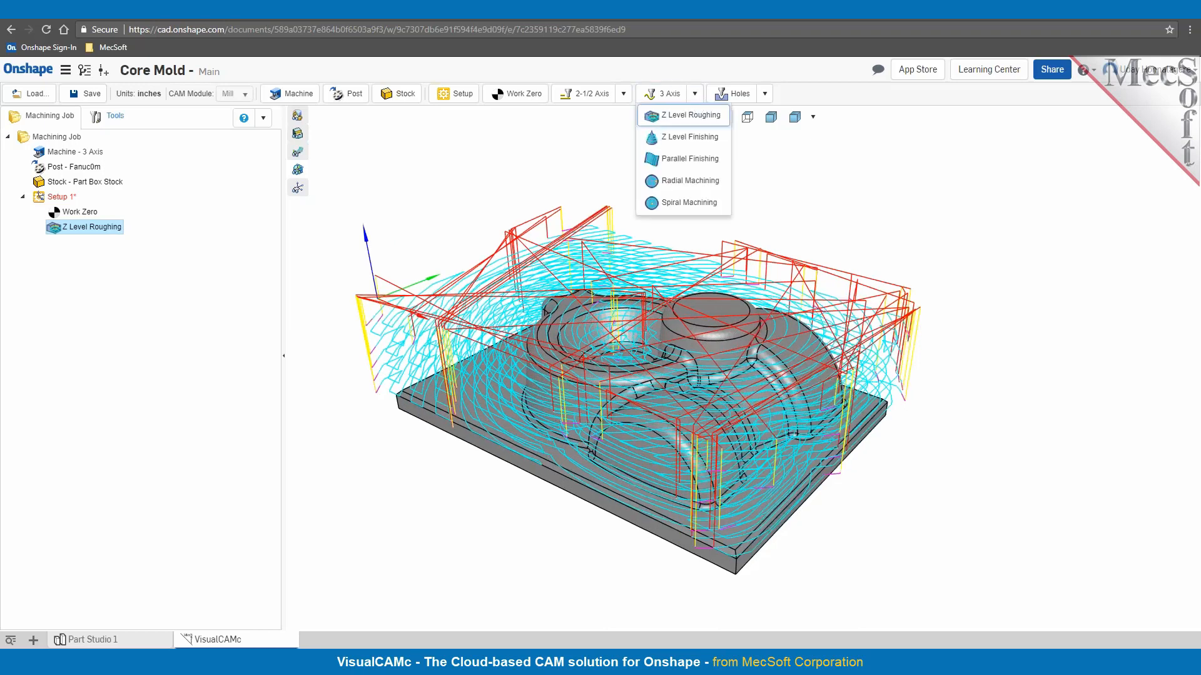
{"action": "left_click", "coordinate": [691, 159]}
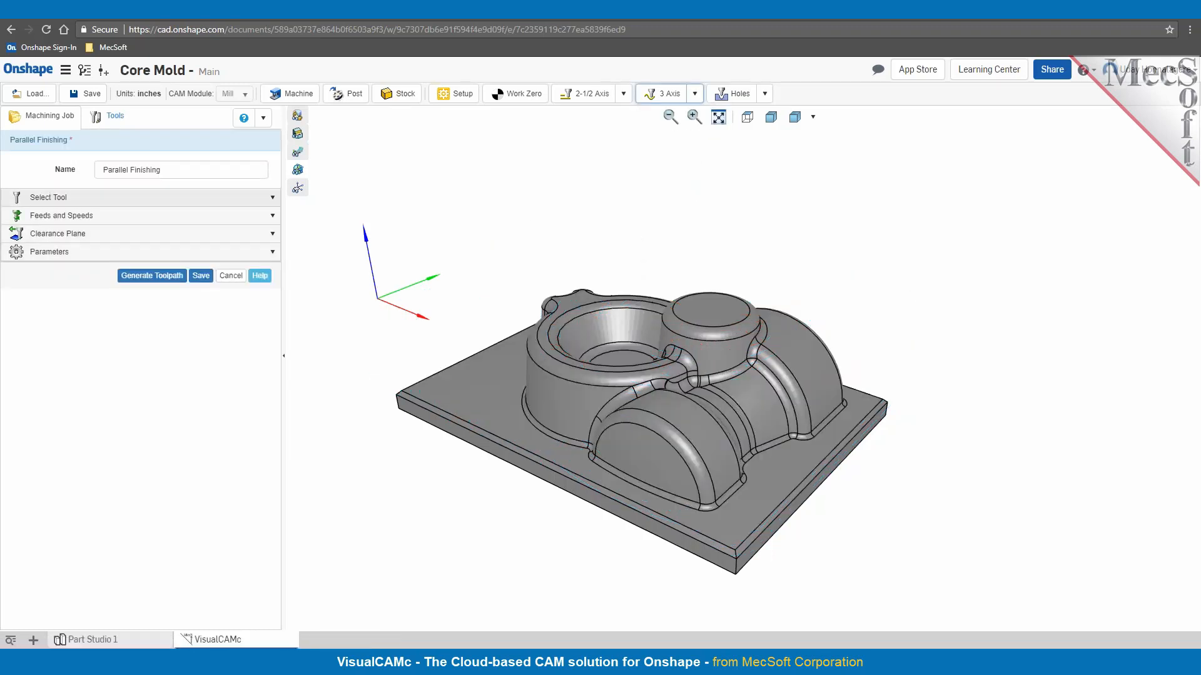
{"action": "left_click", "coordinate": [50, 197]}
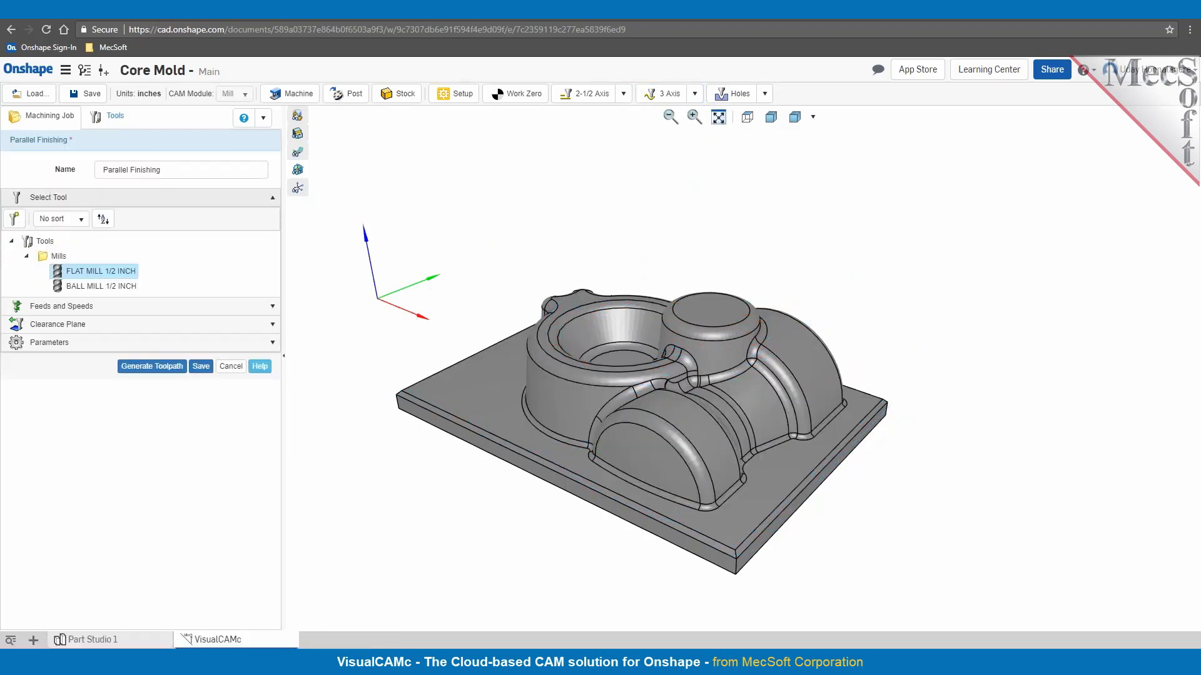
{"action": "left_click", "coordinate": [102, 289]}
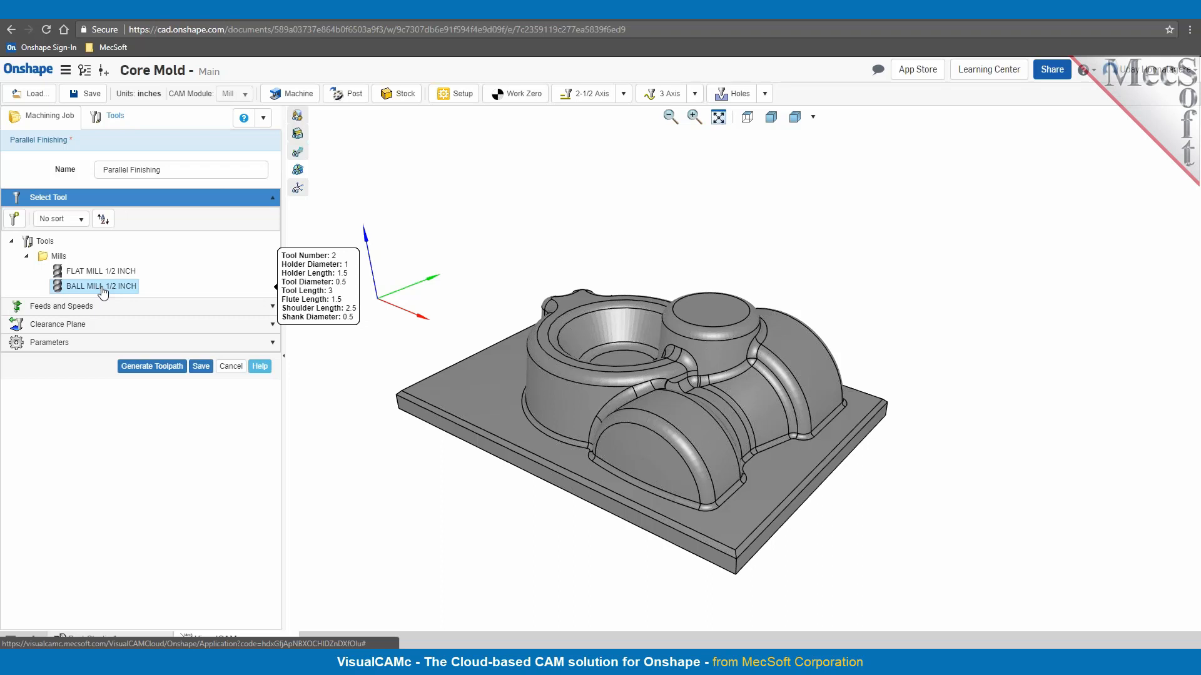
{"action": "left_click", "coordinate": [93, 308]}
{"action": "left_click", "coordinate": [92, 456]}
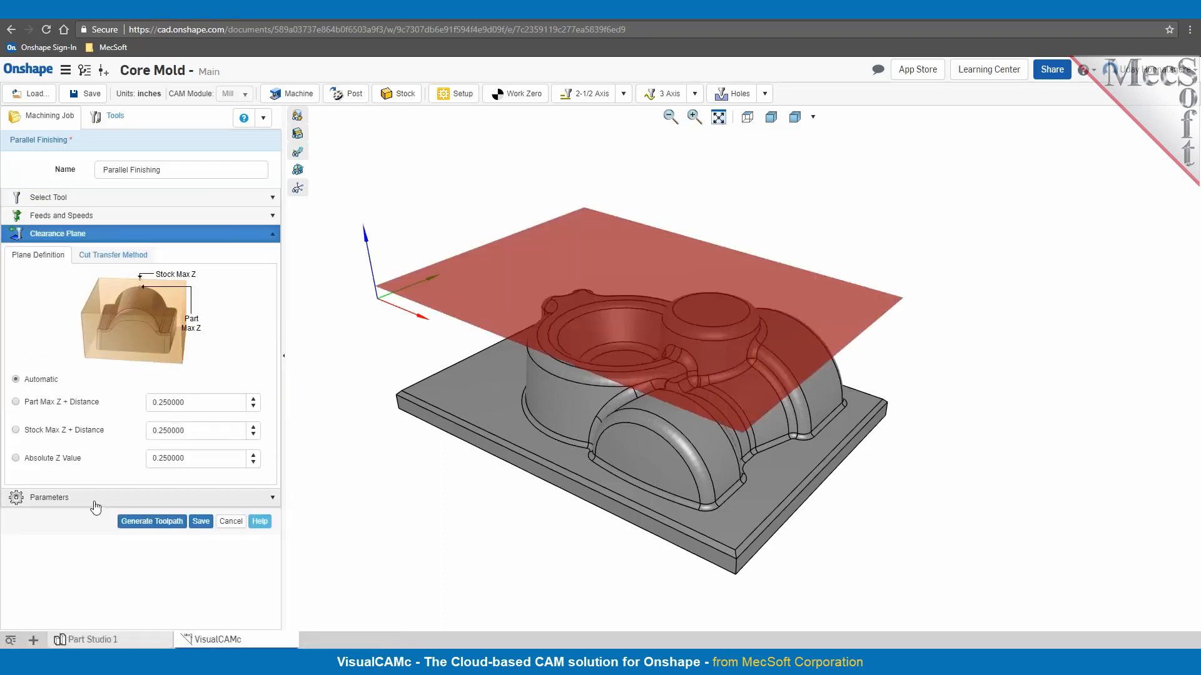
Review the general finishing parameters and select the outer edge loop of the mold's base plate as the machining region.
{"action": "left_click", "coordinate": [94, 499]}
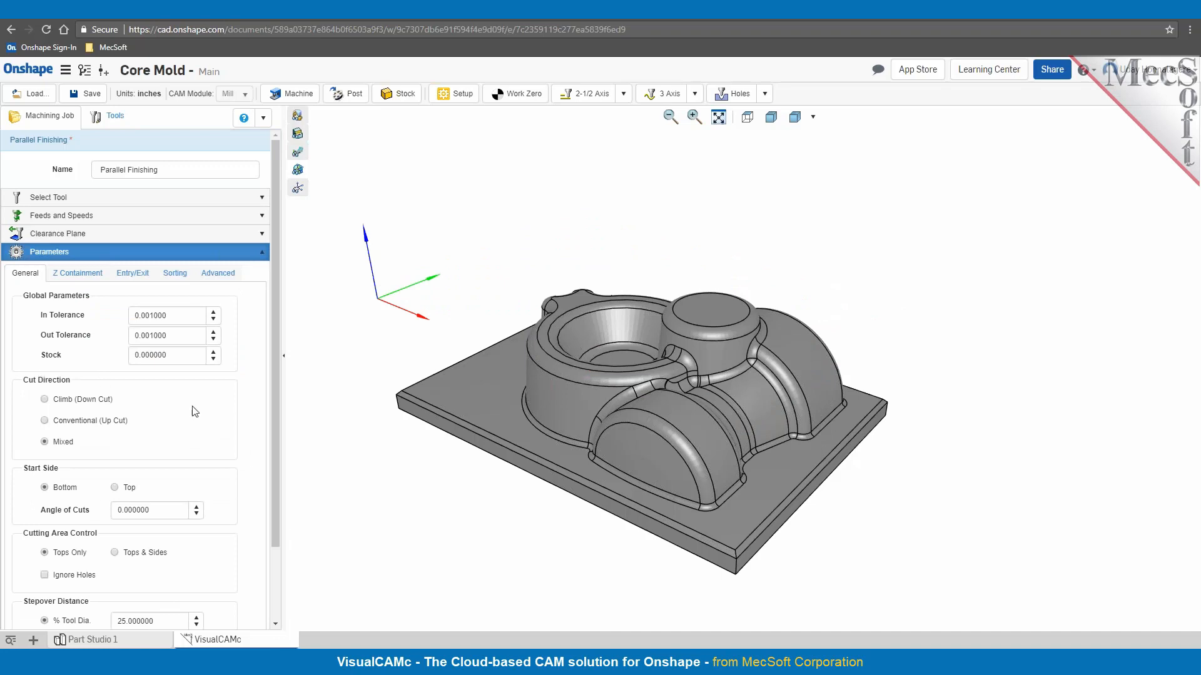
{"action": "scroll", "coordinate": [195, 412], "scroll_direction": "down", "scroll_amount": 1}
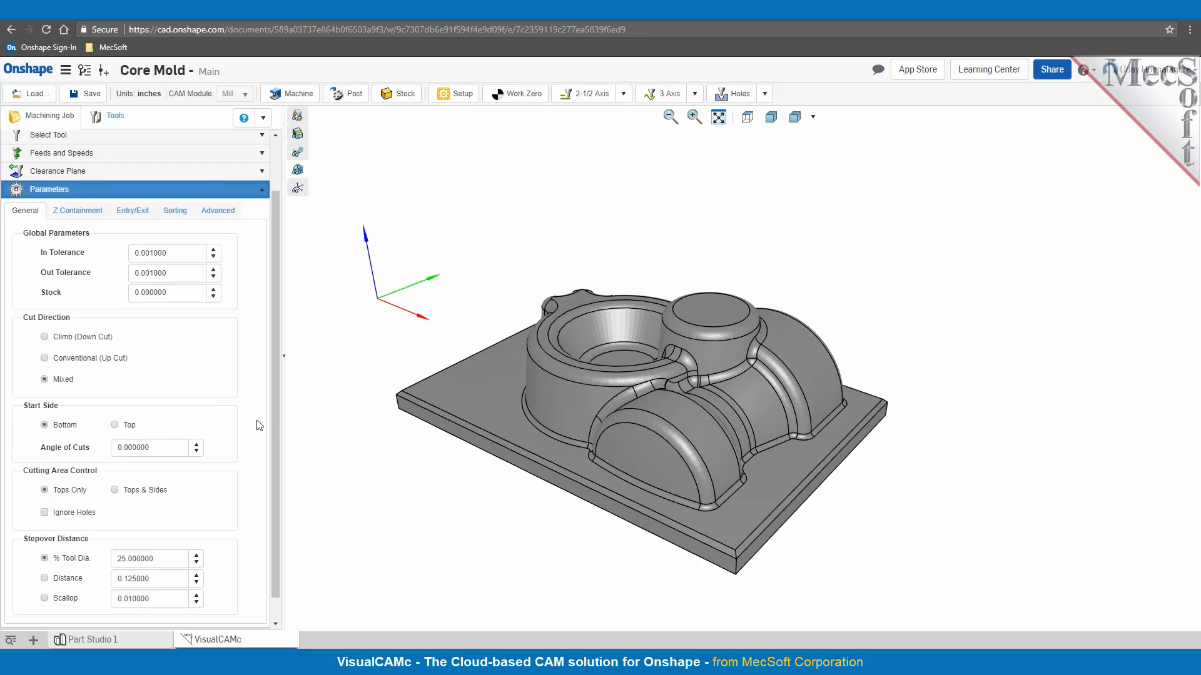
{"action": "scroll", "coordinate": [491, 510], "scroll_direction": "up", "scroll_amount": 1}
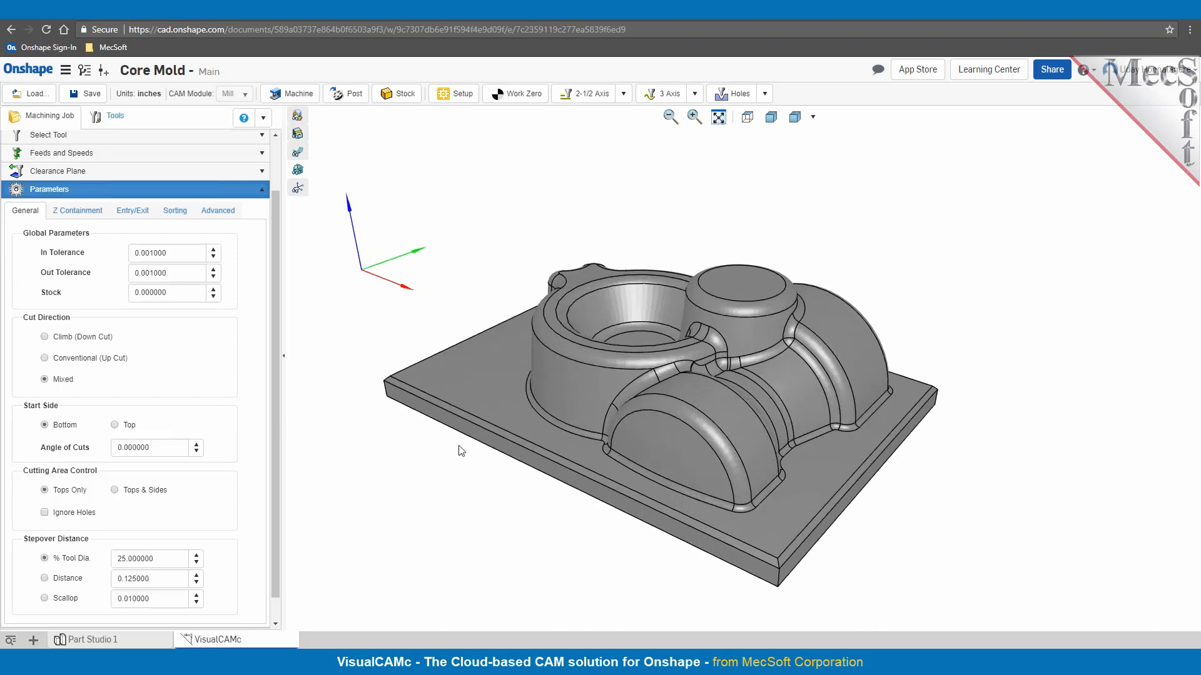
{"action": "left_click", "coordinate": [459, 418]}
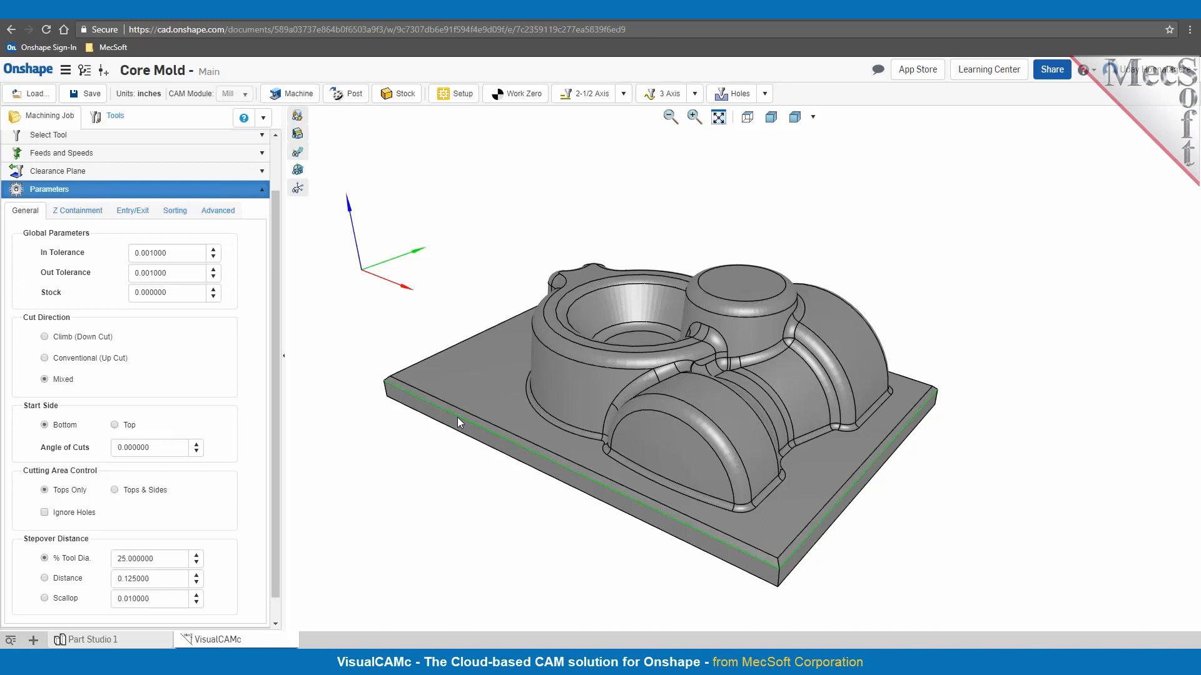
Set the finishing angle of cuts to 45 and the stepover to 20% of the tool diameter, and generate the toolpath.
{"action": "left_click", "coordinate": [148, 449]}
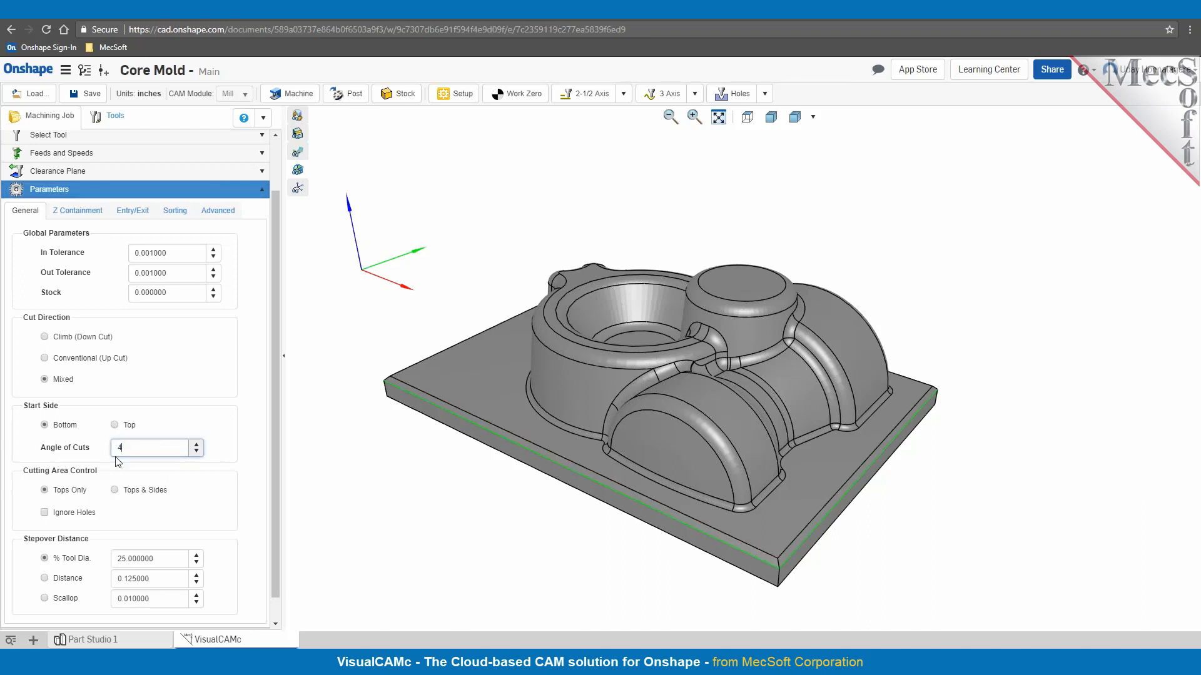
{"action": "scroll", "coordinate": [117, 463], "scroll_direction": "down", "scroll_amount": 1}
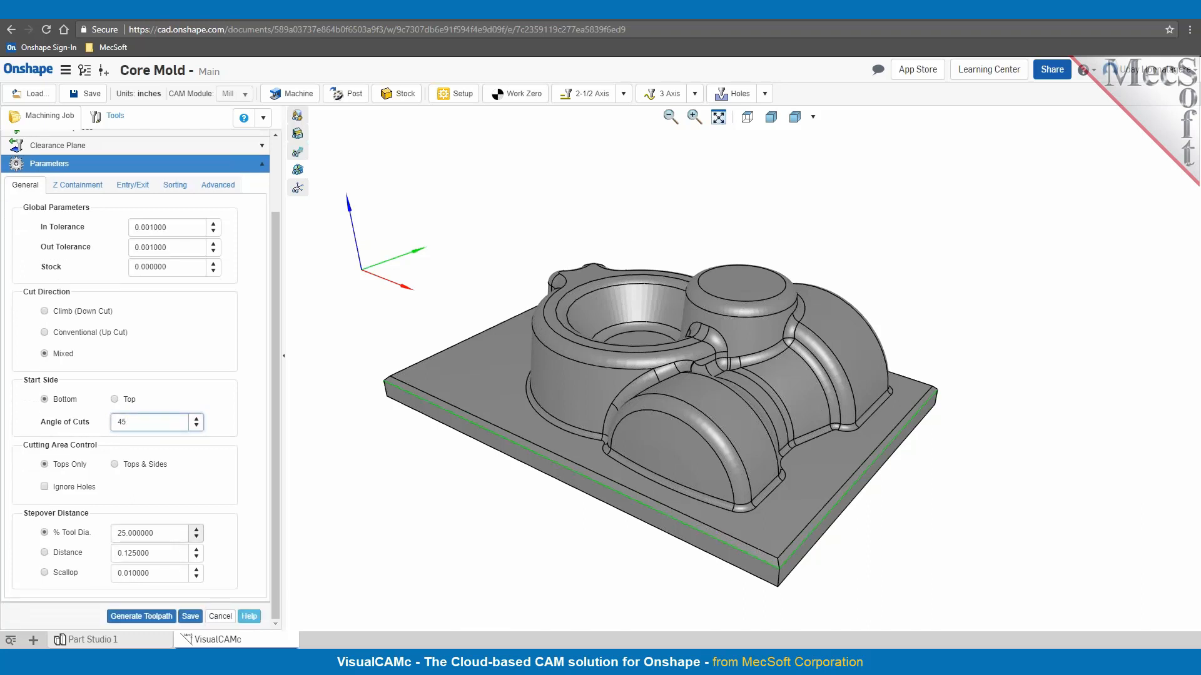
{"action": "left_click", "coordinate": [134, 534]}
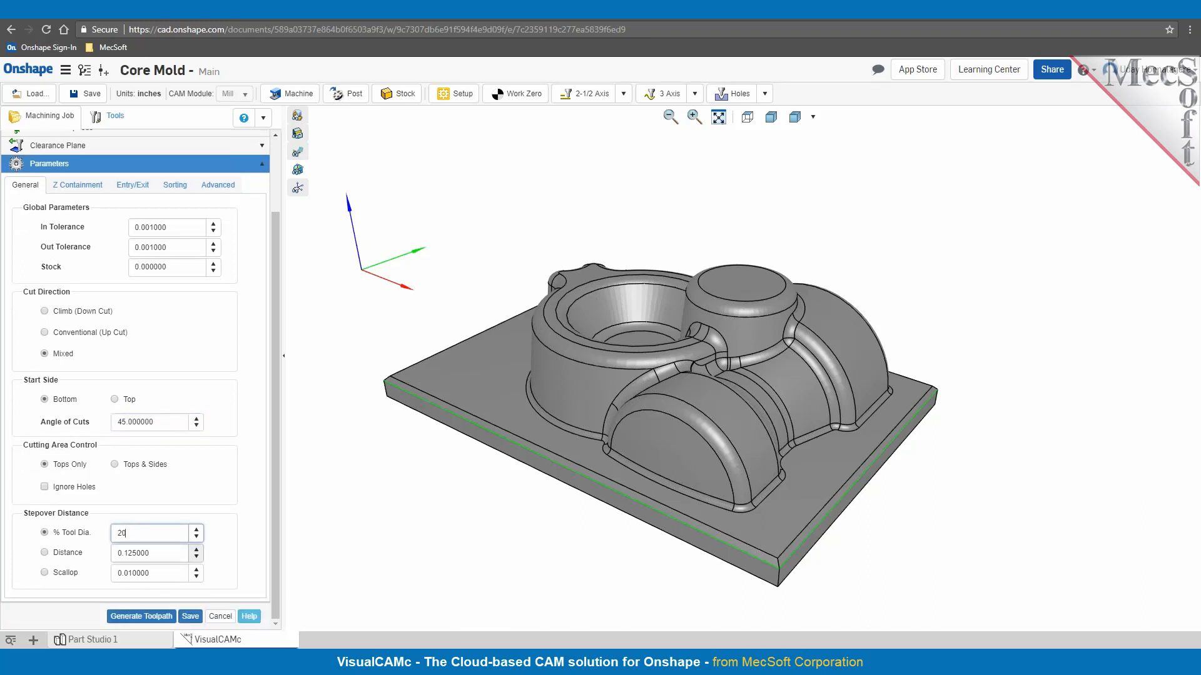
{"action": "left_click", "coordinate": [142, 616]}
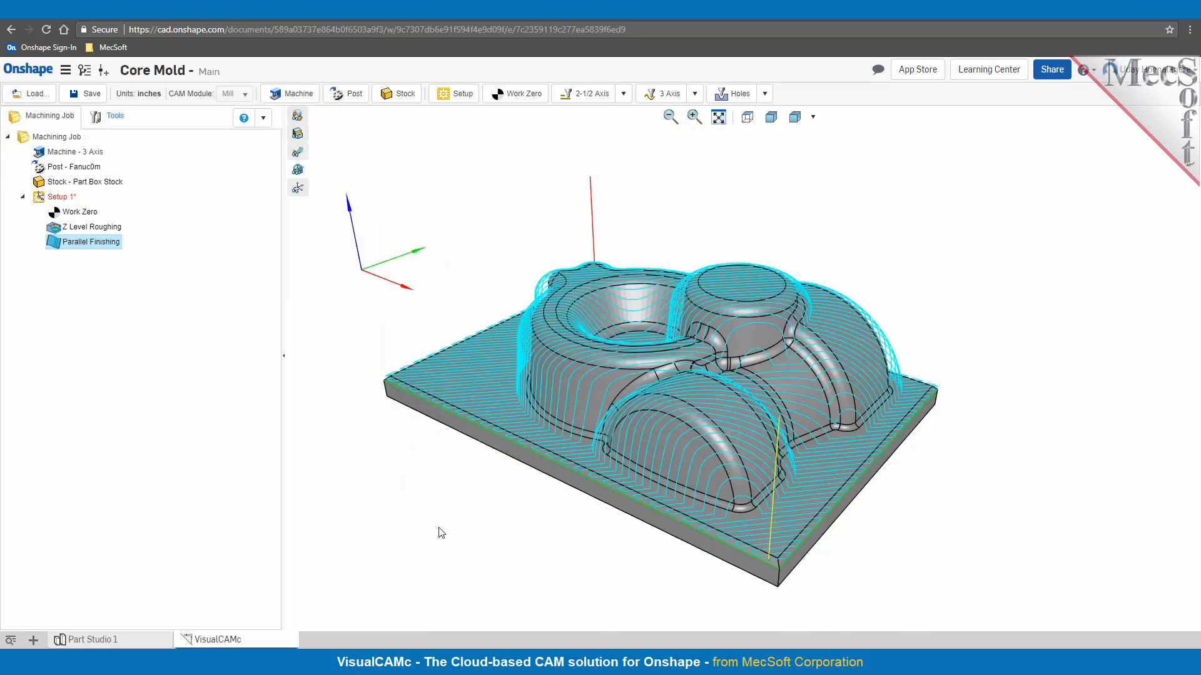
Inspect the Parallel Finishing toolpath, simulate its tool motion, and exit the simulation.
{"action": "right_click_drag", "start_coordinate": [580, 576], "coordinate": [590, 571]}
{"action": "right_click", "coordinate": [94, 243]}
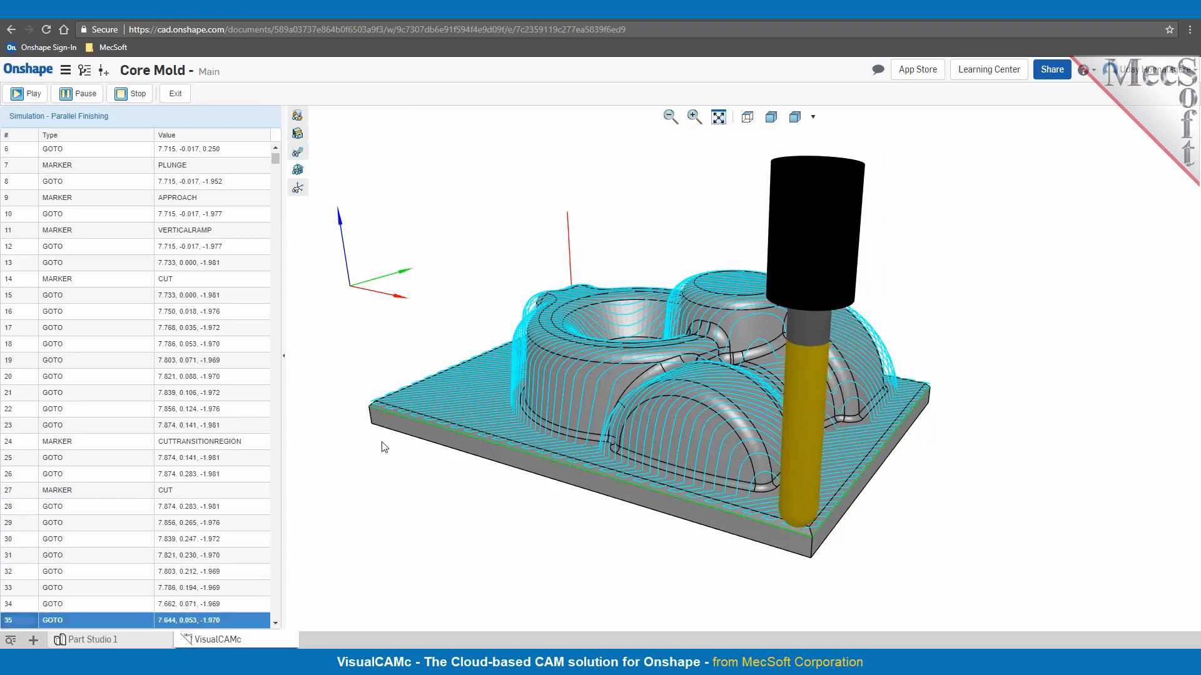
{"action": "left_click", "coordinate": [131, 94]}
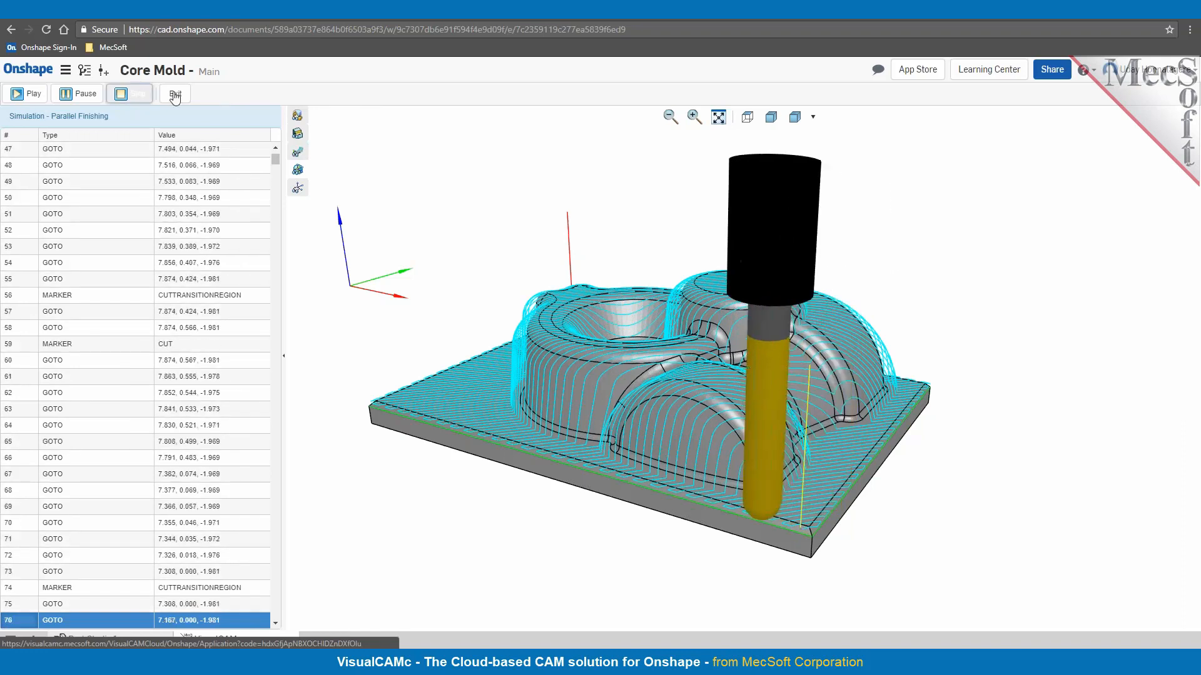
{"action": "left_click", "coordinate": [187, 100]}
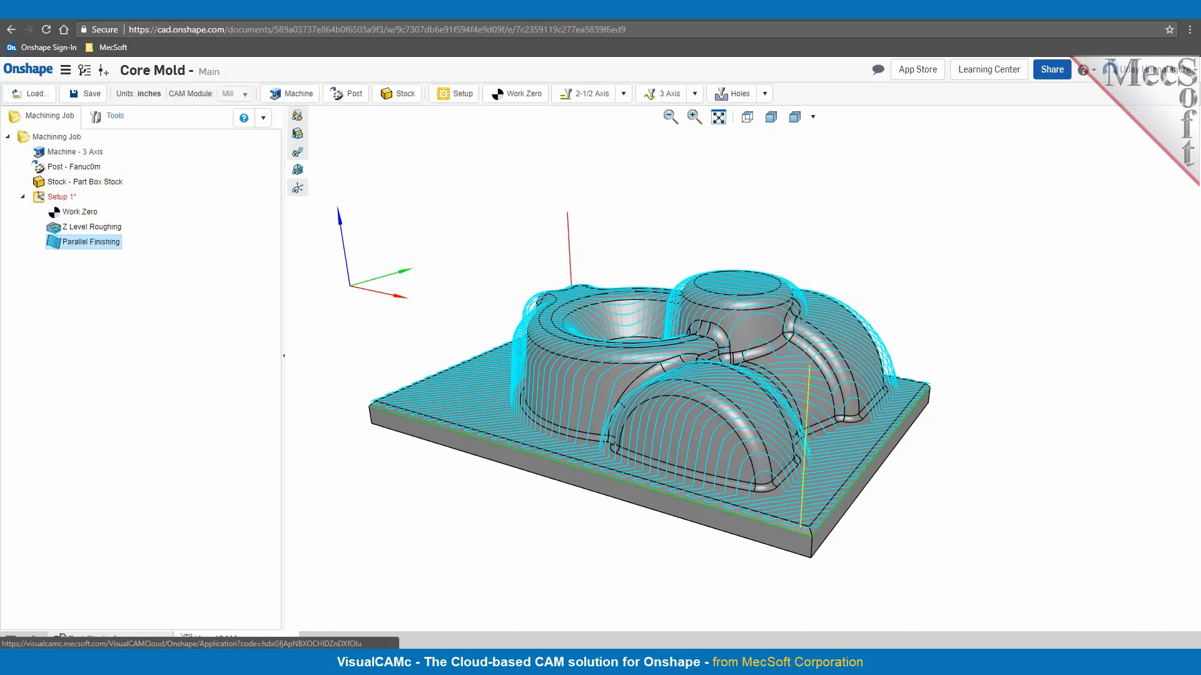
Post-process the Parallel Finishing operation, open the resulting .nc file in Notepad, review the G-code to its end, and close it.
{"action": "right_click", "coordinate": [104, 246]}
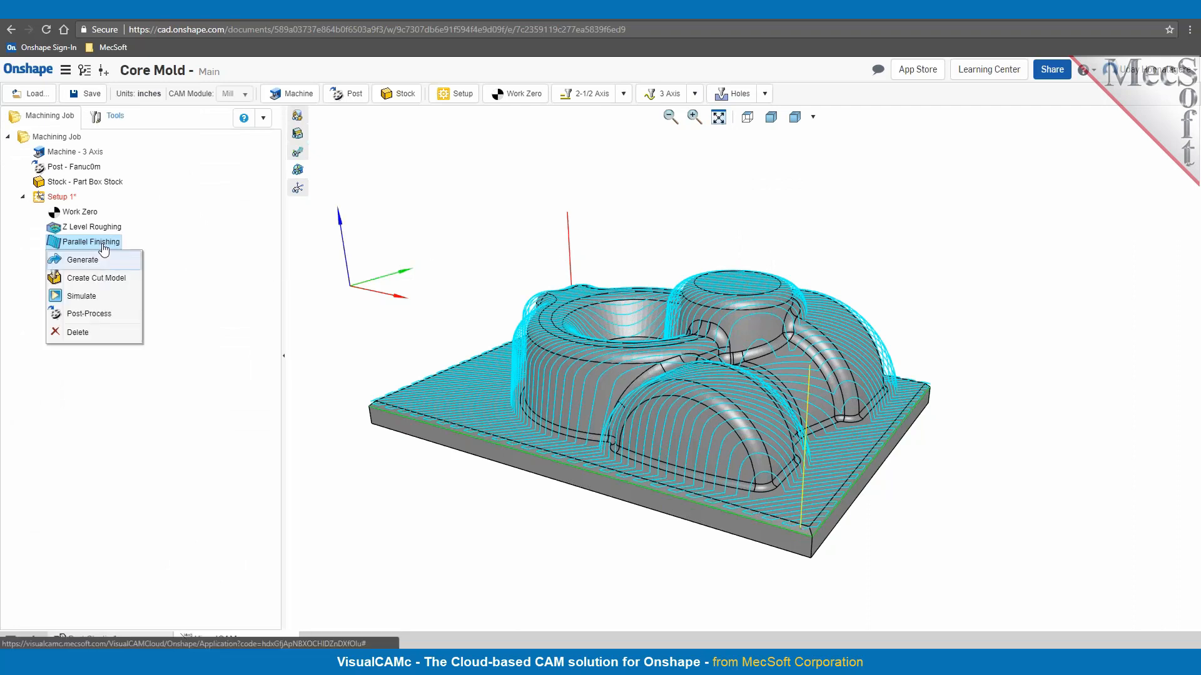
{"action": "left_click", "coordinate": [102, 315]}
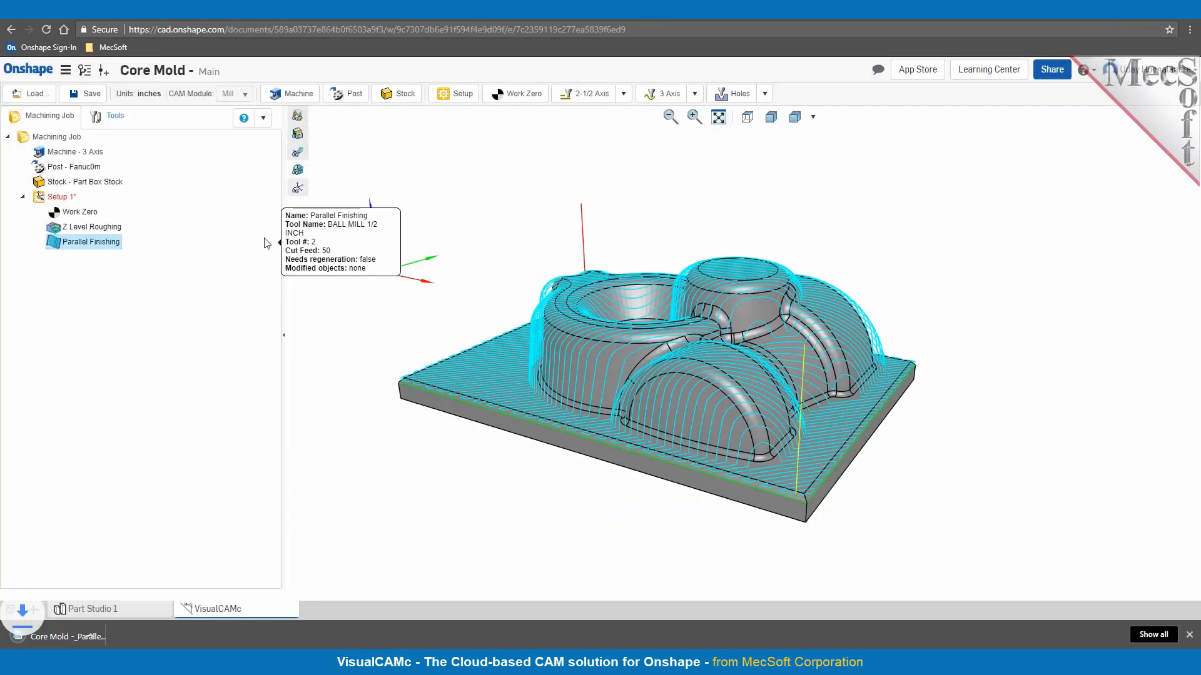
{"action": "left_click", "coordinate": [131, 638]}
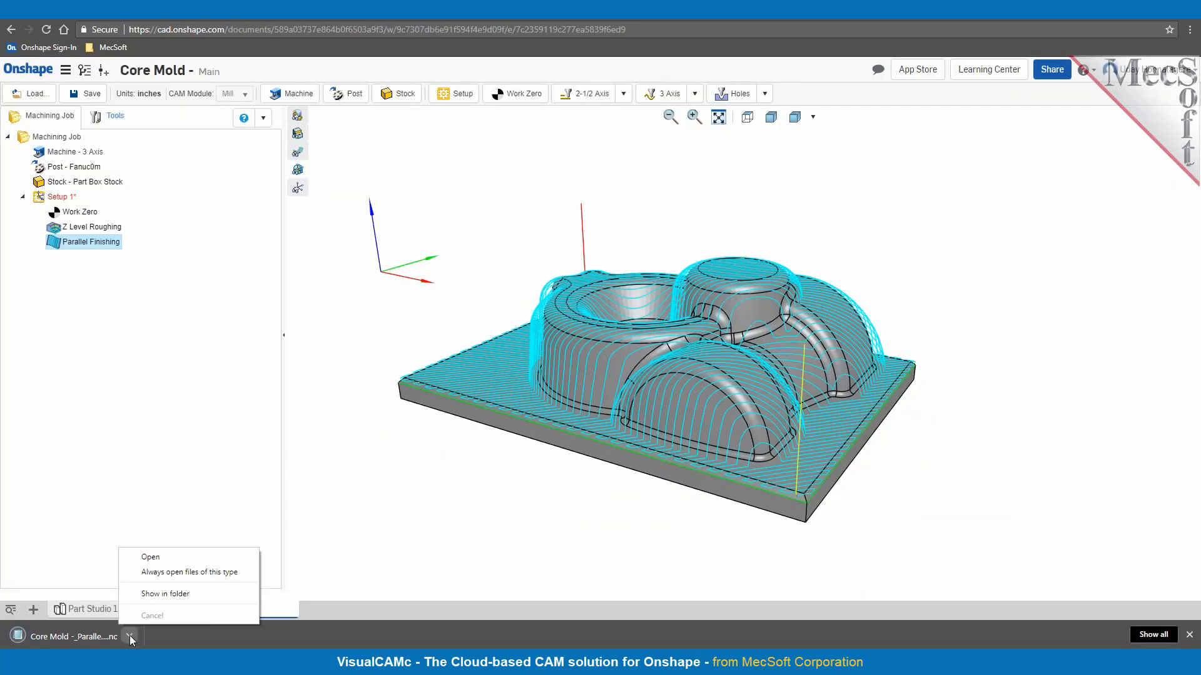
{"action": "left_click", "coordinate": [149, 556]}
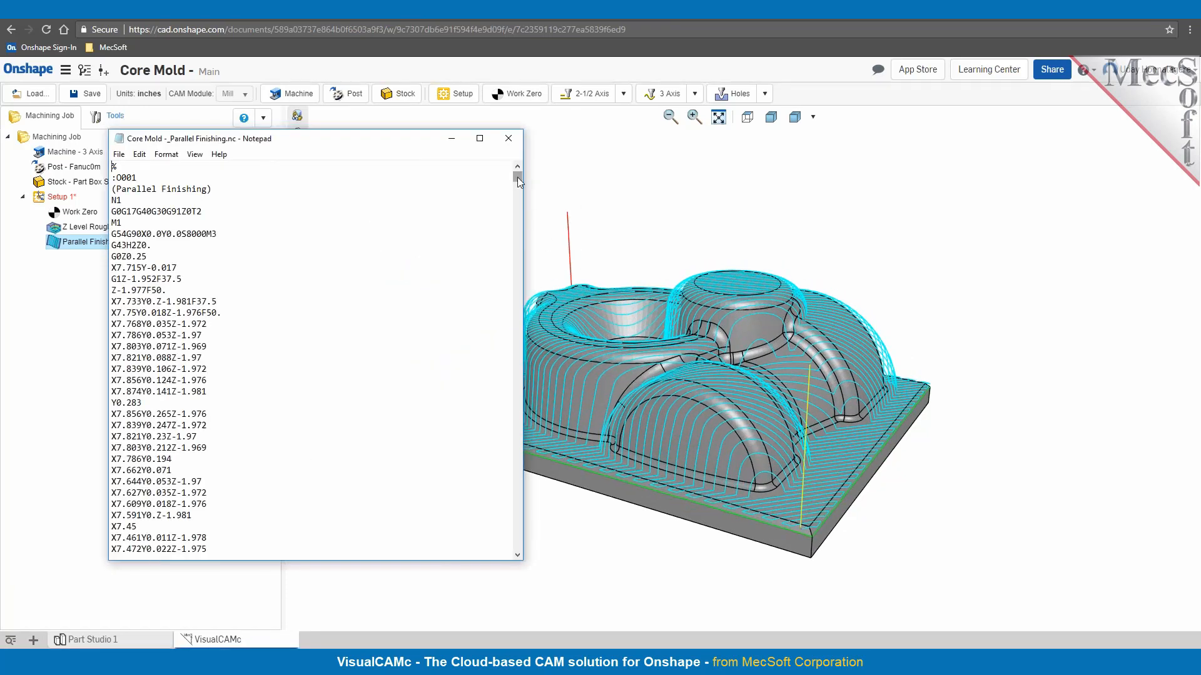
{"action": "left_click_drag", "start_coordinate": [517, 177], "coordinate": [517, 546]}
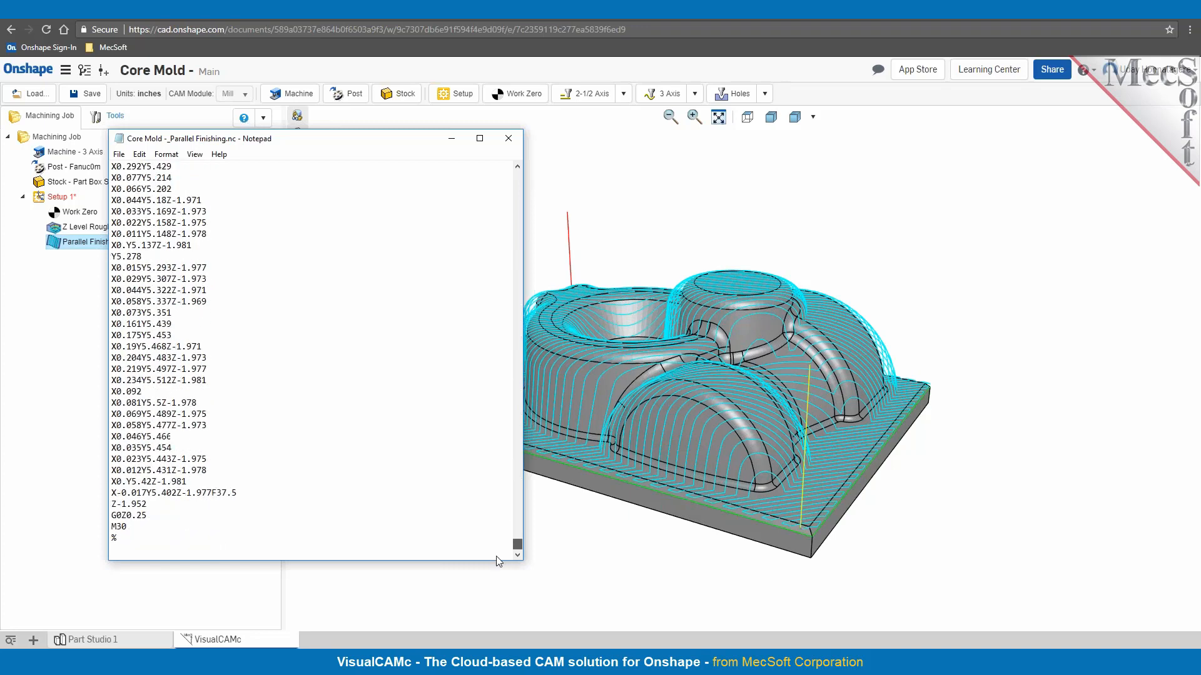
{"action": "left_click", "coordinate": [508, 139]}
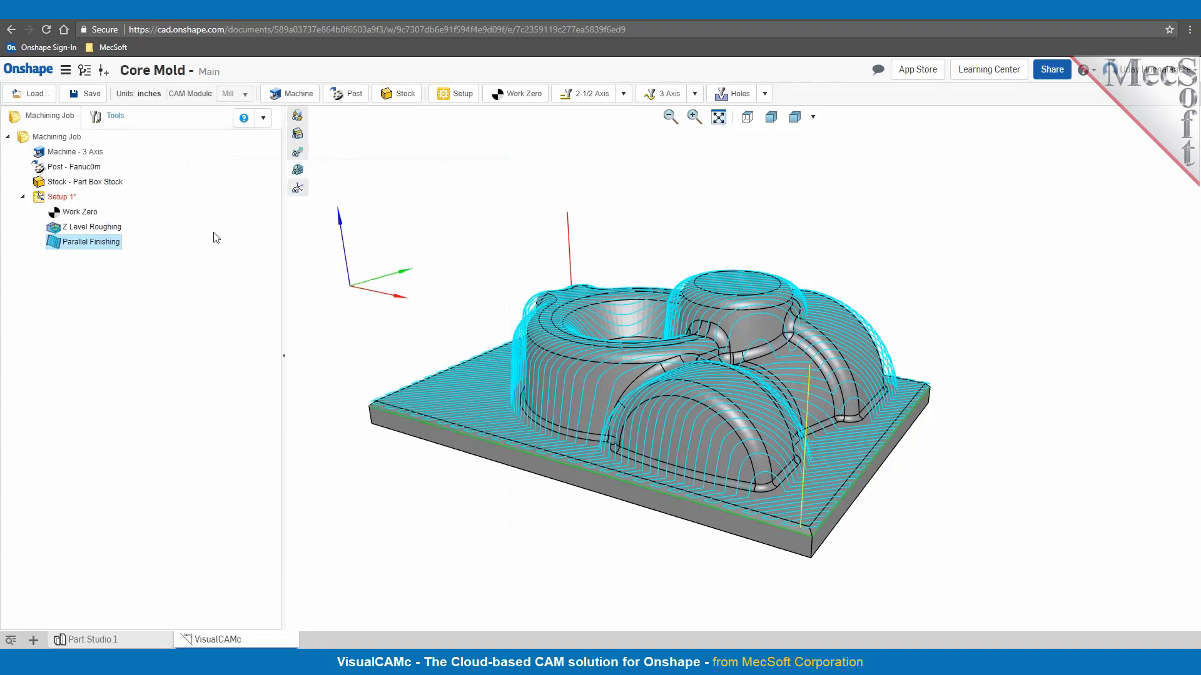
Post-process all of Setup 1, review the combined G-code file from the Z Level Roughing comment to its end, and close it.
{"action": "left_click", "coordinate": [65, 198]}
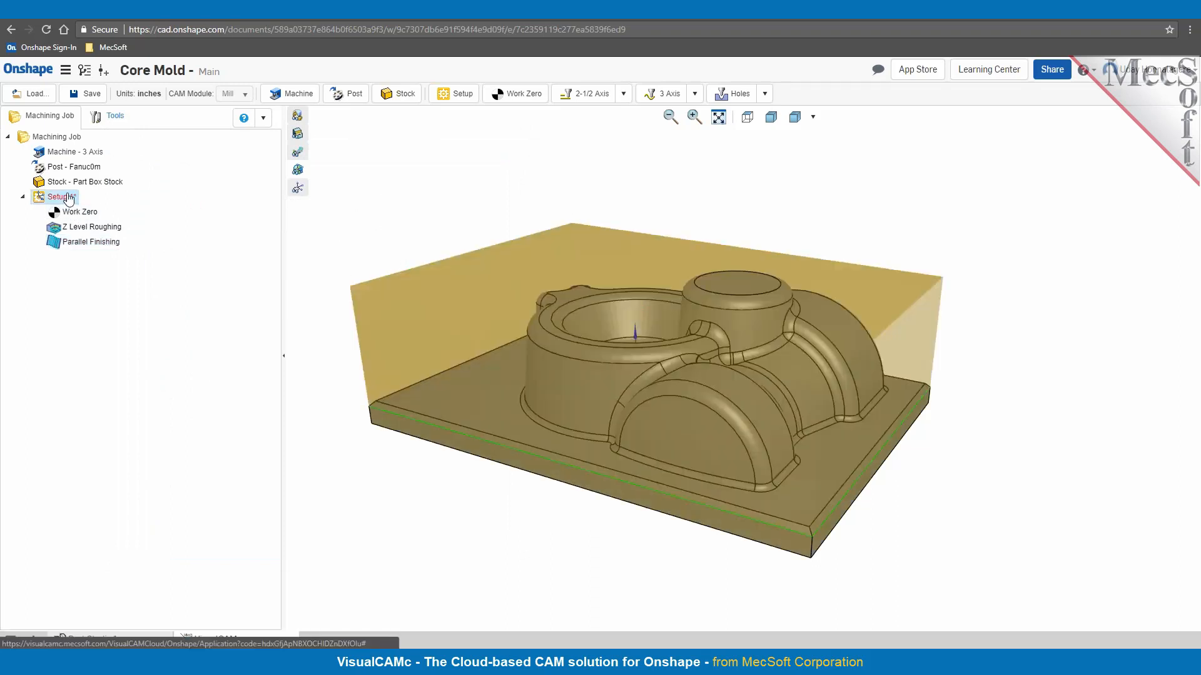
{"action": "right_click", "coordinate": [67, 199]}
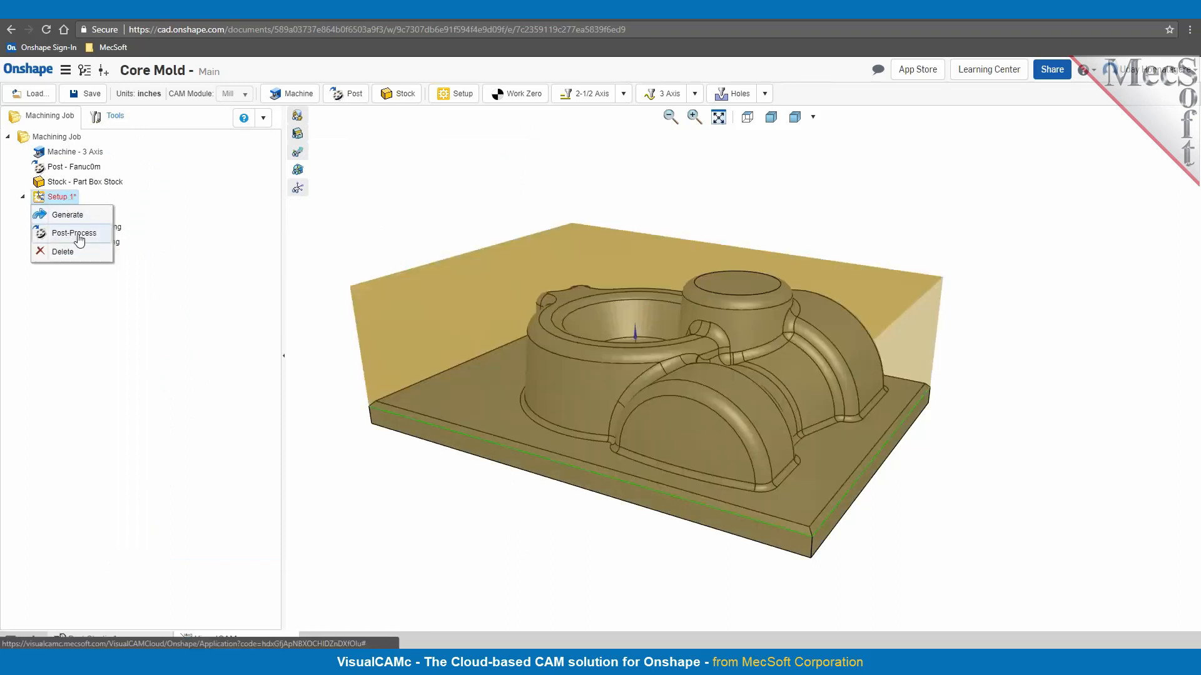
{"action": "left_click", "coordinate": [79, 237]}
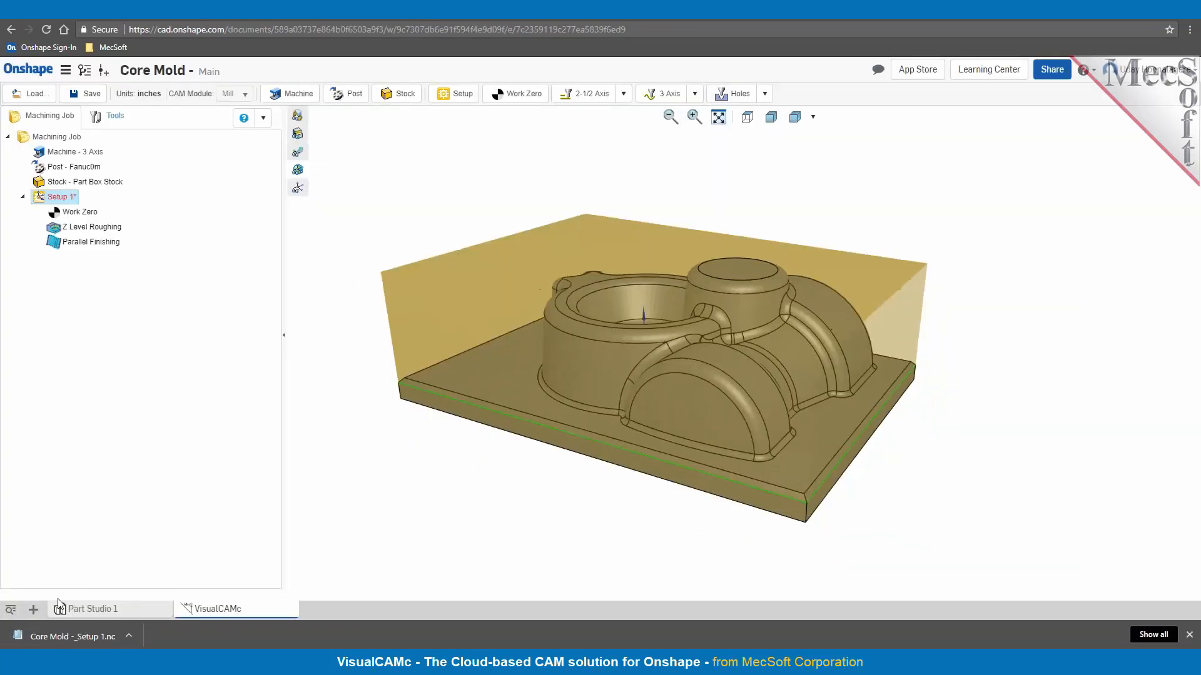
{"action": "left_click", "coordinate": [131, 636]}
{"action": "left_click", "coordinate": [150, 556]}
{"action": "left_click_drag", "start_coordinate": [212, 212], "coordinate": [113, 213]}
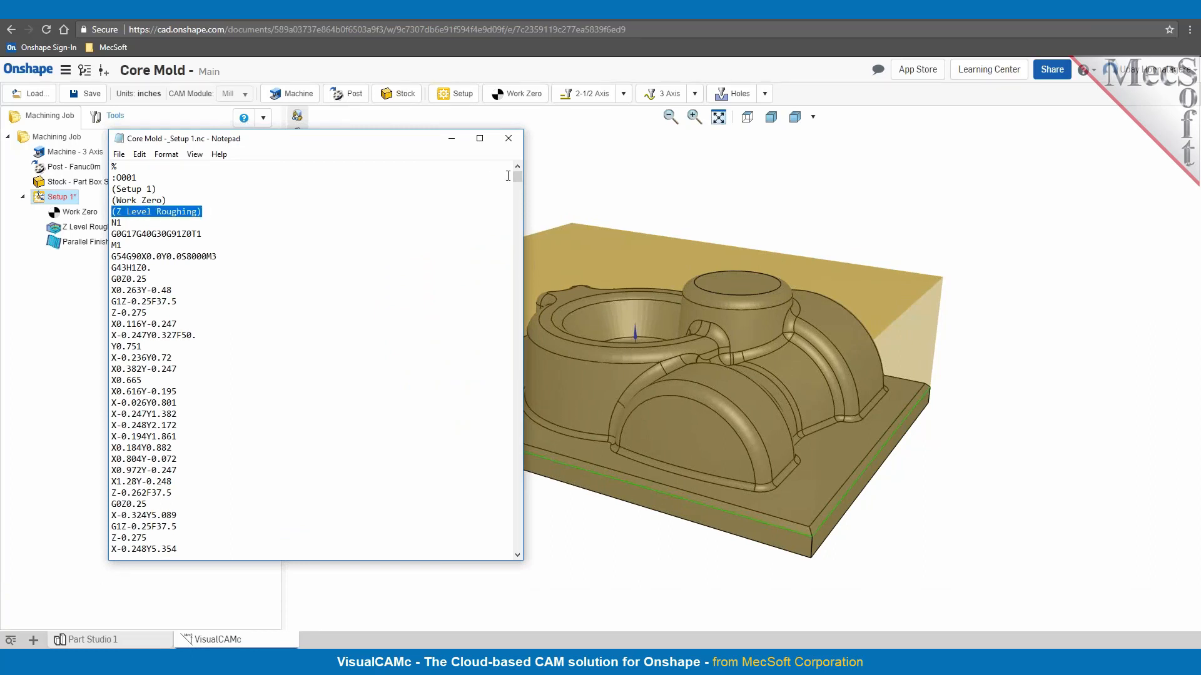
{"action": "left_click_drag", "start_coordinate": [516, 178], "coordinate": [484, 553]}
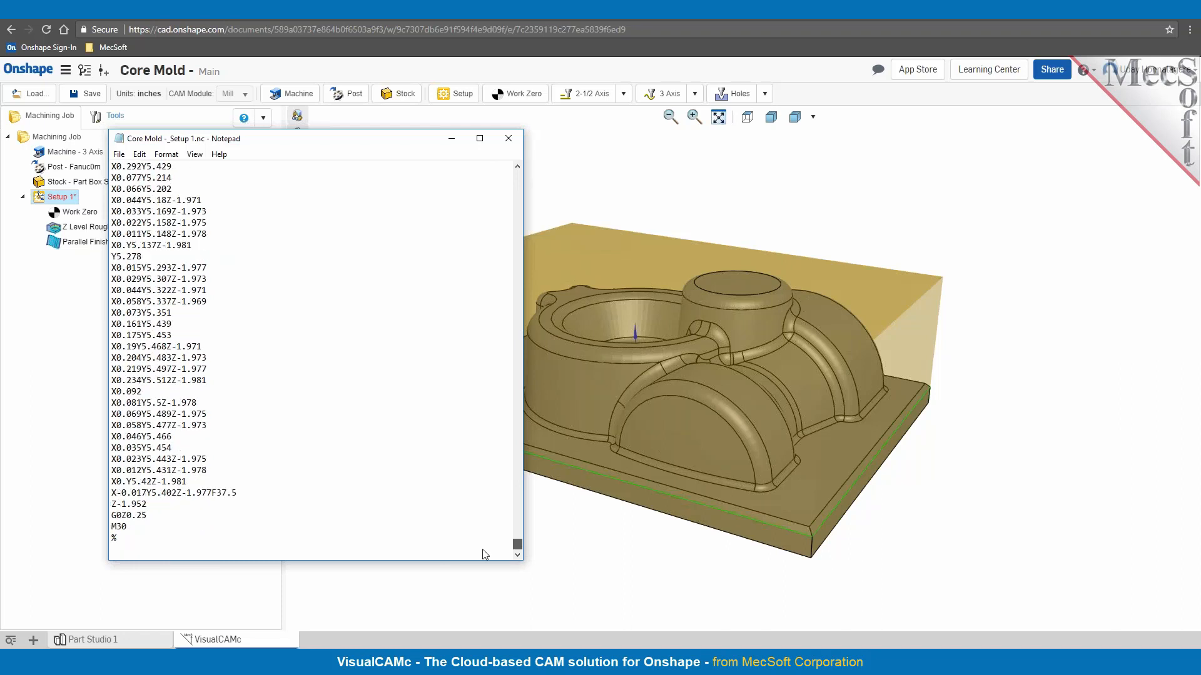
{"action": "left_click", "coordinate": [509, 140]}
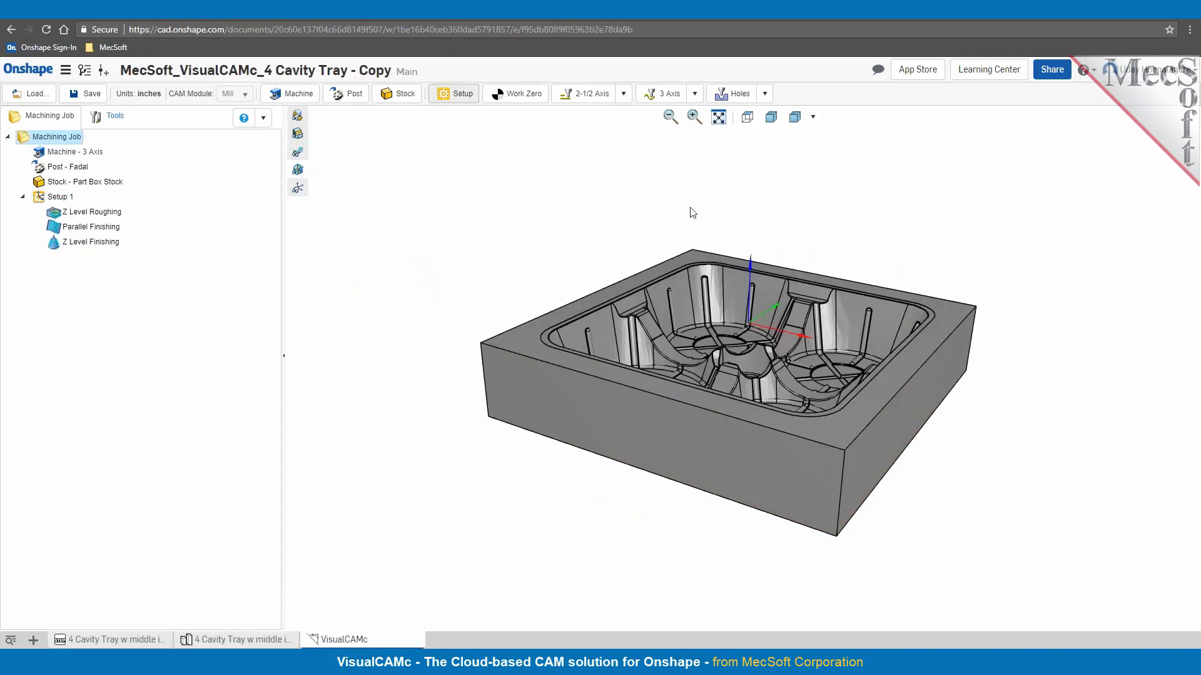
Examine the roughing and finishing toolpaths of the 4 Cavity Tray machining job and look up the available 3 Axis operations.
{"action": "right_click_drag", "start_coordinate": [675, 358], "coordinate": [626, 356]}
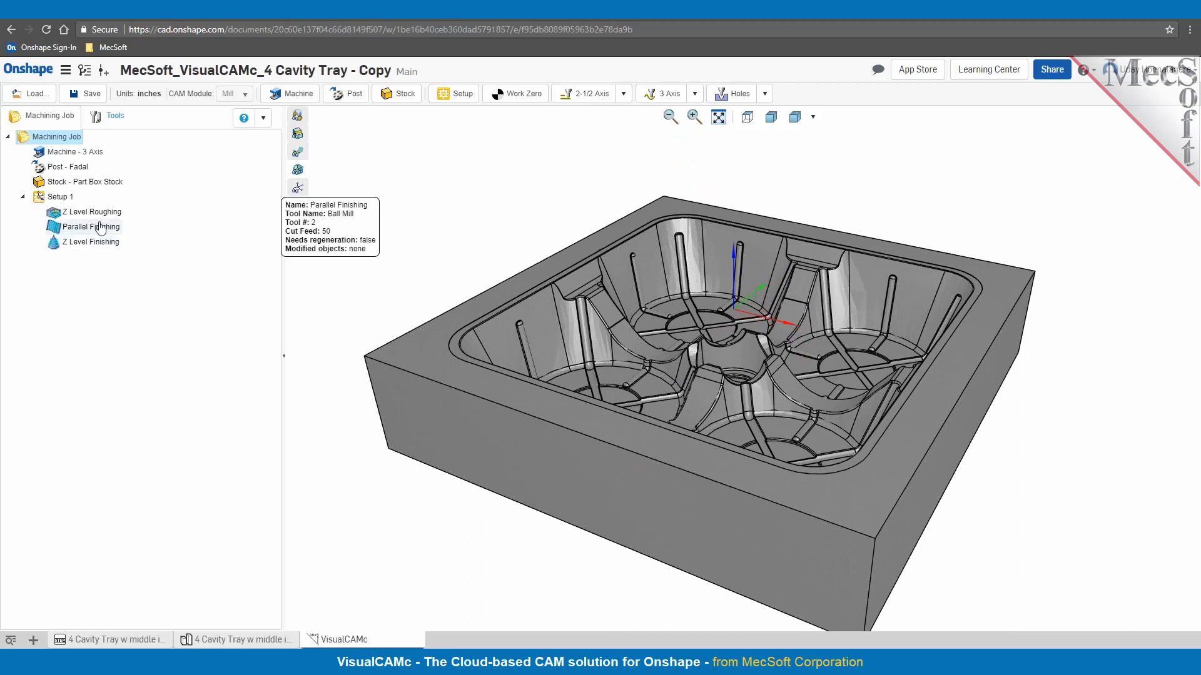
{"action": "mouse_move", "coordinate": [92, 213]}
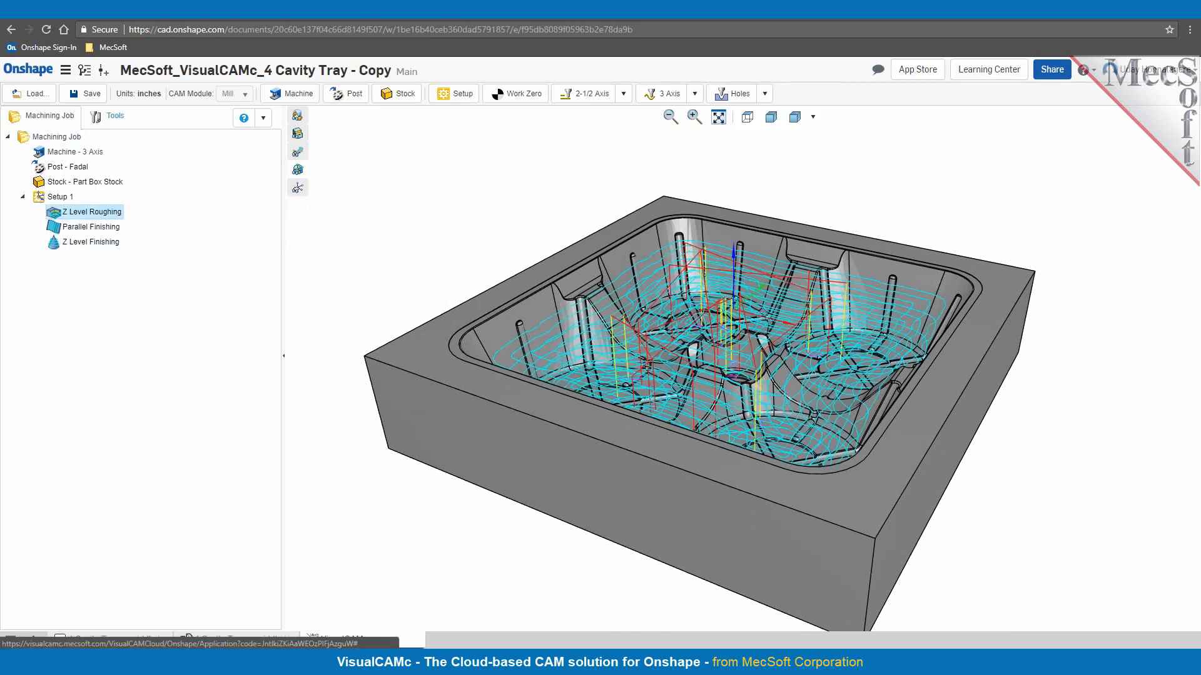
{"action": "right_click_drag", "start_coordinate": [723, 388], "coordinate": [613, 341]}
{"action": "mouse_move", "coordinate": [99, 232]}
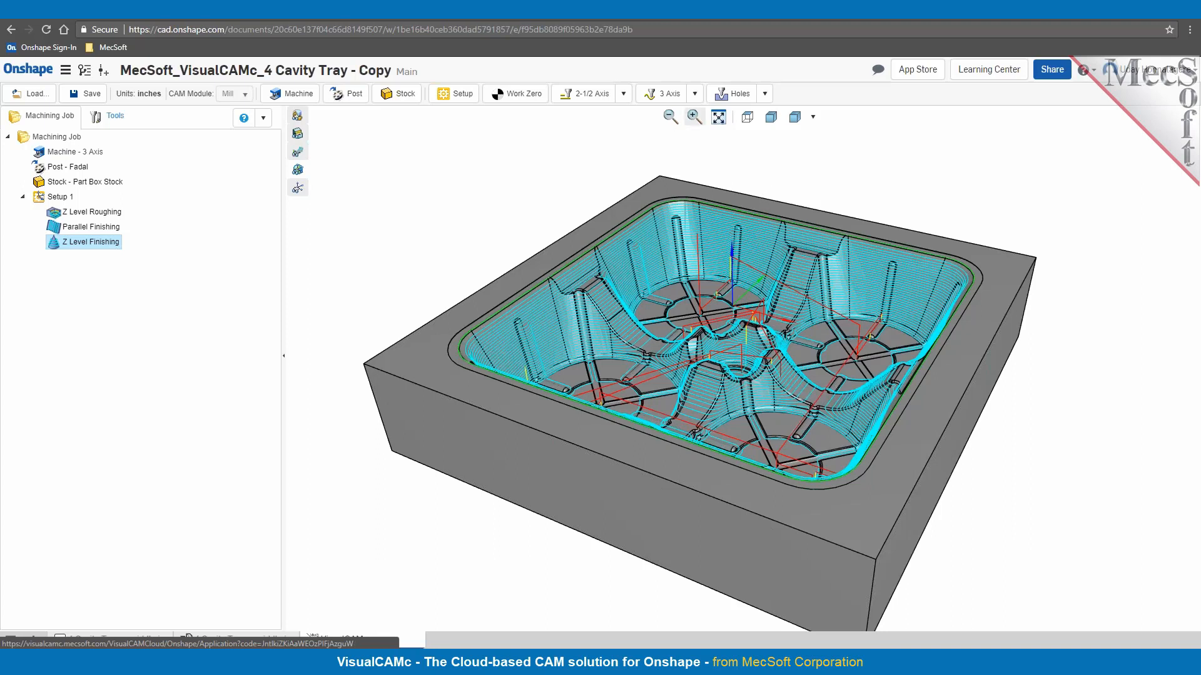
{"action": "left_click", "coordinate": [695, 94]}
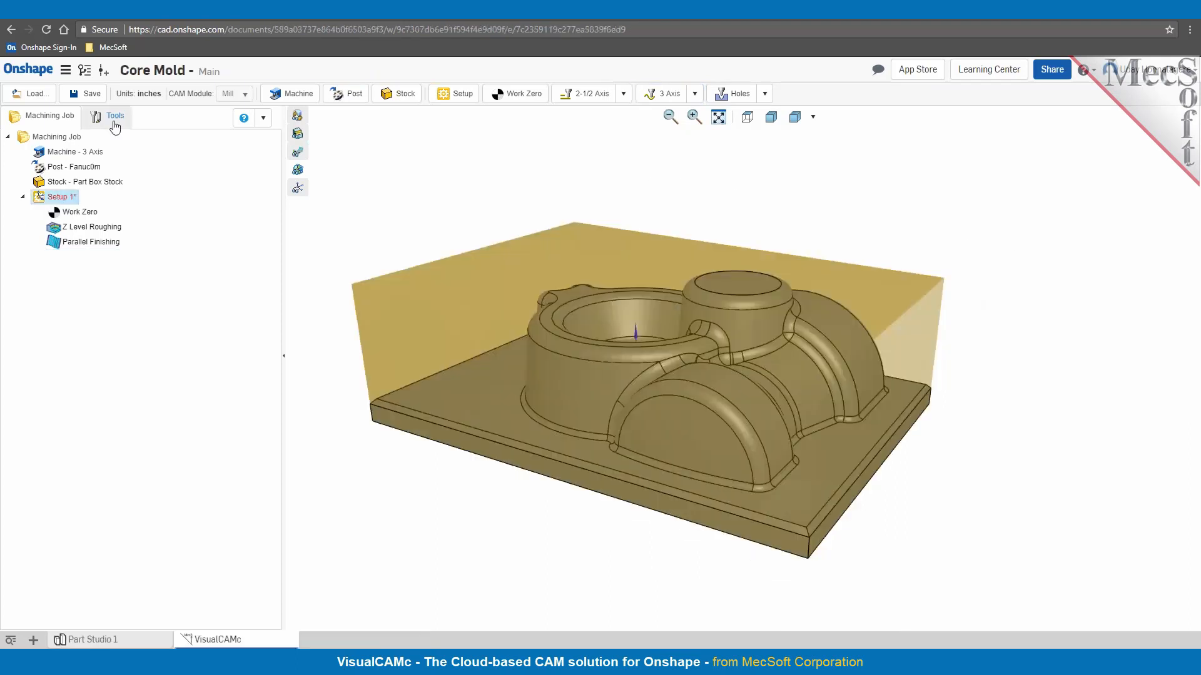
Start creating a new tool for the document and review the mill types from Ball Mill through Lollipop Mill.
{"action": "left_click", "coordinate": [110, 123]}
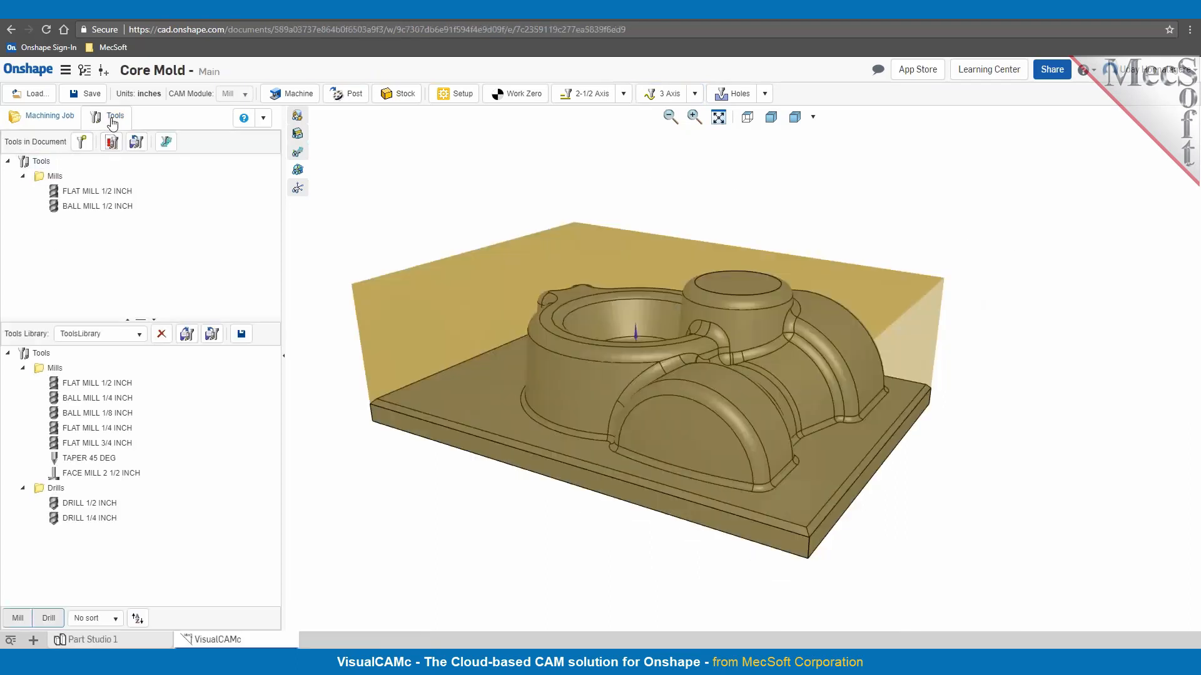
{"action": "left_click", "coordinate": [67, 118]}
{"action": "left_click", "coordinate": [105, 117]}
{"action": "left_click", "coordinate": [81, 144]}
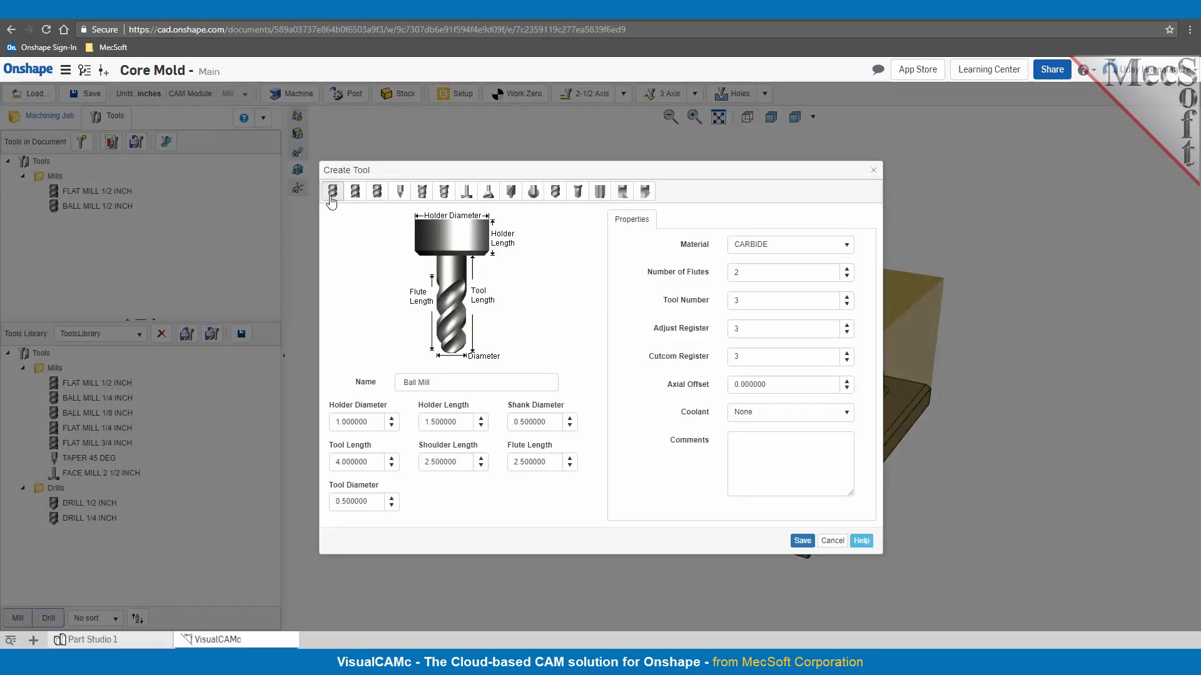
{"action": "left_click", "coordinate": [355, 195]}
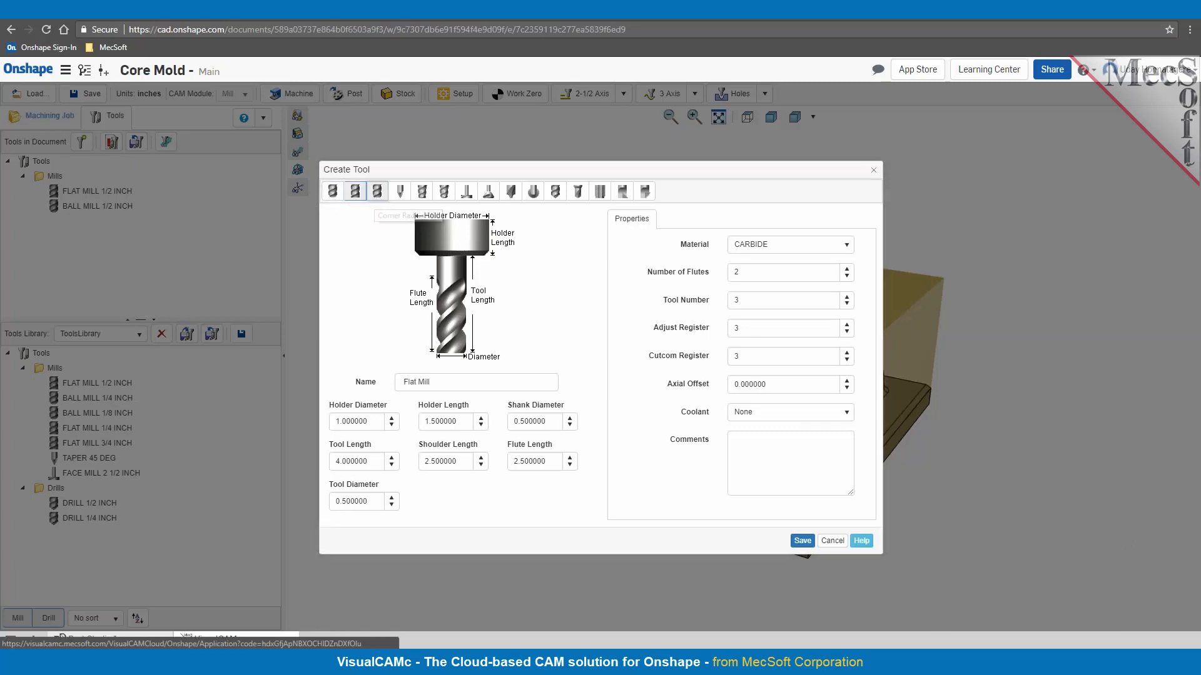
{"action": "left_click", "coordinate": [376, 194]}
{"action": "left_click", "coordinate": [400, 190]}
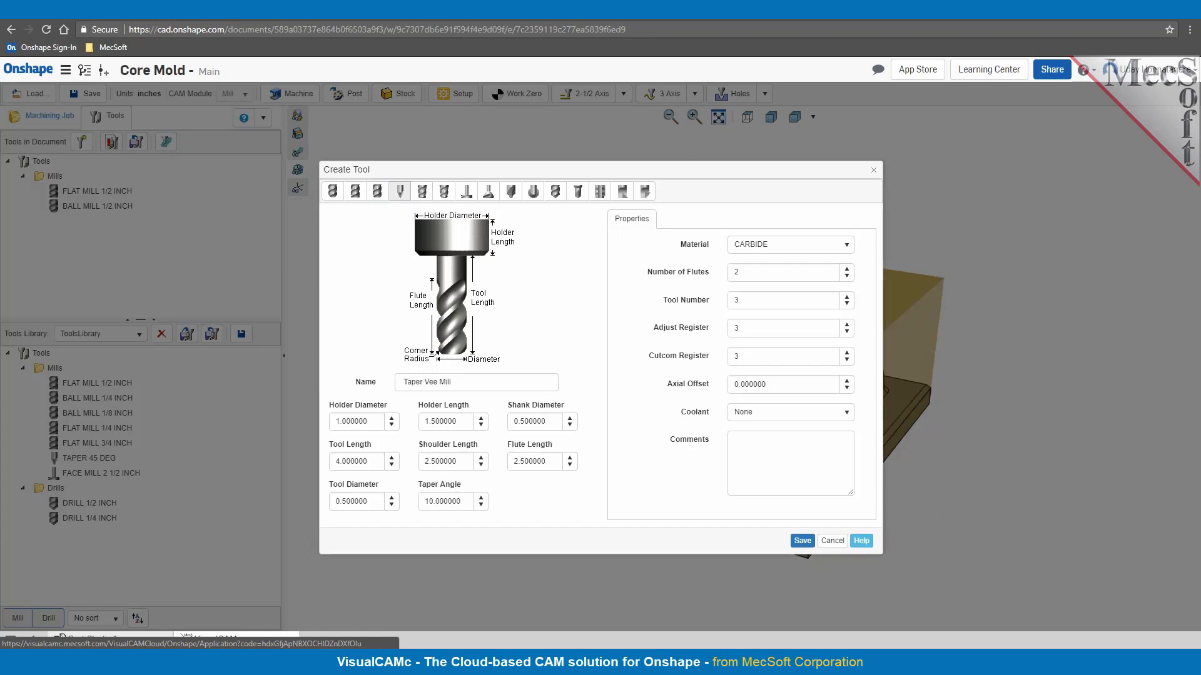
{"action": "left_click", "coordinate": [422, 175]}
{"action": "left_click", "coordinate": [444, 175]}
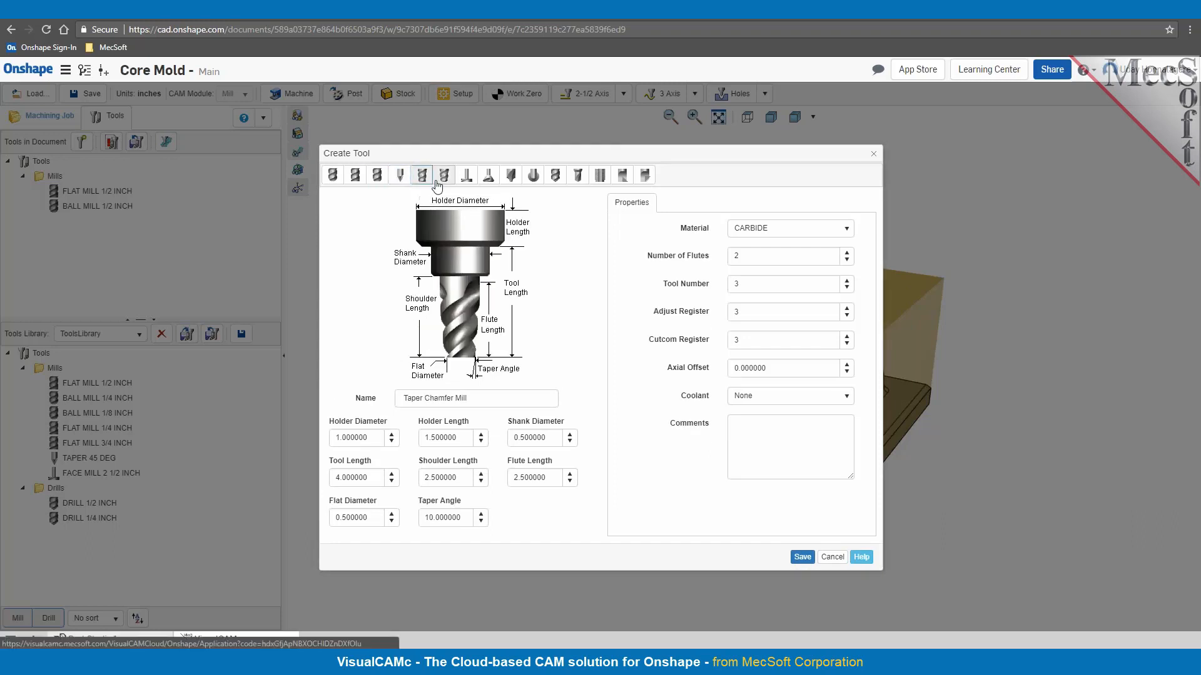
{"action": "left_click", "coordinate": [465, 183]}
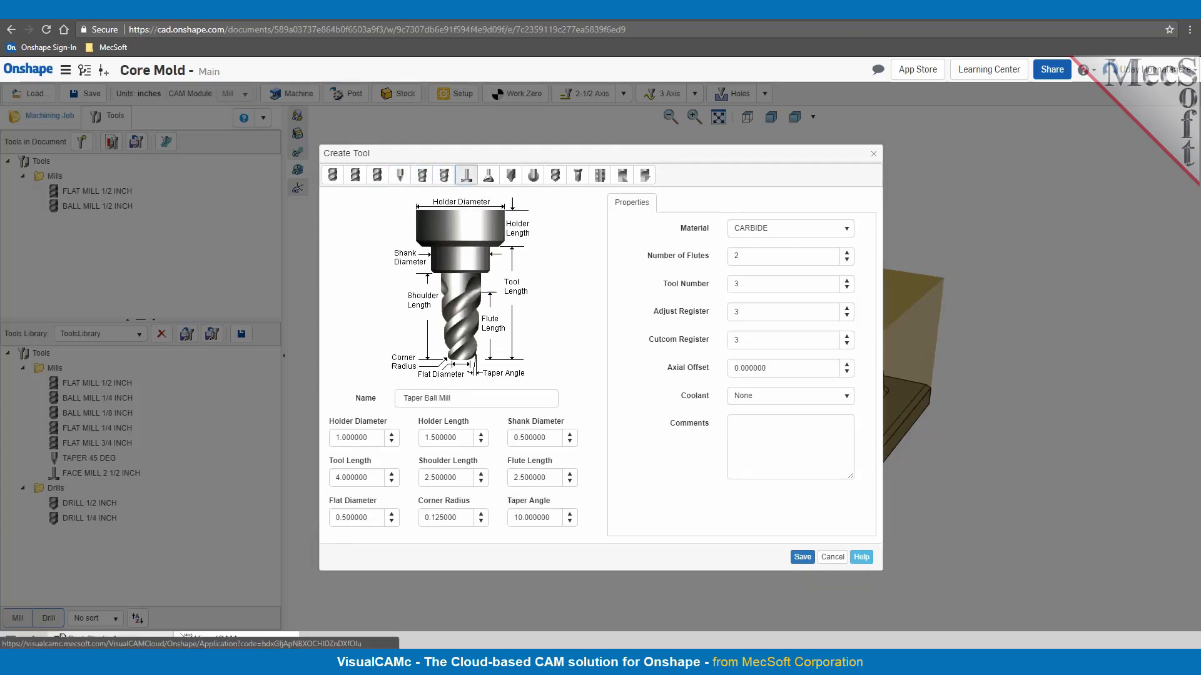
{"action": "left_click", "coordinate": [486, 183]}
{"action": "left_click", "coordinate": [511, 183]}
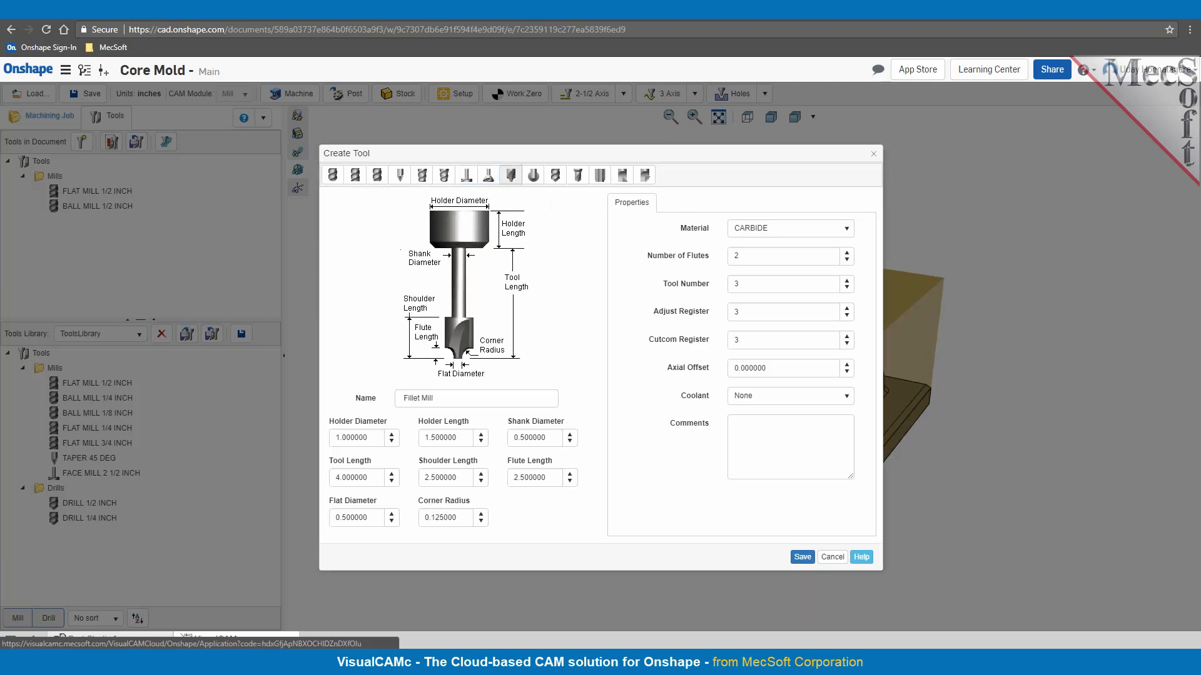
{"action": "left_click", "coordinate": [533, 181]}
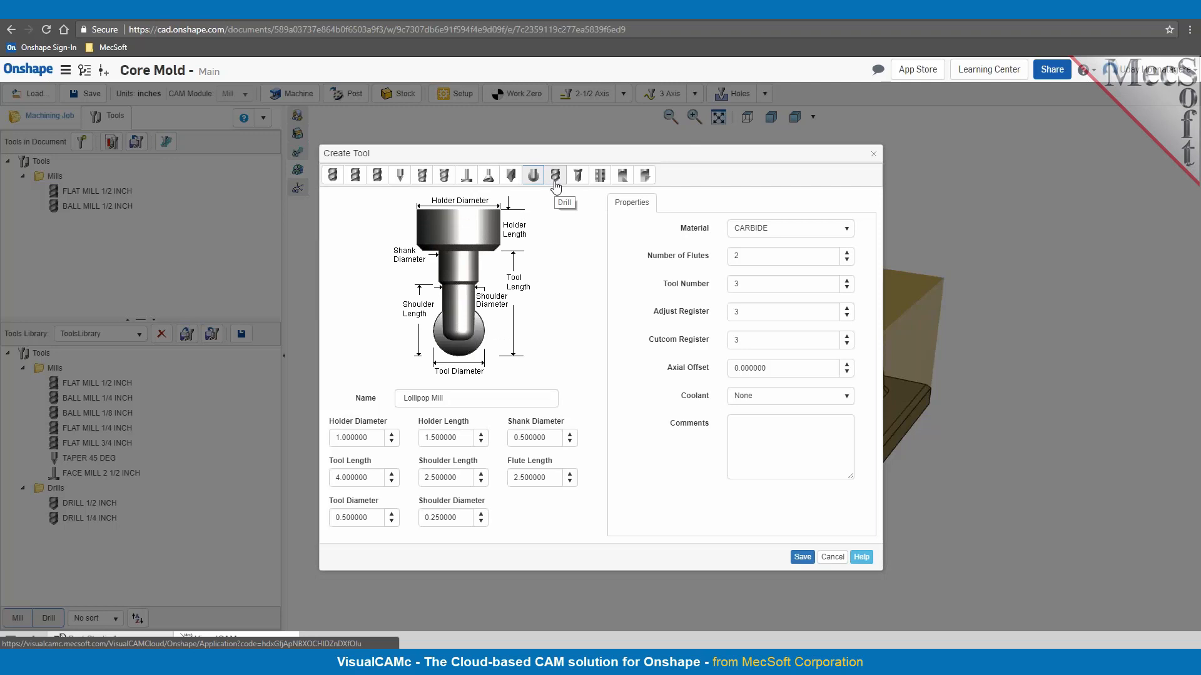
Review the drill types through Reverse Bore Drill, return to the Flat Mill definition, and cancel the tool creation.
{"action": "left_click", "coordinate": [555, 182]}
{"action": "left_click", "coordinate": [577, 179]}
{"action": "left_click", "coordinate": [600, 177]}
{"action": "left_click", "coordinate": [622, 177]}
{"action": "left_click", "coordinate": [644, 177]}
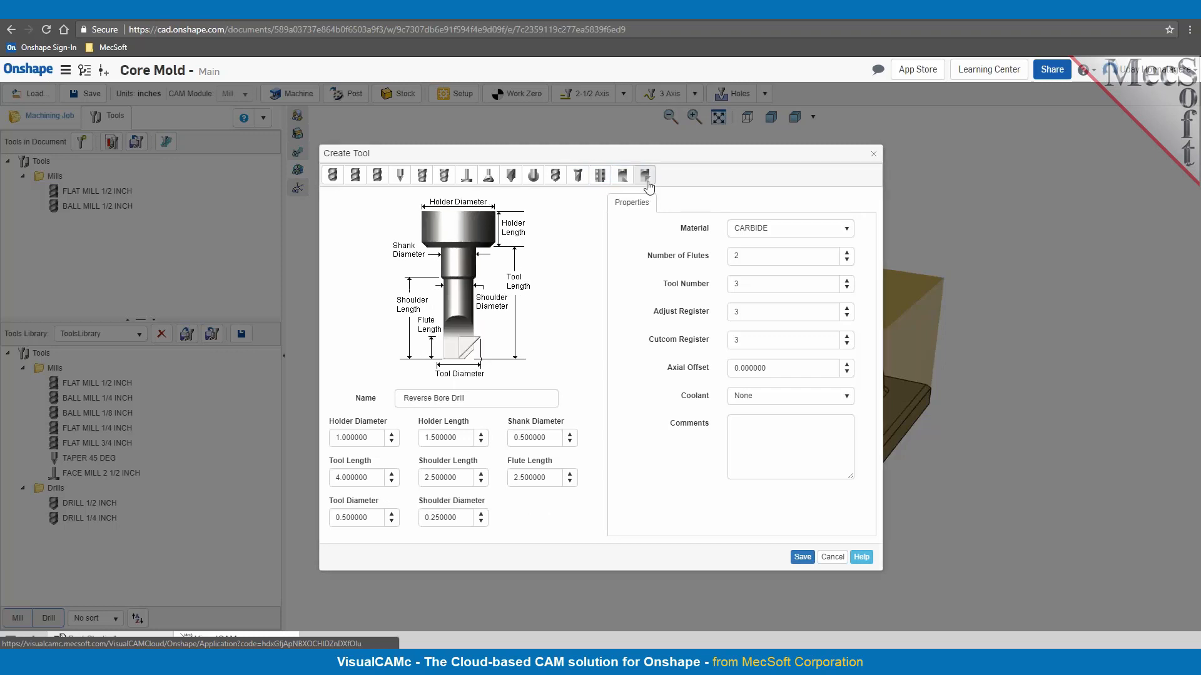
{"action": "left_click", "coordinate": [355, 177]}
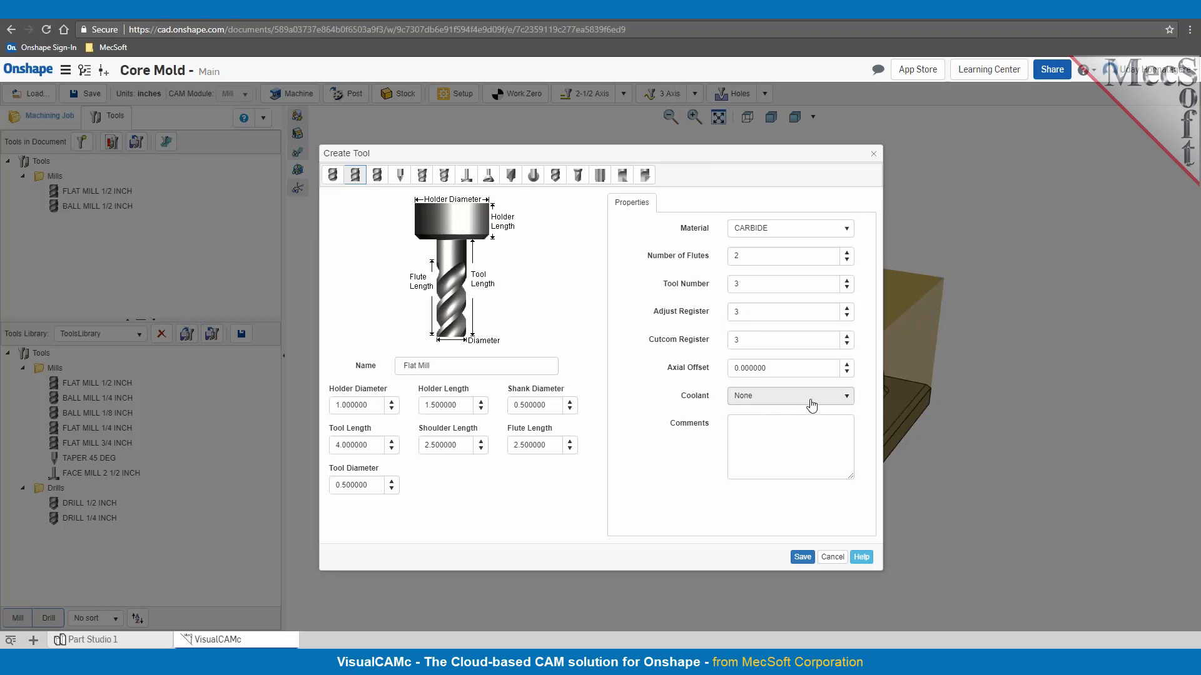
{"action": "left_click", "coordinate": [833, 556]}
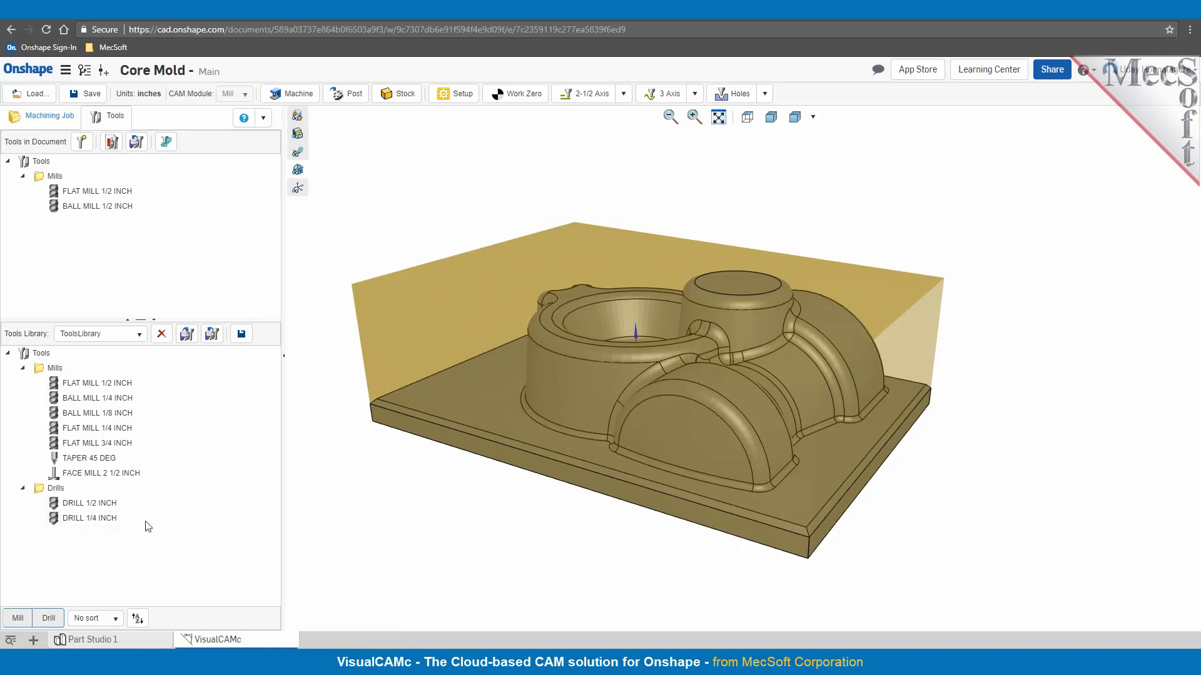
Choose ToolsLibrary as the tool library and add its BALL MILL 1/4 INCH to the tools in the document.
{"action": "mouse_move", "coordinate": [211, 451]}
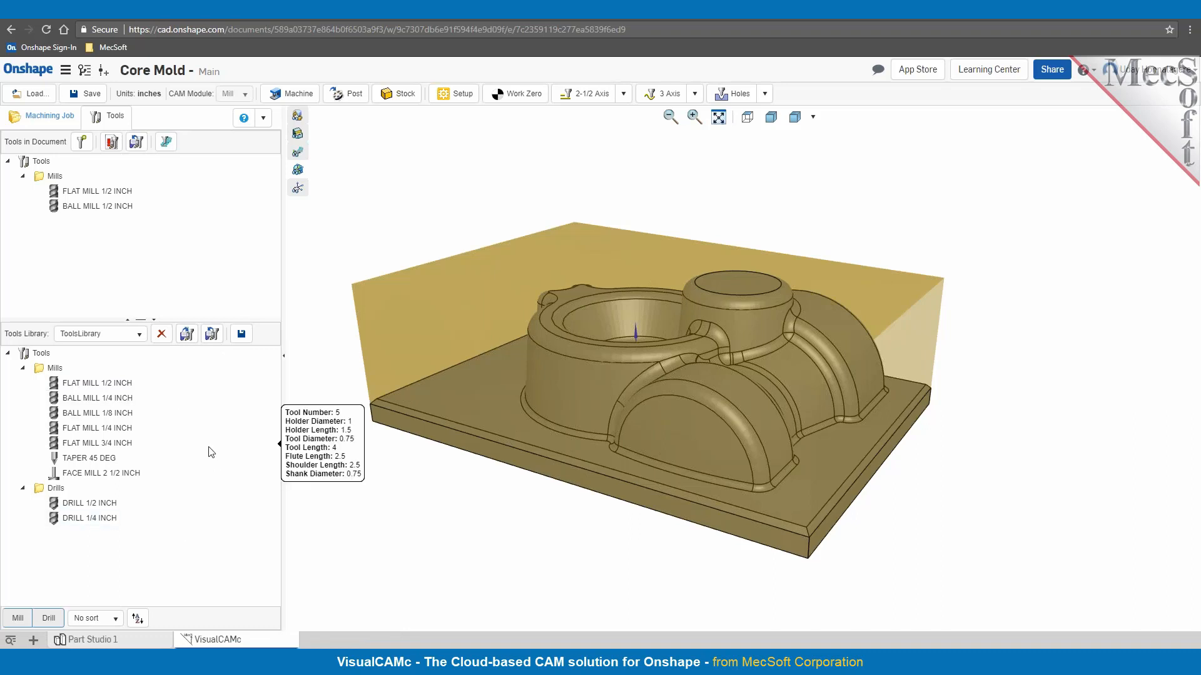
{"action": "left_click", "coordinate": [139, 336]}
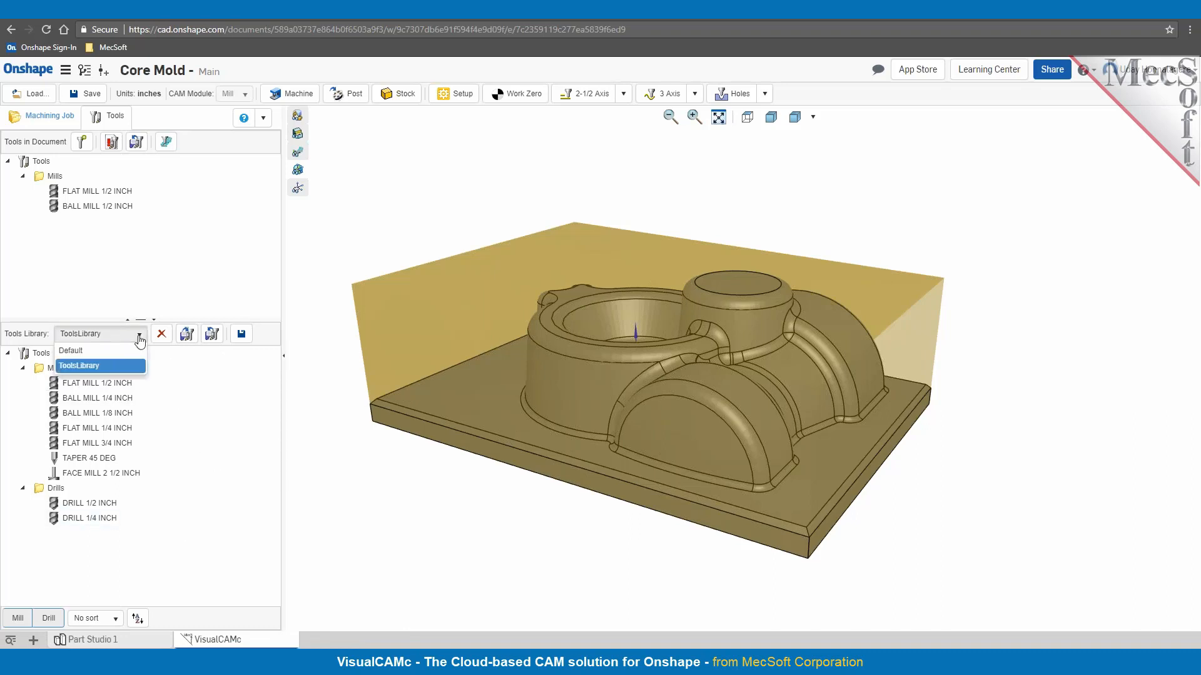
{"action": "left_click", "coordinate": [100, 365]}
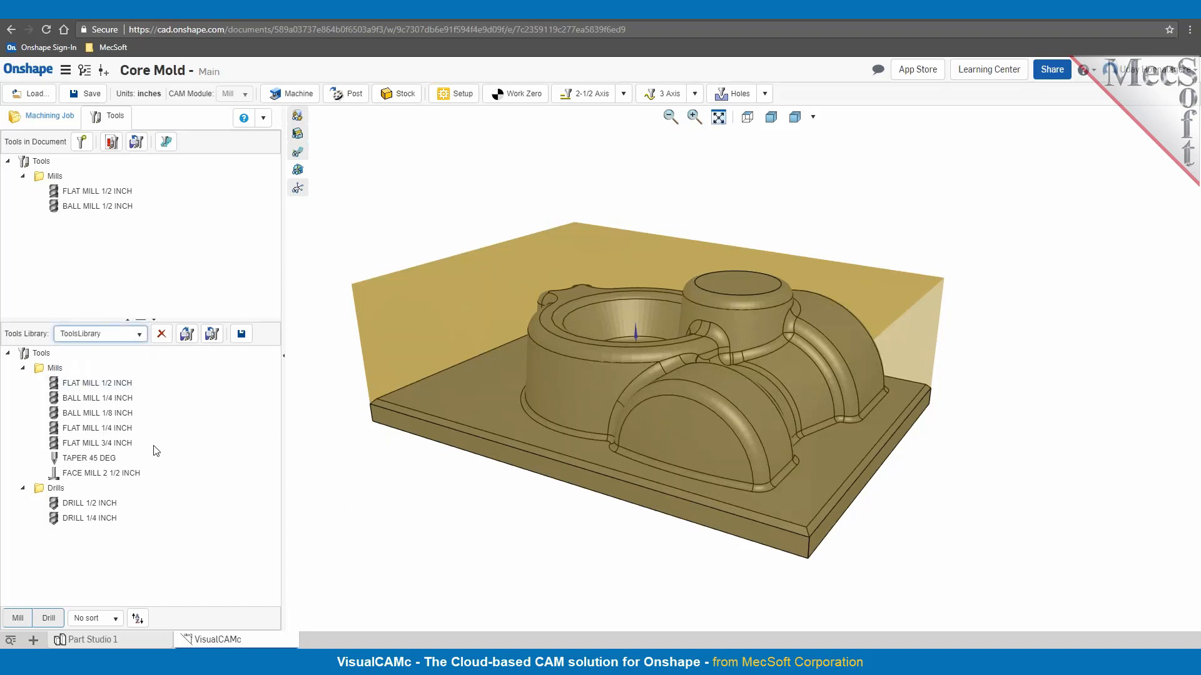
{"action": "mouse_move", "coordinate": [58, 436]}
{"action": "mouse_move", "coordinate": [215, 429]}
{"action": "left_click", "coordinate": [56, 404]}
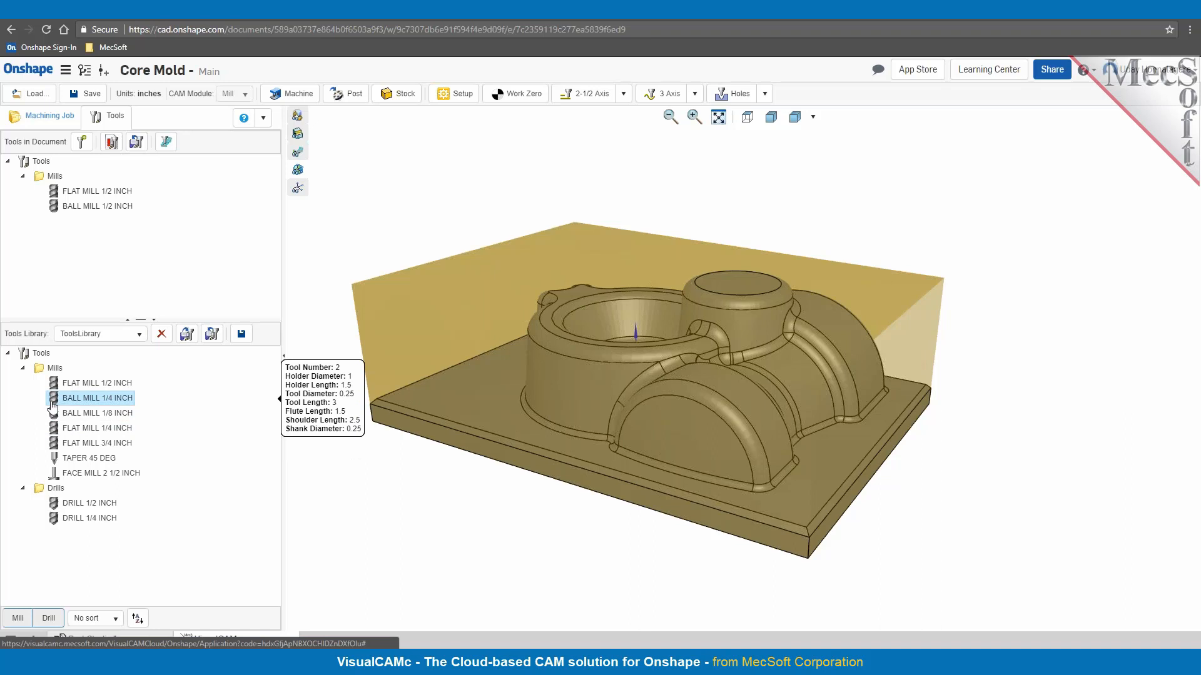
{"action": "left_click_drag", "start_coordinate": [53, 406], "coordinate": [62, 223]}
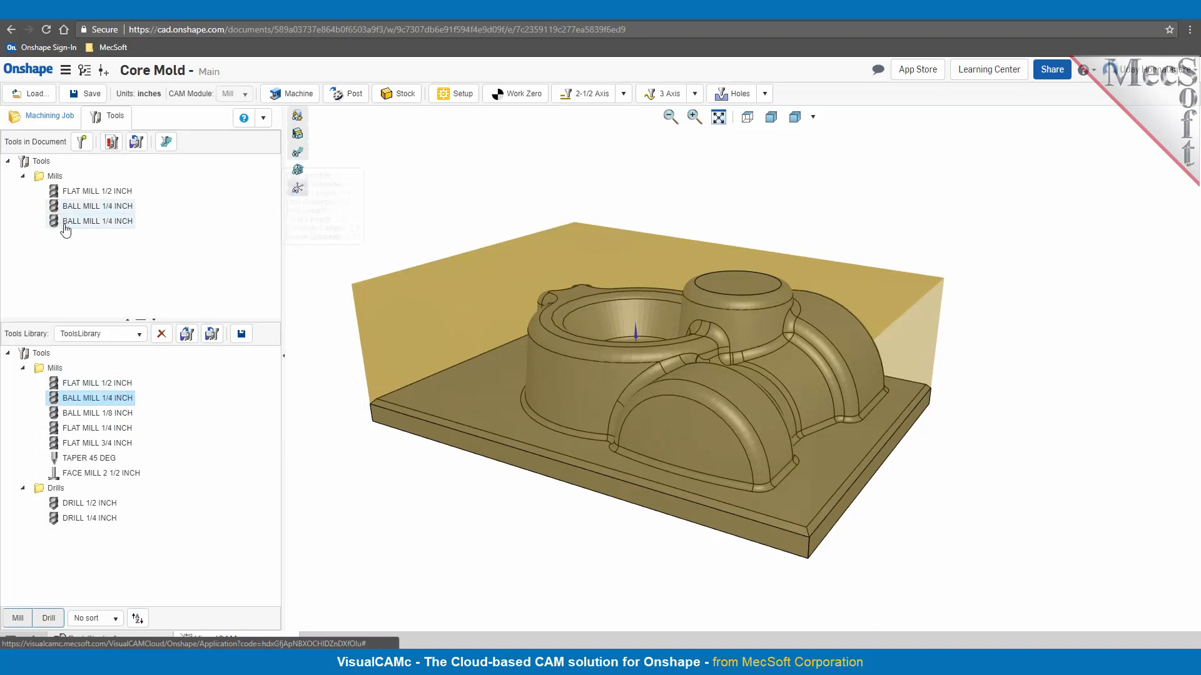
Try adding a 3 Axis Z Level Finishing operation after Parallel Finishing and open its tool selection.
{"action": "left_click", "coordinate": [50, 116]}
{"action": "left_click", "coordinate": [85, 247]}
{"action": "left_click", "coordinate": [695, 95]}
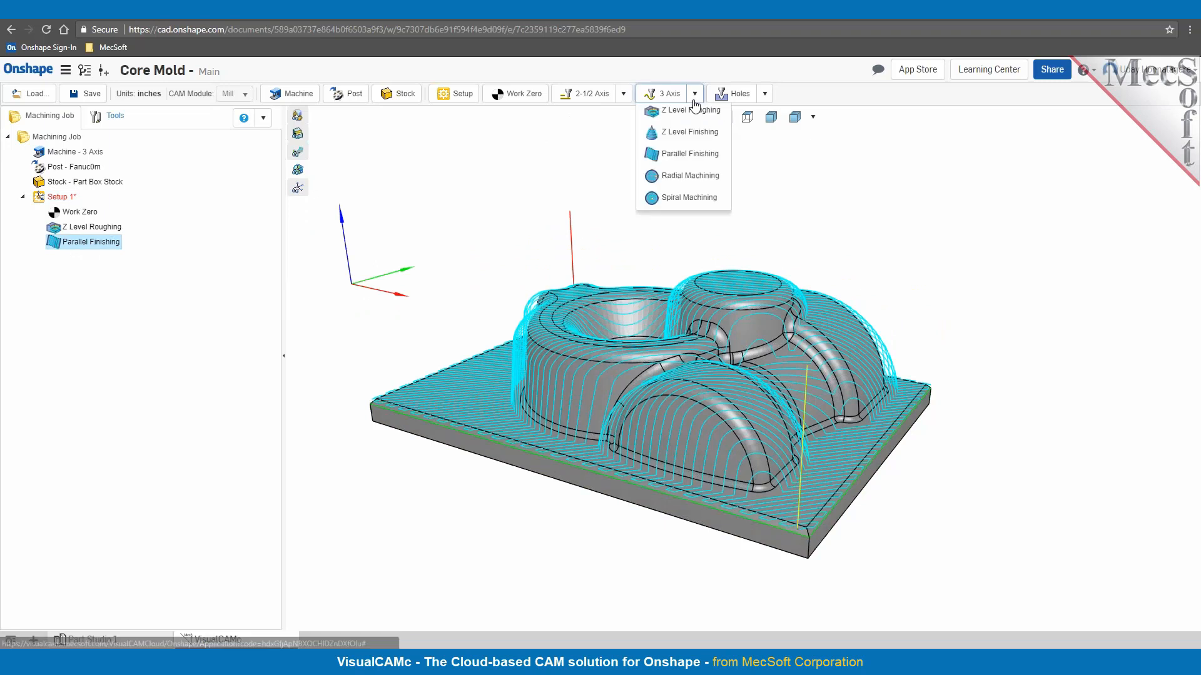
{"action": "left_click", "coordinate": [690, 143]}
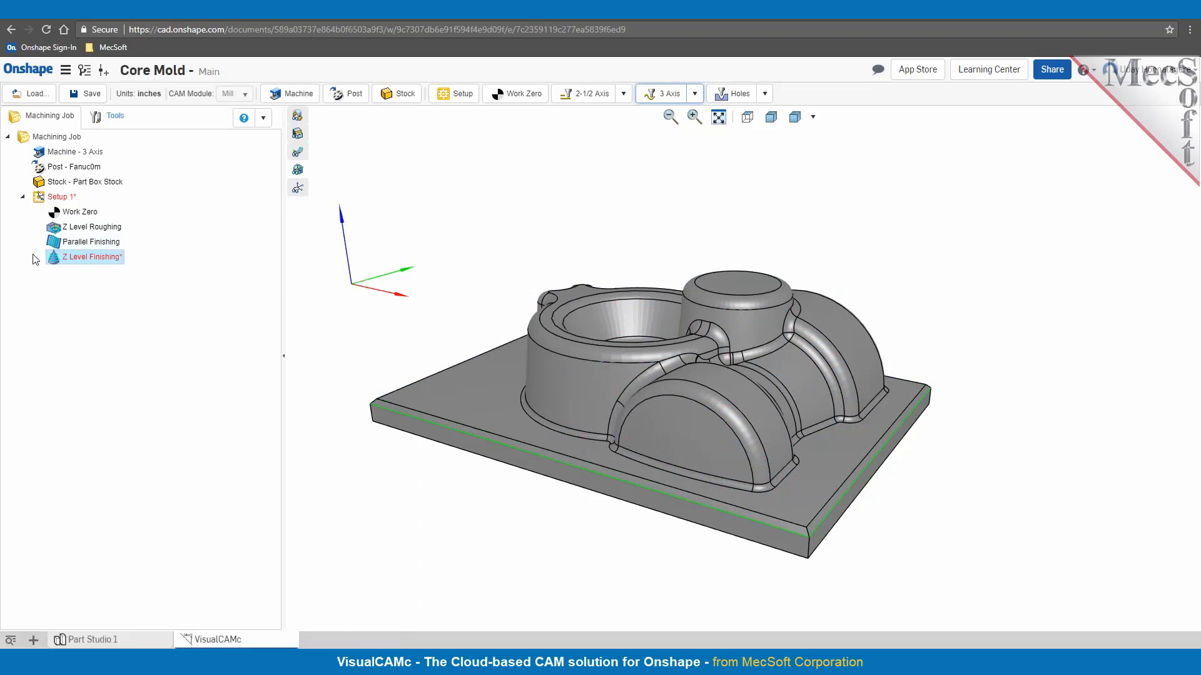
{"action": "double_click", "coordinate": [57, 258]}
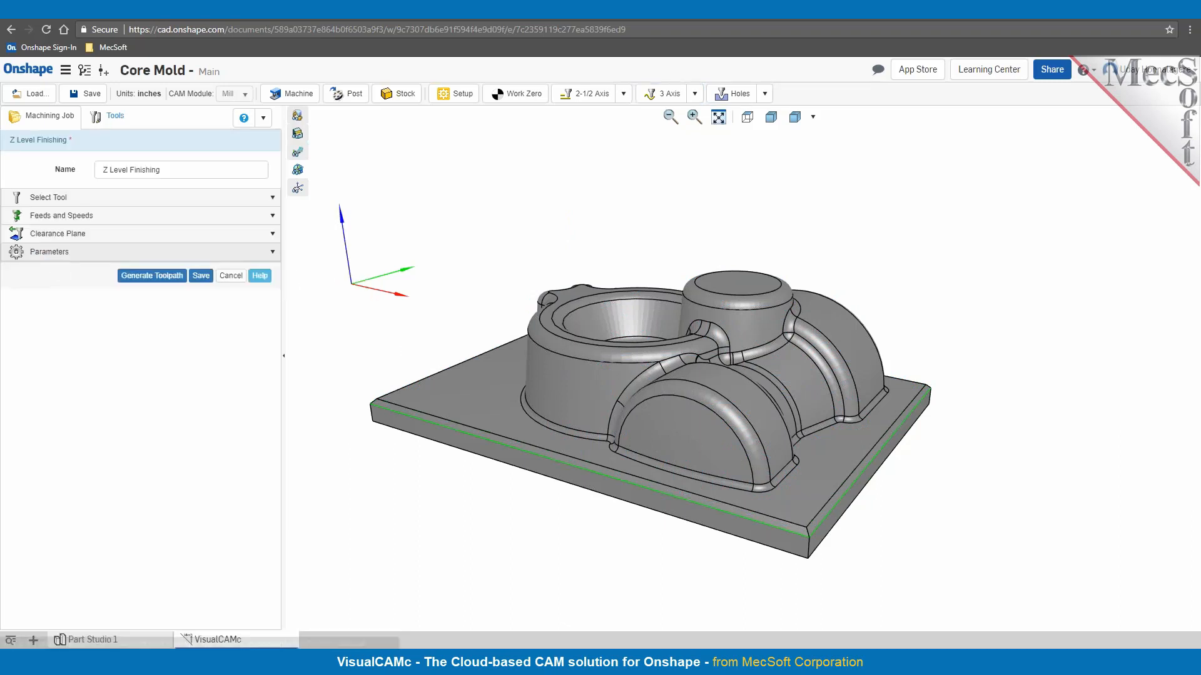
{"action": "left_click", "coordinate": [57, 197]}
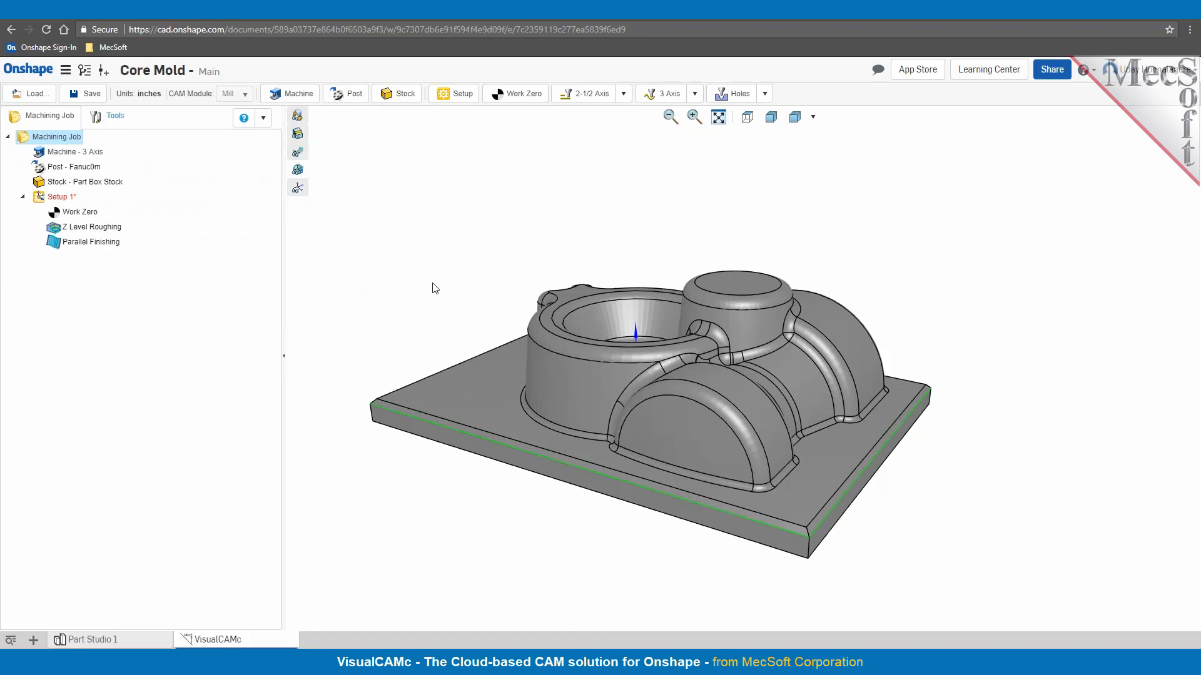
Review the Core Mold document tools and tool library, then switch to the Plate machining job and check its tools.
{"action": "left_click", "coordinate": [116, 119]}
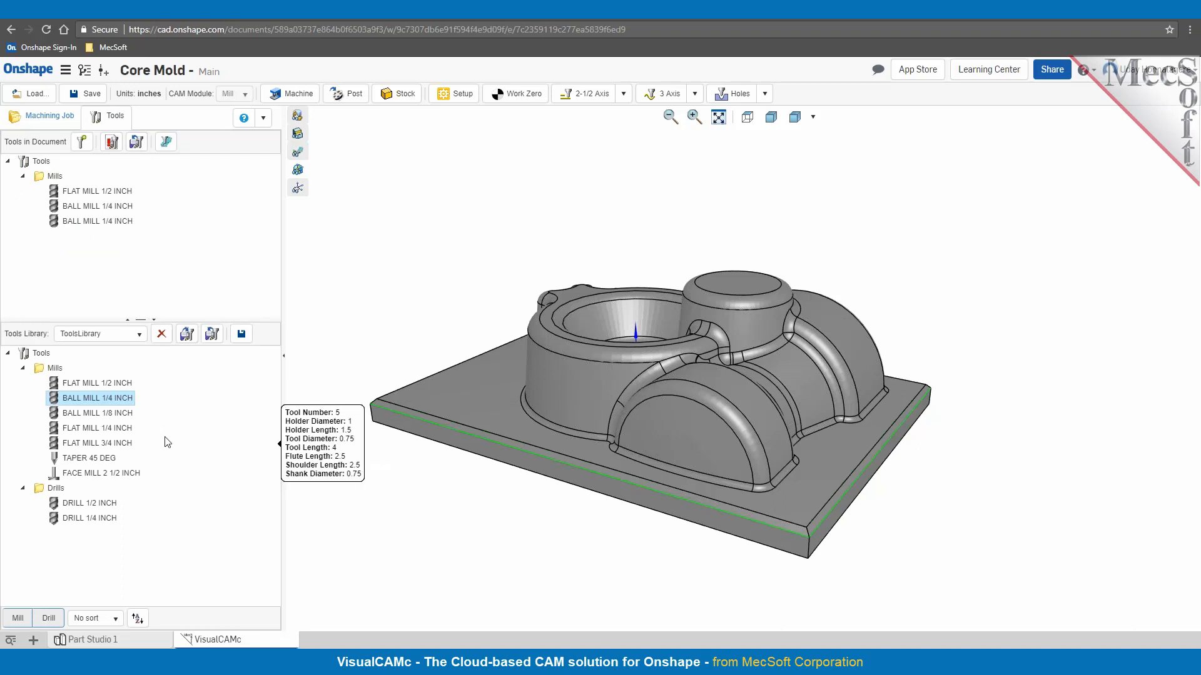
{"action": "left_click", "coordinate": [396, 255]}
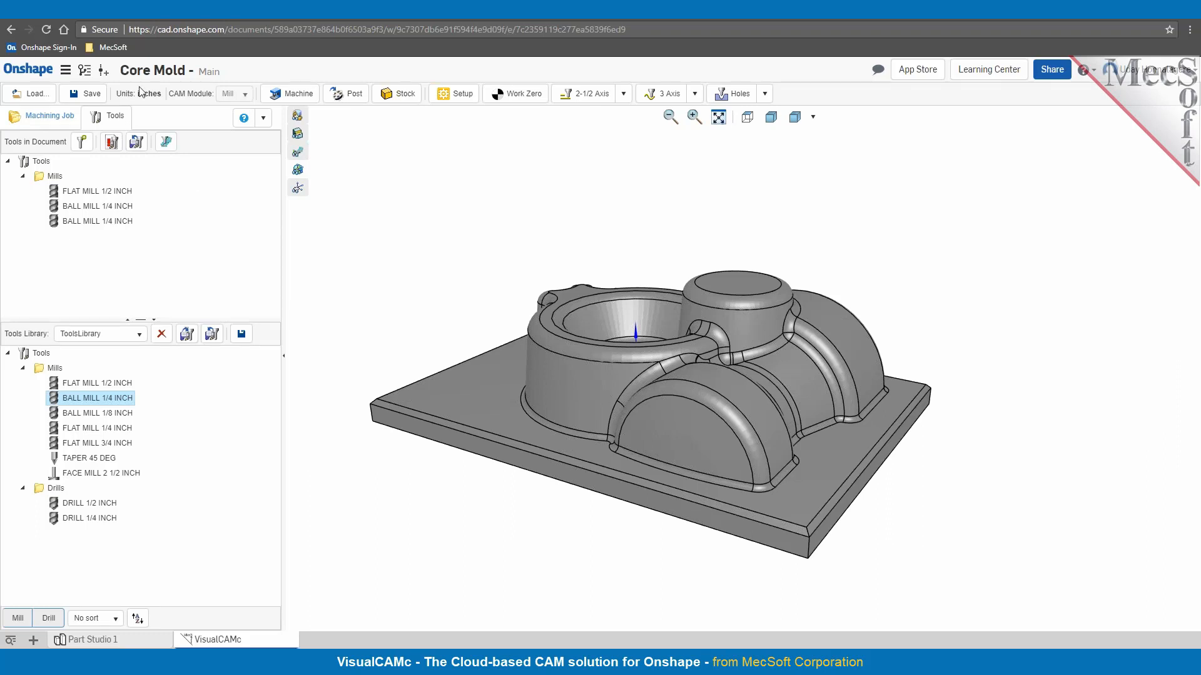
{"action": "left_click", "coordinate": [103, 20]}
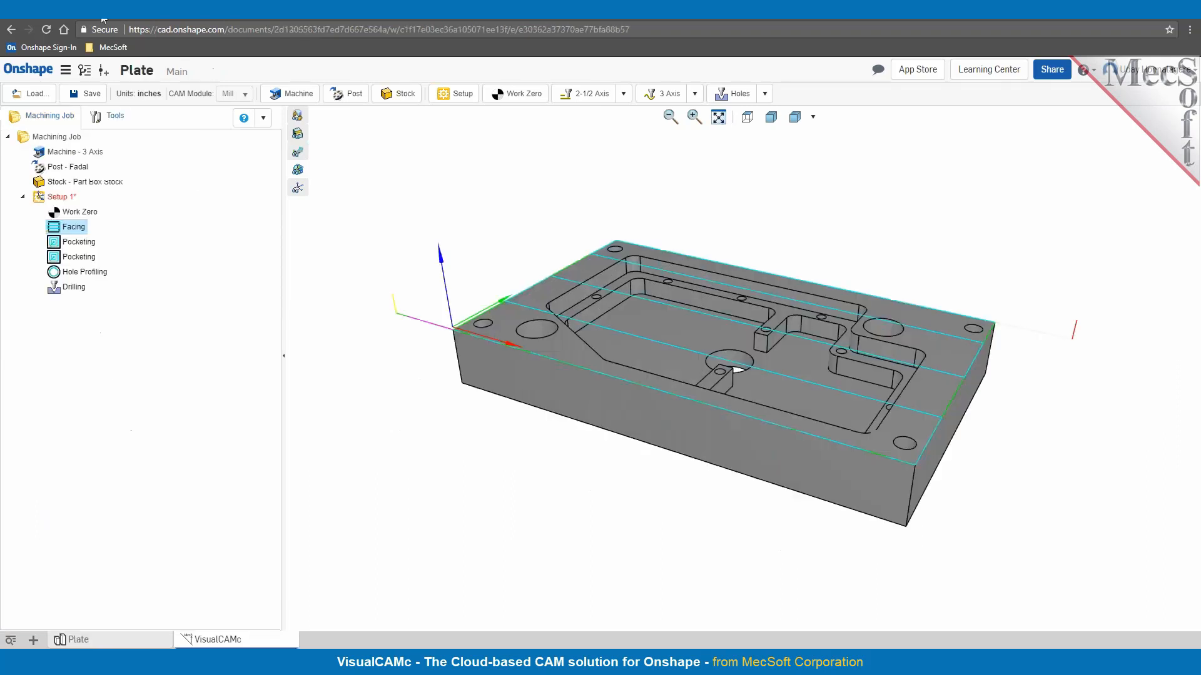
{"action": "left_click", "coordinate": [114, 119]}
{"action": "left_click", "coordinate": [57, 124]}
Try to load Osai-Inch.spm as post-processor from the MecSoft POSTS\MILL_POSTS folder, sorted by date modified, and close the post-processor selection.
{"action": "left_click", "coordinate": [174, 171]}
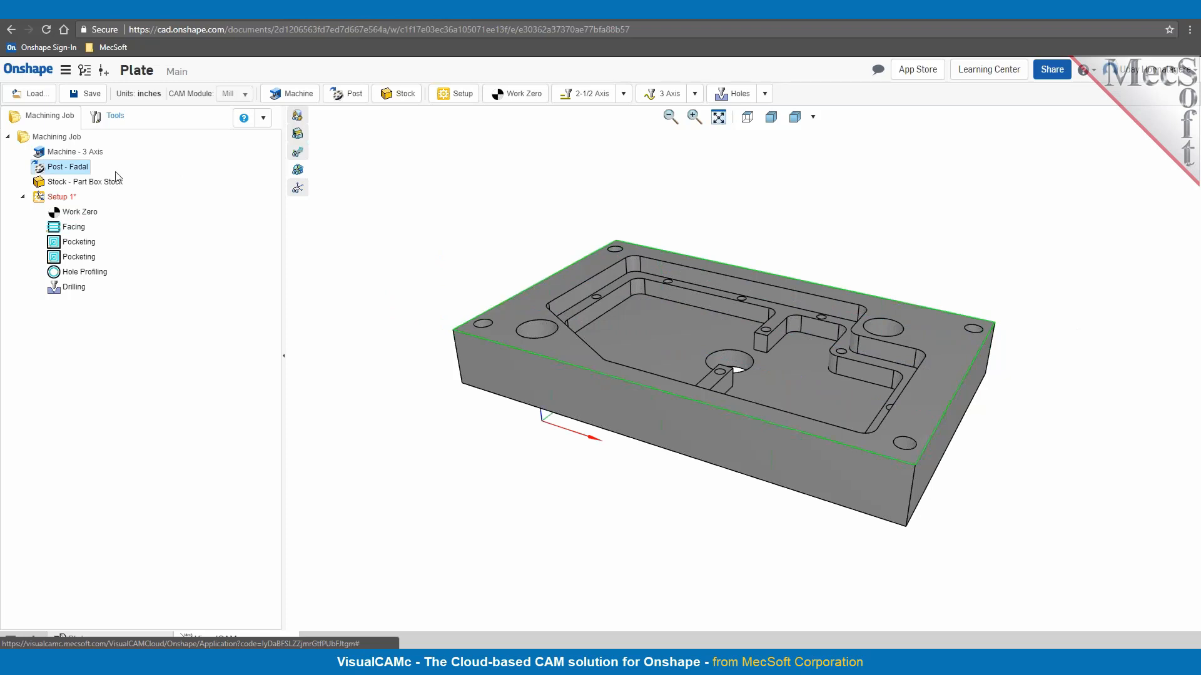
{"action": "double_click", "coordinate": [77, 170]}
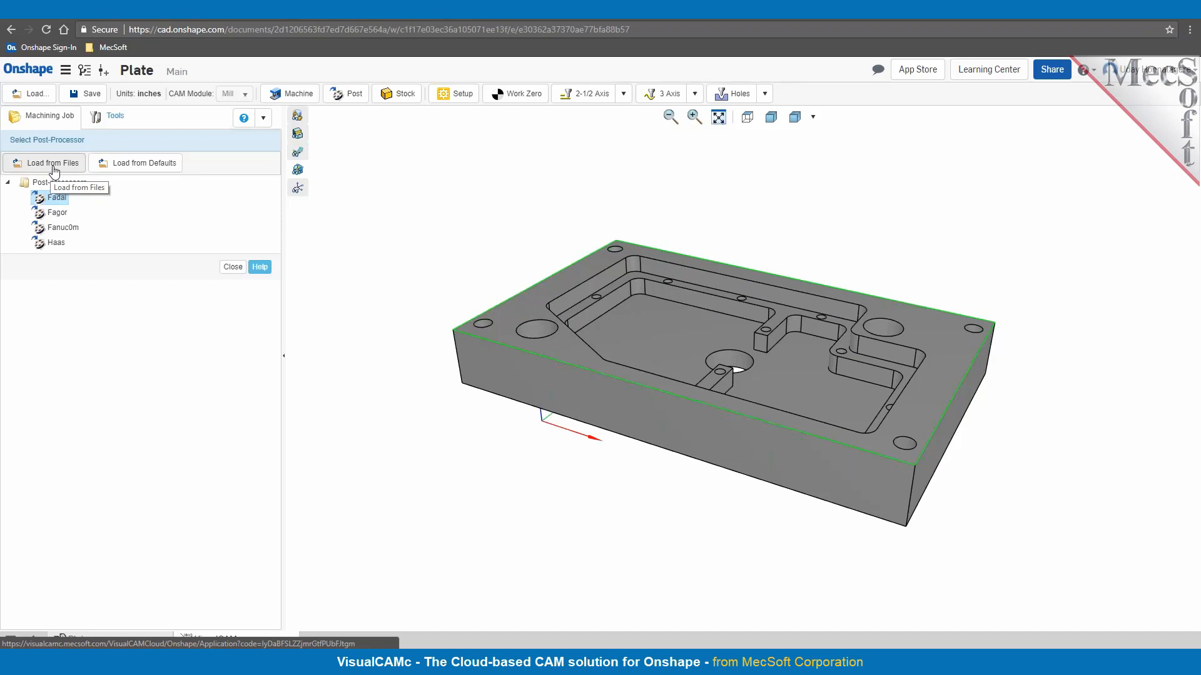
{"action": "left_click", "coordinate": [54, 166]}
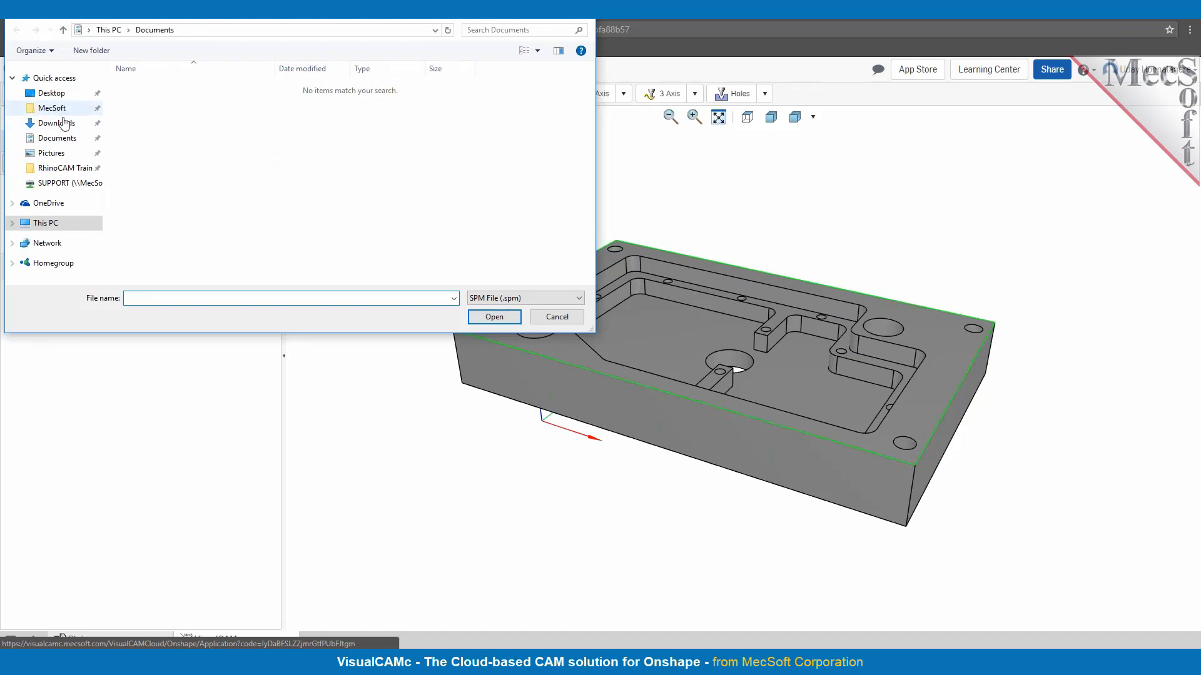
{"action": "left_click", "coordinate": [62, 138]}
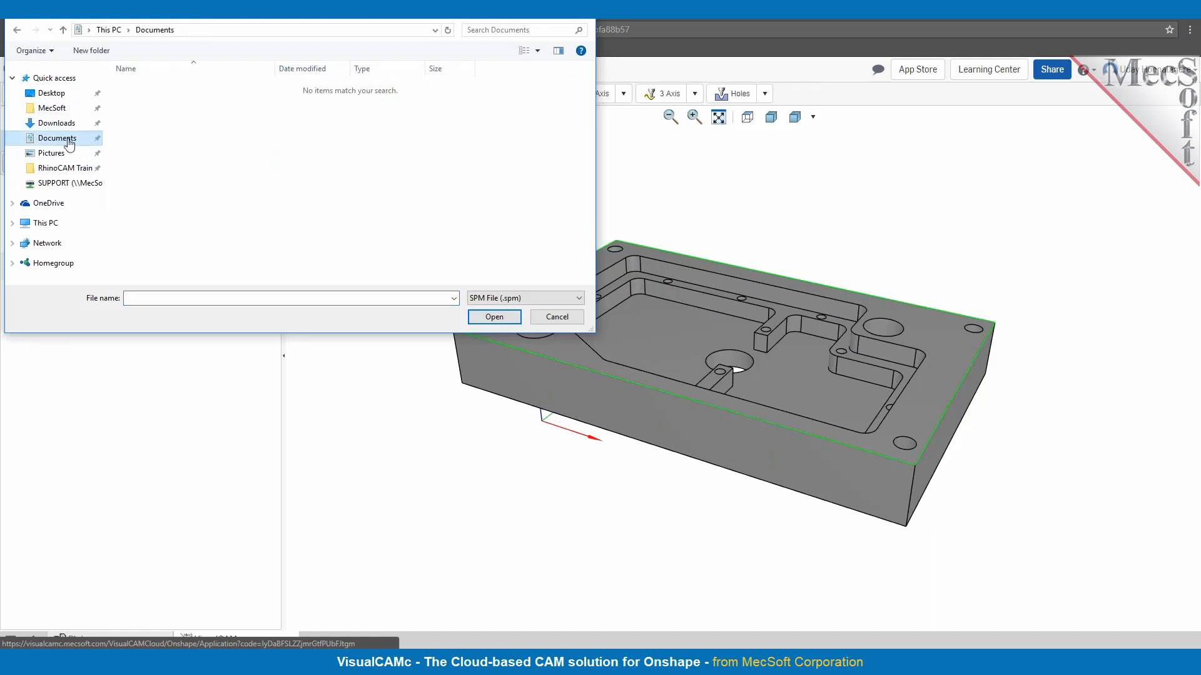
{"action": "left_click", "coordinate": [55, 108]}
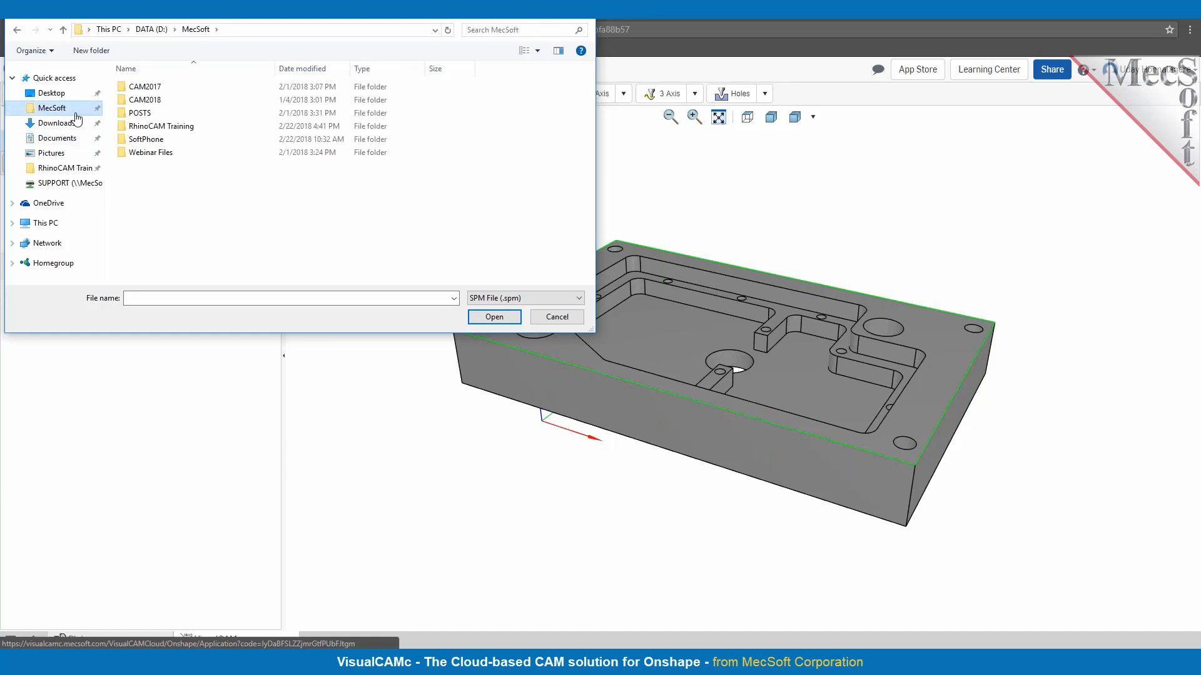
{"action": "double_click", "coordinate": [138, 117]}
{"action": "double_click", "coordinate": [135, 104]}
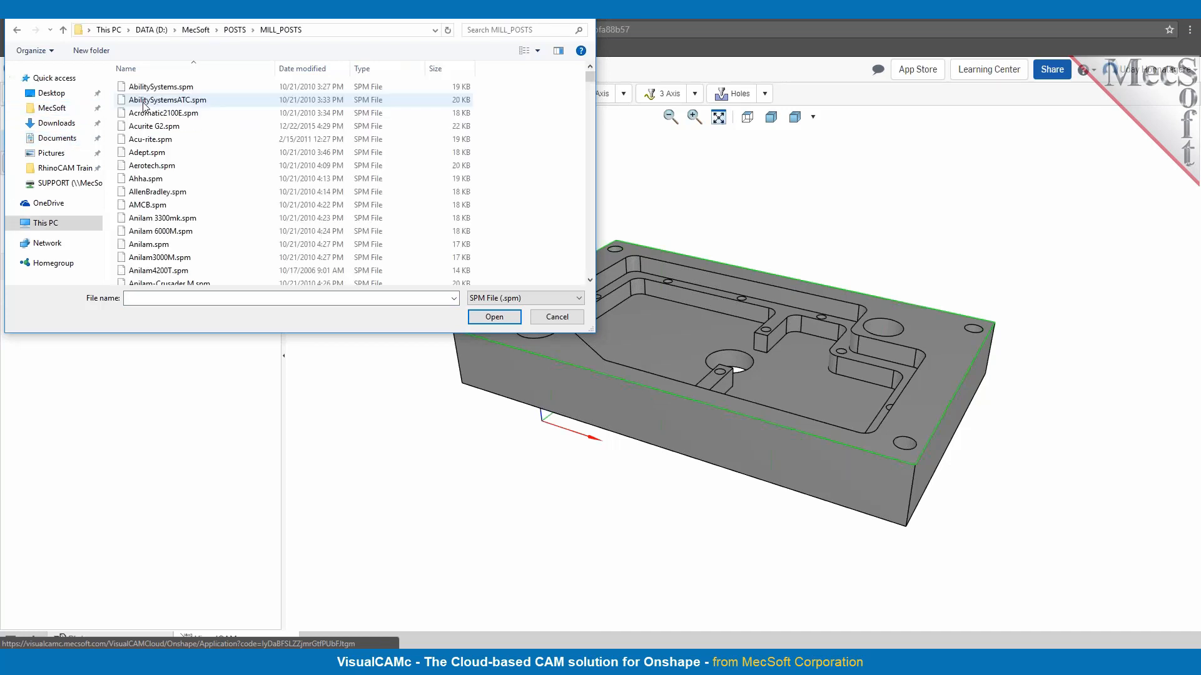
{"action": "left_click", "coordinate": [302, 69]}
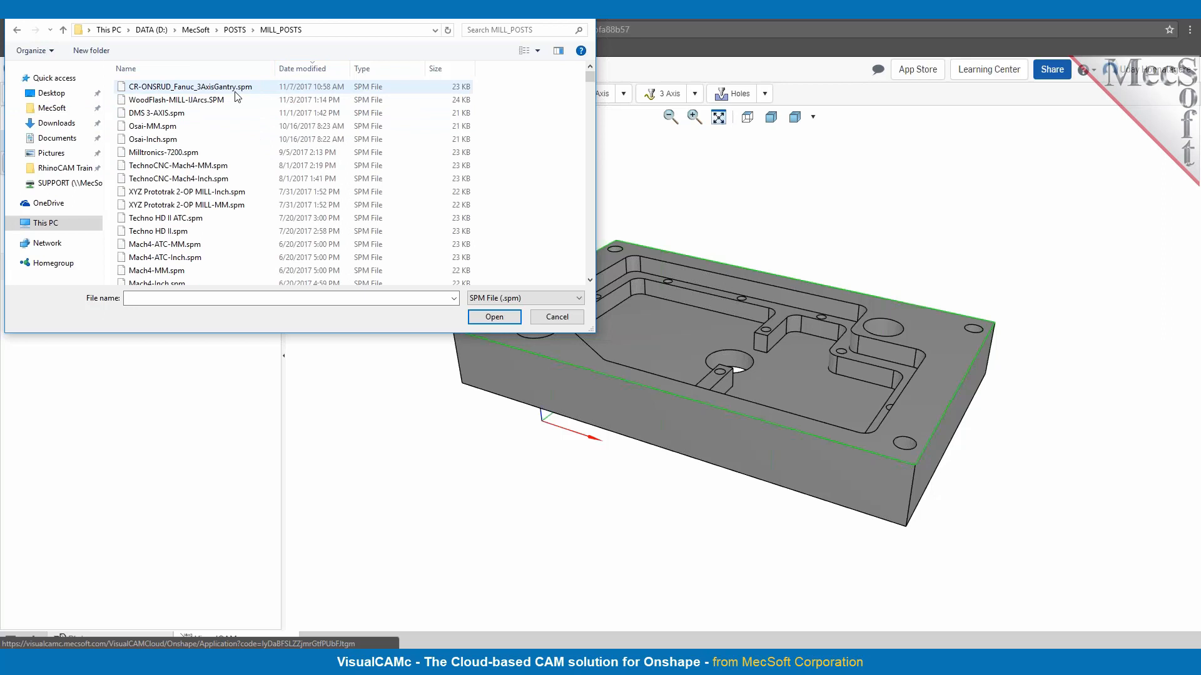
{"action": "left_click", "coordinate": [165, 140]}
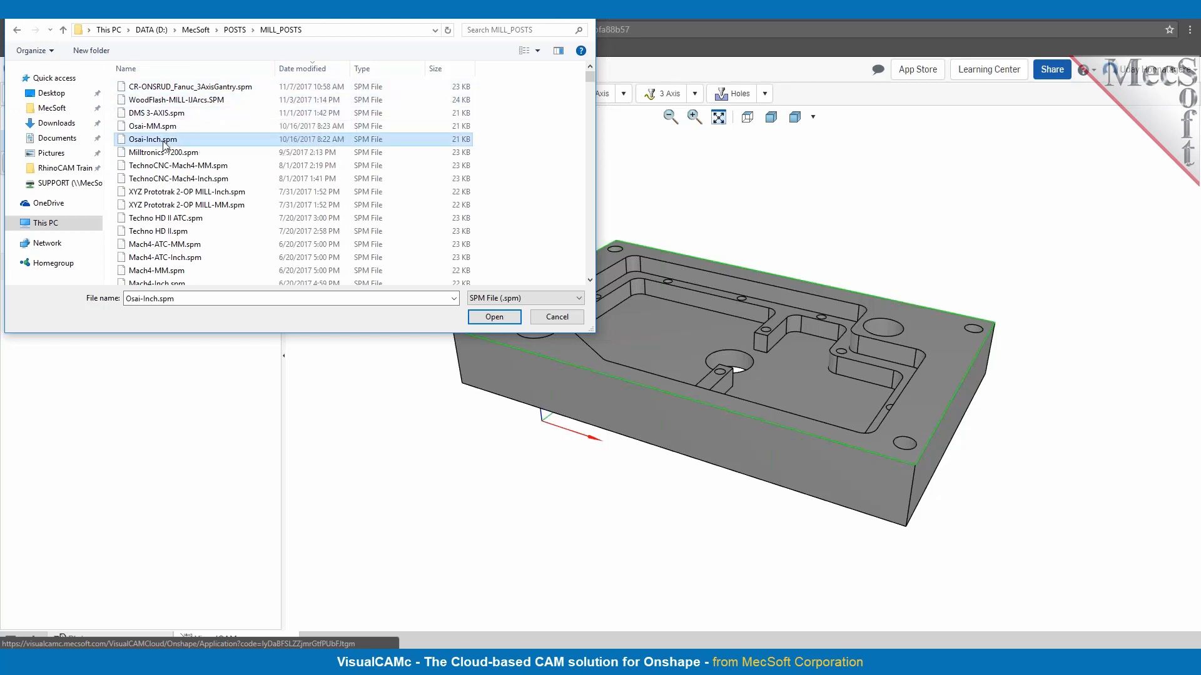
{"action": "left_click", "coordinate": [495, 317]}
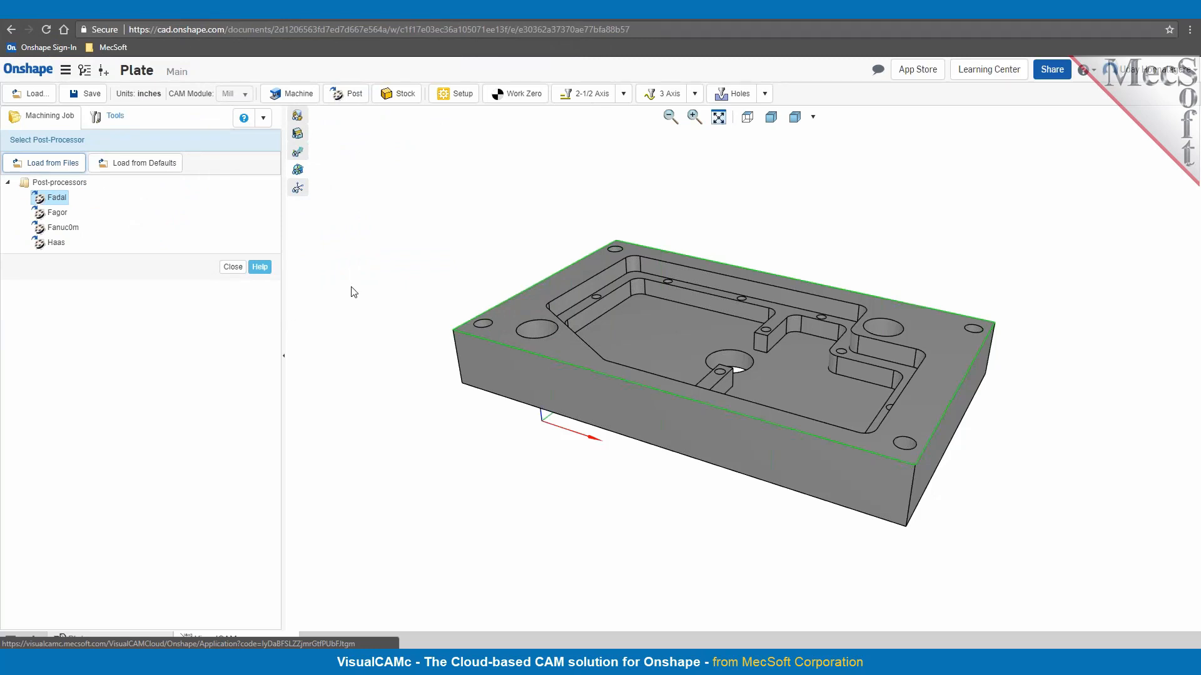
{"action": "left_click", "coordinate": [232, 266]}
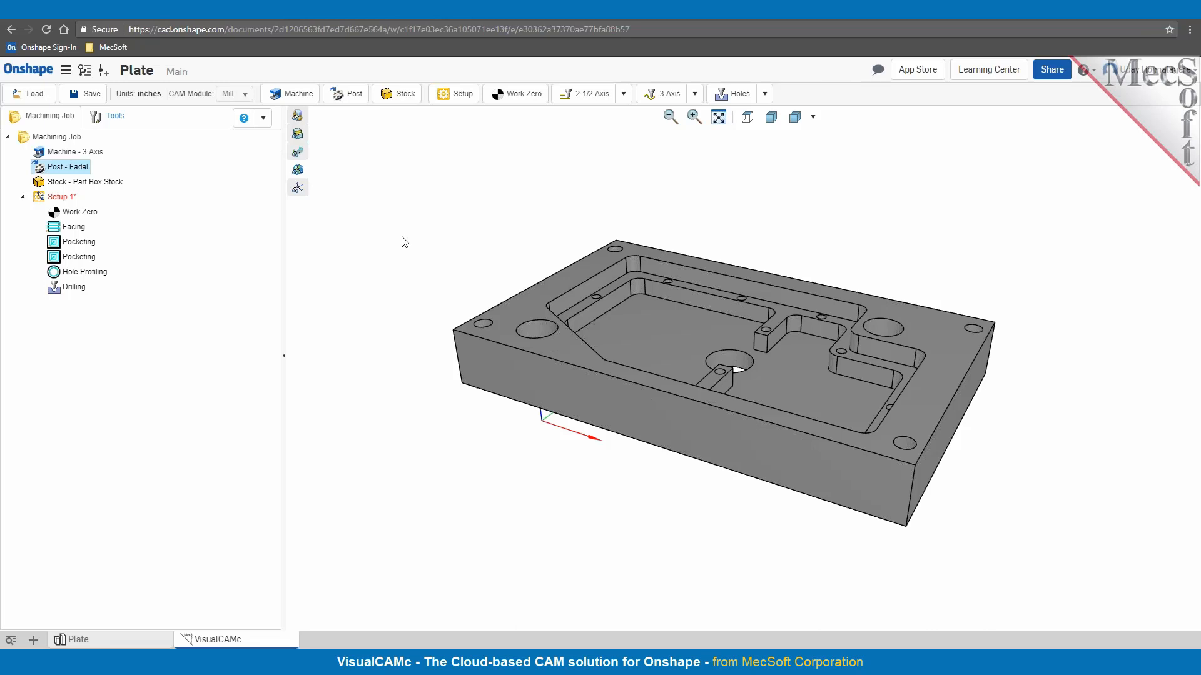
Look up the VisualCAMc app in the Onshape App Store.
{"action": "left_click", "coordinate": [924, 80]}
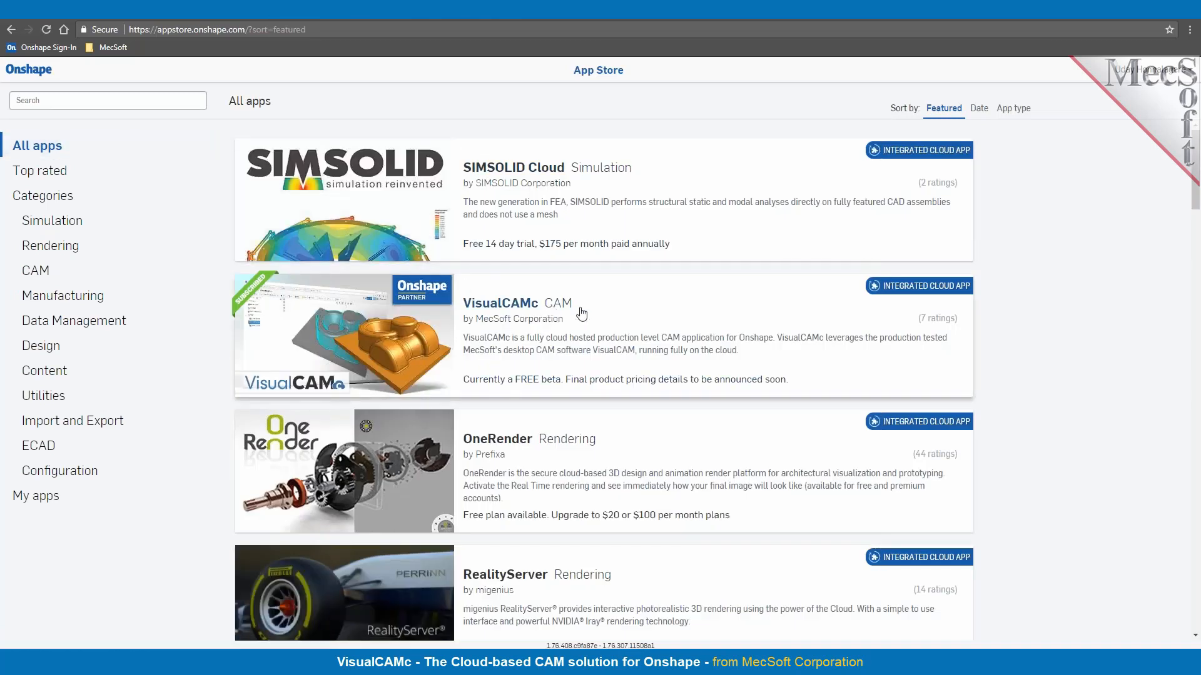
{"action": "left_click", "coordinate": [635, 297]}
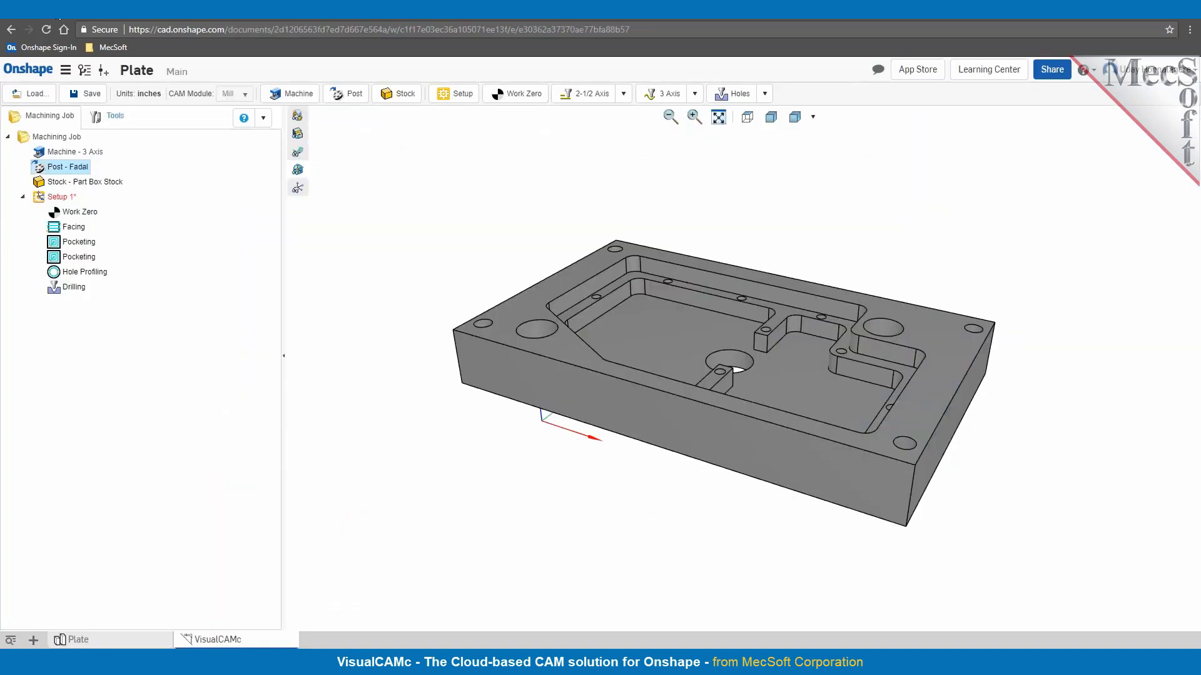
Check the Plate part studio's options for adding an application to the document, and return to the VisualCAMc machining job.
{"action": "left_click", "coordinate": [98, 644]}
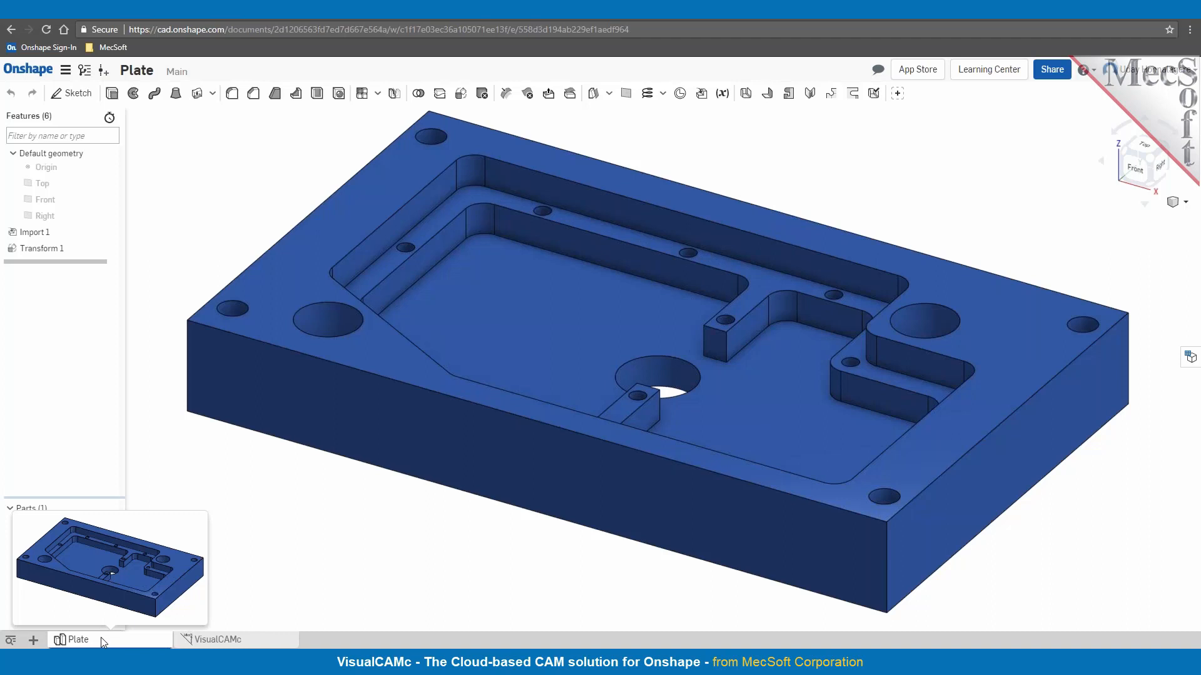
{"action": "left_click", "coordinate": [33, 640]}
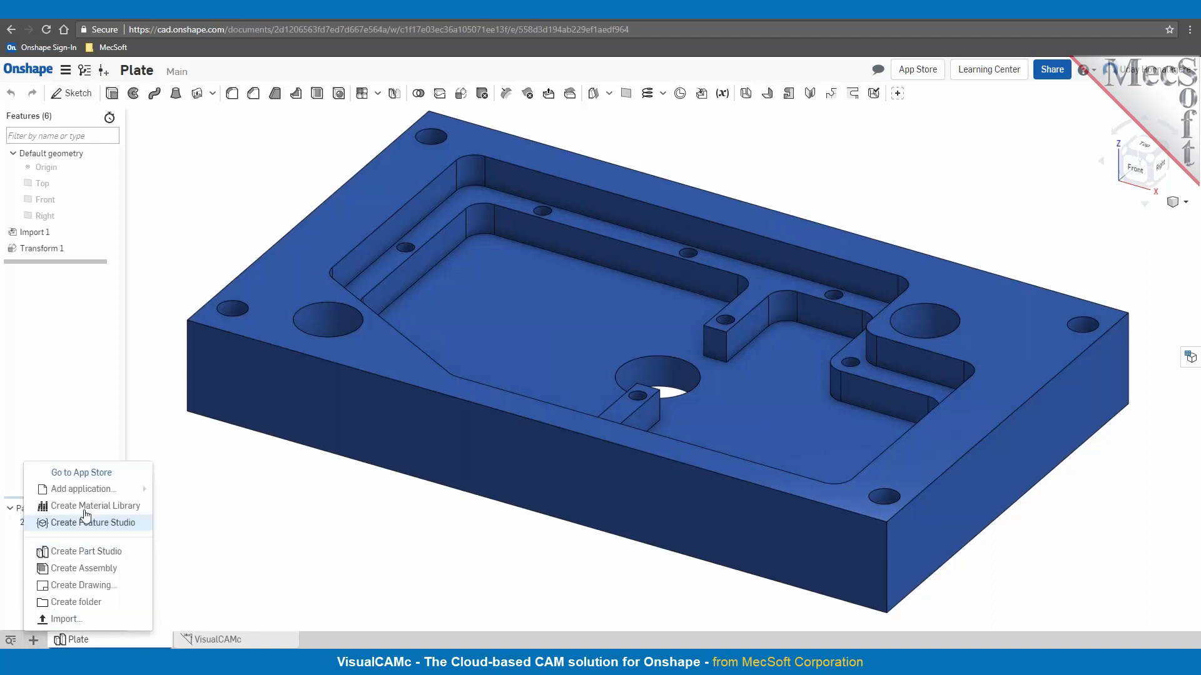
{"action": "mouse_move", "coordinate": [97, 492]}
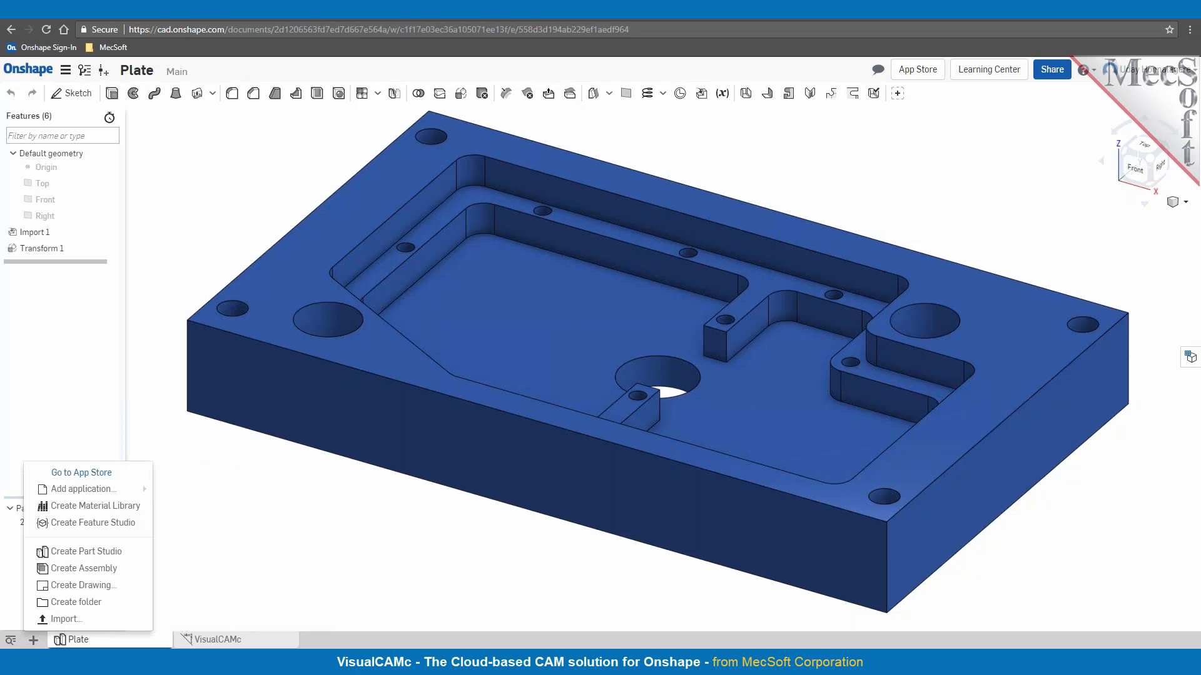
{"action": "left_click", "coordinate": [247, 634]}
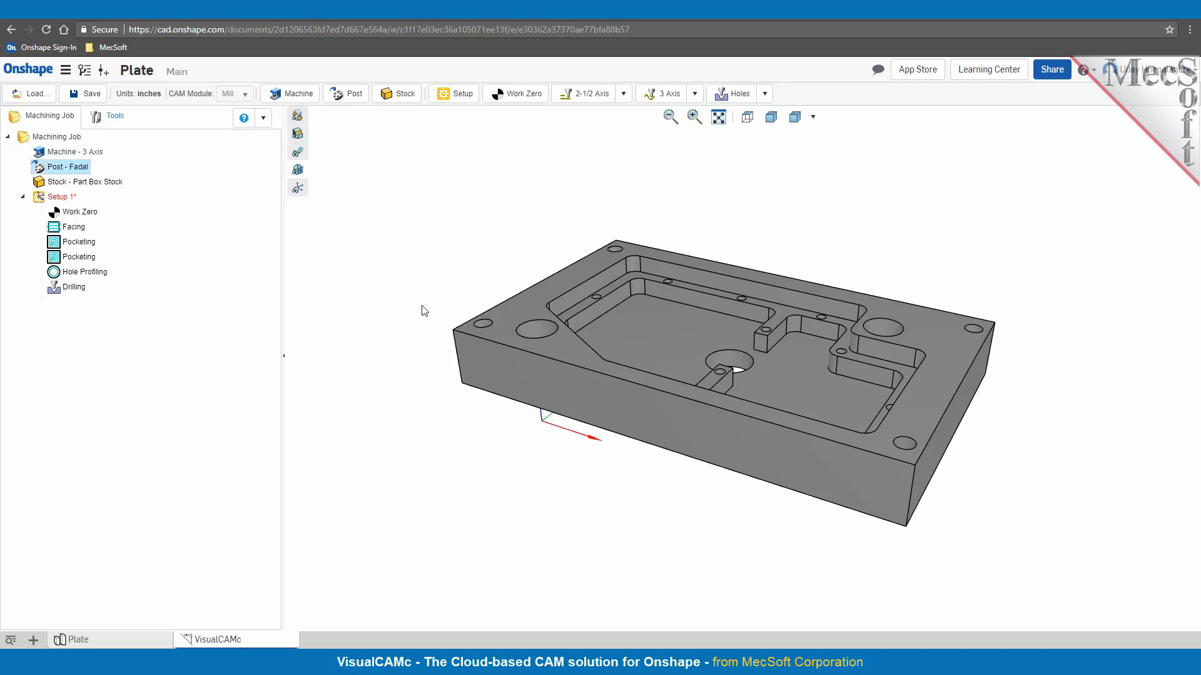
Consult the VisualCAMc online help topics Main Toolbar, Machining Job Tab and Stock, and return to the Plate job.
{"action": "left_click", "coordinate": [264, 120]}
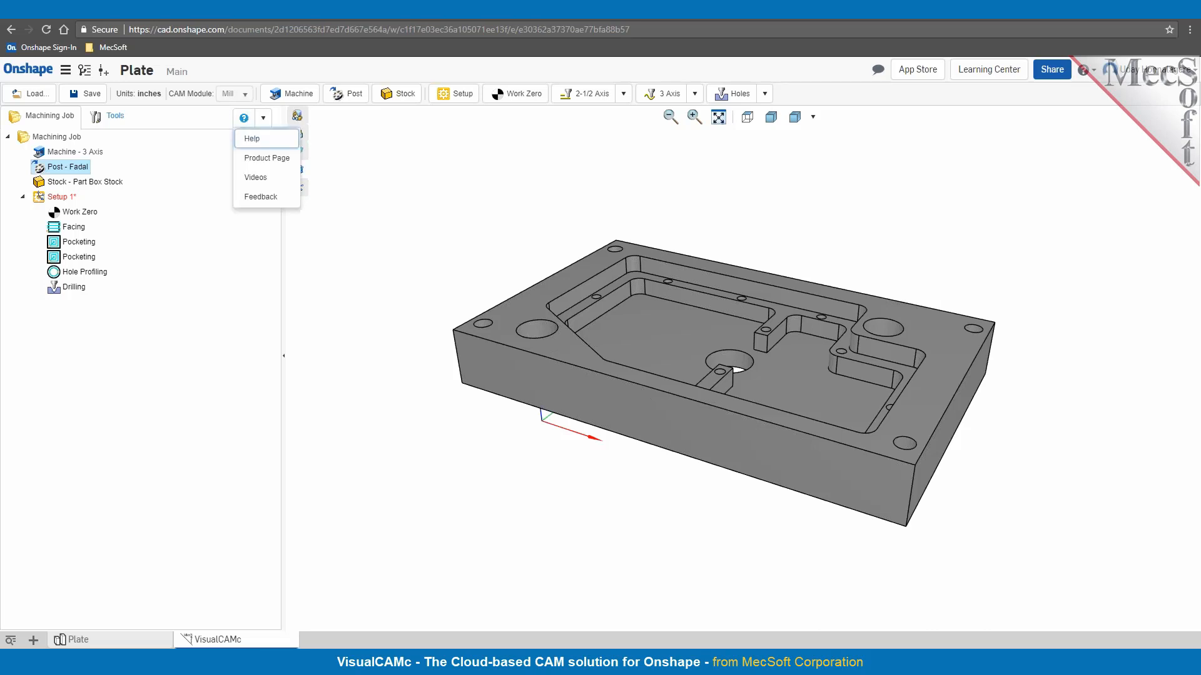
{"action": "left_click", "coordinate": [253, 139]}
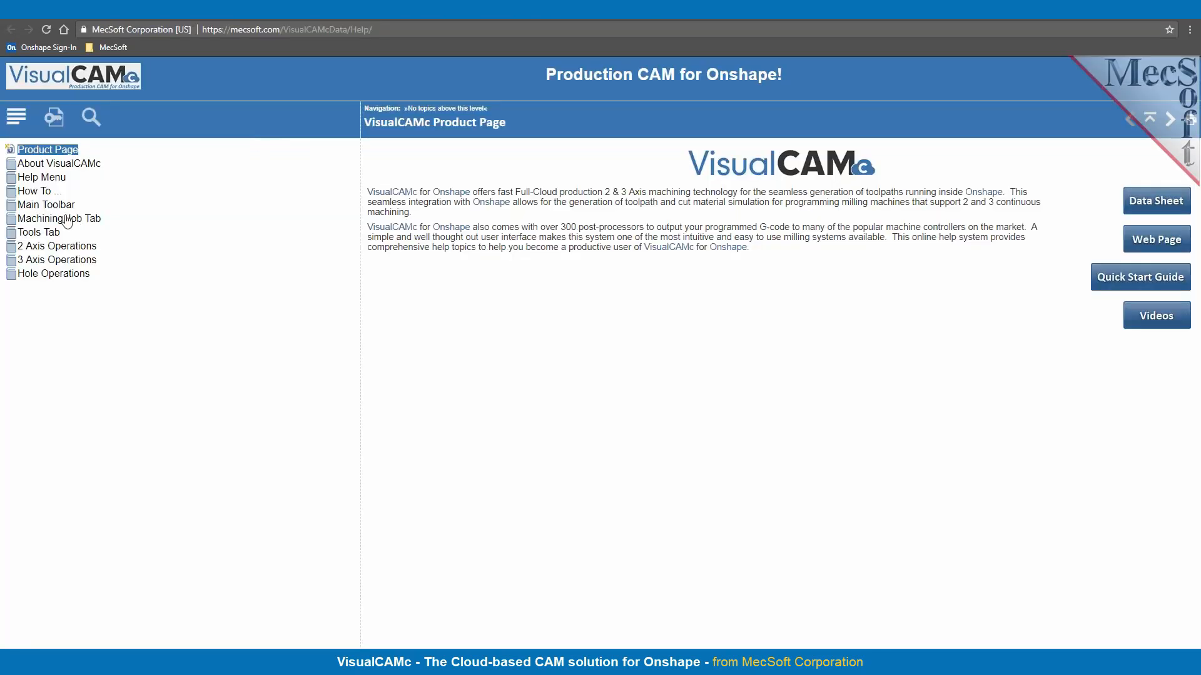
{"action": "left_click", "coordinate": [47, 205]}
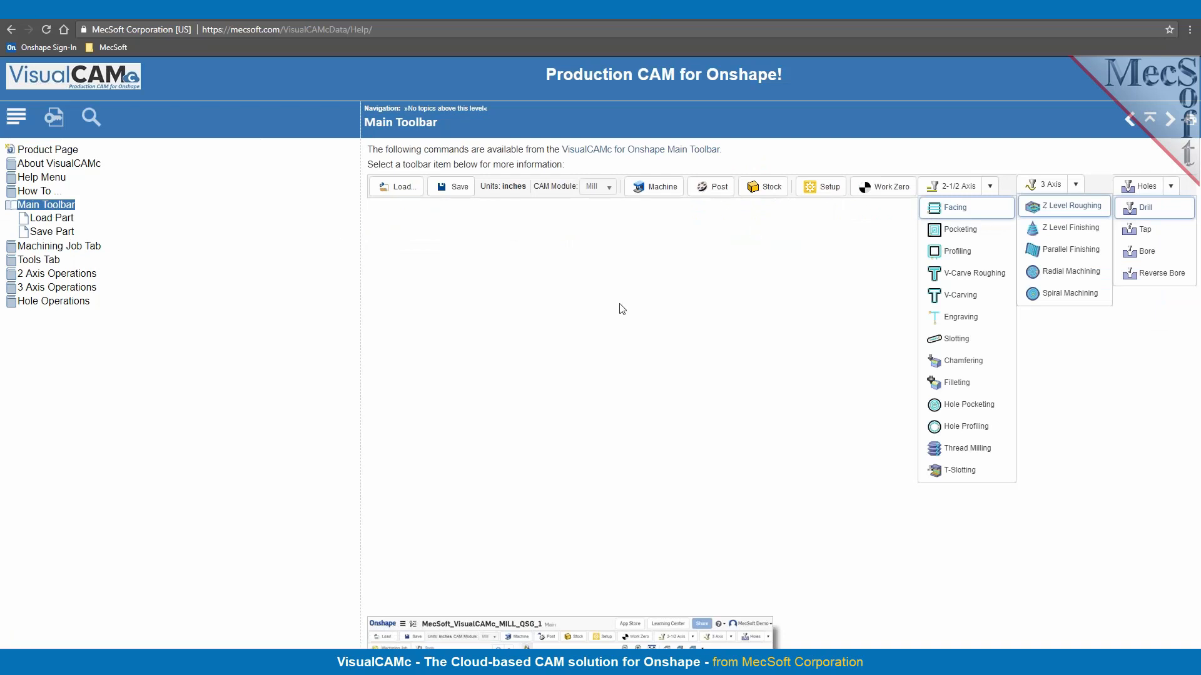
{"action": "left_click", "coordinate": [25, 247]}
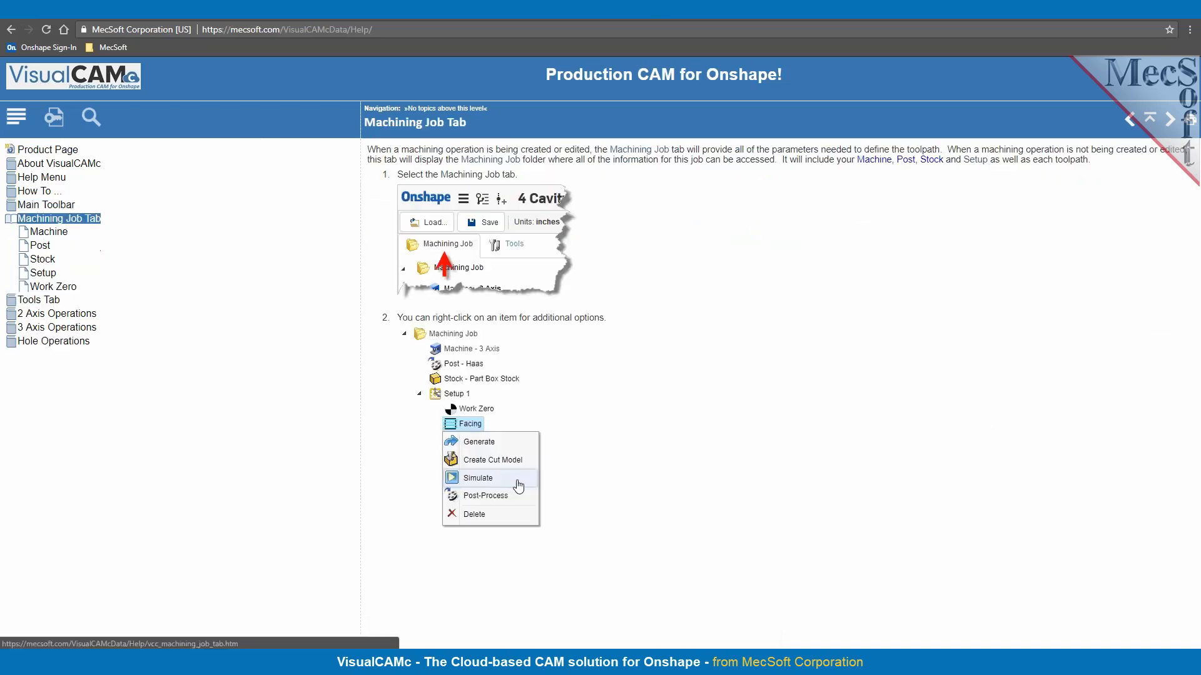
{"action": "left_click", "coordinate": [43, 261]}
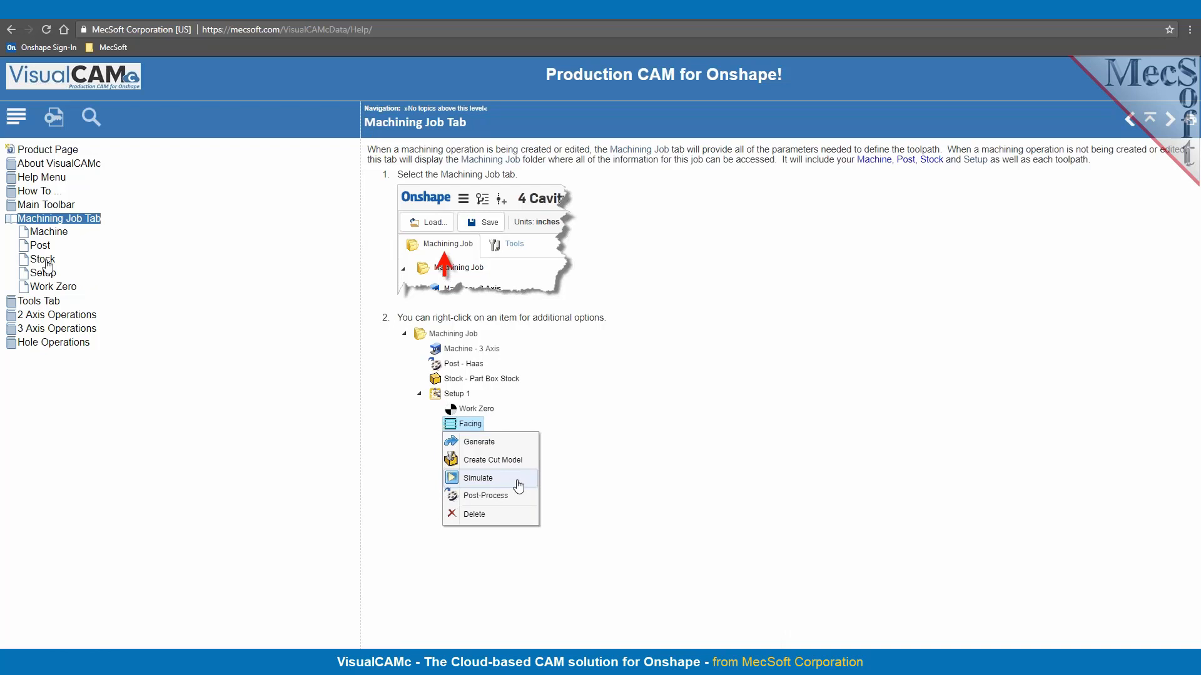
{"action": "scroll", "coordinate": [786, 290], "scroll_direction": "down", "scroll_amount": 2}
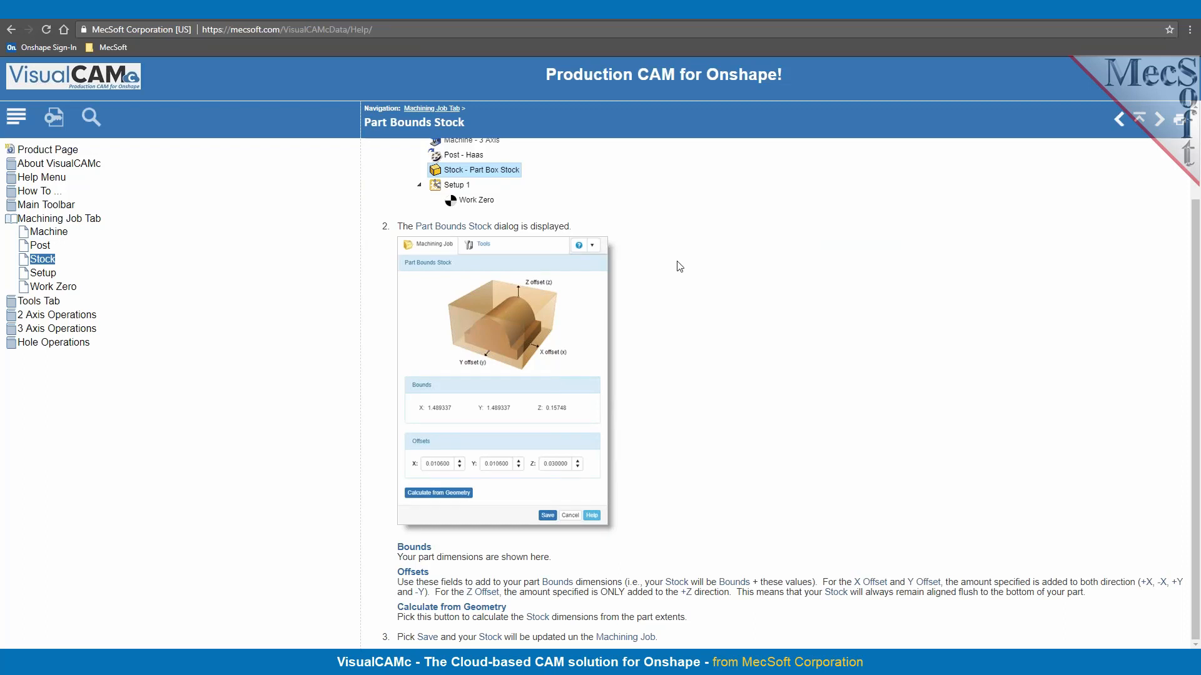
{"action": "left_click", "coordinate": [122, 19]}
View the VisualCAMc product page on the MecSoft website and return to the Plate machining job.
{"action": "left_click", "coordinate": [263, 119]}
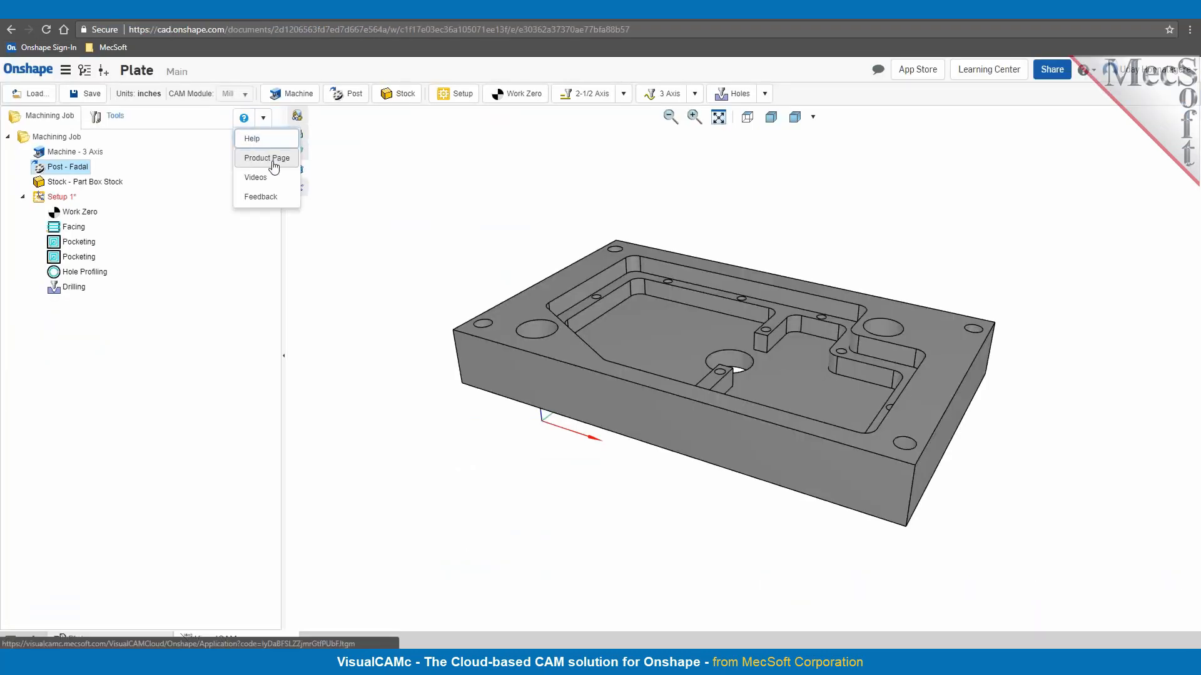
{"action": "left_click", "coordinate": [270, 160]}
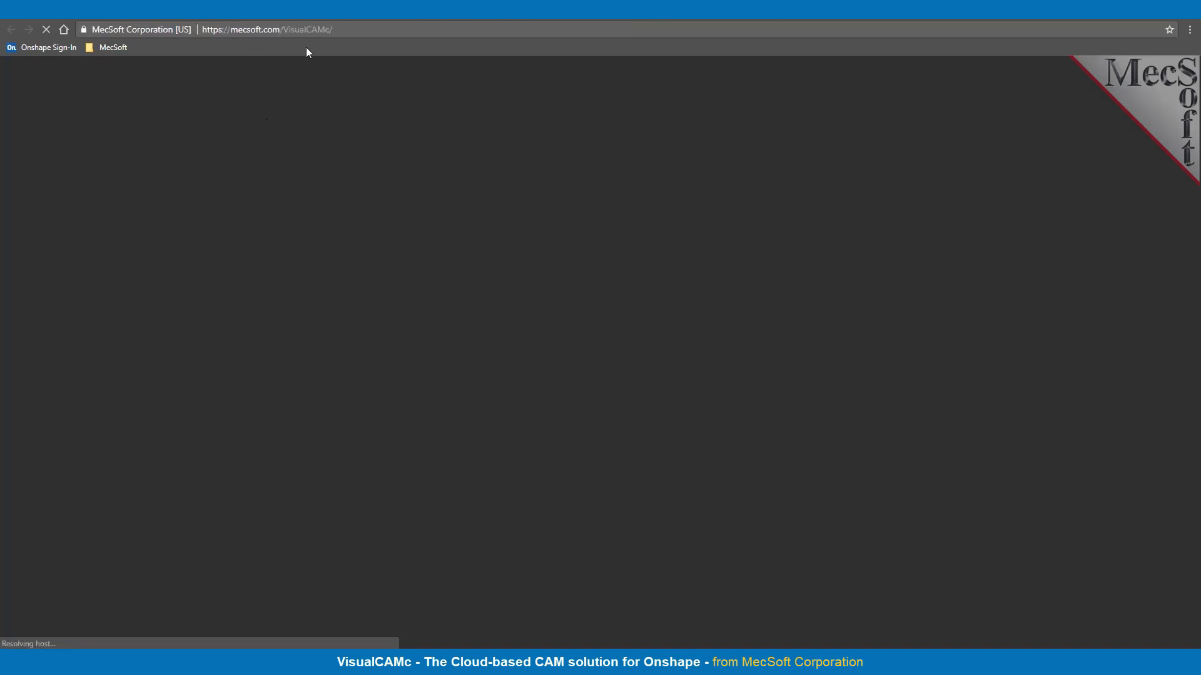
{"action": "scroll", "coordinate": [534, 274], "scroll_direction": "down", "scroll_amount": 2}
{"action": "scroll", "coordinate": [534, 274], "scroll_direction": "down", "scroll_amount": 2}
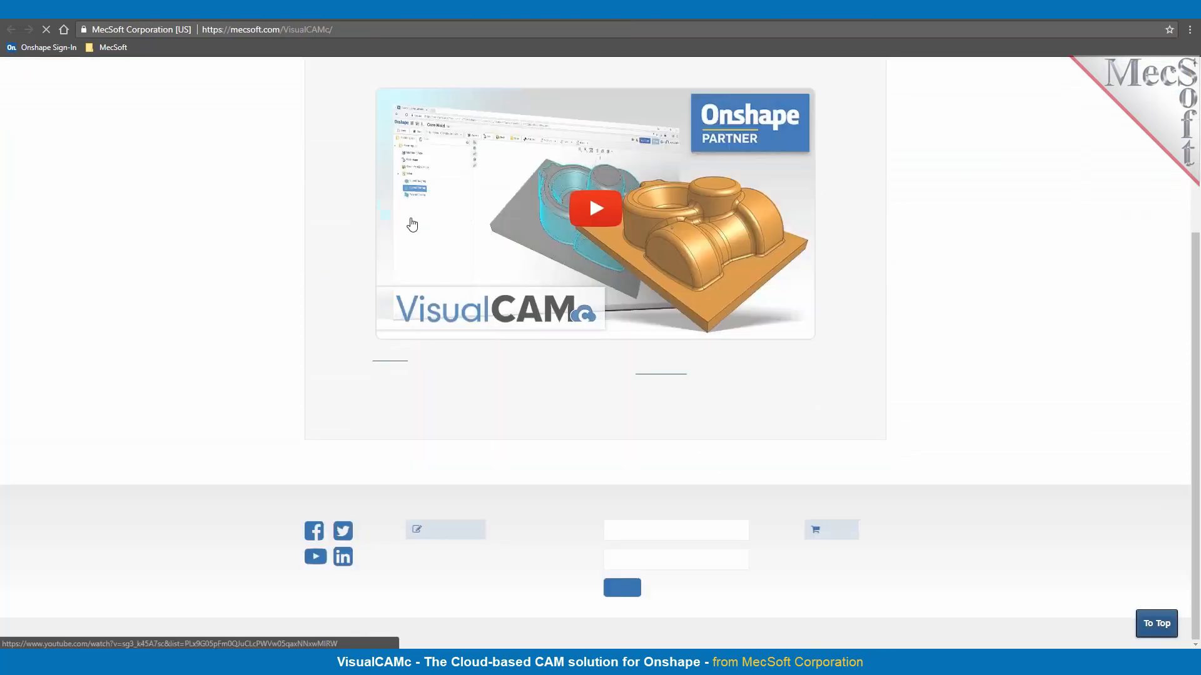
{"action": "left_click", "coordinate": [96, 20]}
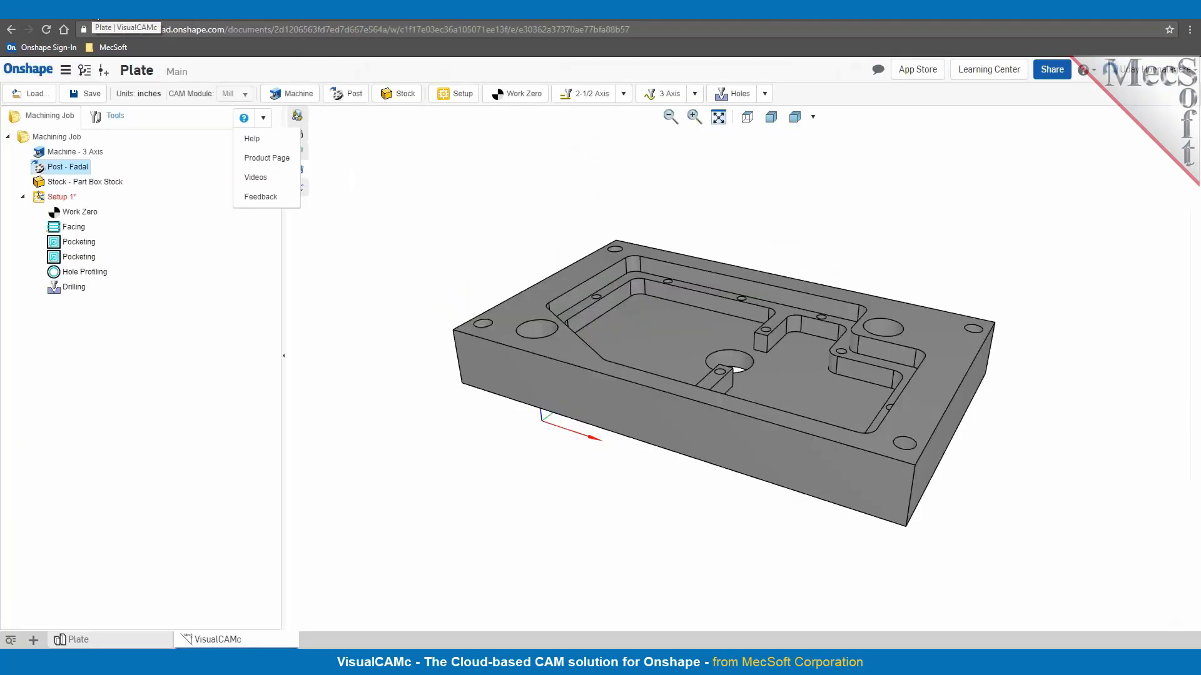
View the VisualCAMc video playlist on YouTube, return to the Plate job and check the available feedback option.
{"action": "left_click", "coordinate": [263, 118]}
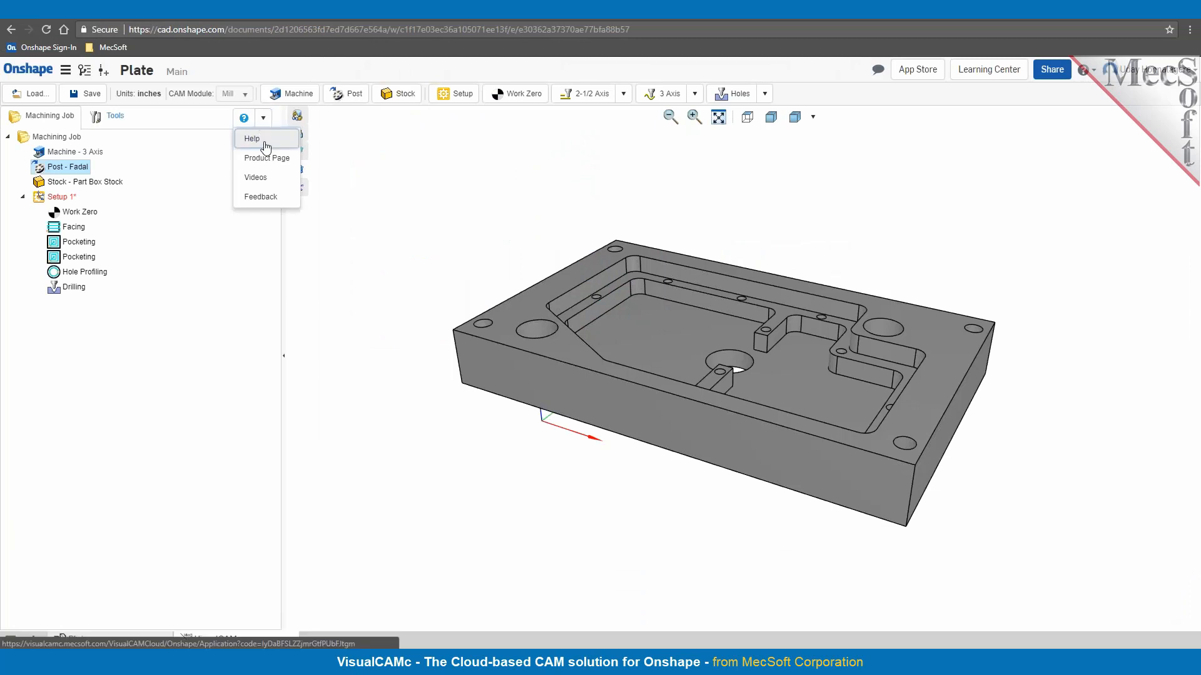
{"action": "left_click", "coordinate": [254, 179]}
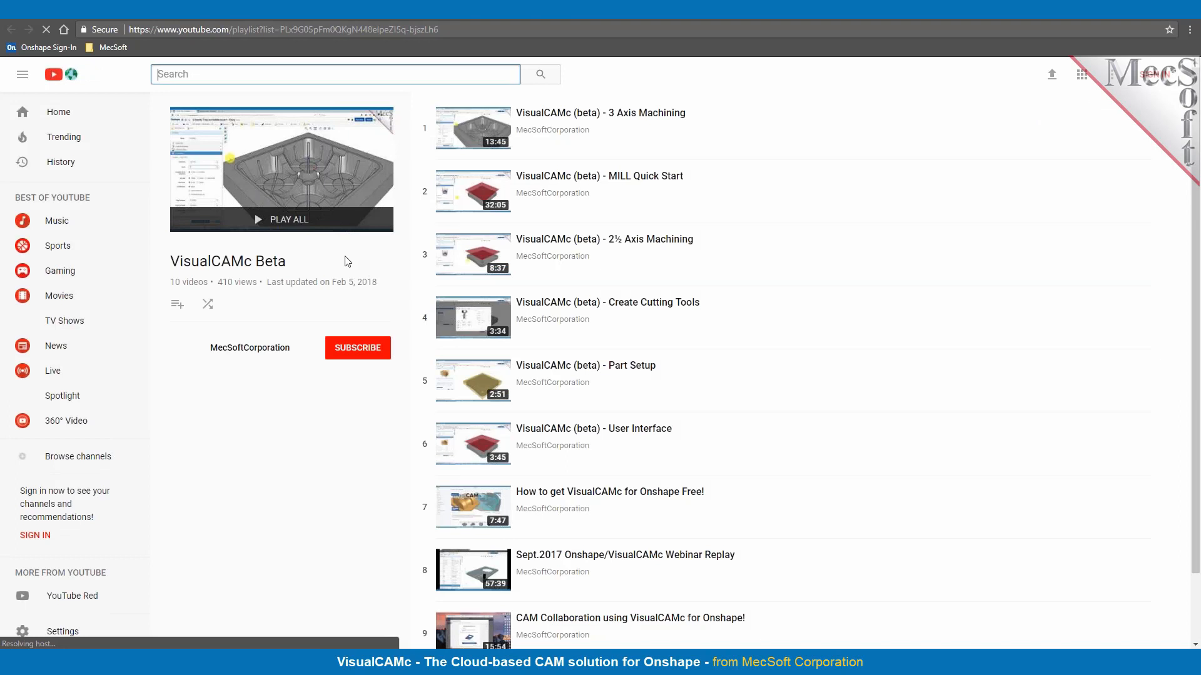
{"action": "left_click", "coordinate": [92, 19]}
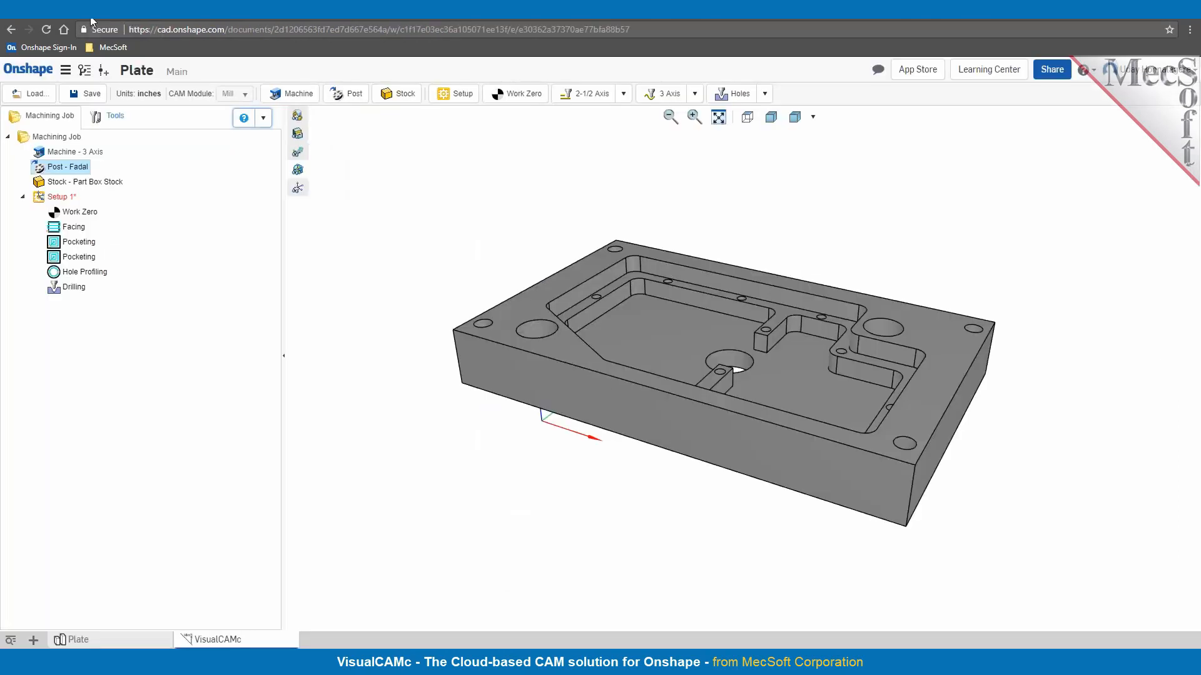
{"action": "left_click", "coordinate": [263, 118]}
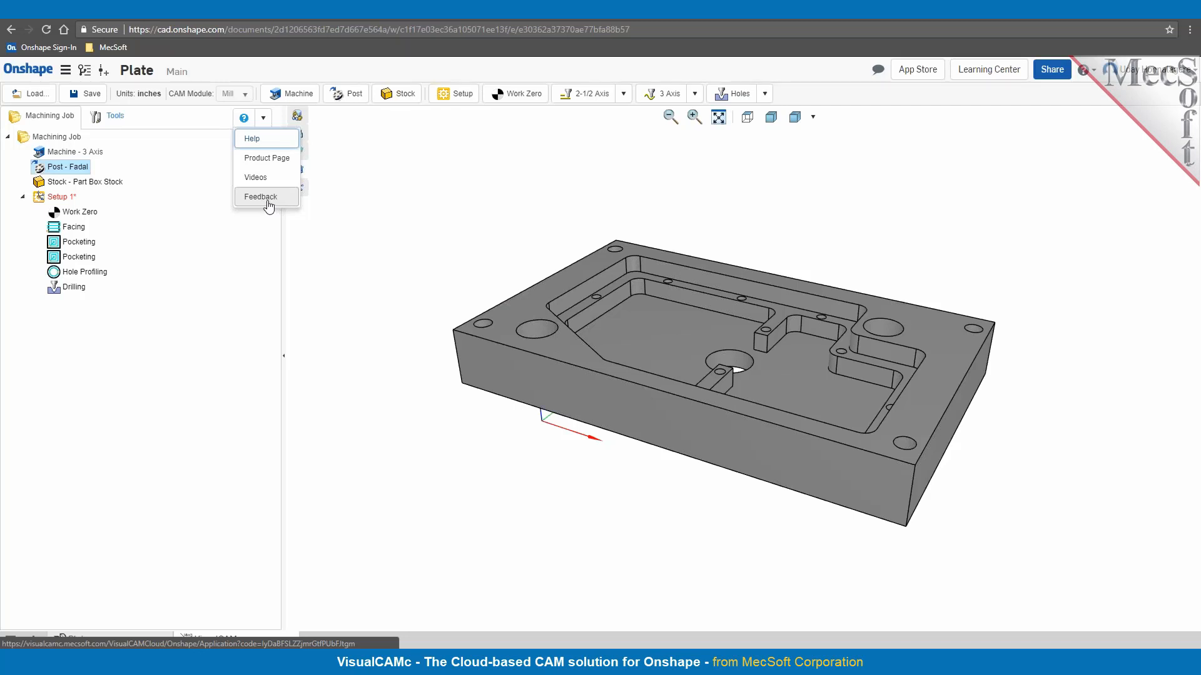
{"action": "left_click", "coordinate": [374, 232]}
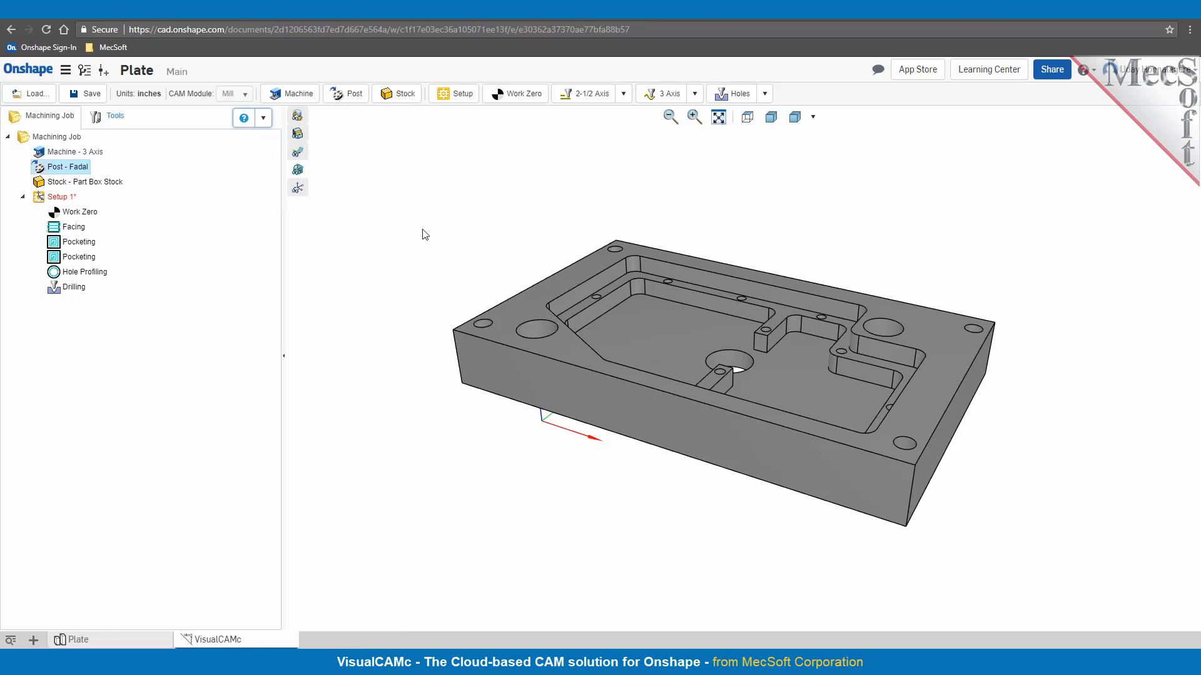
{"action": "scroll", "coordinate": [459, 233], "scroll_direction": "down", "scroll_amount": 1}
{"action": "scroll", "coordinate": [461, 236], "scroll_direction": "up", "scroll_amount": 3}
{"action": "scroll", "coordinate": [494, 243], "scroll_direction": "down", "scroll_amount": 3}
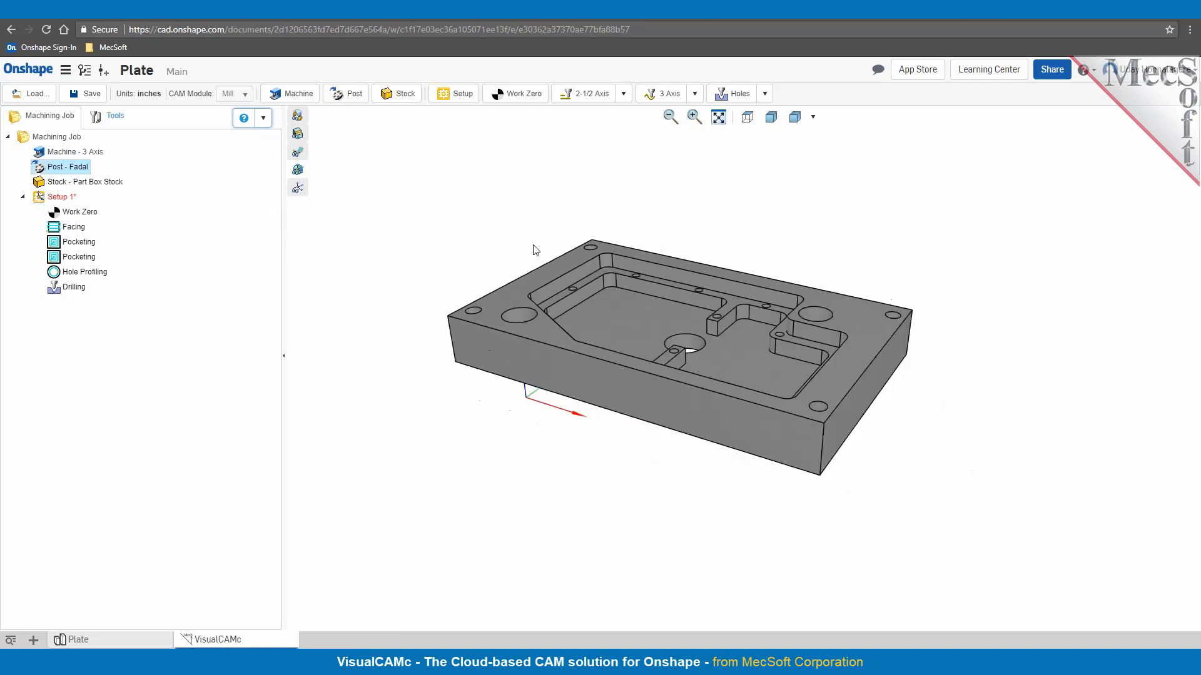
{"action": "scroll", "coordinate": [536, 250], "scroll_direction": "up", "scroll_amount": 1}
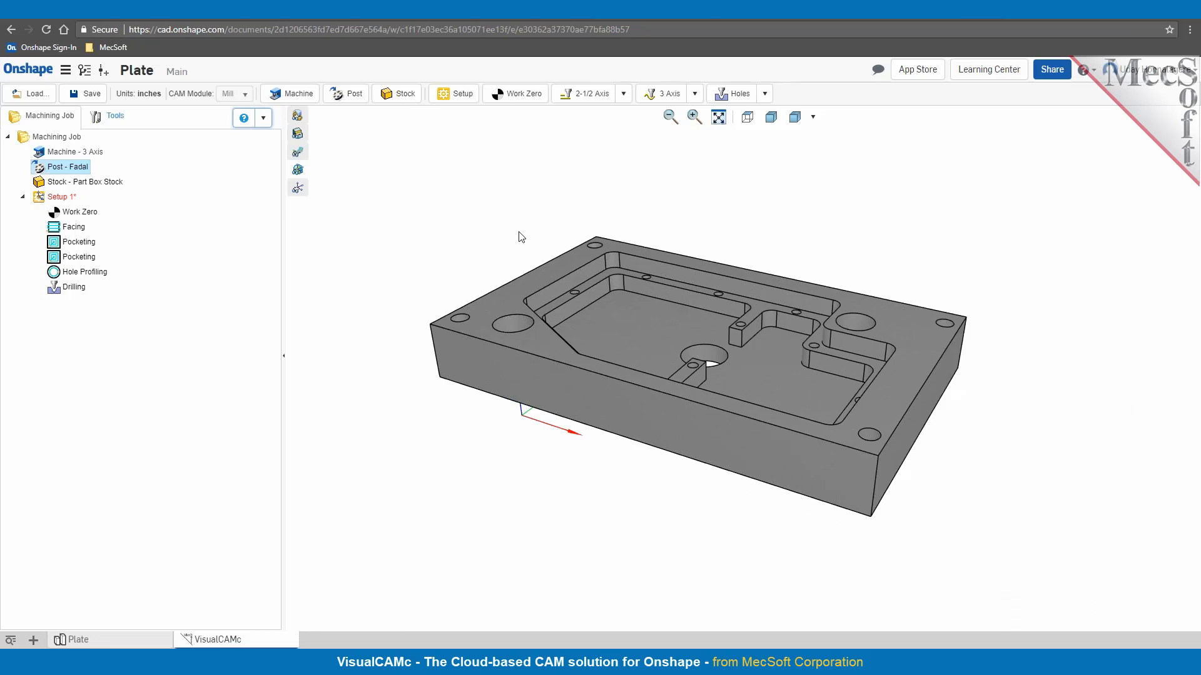
{"action": "scroll", "coordinate": [521, 236], "scroll_direction": "up", "scroll_amount": 1}
{"action": "scroll", "coordinate": [514, 238], "scroll_direction": "down", "scroll_amount": 1}
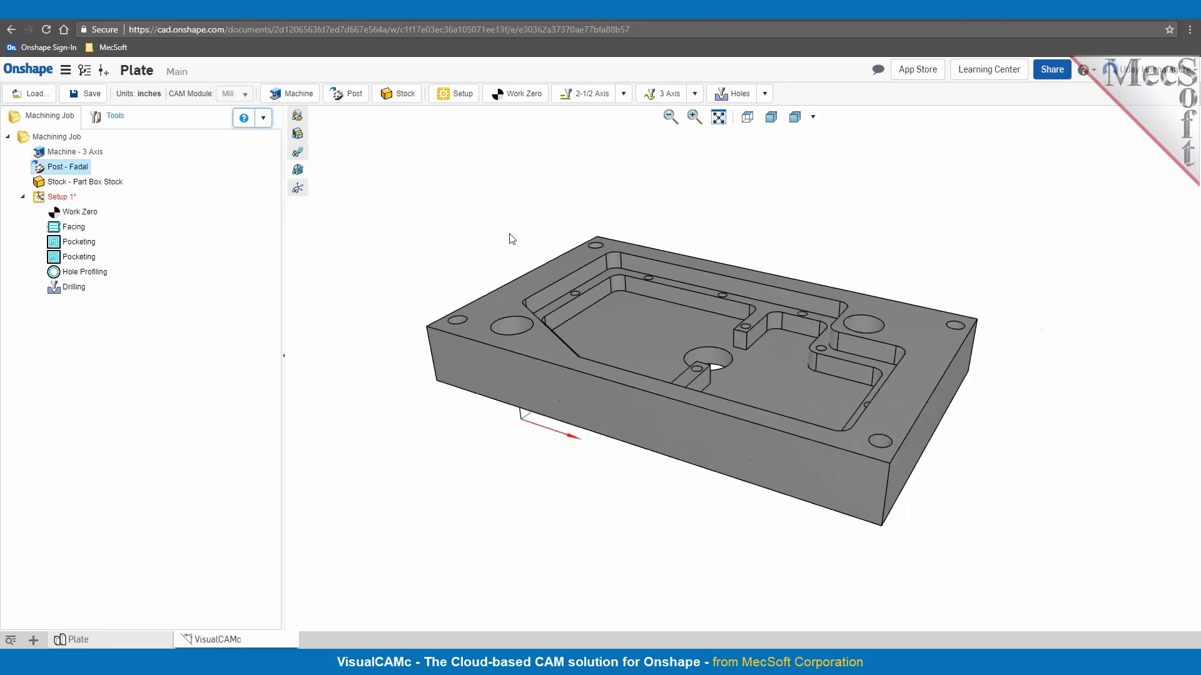
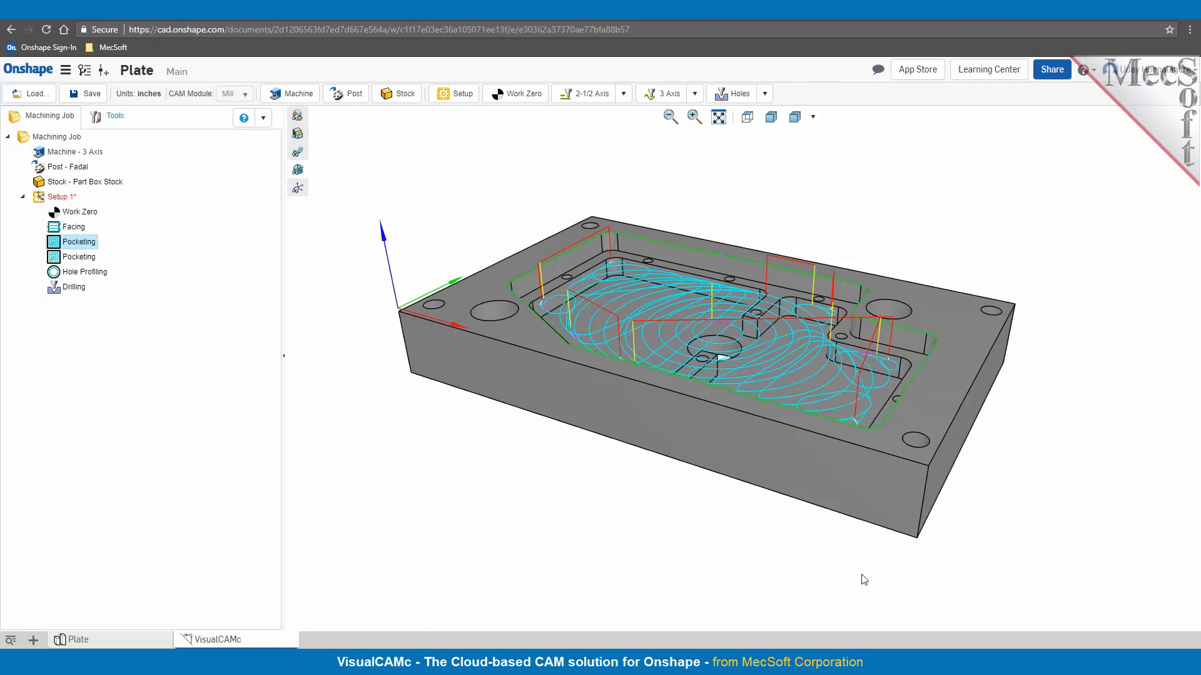
{"action": "scroll", "coordinate": [864, 580], "scroll_direction": "down", "scroll_amount": 1}
{"action": "scroll", "coordinate": [894, 538], "scroll_direction": "down", "scroll_amount": 1}
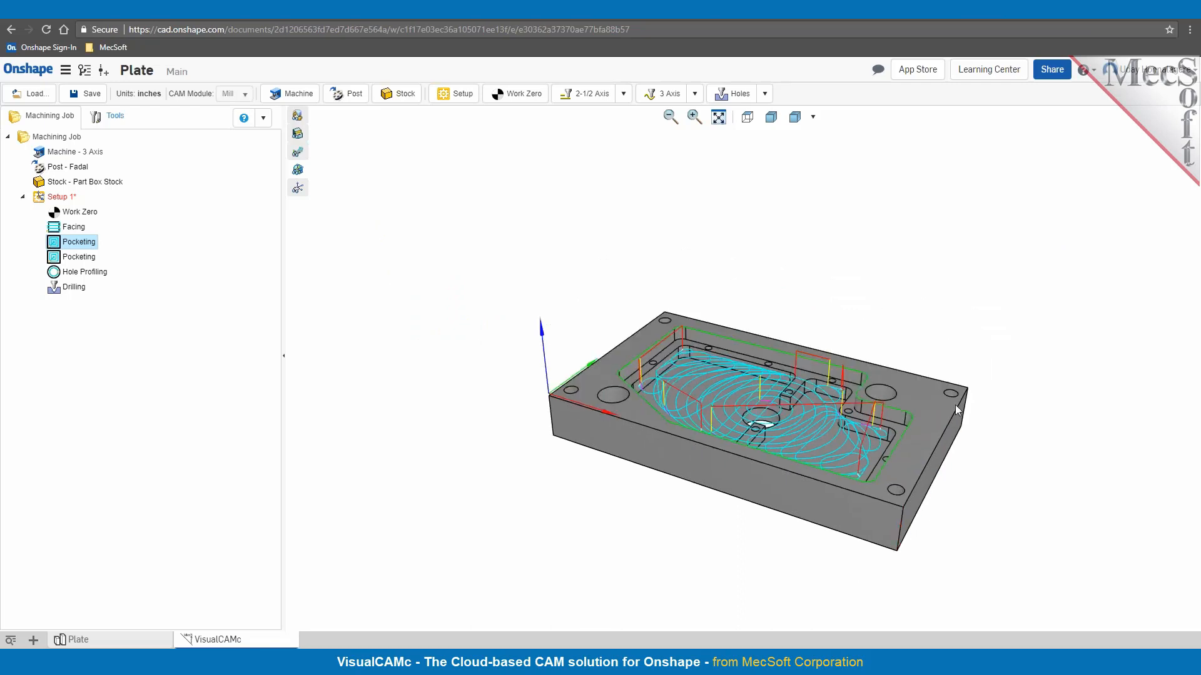
{"action": "scroll", "coordinate": [846, 520], "scroll_direction": "up", "scroll_amount": 1}
{"action": "scroll", "coordinate": [717, 591], "scroll_direction": "up", "scroll_amount": 1}
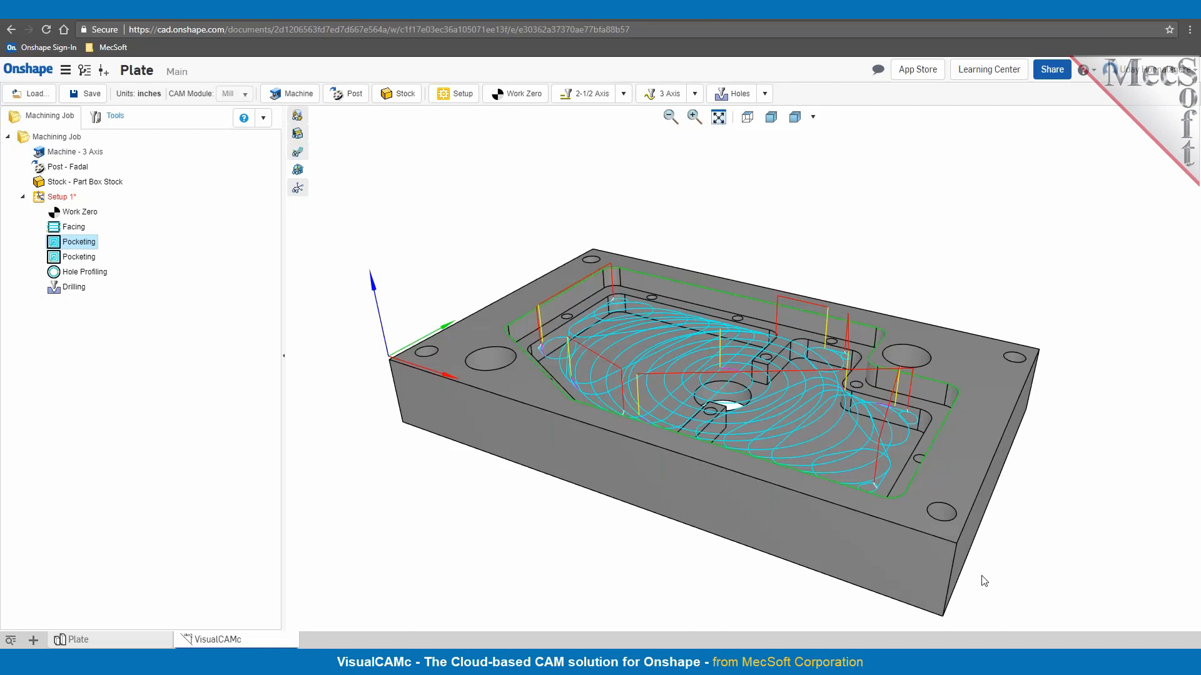
{"action": "scroll", "coordinate": [985, 582], "scroll_direction": "up", "scroll_amount": 2}
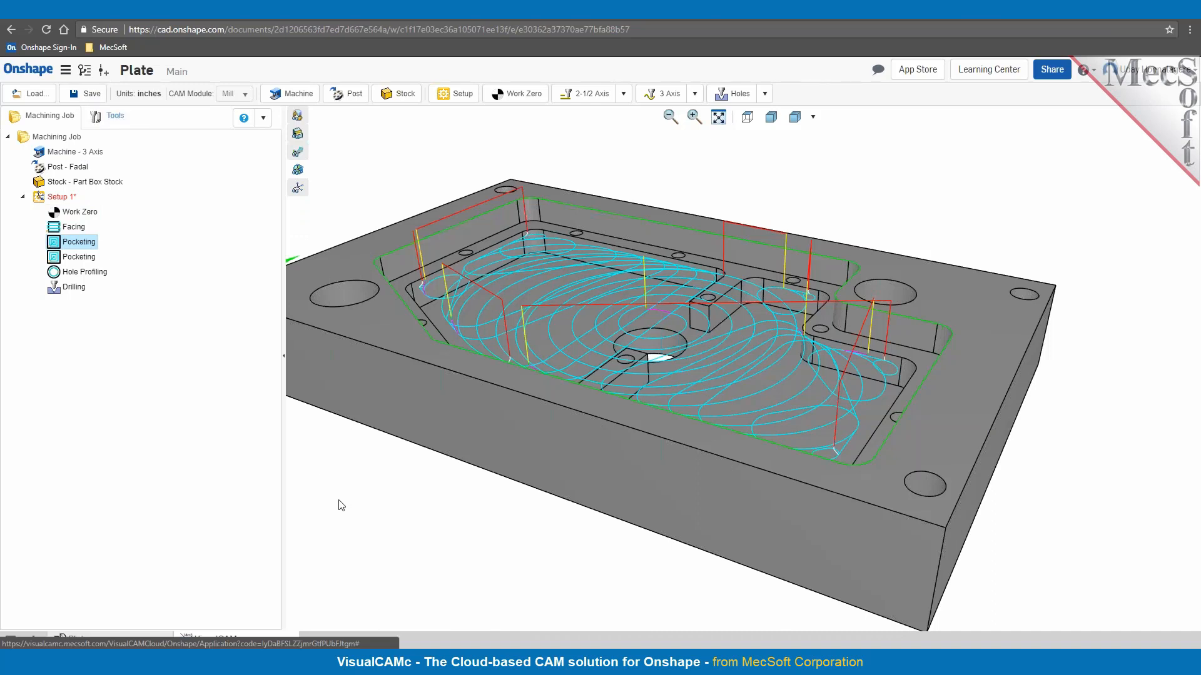
{"action": "scroll", "coordinate": [341, 507], "scroll_direction": "up", "scroll_amount": 1}
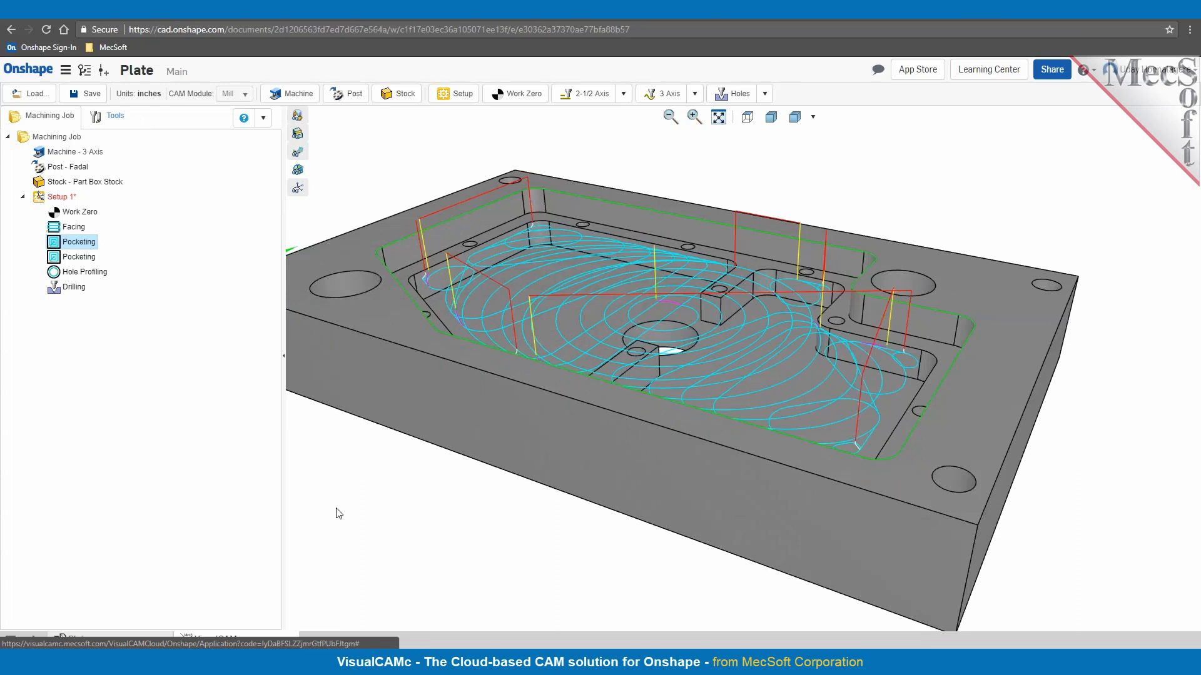